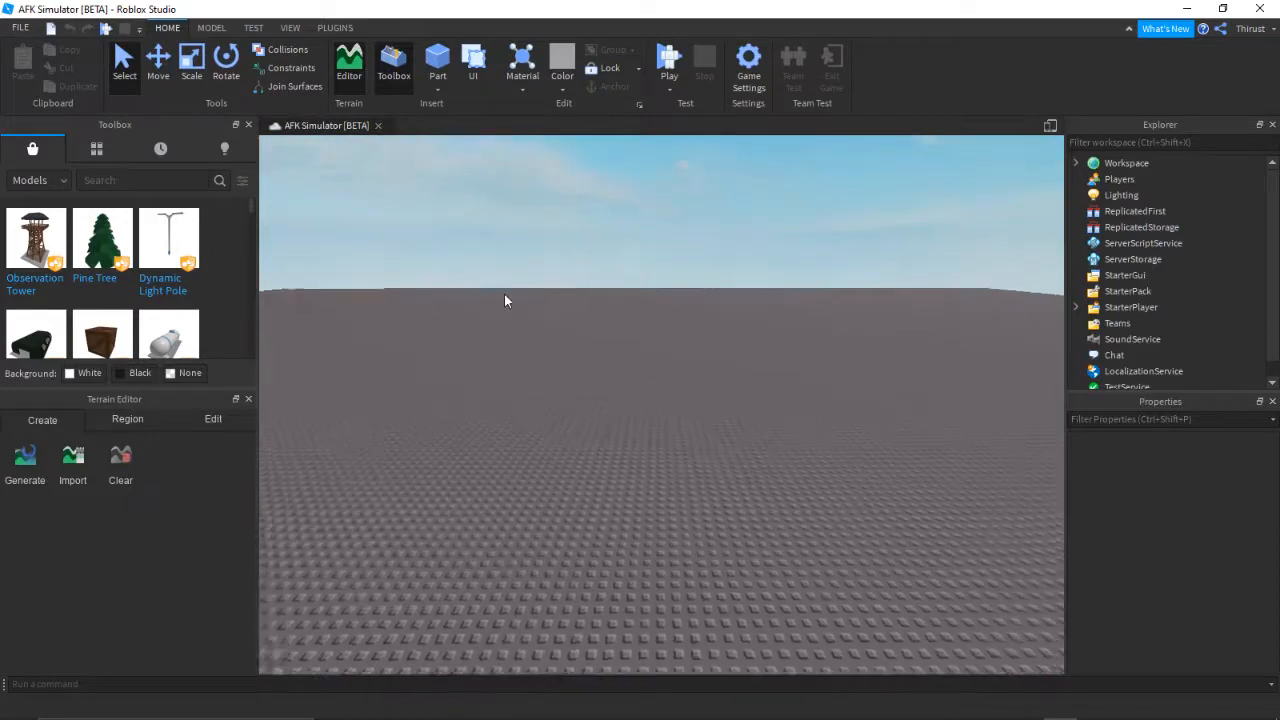
key(w)
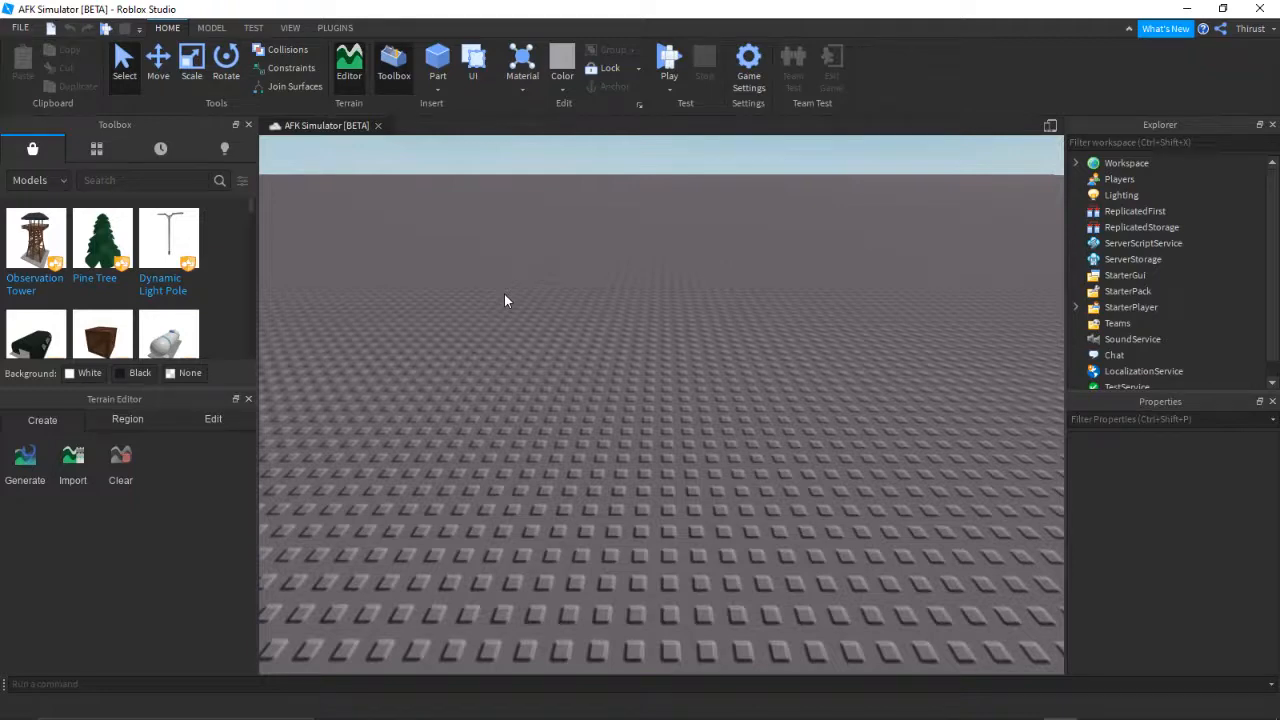
right_drag(504, 296, 504, 295)
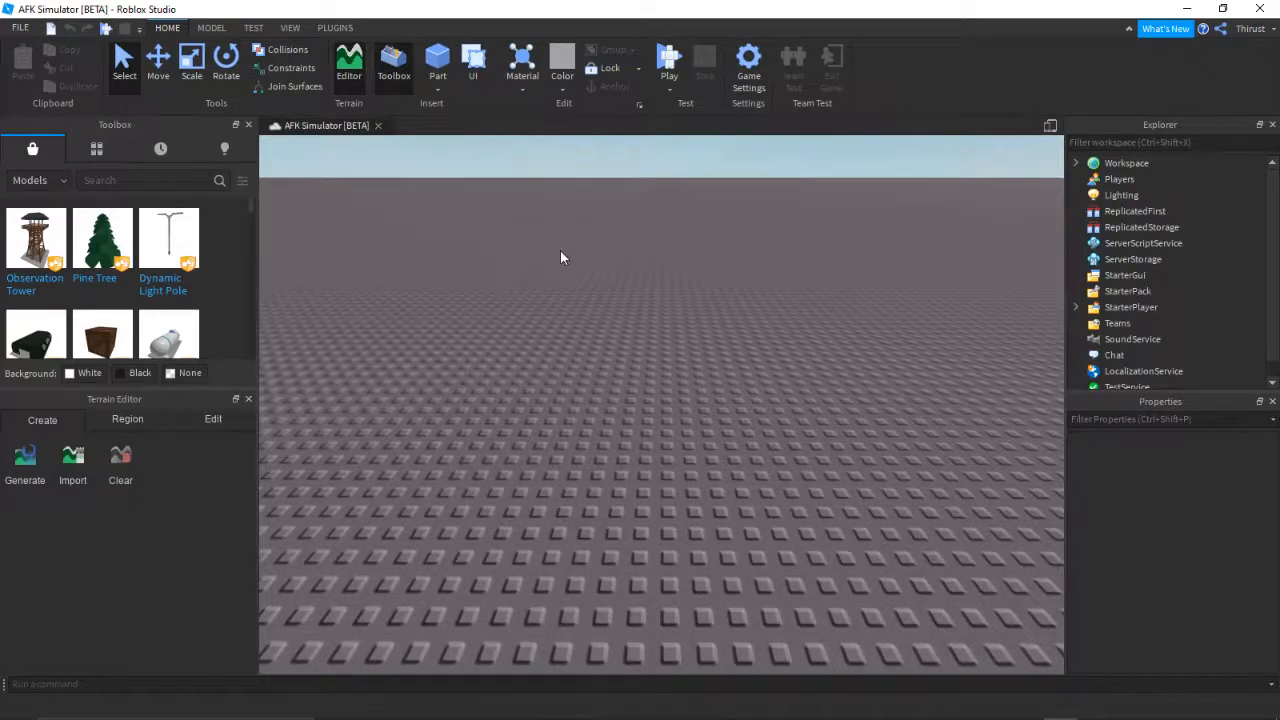
right_drag(561, 253, 561, 253)
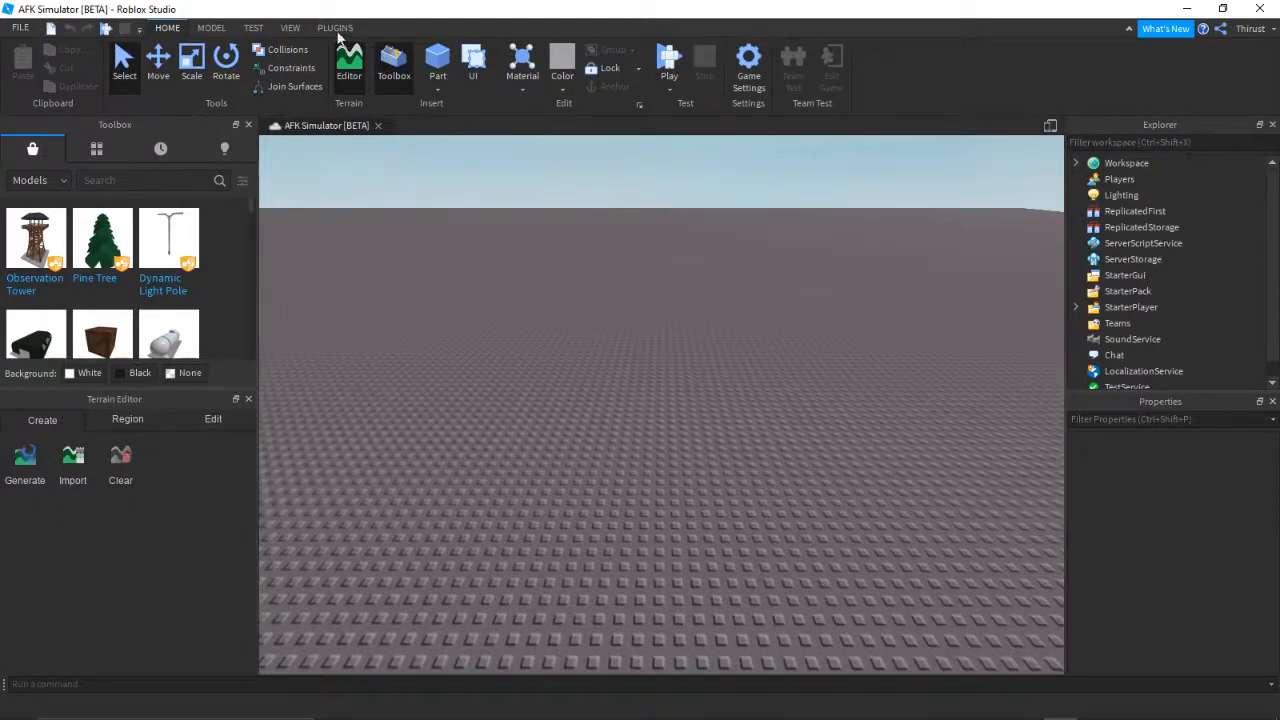
Close the Terrain Editor, leaving the Toolbox open
click(335, 28)
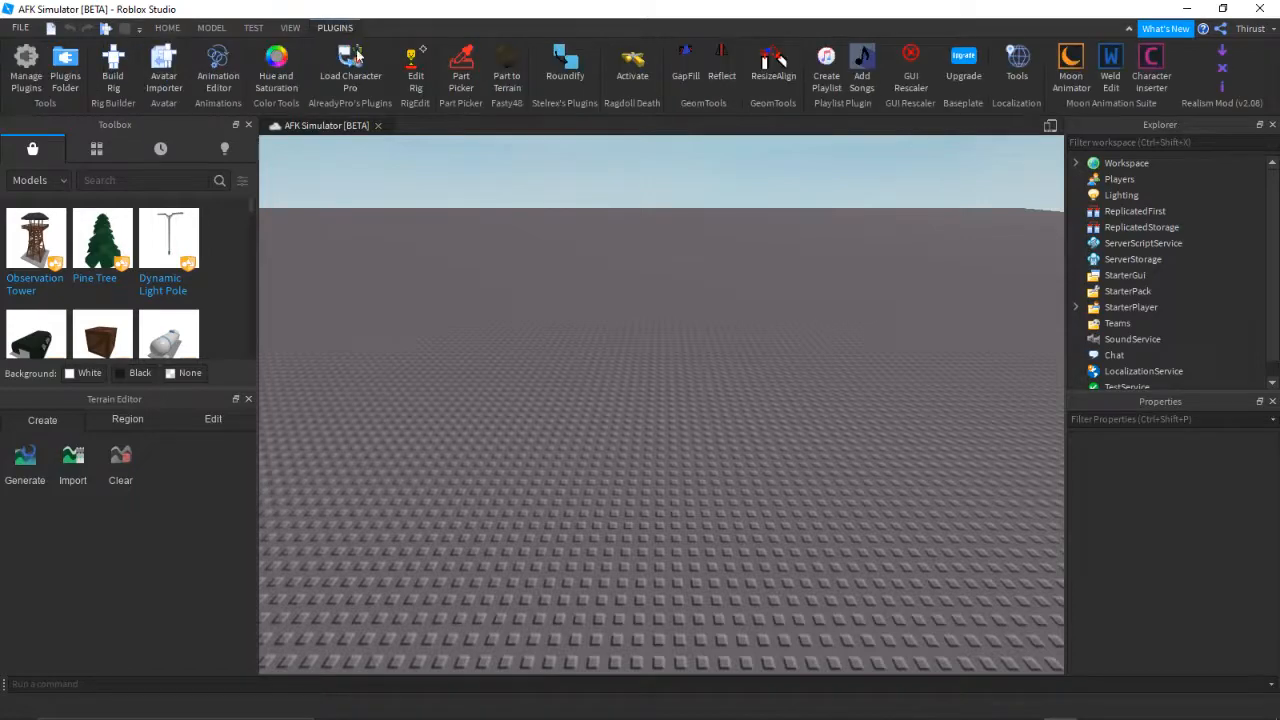
click(343, 86)
click(290, 28)
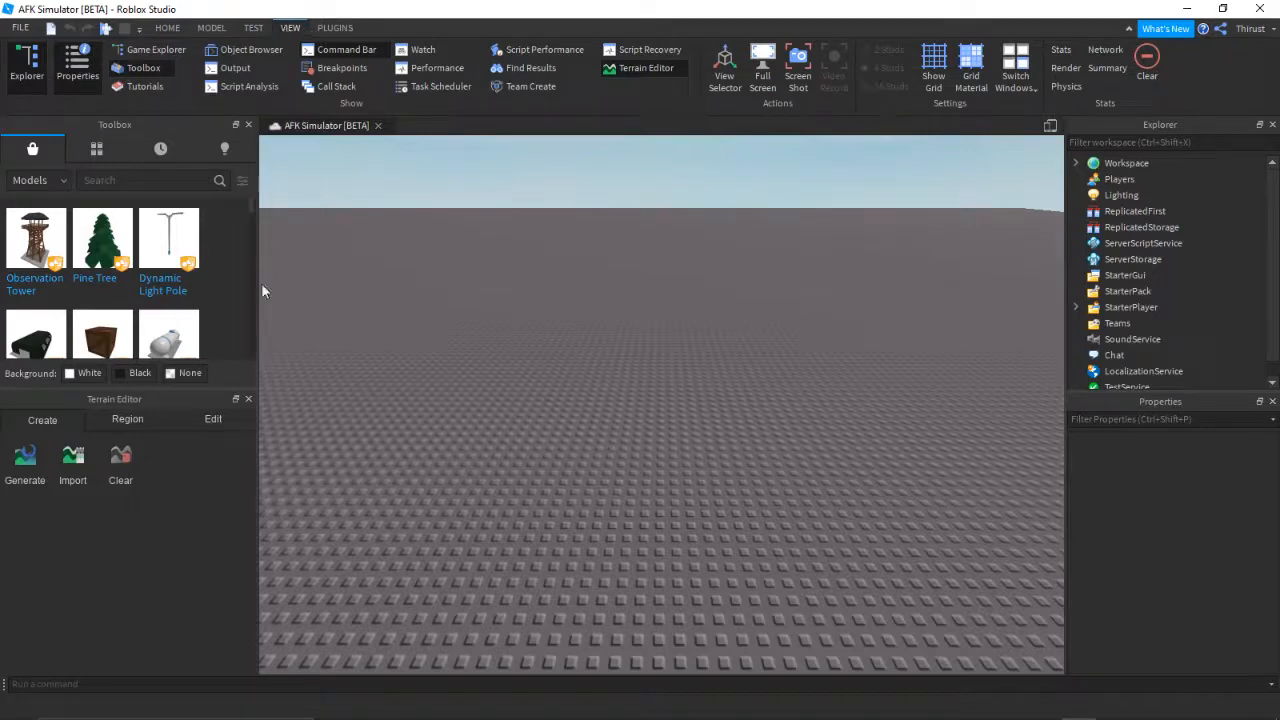
click(249, 399)
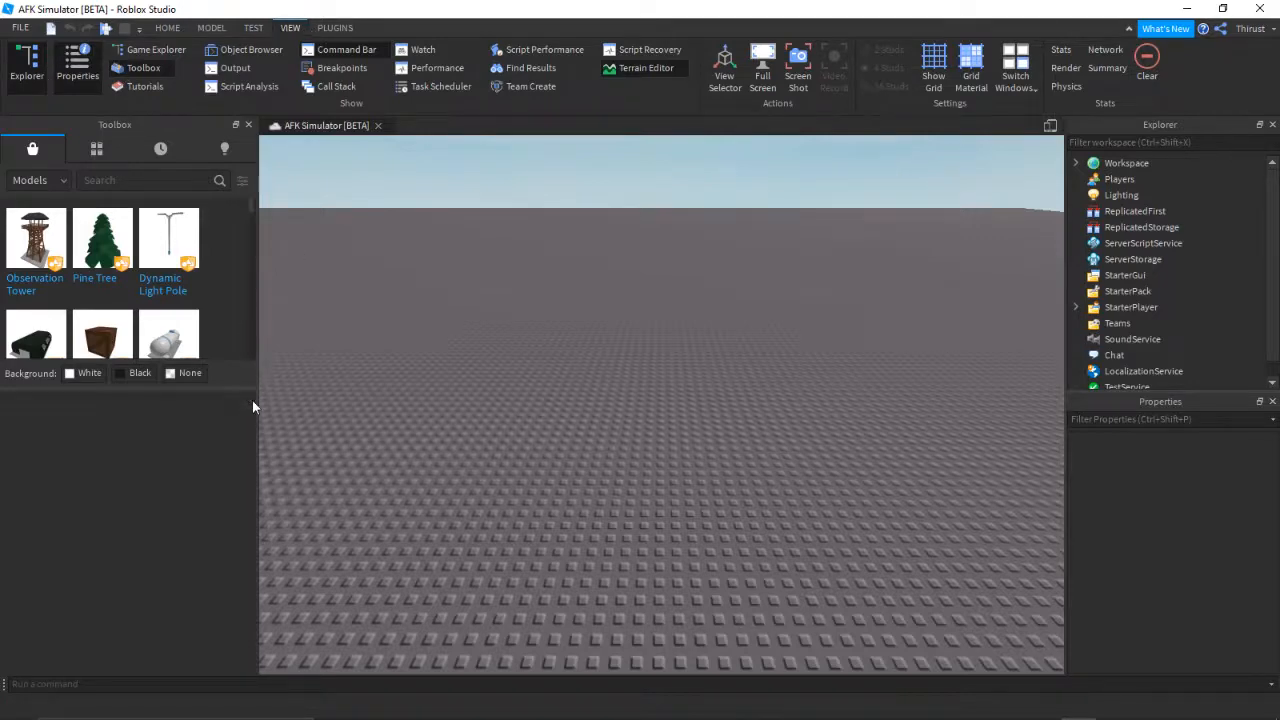
click(52, 179)
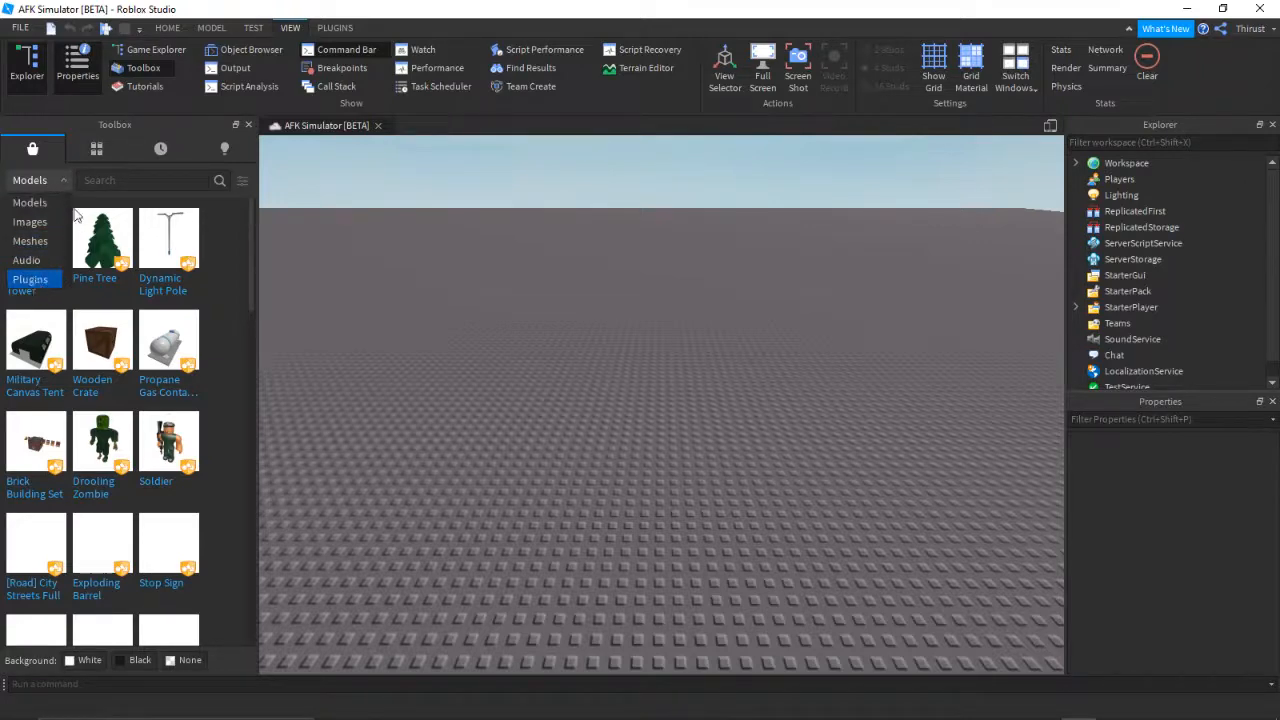
click(47, 272)
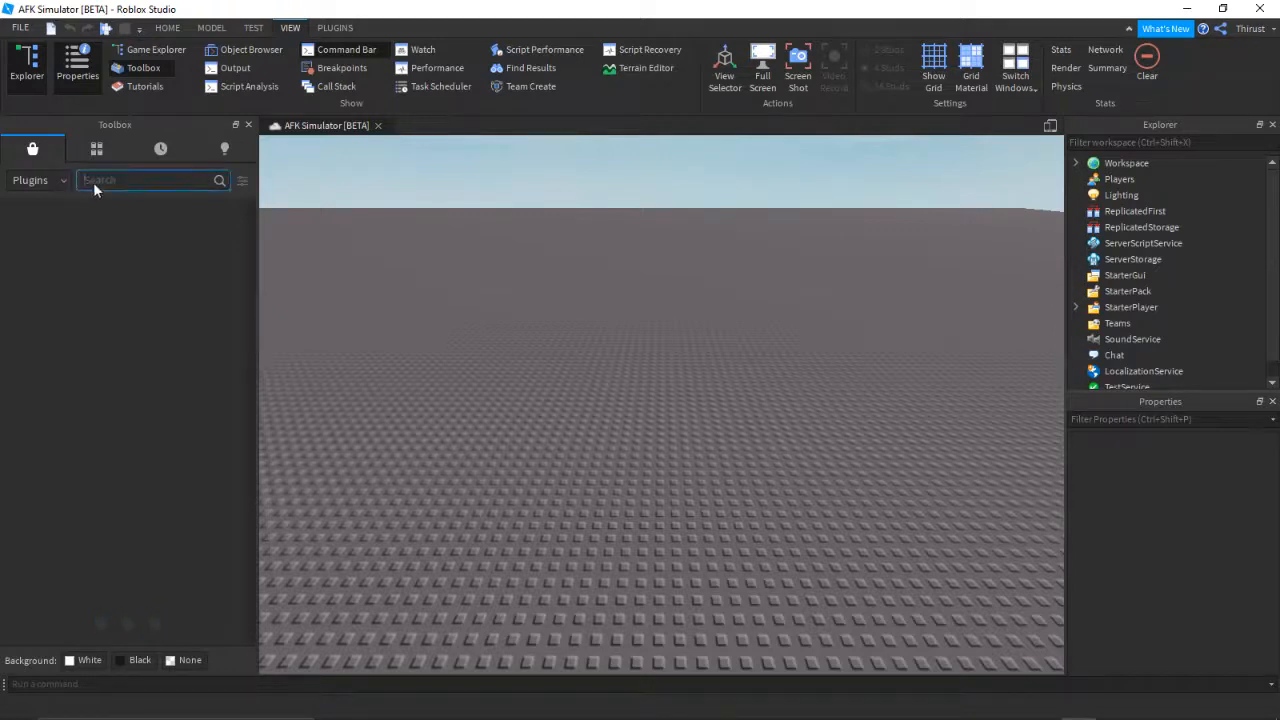
mouse_move(532, 712)
click(33, 181)
click(34, 182)
click(34, 182)
click(24, 192)
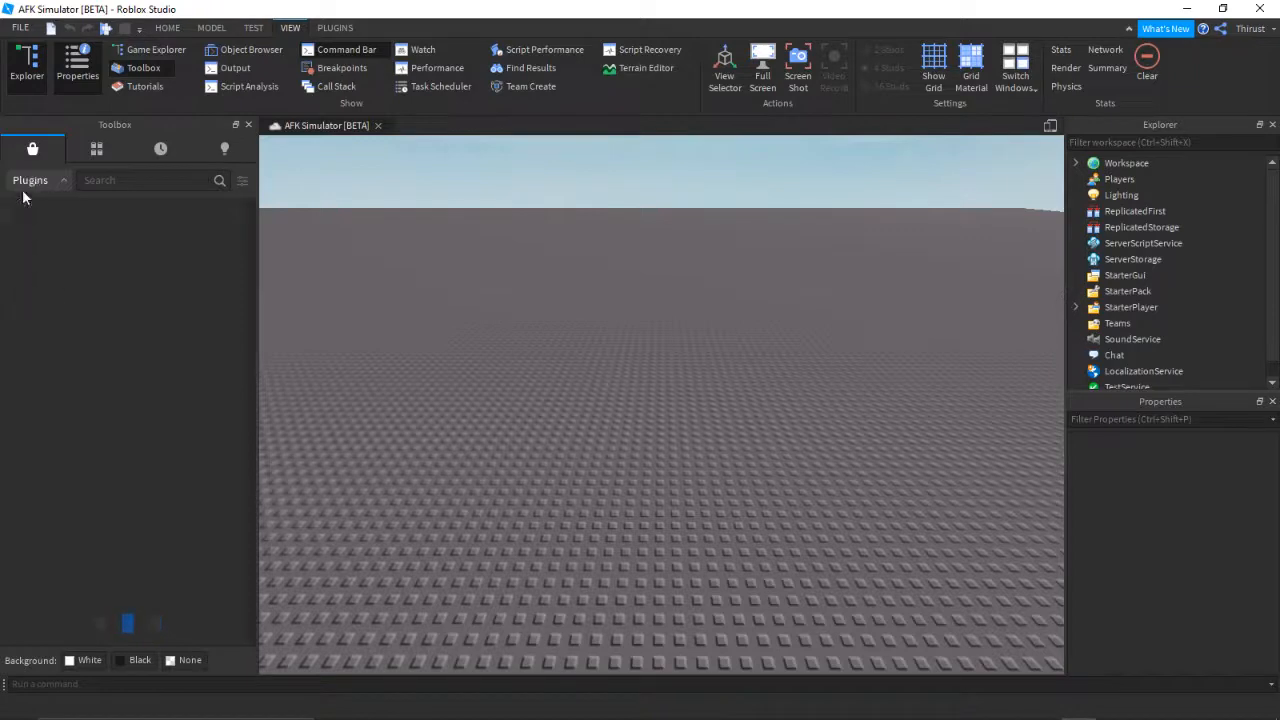
click(89, 181)
text(al)
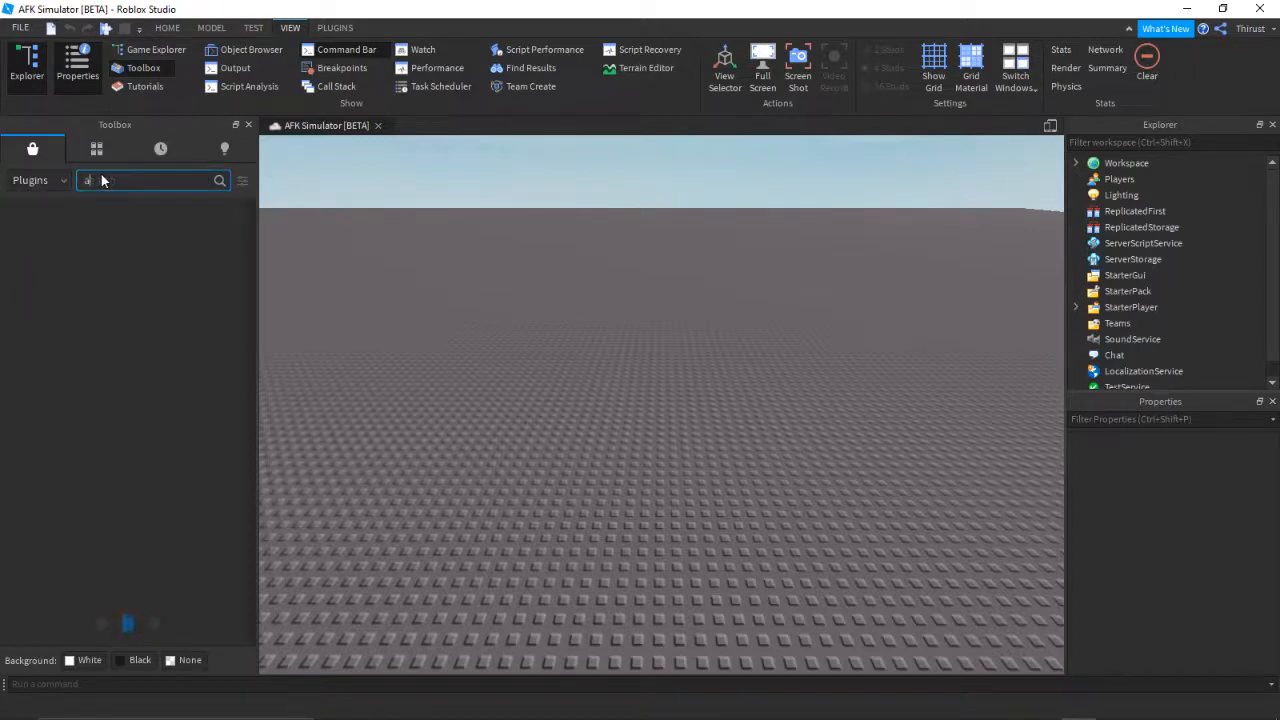
key(BackSpace)
key(BackSpace)
click(324, 29)
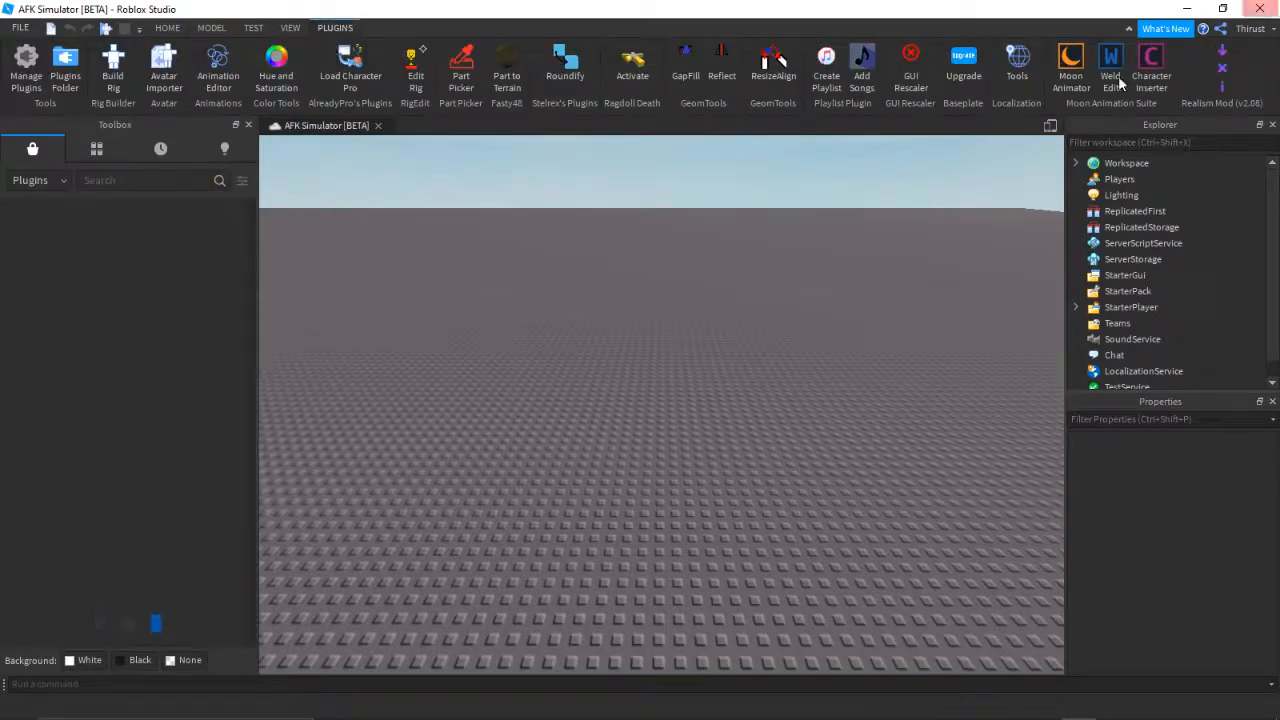
click(48, 185)
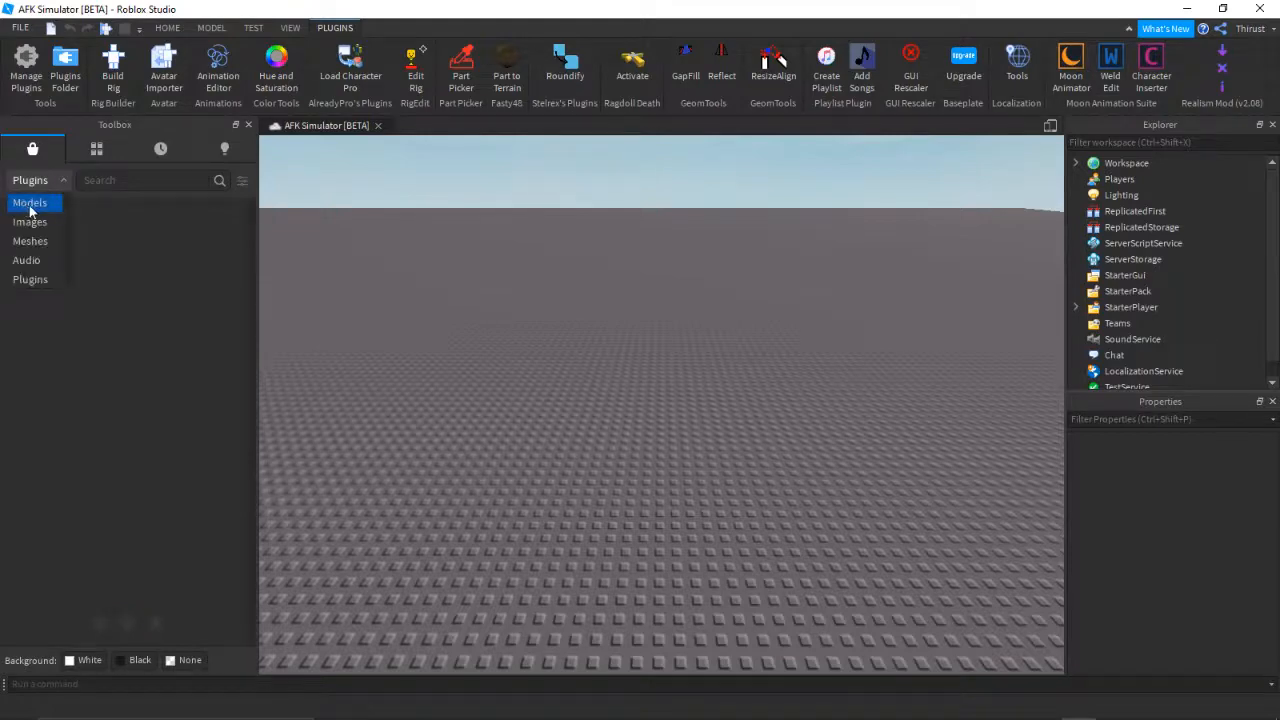
click(29, 206)
Start the Load Character Pro plugin, enter the account's username and spawn the character as an R15 rig
right_drag(787, 214, 787, 214)
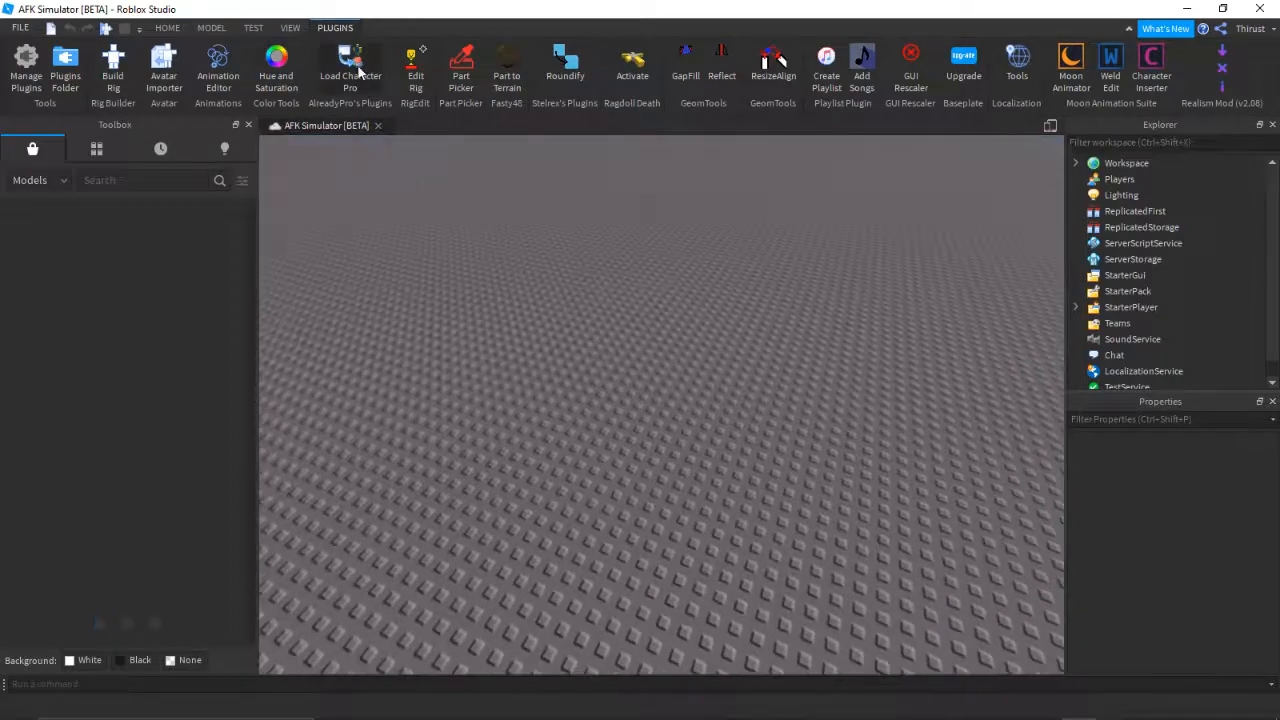
click(352, 70)
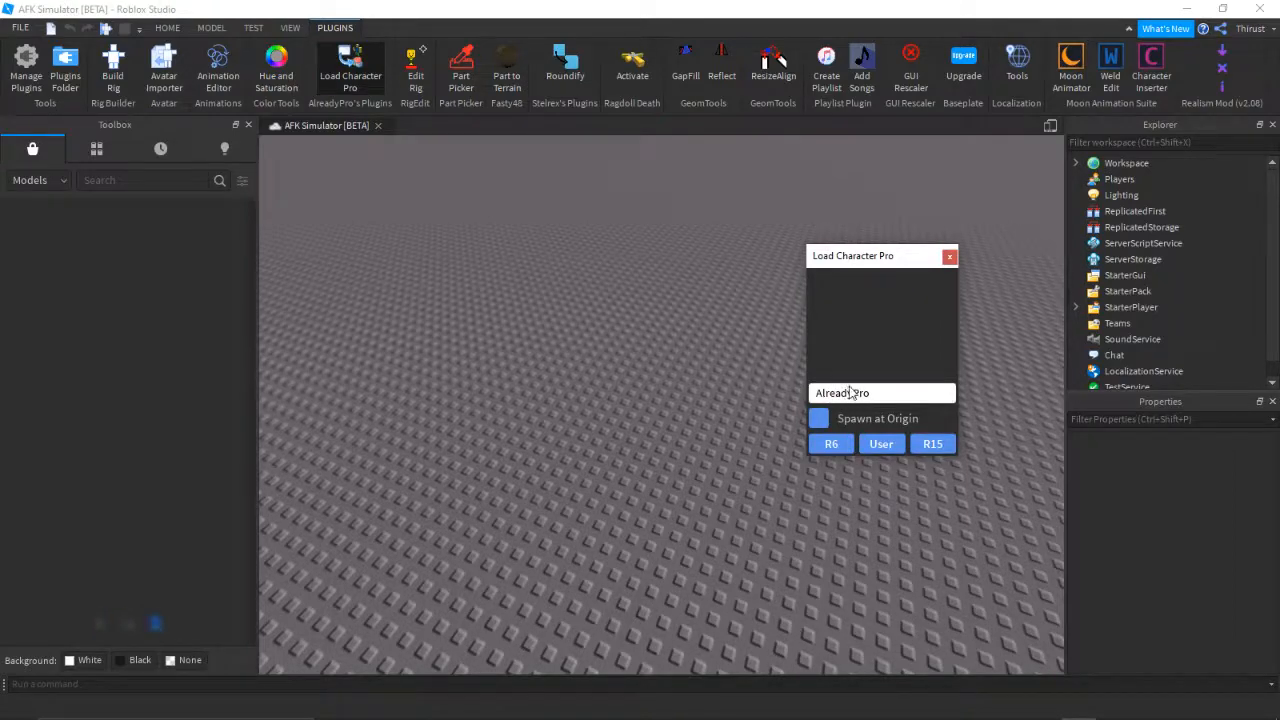
double_click(850, 393)
key(BackSpace)
text(Thirust)
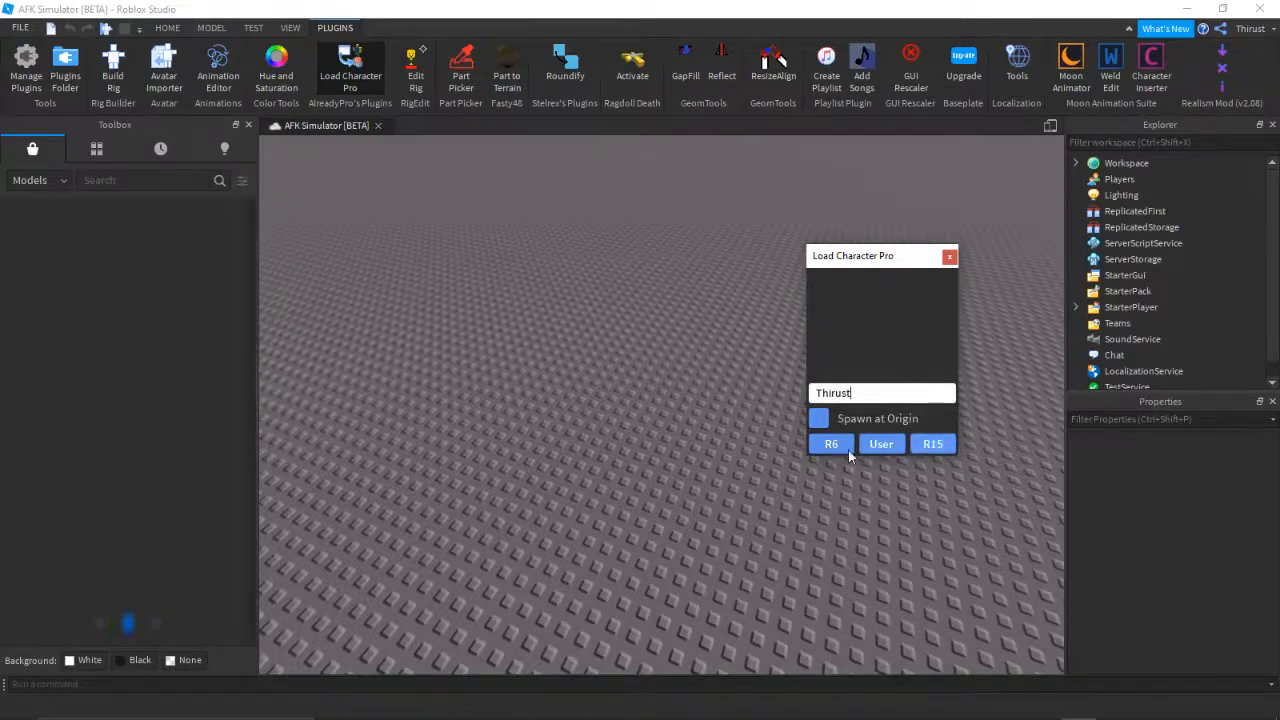
click(933, 443)
Try again to spawn the R15 character for the entered username
right_drag(488, 364, 486, 362)
right_drag(634, 315, 639, 348)
right_drag(524, 356, 520, 363)
right_drag(678, 226, 679, 224)
click(928, 446)
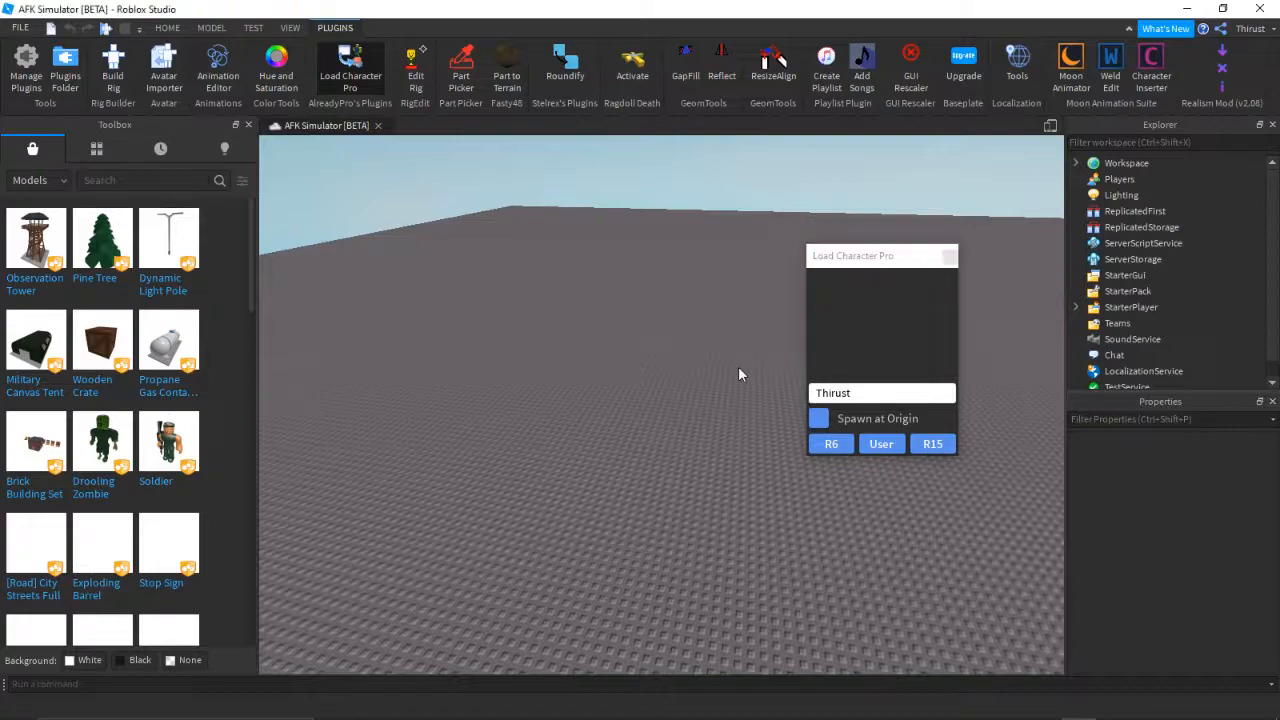
Reposition the Load Character Pro window within the viewport
right_drag(738, 370, 686, 370)
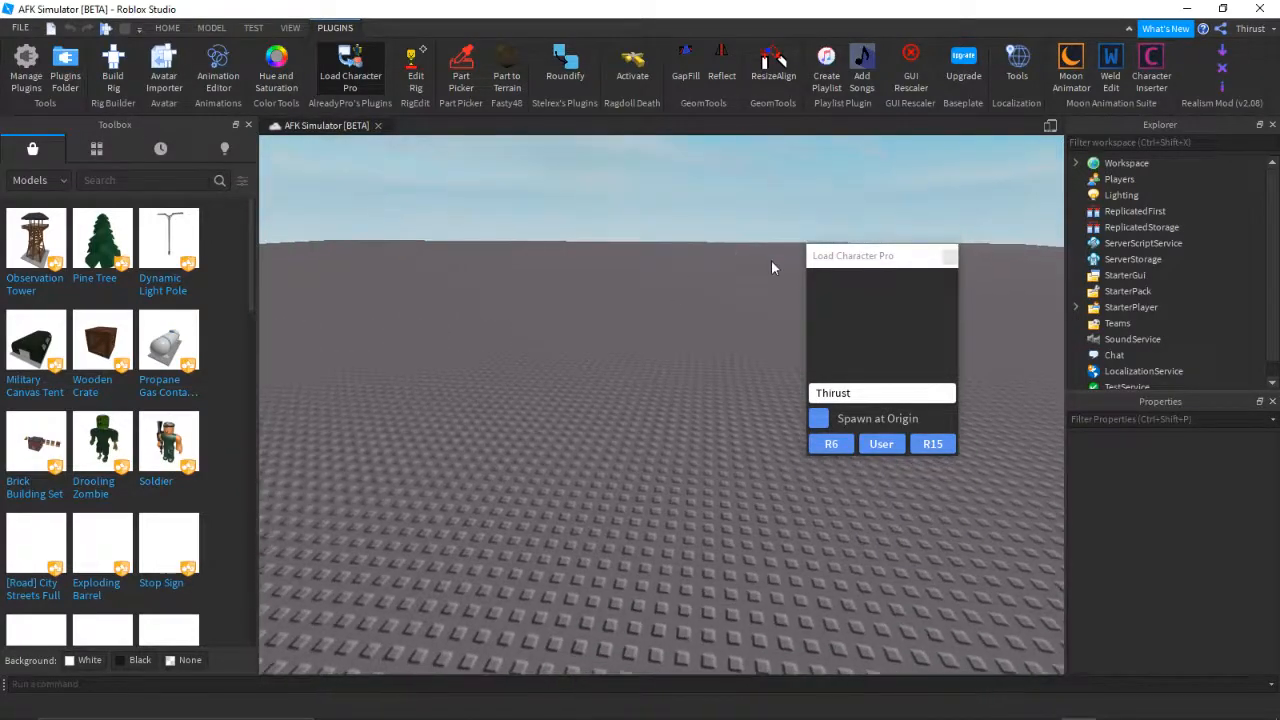
drag(833, 257, 861, 242)
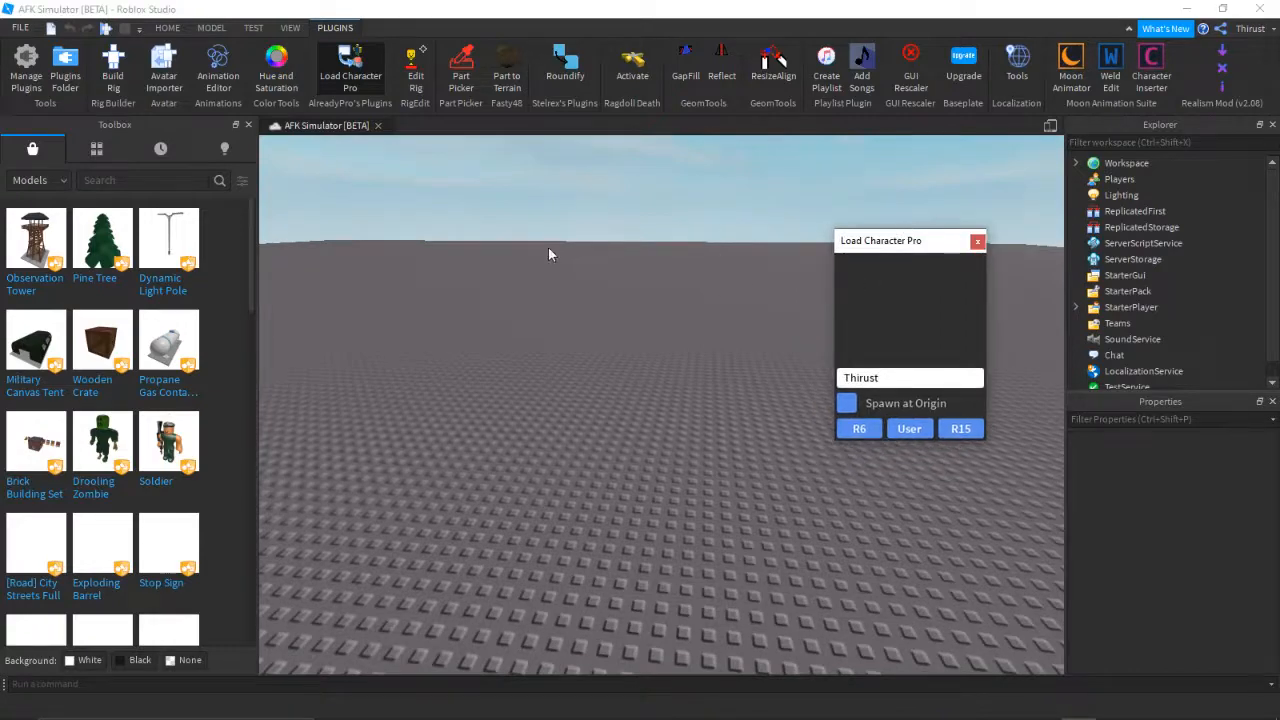
mouse_move(621, 241)
right_down()
mouse_move(591, 237)
mouse_move(622, 240)
right_up()
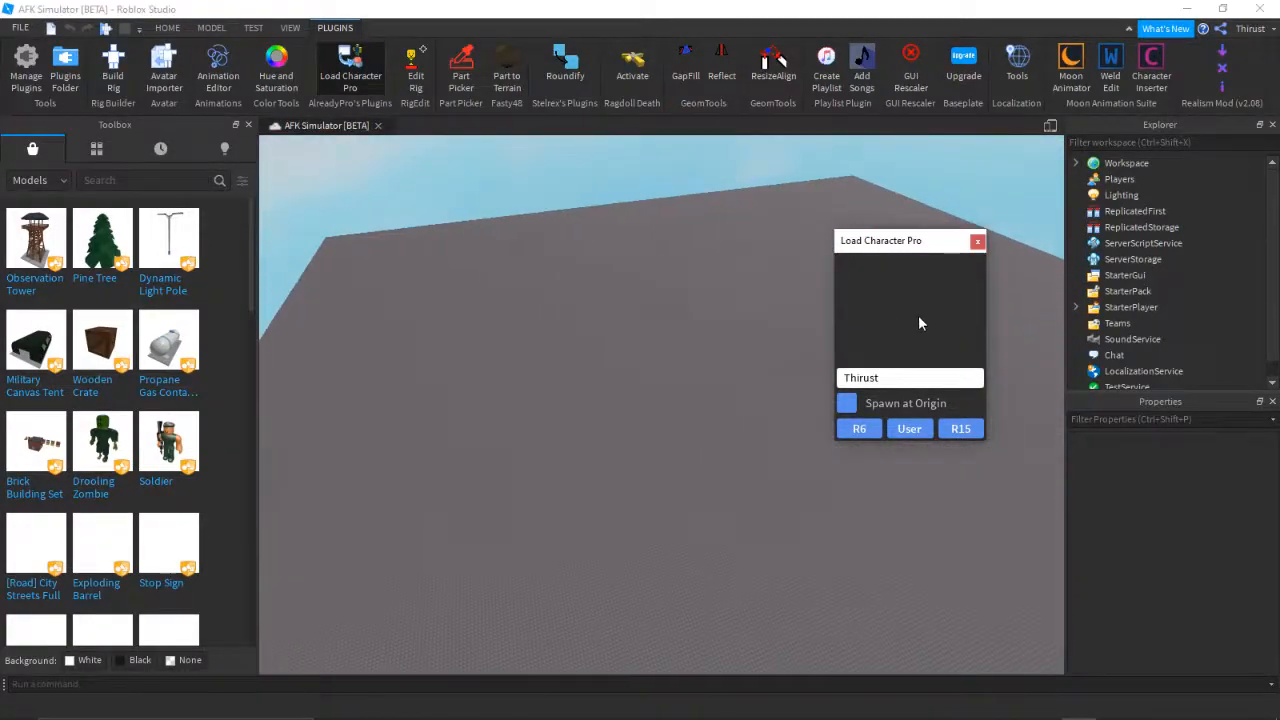
drag(935, 243, 851, 268)
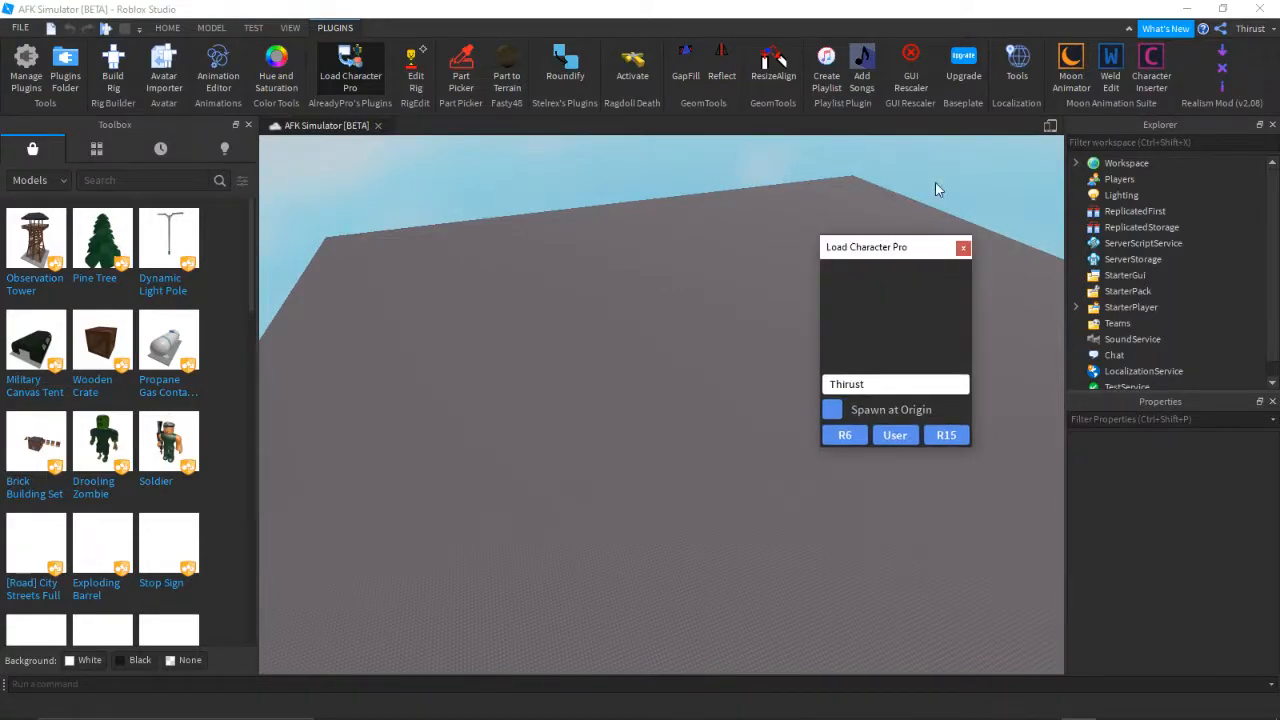
click(933, 176)
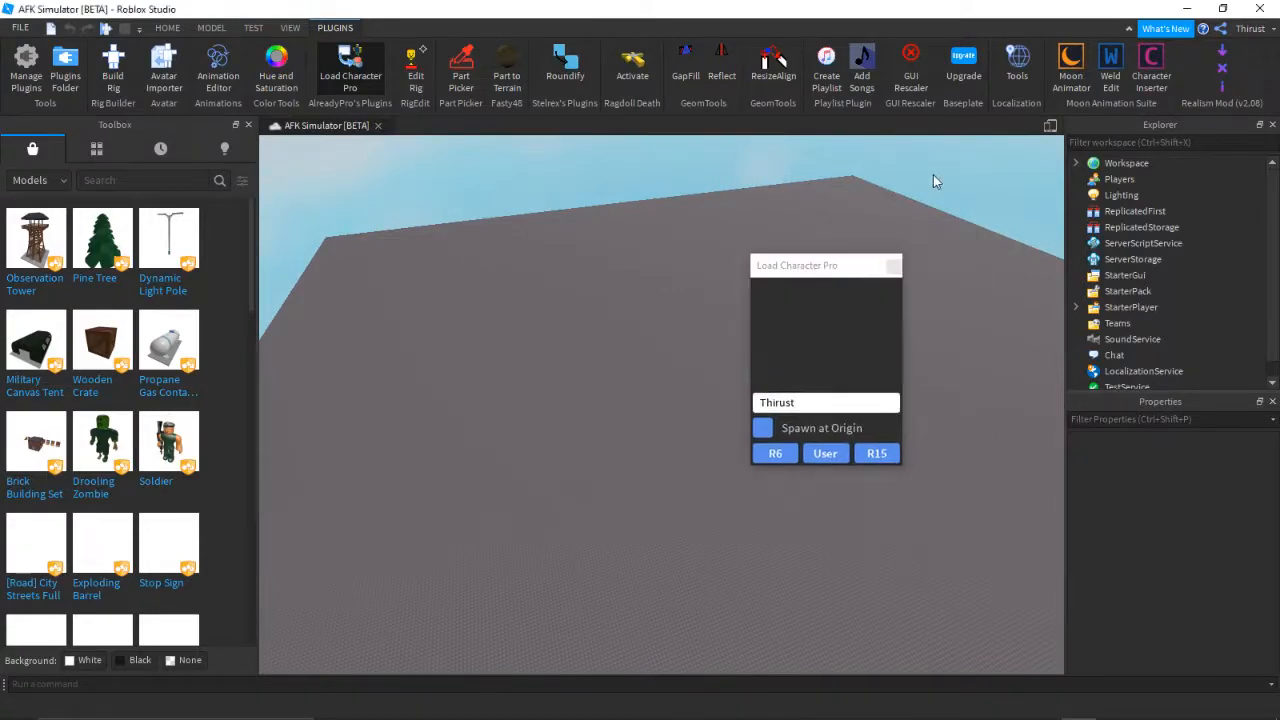
Insert the Realism Mod (v2.08) plugin's content into the place
click(1224, 53)
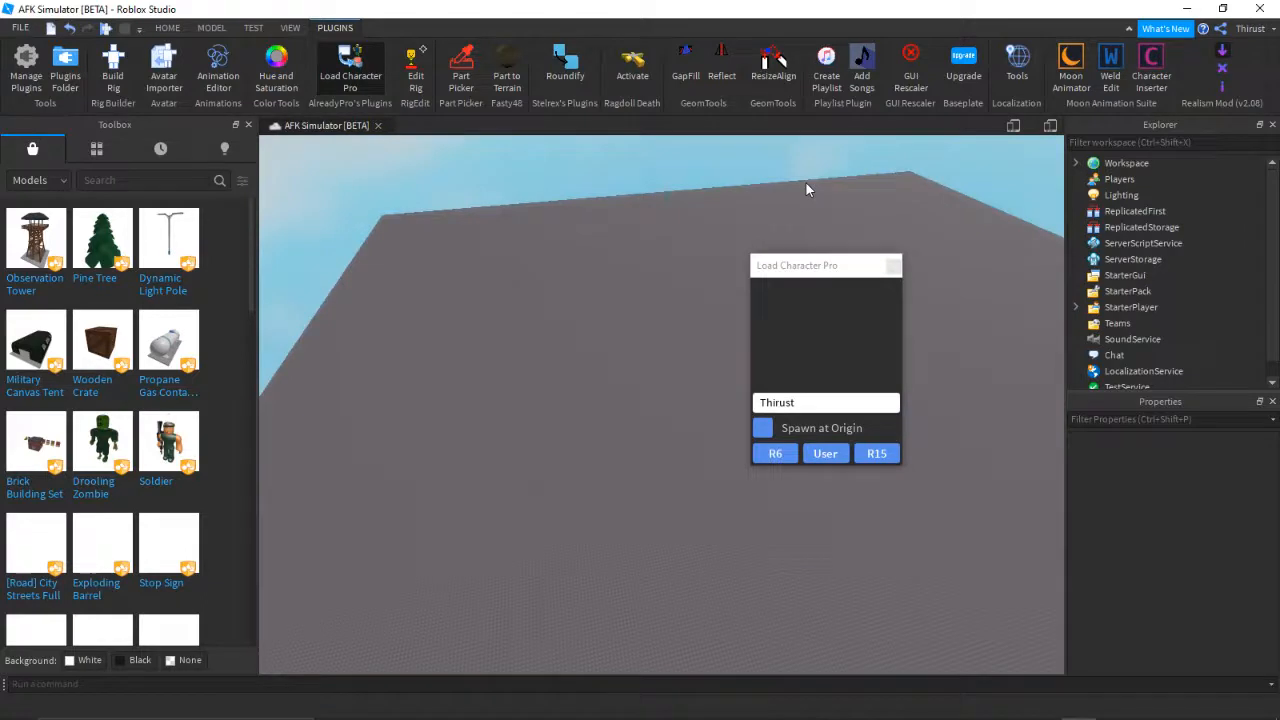
right_drag(806, 183, 834, 222)
right_drag(833, 221, 834, 222)
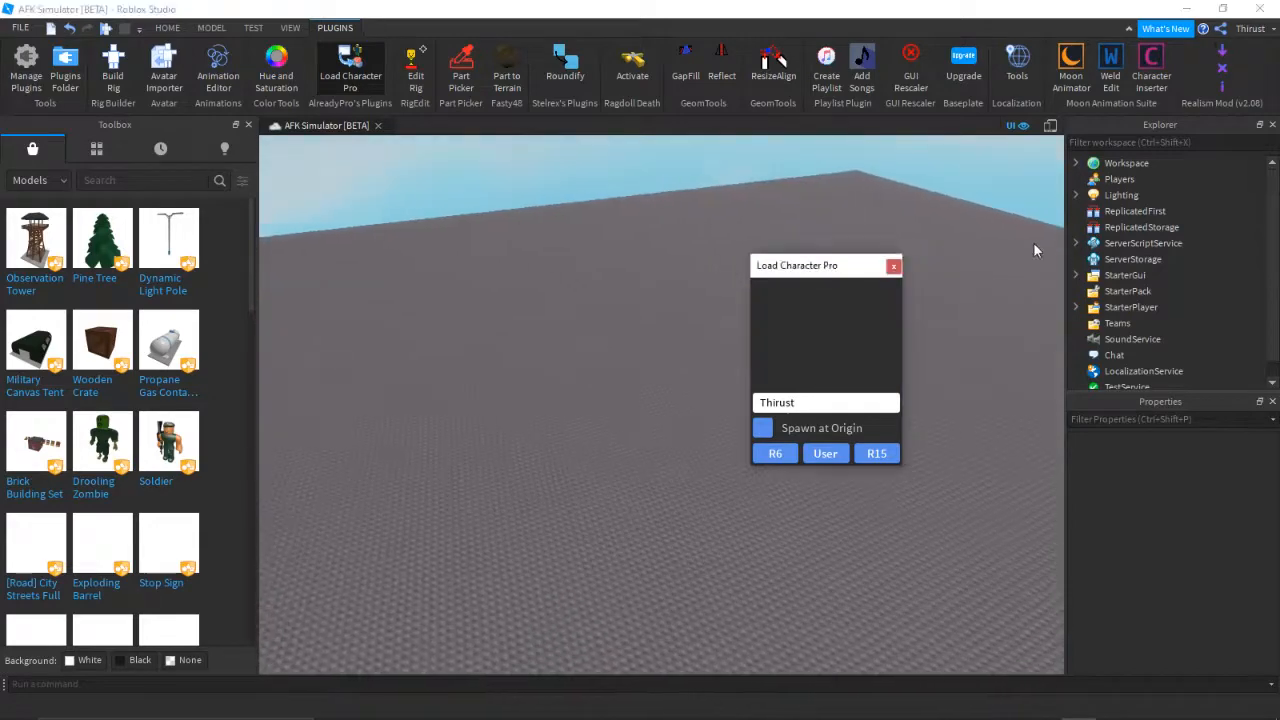
Delete the Credits ScreenGui from the Realism Mod folder in StarterGui and collapse StarterGui
click(1075, 275)
click(1075, 277)
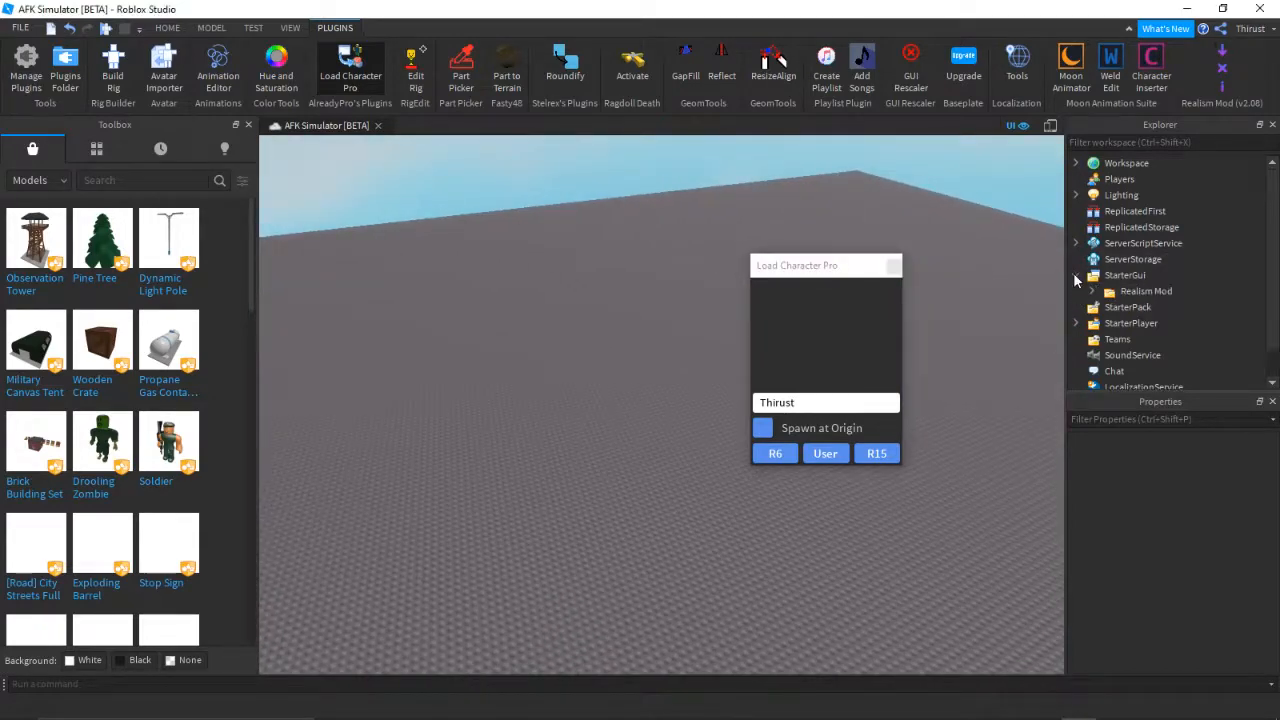
click(1094, 291)
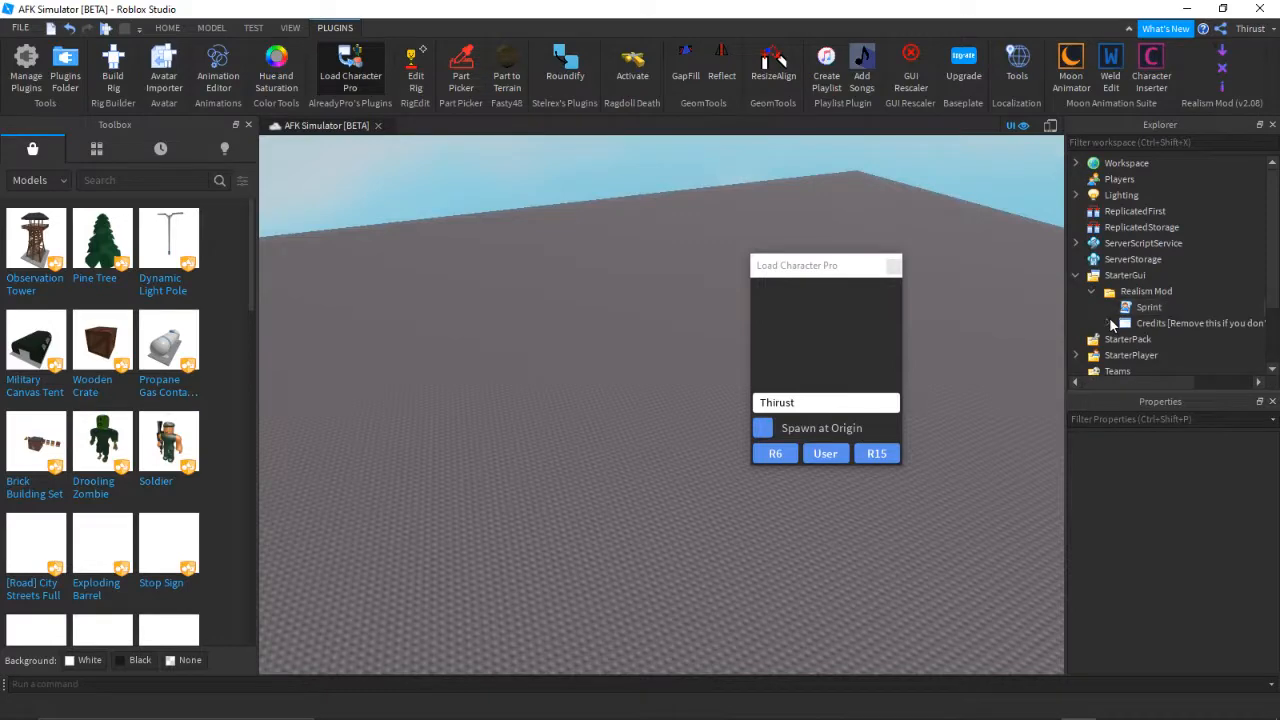
click(1109, 323)
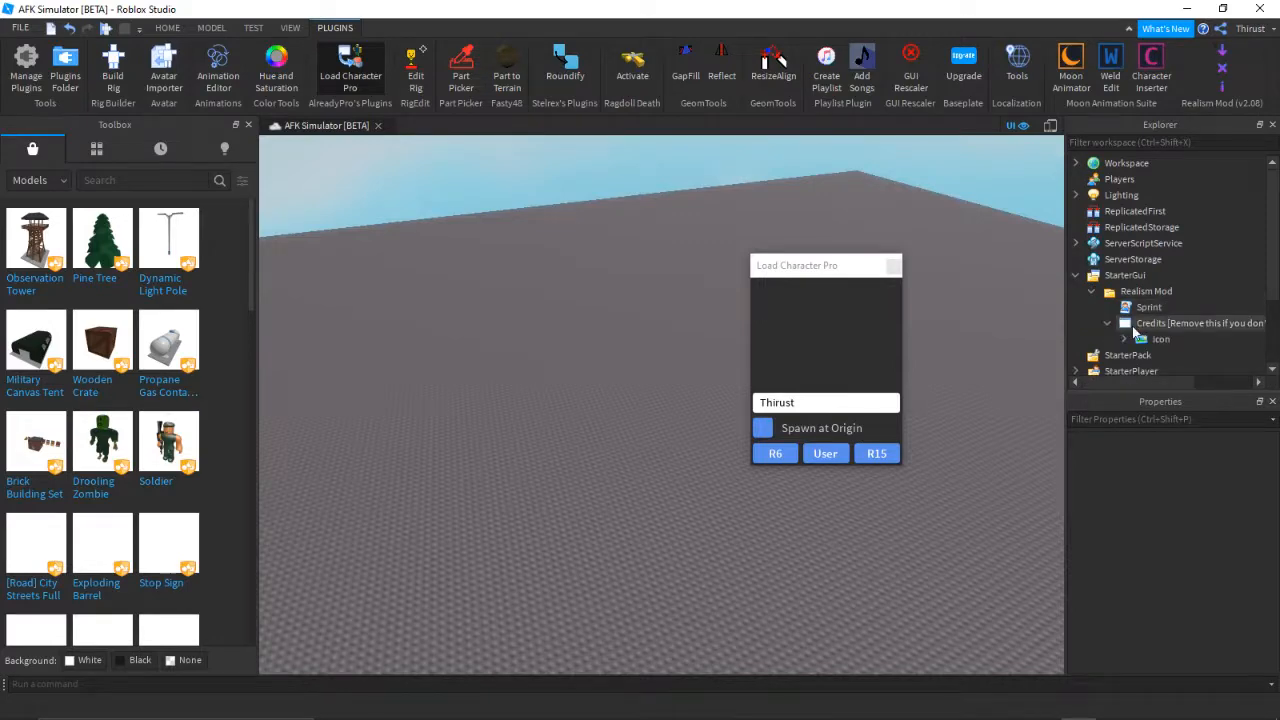
click(1150, 323)
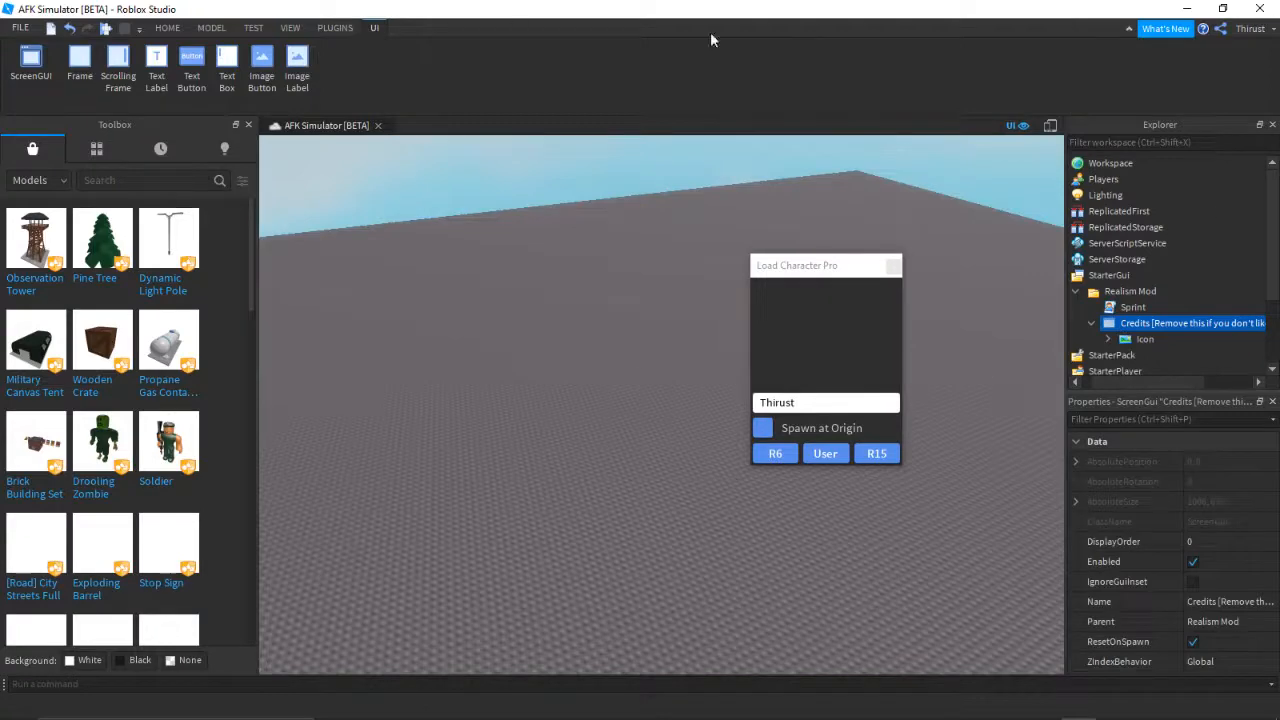
key(Delete)
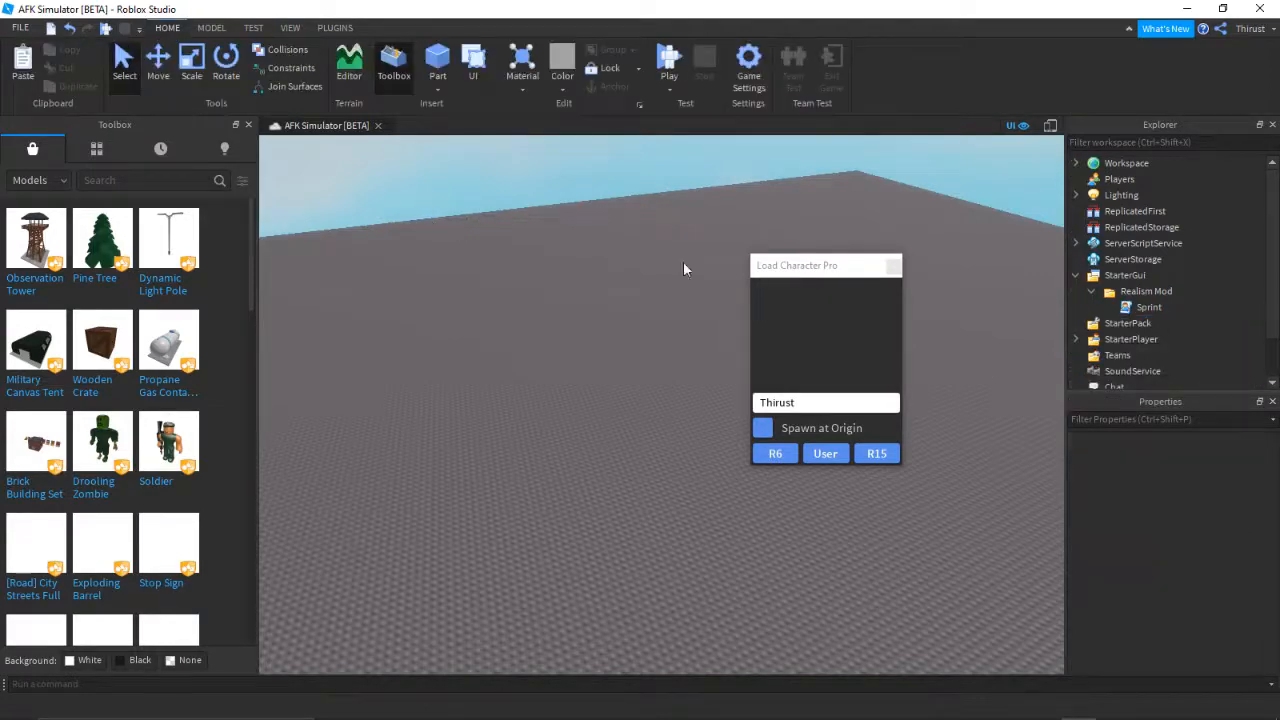
click(1075, 276)
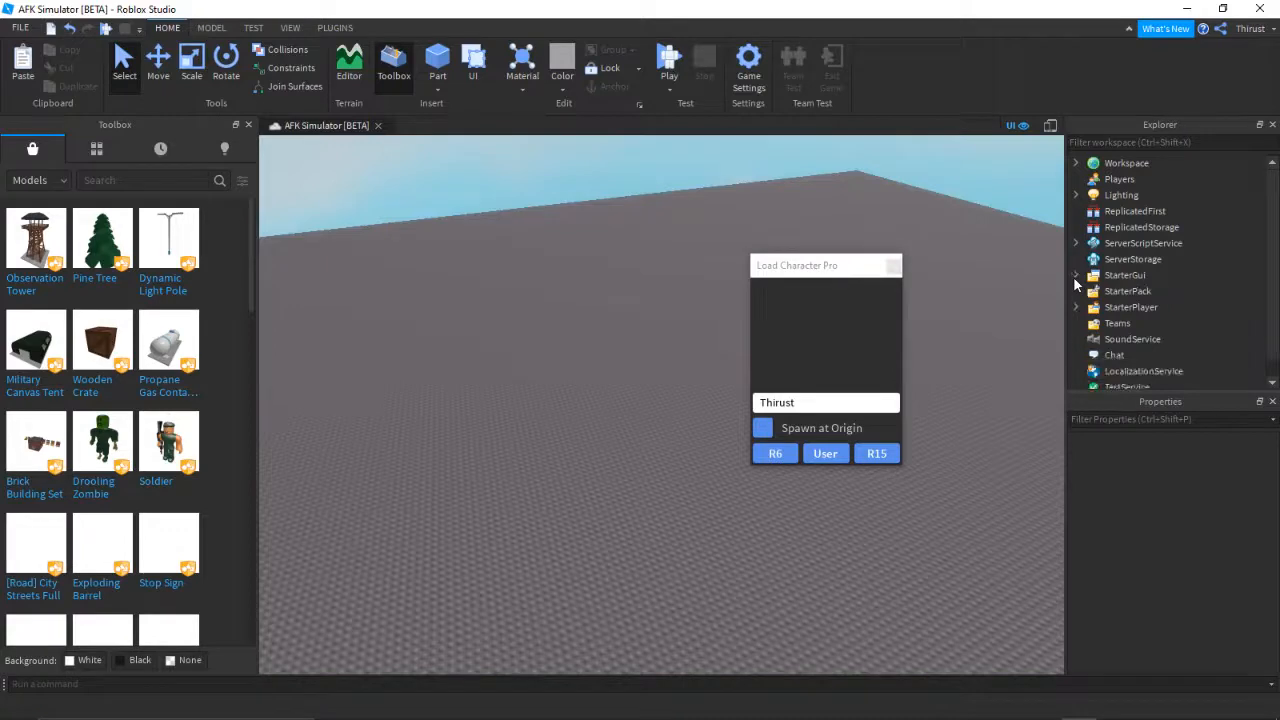
Set the Lighting service's Technology property to ShadowMap
click(1106, 197)
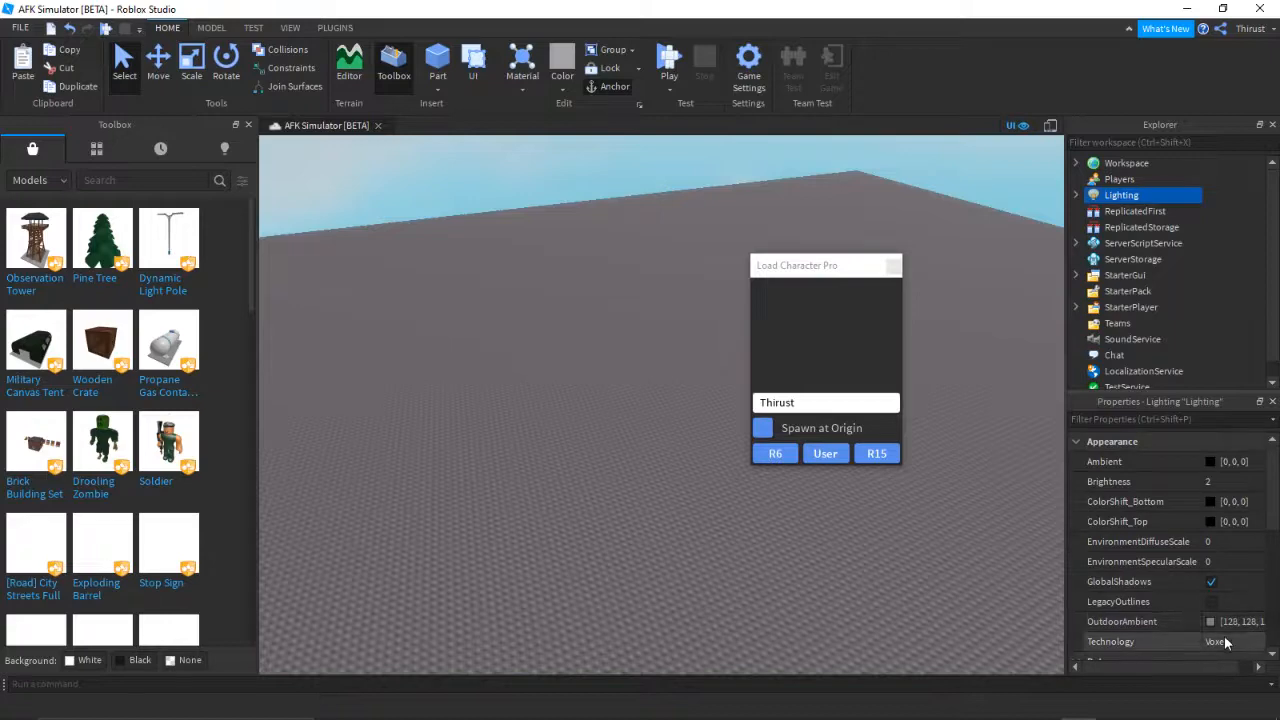
click(1224, 639)
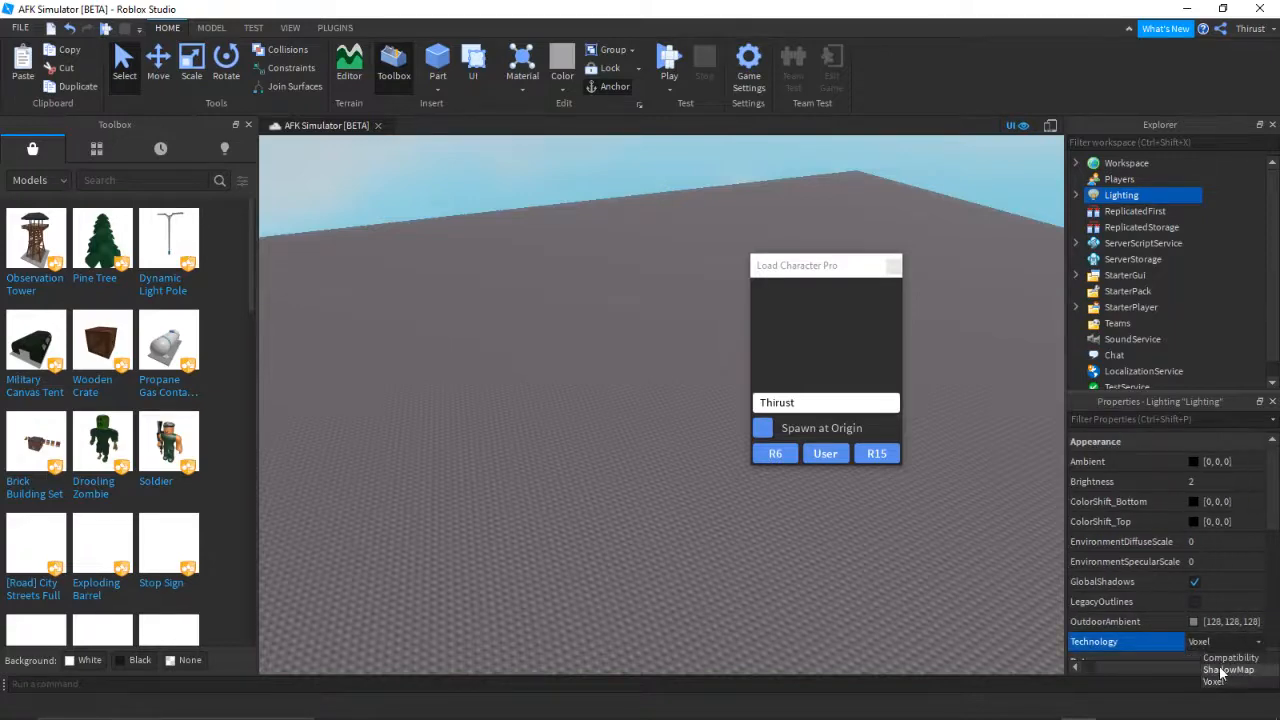
click(1222, 670)
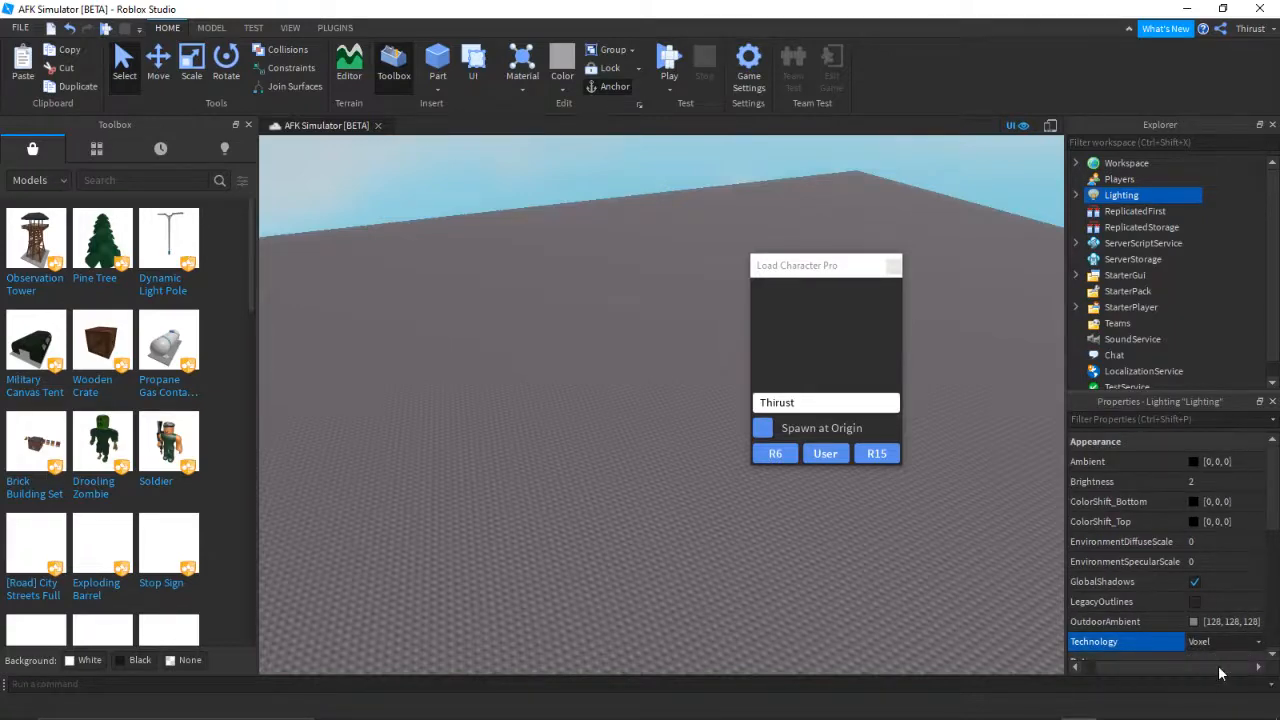
click(500, 443)
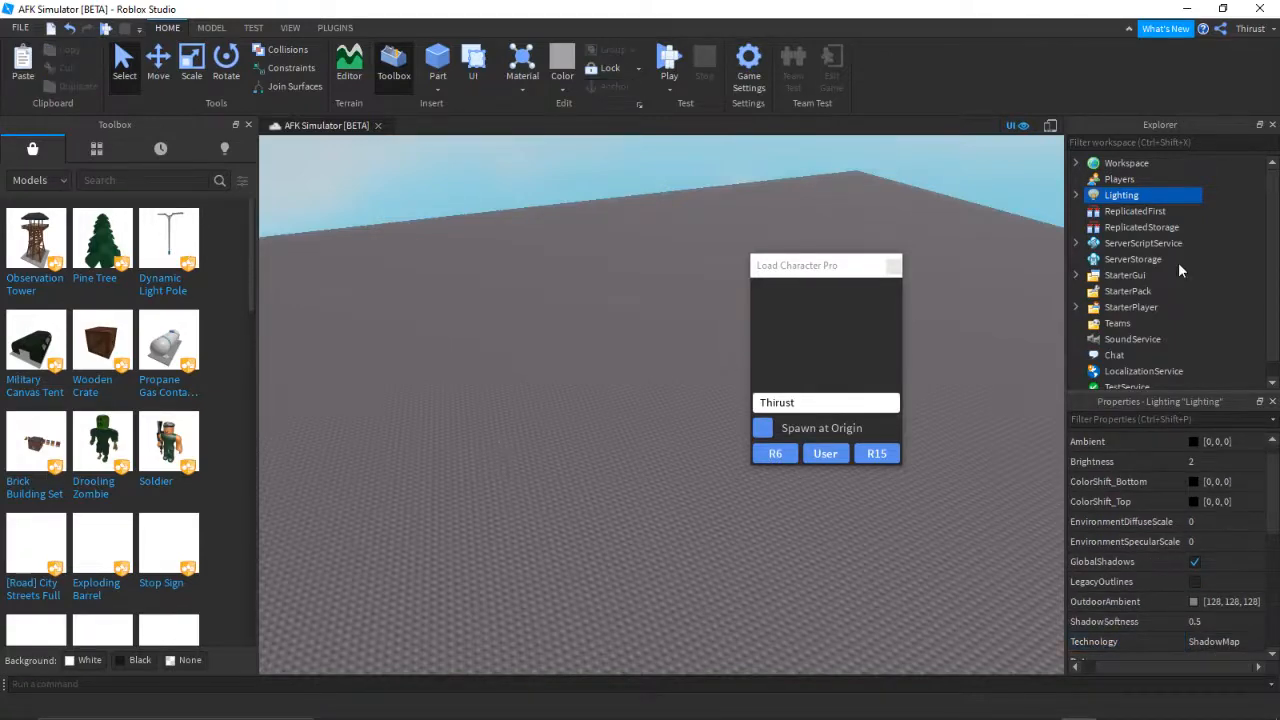
Enable the Decoration property of the Terrain in the Workspace
click(1077, 163)
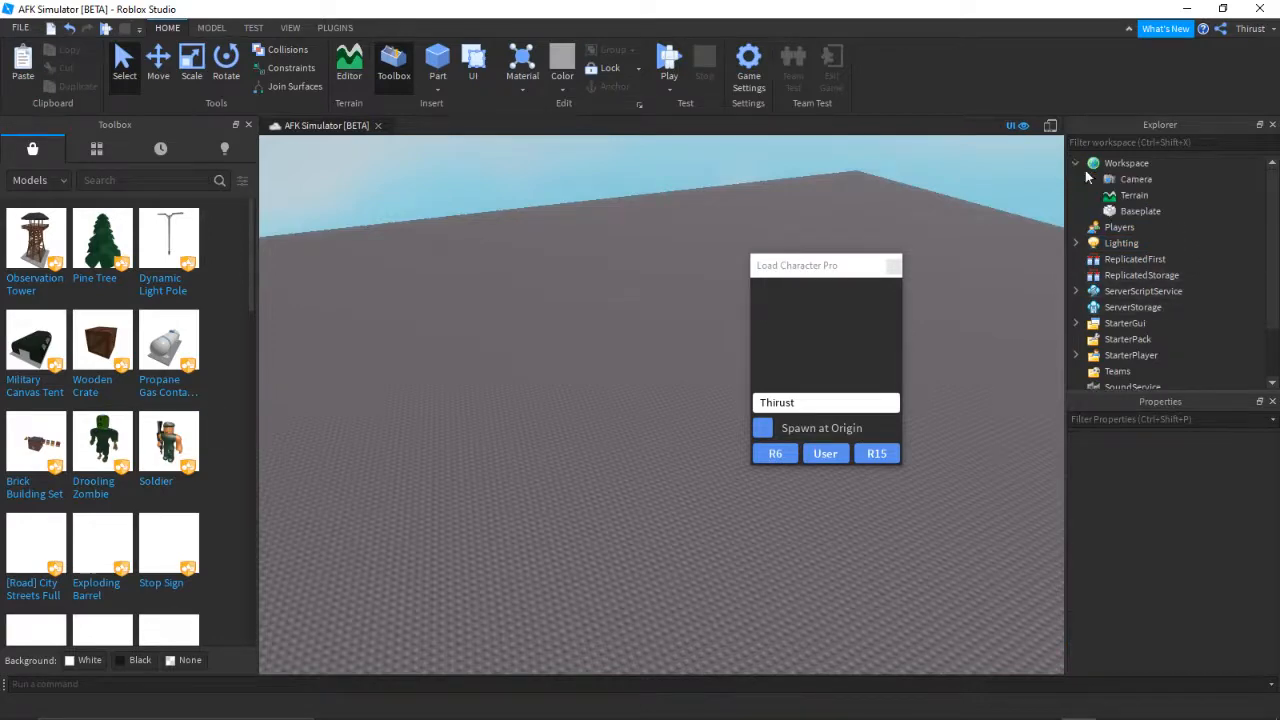
click(1133, 195)
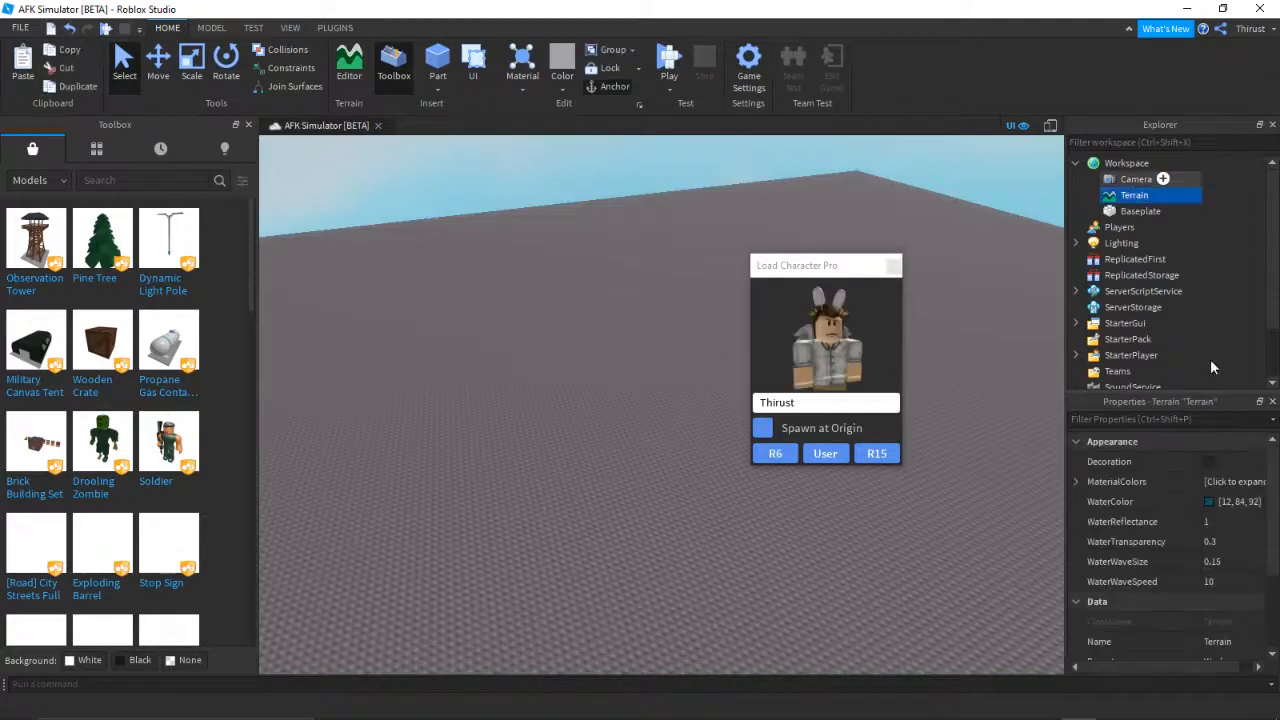
click(1208, 461)
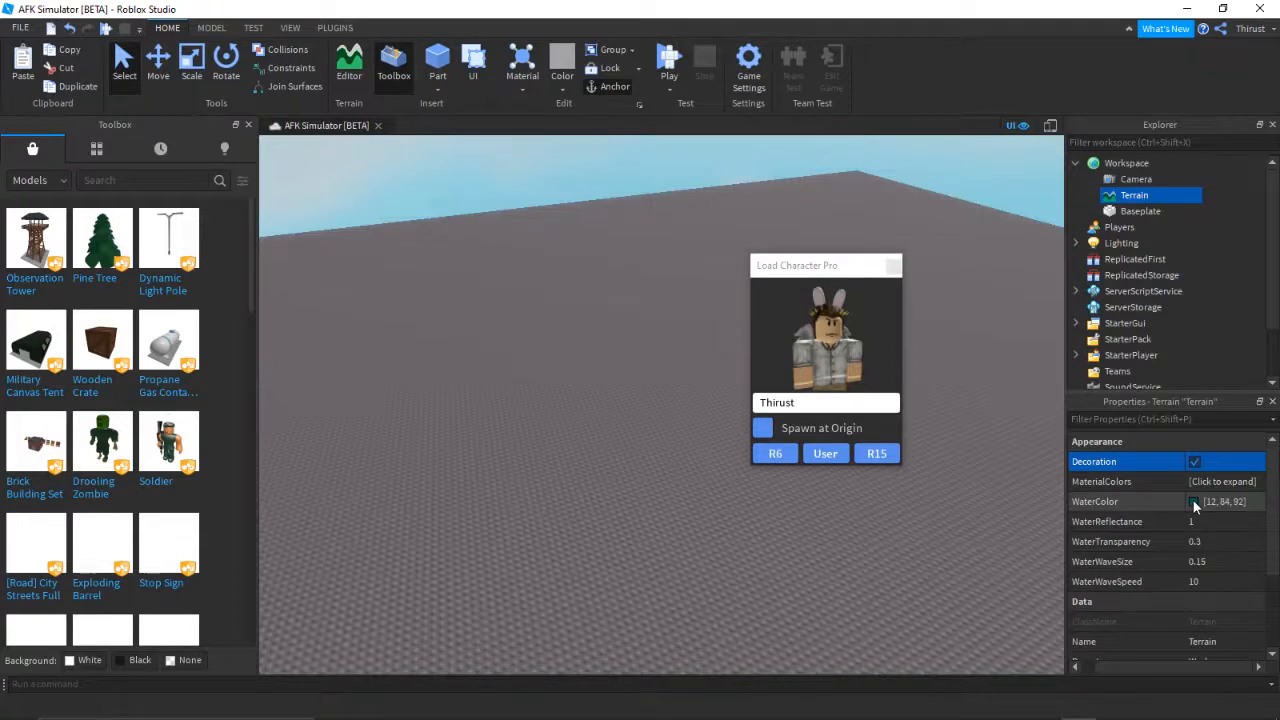
Set the Terrain's WaterColor to a brighter teal, [32, 130, 115]
click(1194, 502)
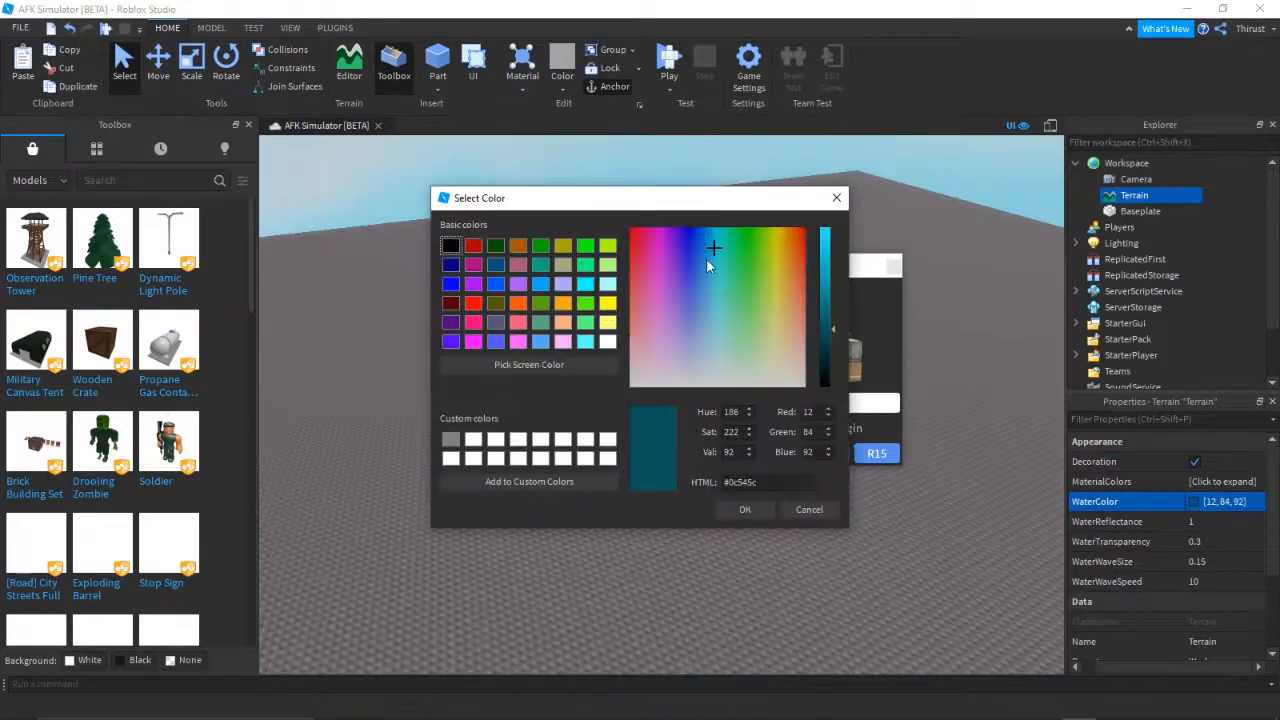
drag(716, 249, 721, 266)
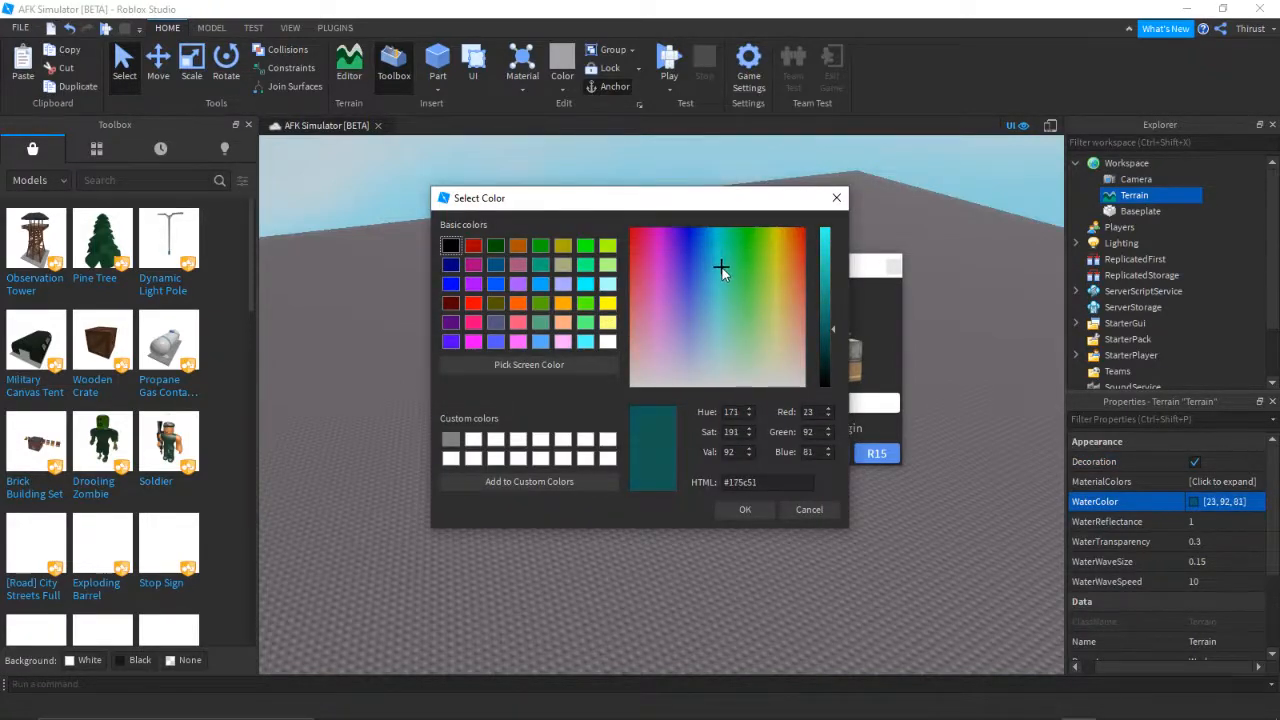
drag(832, 310, 832, 305)
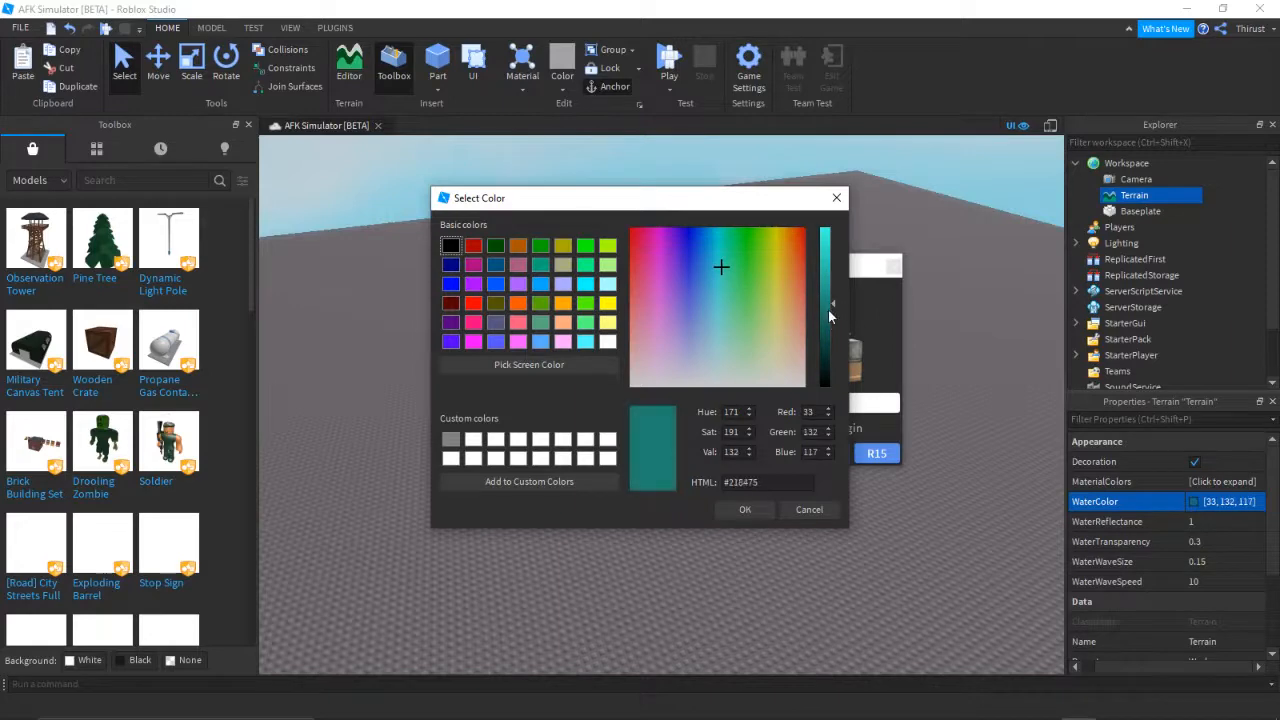
click(741, 510)
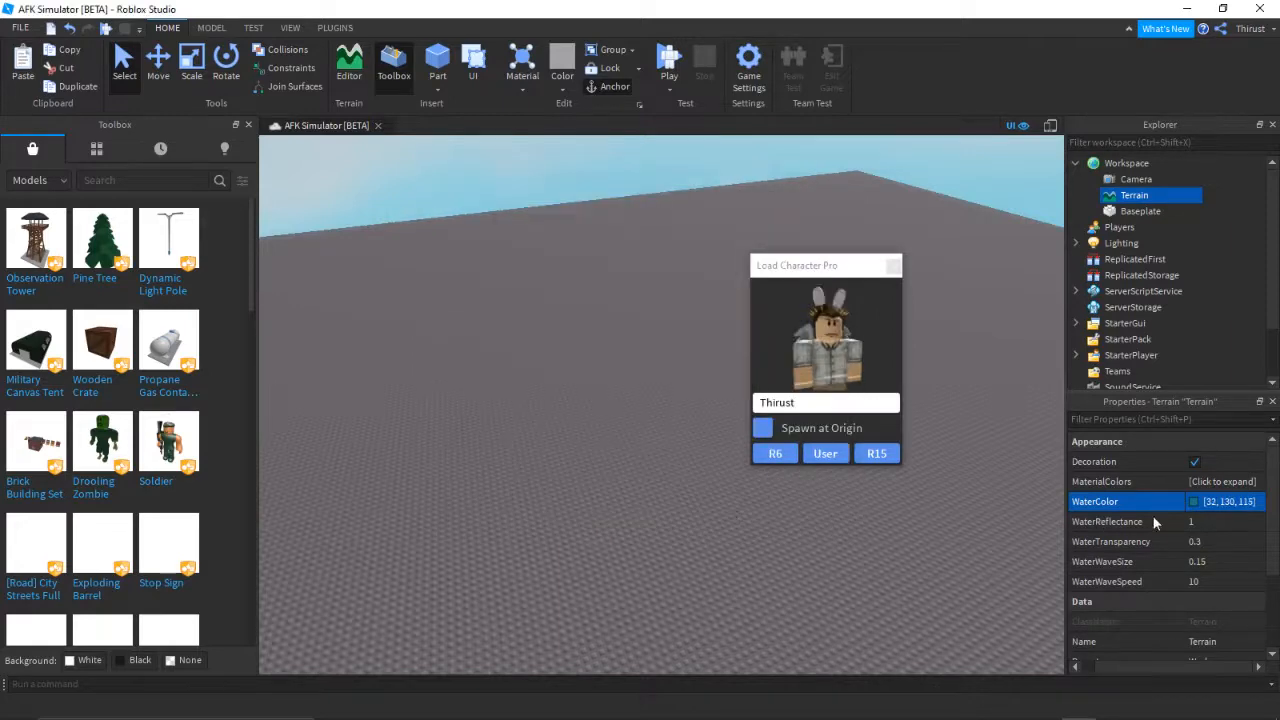
Set the Terrain's Grass material color to yellowish green, [162, 171, 84]
click(1212, 481)
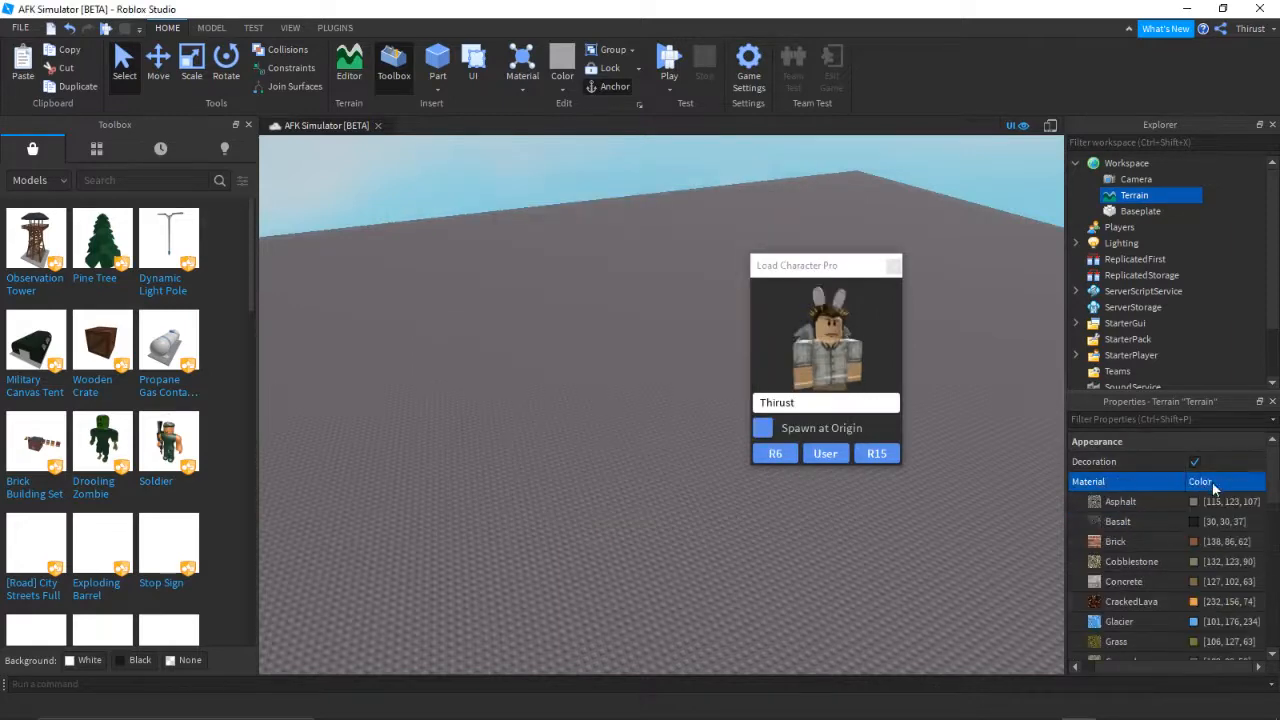
click(1194, 641)
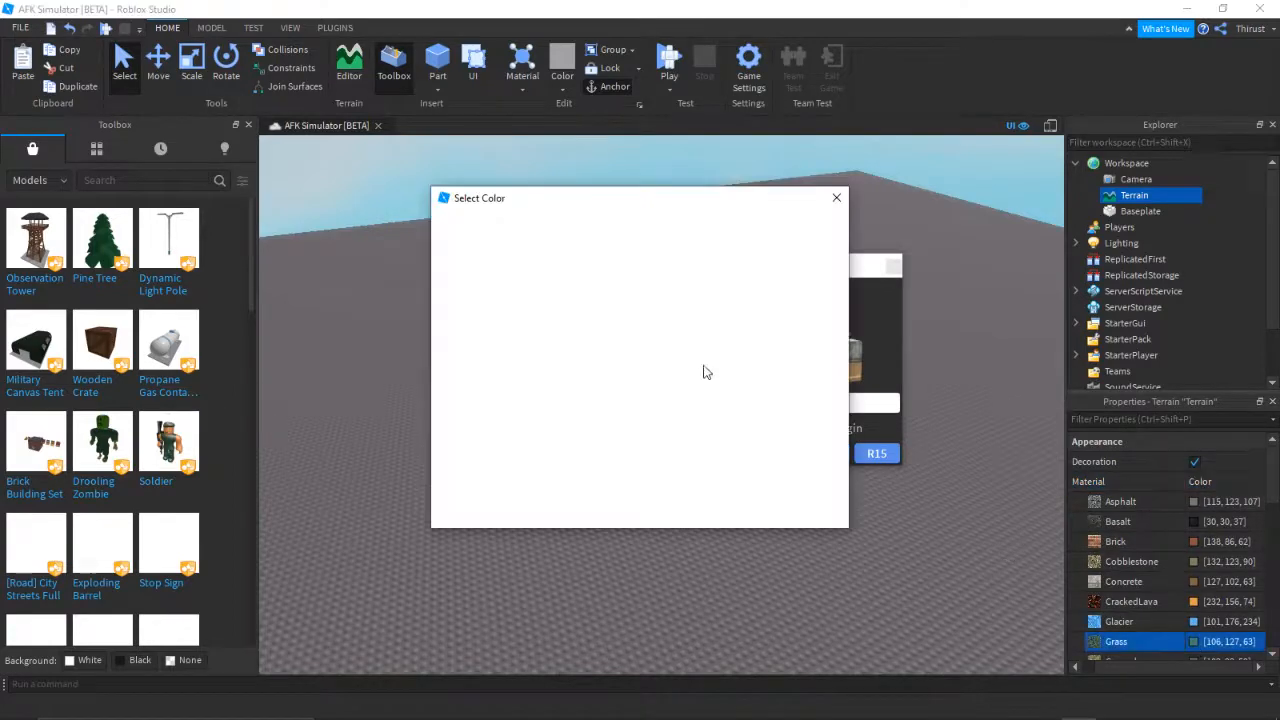
drag(824, 290, 826, 279)
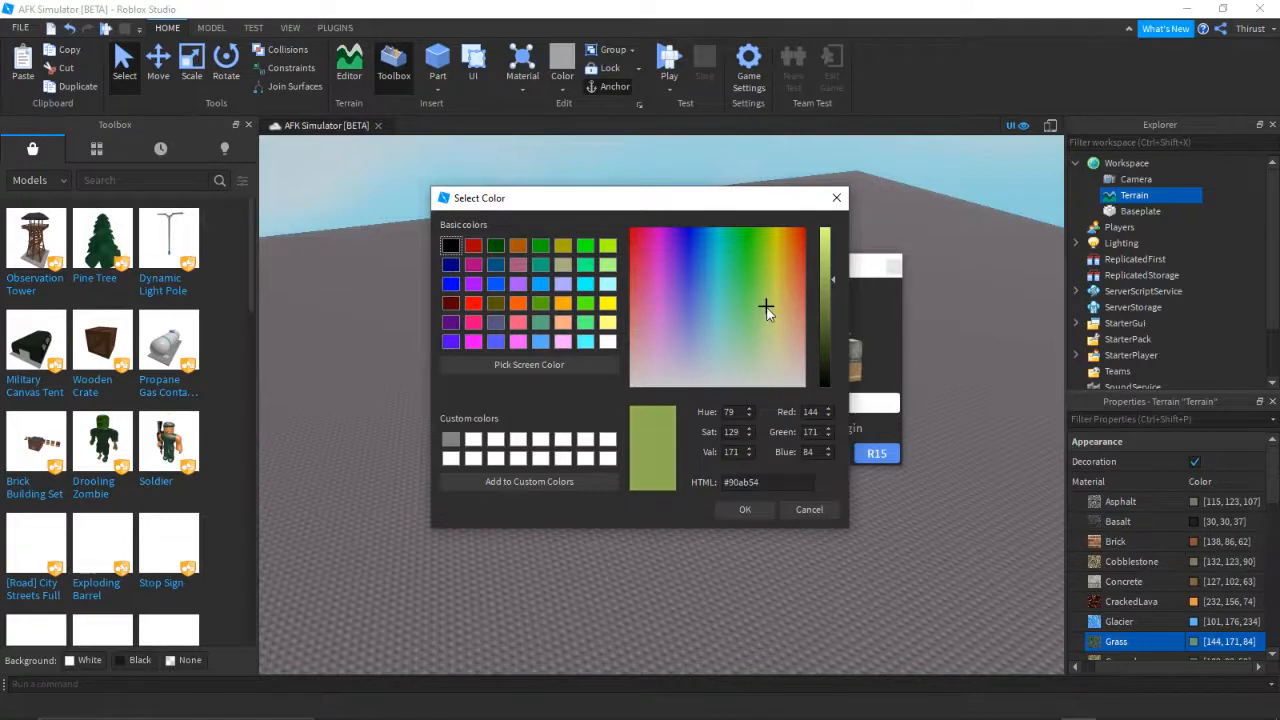
drag(764, 309, 772, 305)
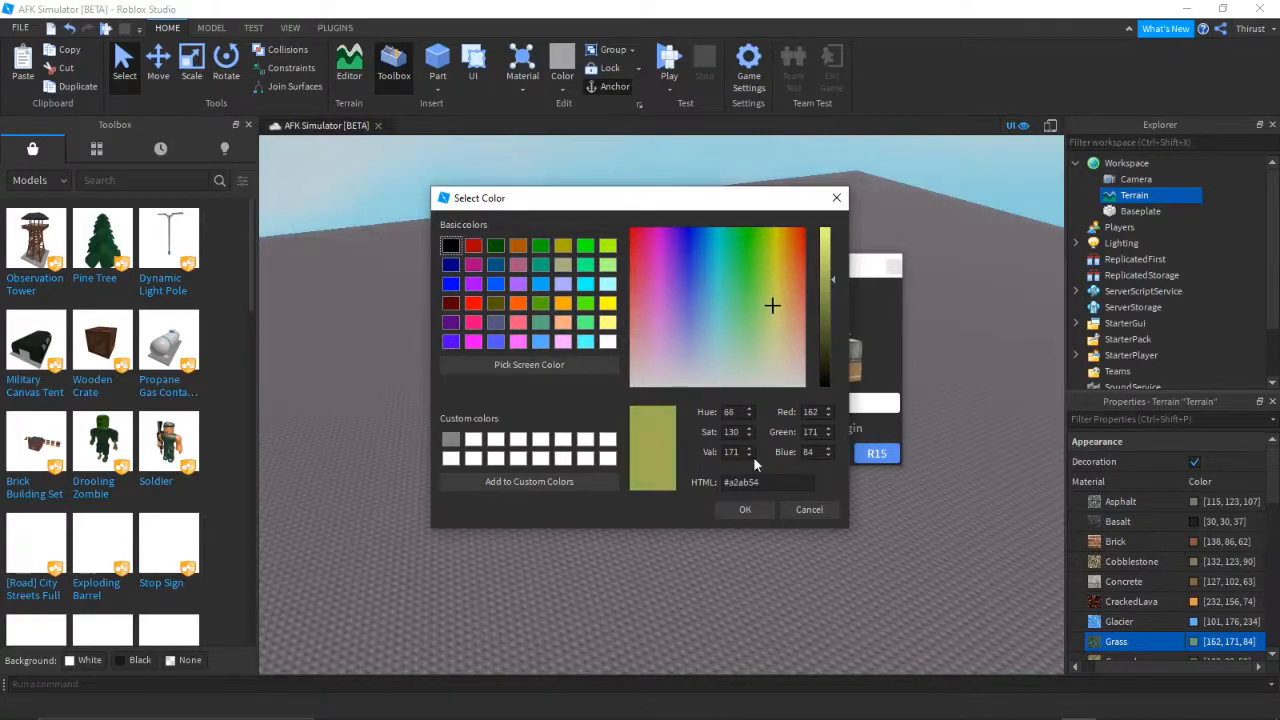
click(744, 511)
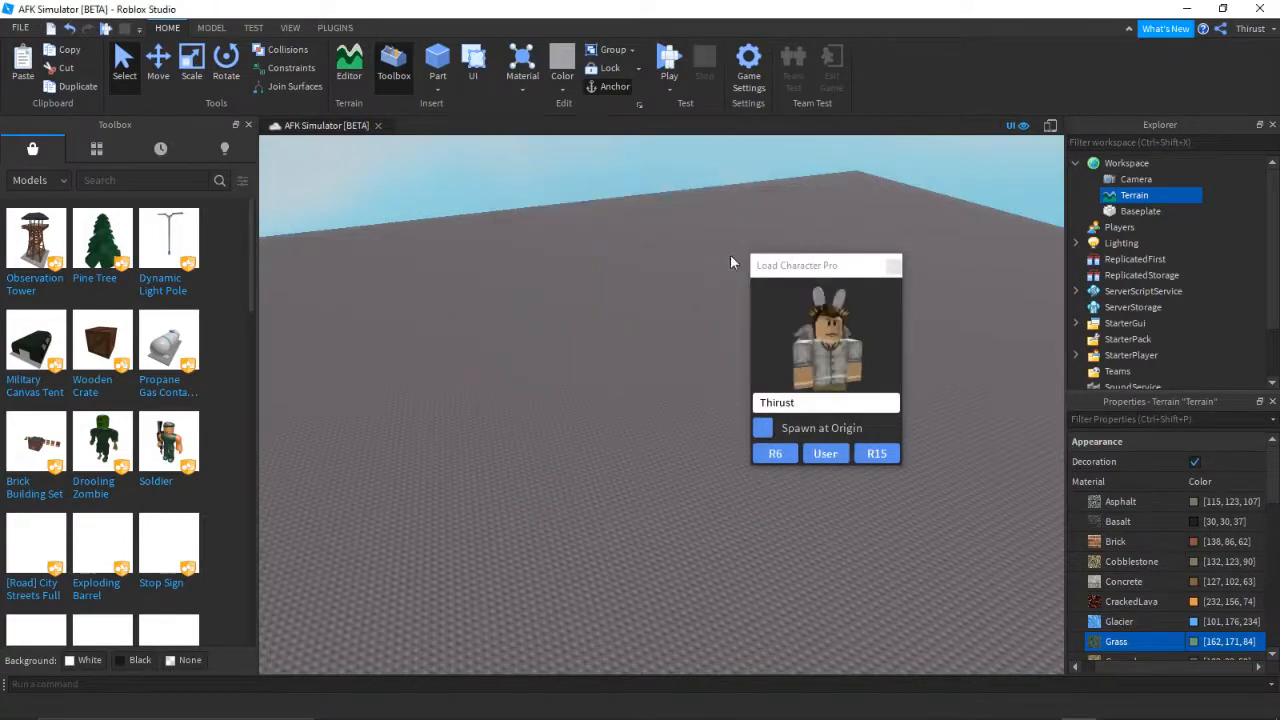
Spawn the entered username's avatar as an R15 character with Load Character Pro and close the plugin window
click(793, 404)
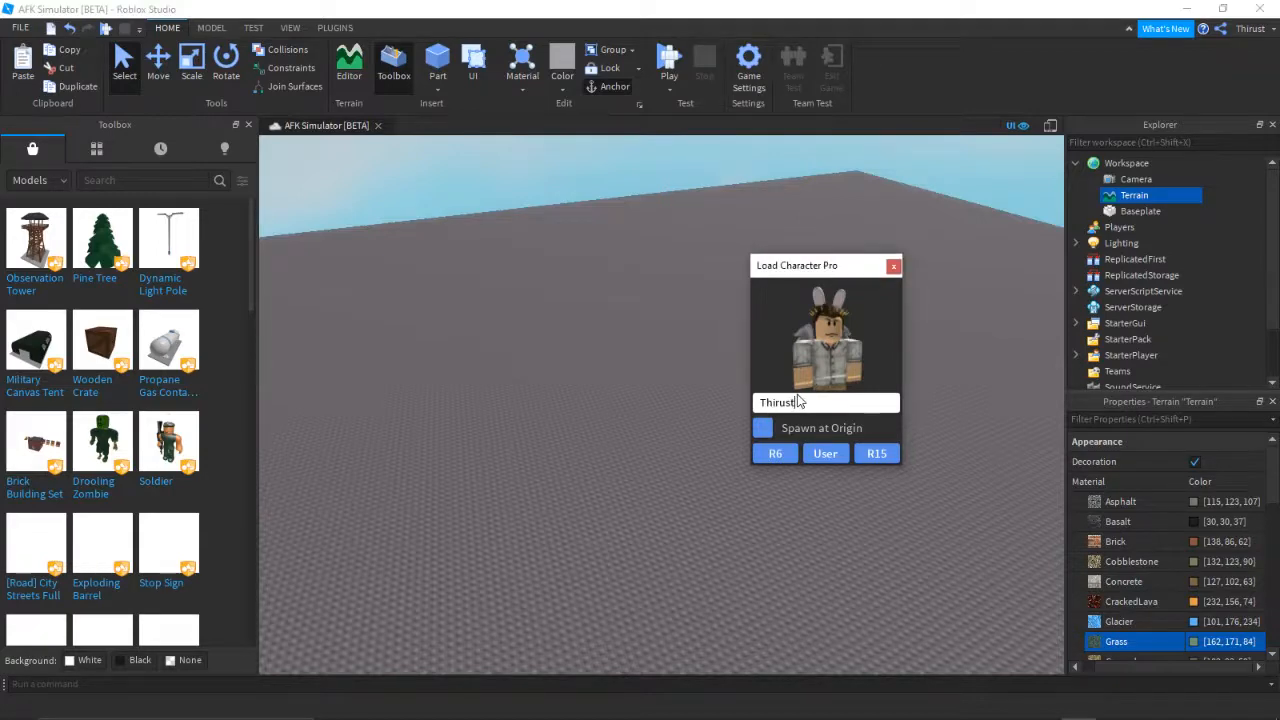
click(867, 454)
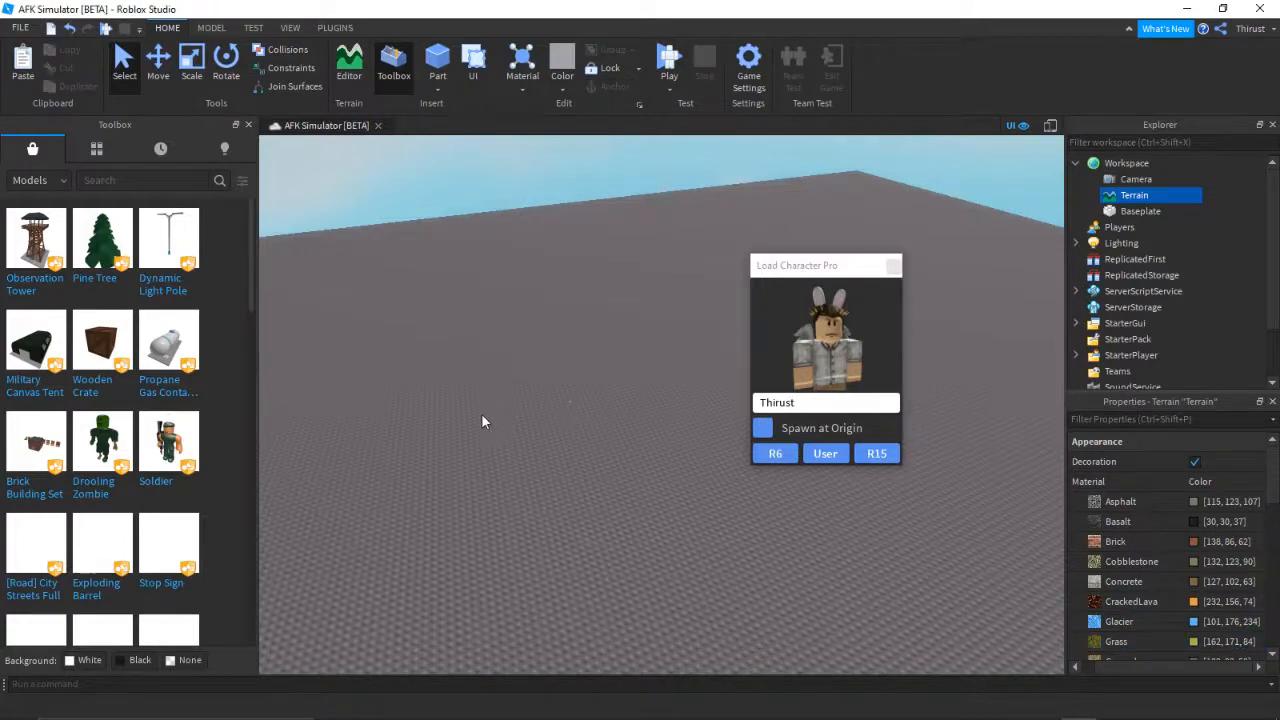
mouse_move(579, 374)
right_down()
mouse_move(551, 373)
mouse_move(586, 371)
right_up()
click(579, 374)
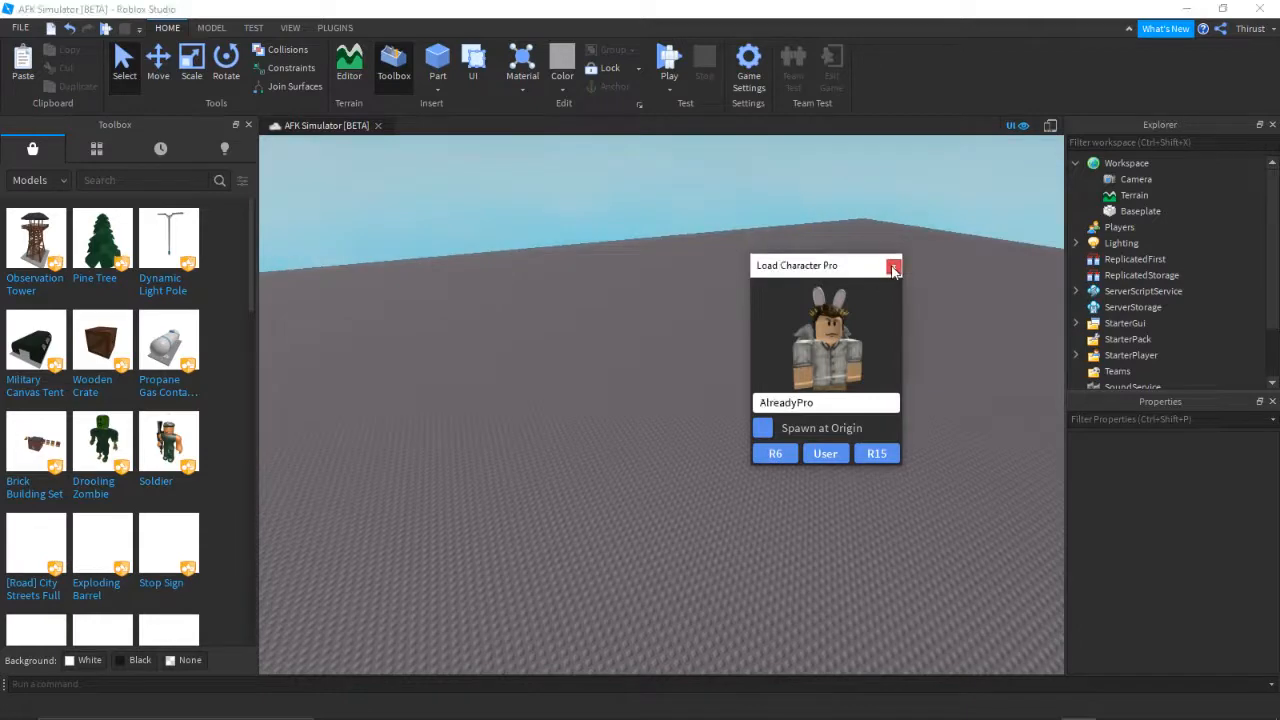
click(893, 267)
right_drag(796, 293, 797, 293)
Insert a dummy rig into the place with the Build Rig plugin
click(337, 29)
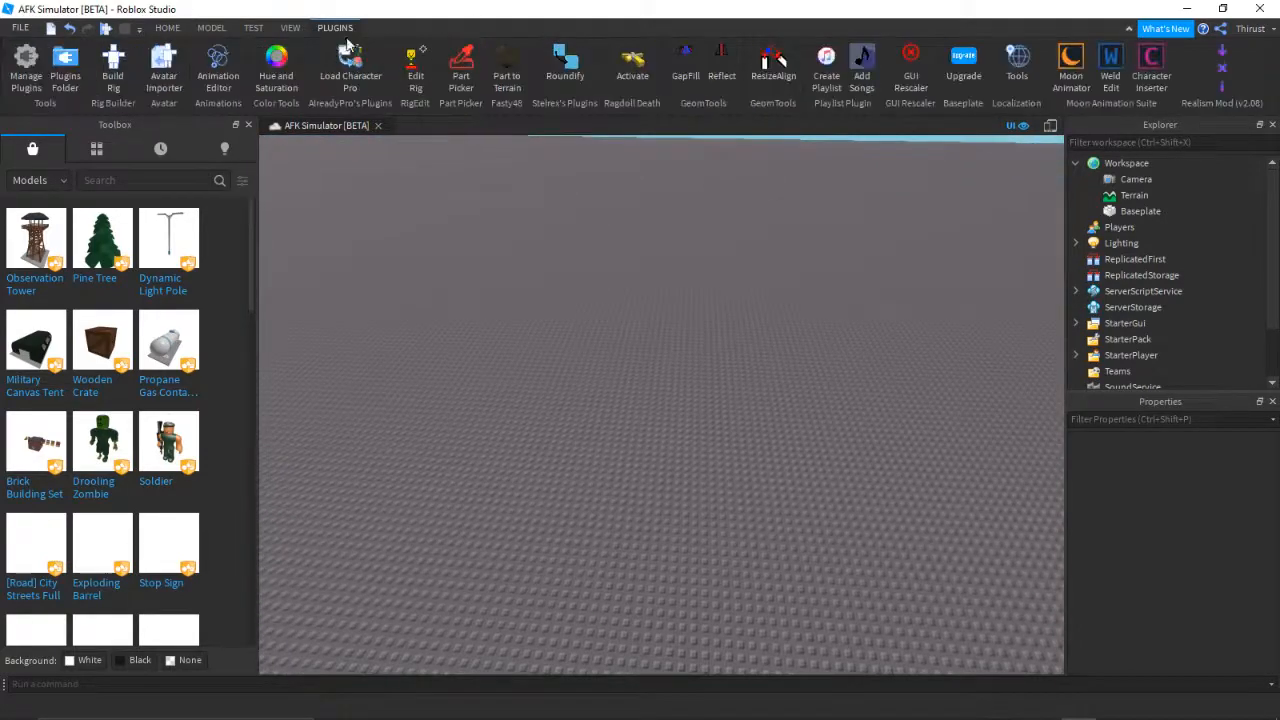
click(111, 78)
click(640, 358)
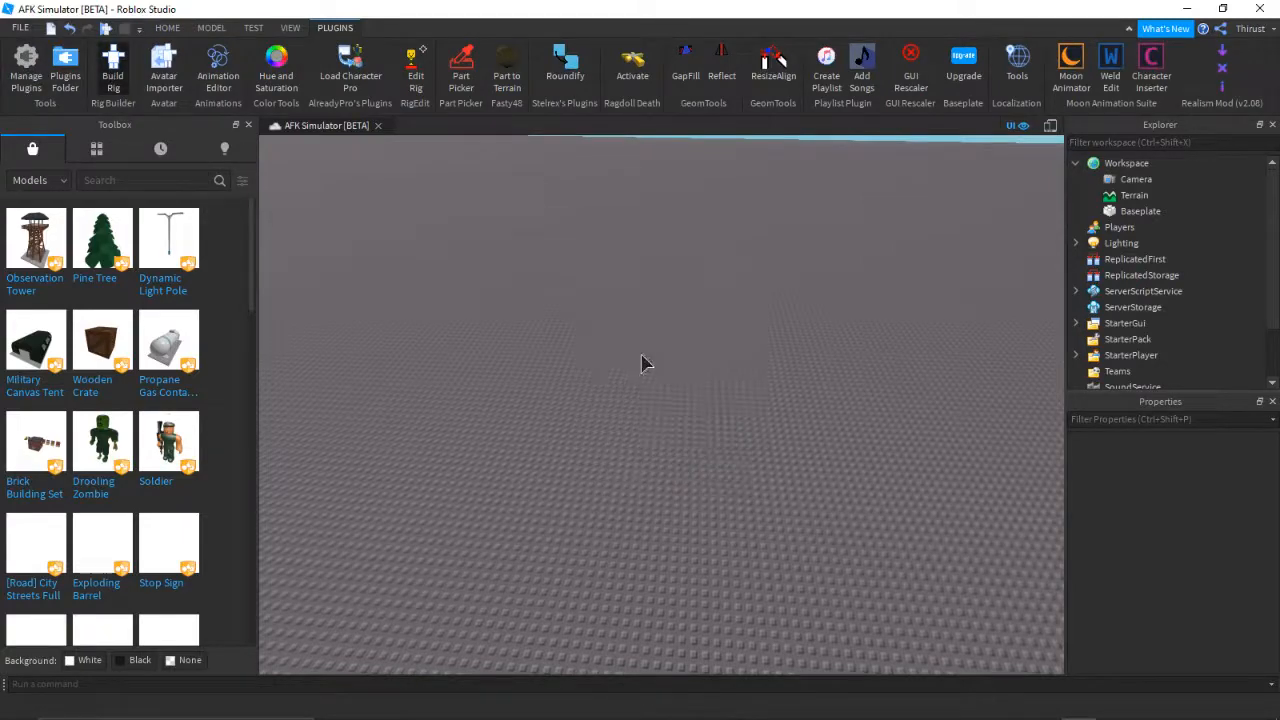
right_drag(296, 265, 403, 230)
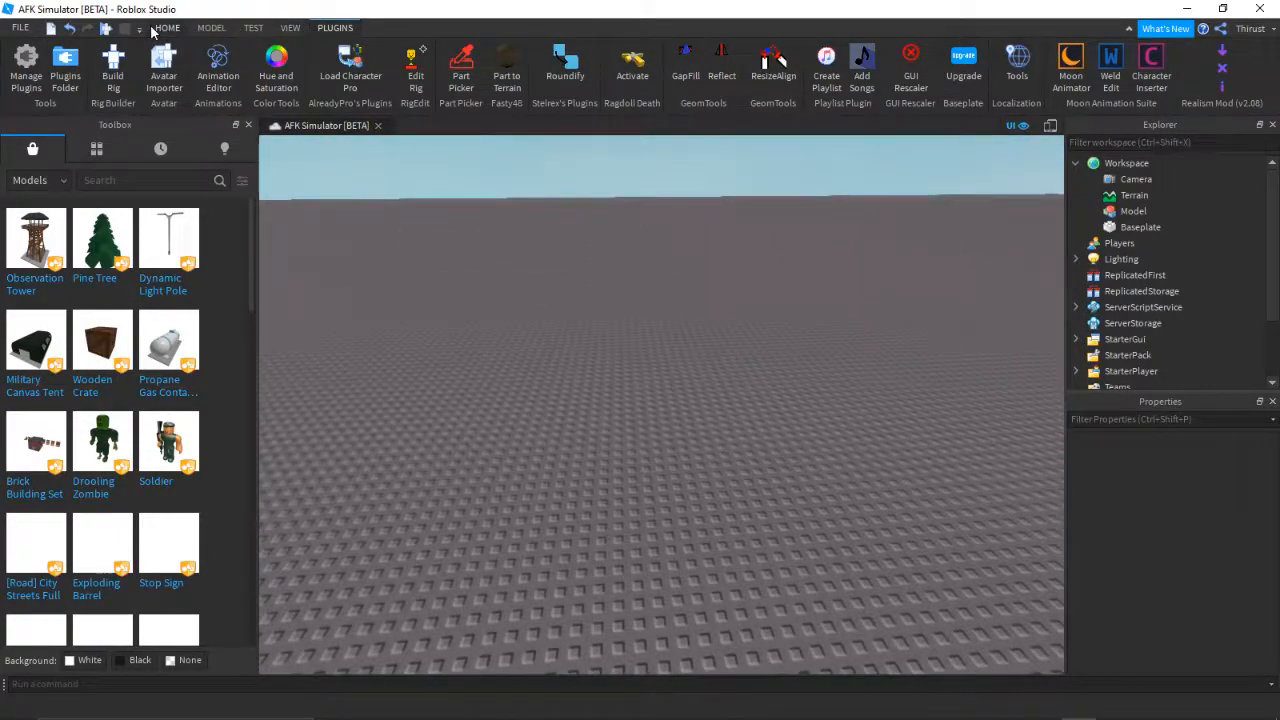
Open the Terrain Editor and show its Region tools
click(166, 27)
click(349, 65)
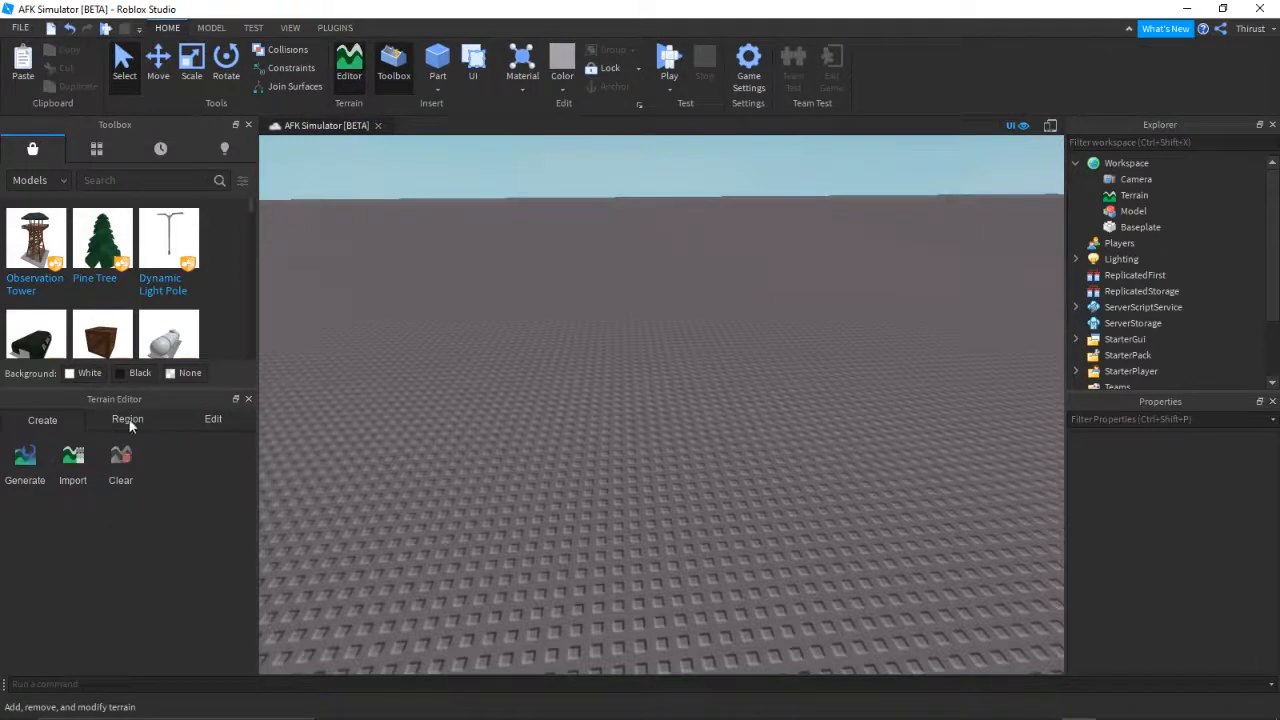
key(ctrl+v)
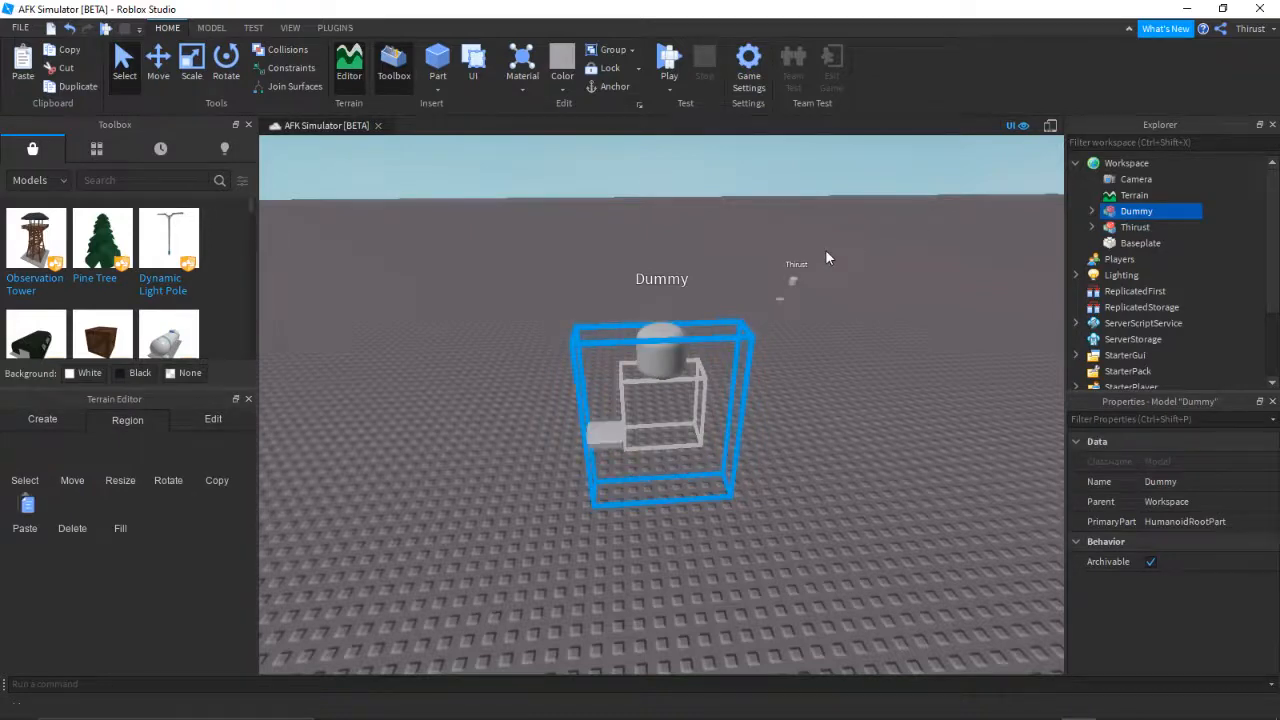
Delete the Dummy rig from the Workspace
key(d)
scroll(825, 258, down, 3)
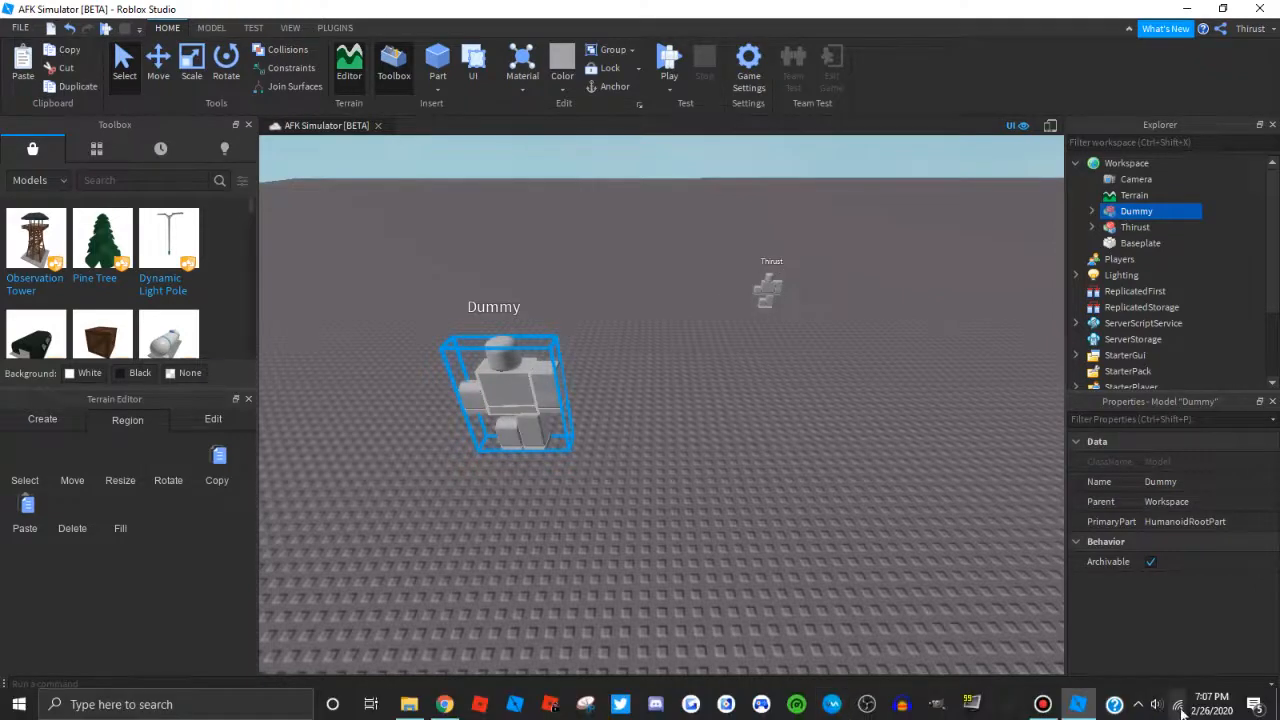
key(Delete)
Examine the loaded character model up close from the back, side and front
right_drag(774, 478, 728, 478)
key(w)
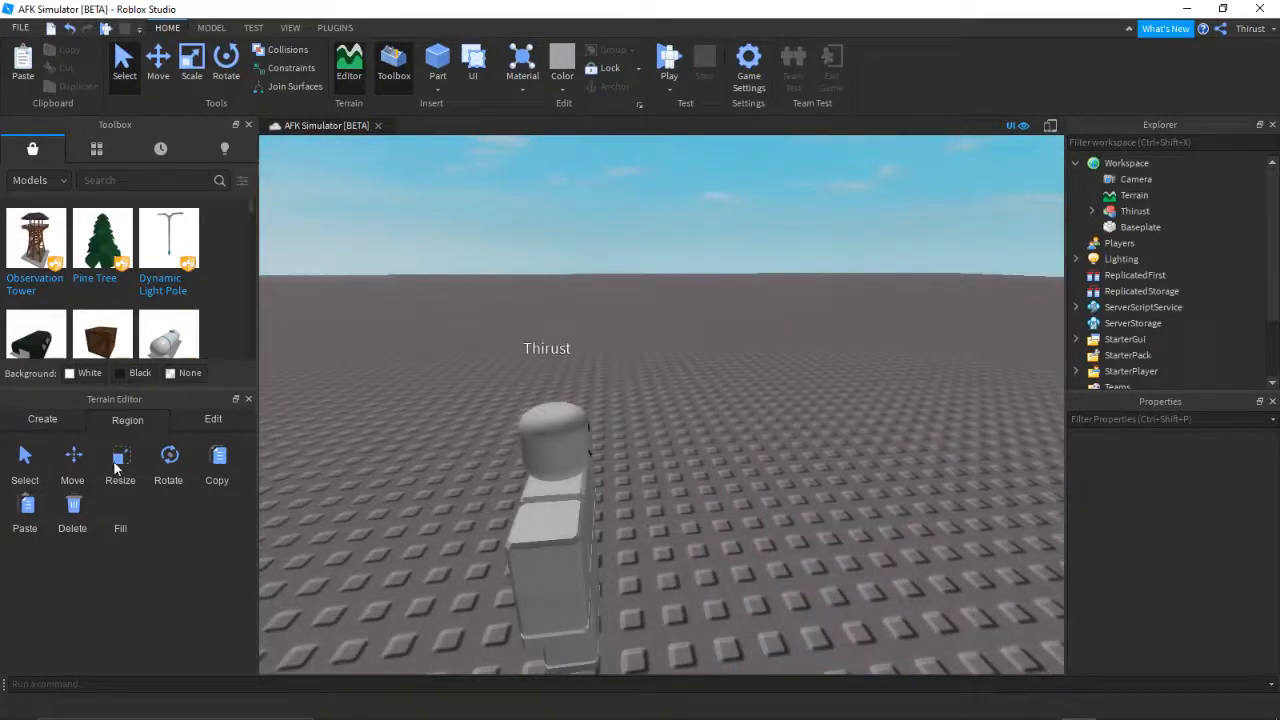
scroll(900, 428, up, 1)
scroll(740, 370, down, 3)
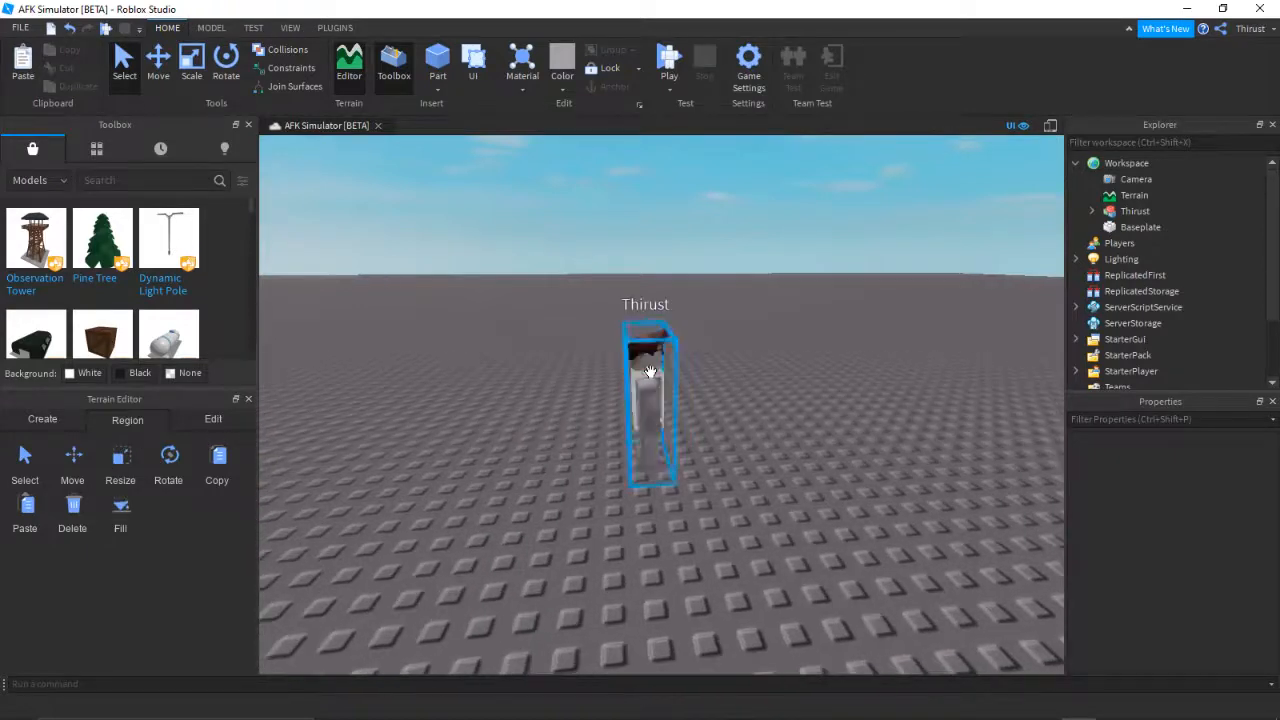
click(656, 364)
click(703, 347)
scroll(703, 347, up, 4)
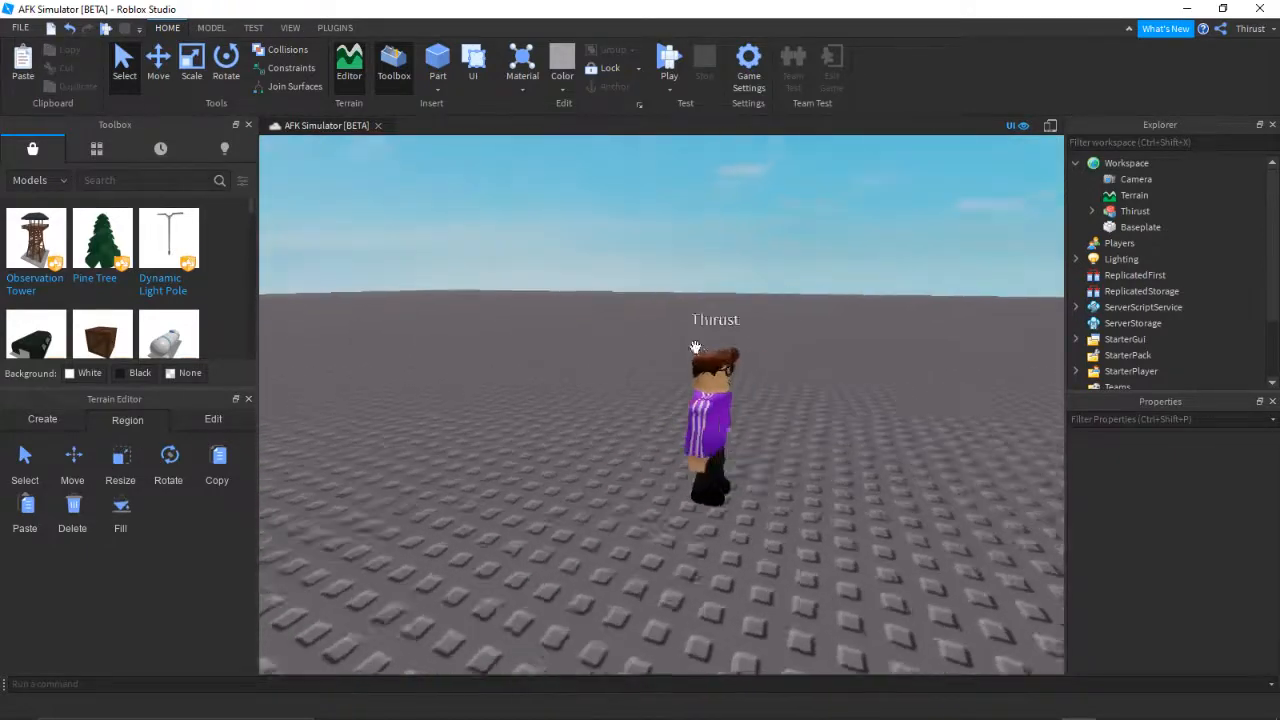
click(626, 380)
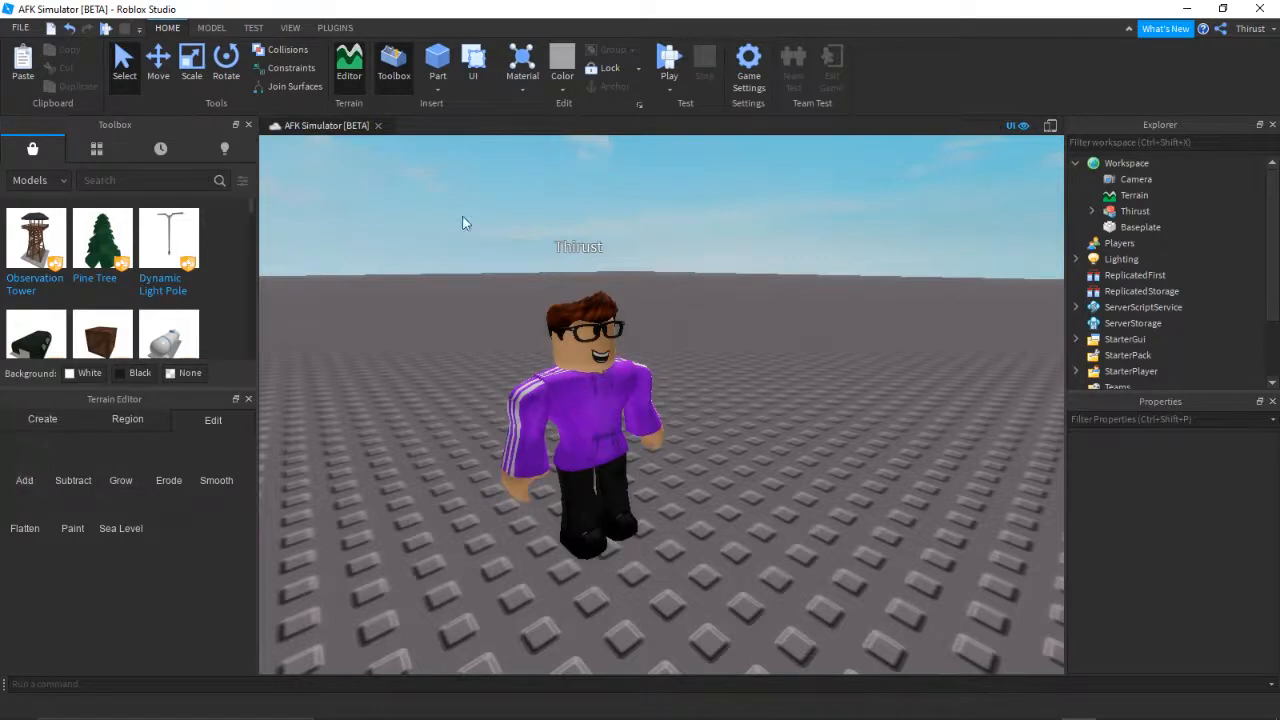
scroll(454, 243, down, 3)
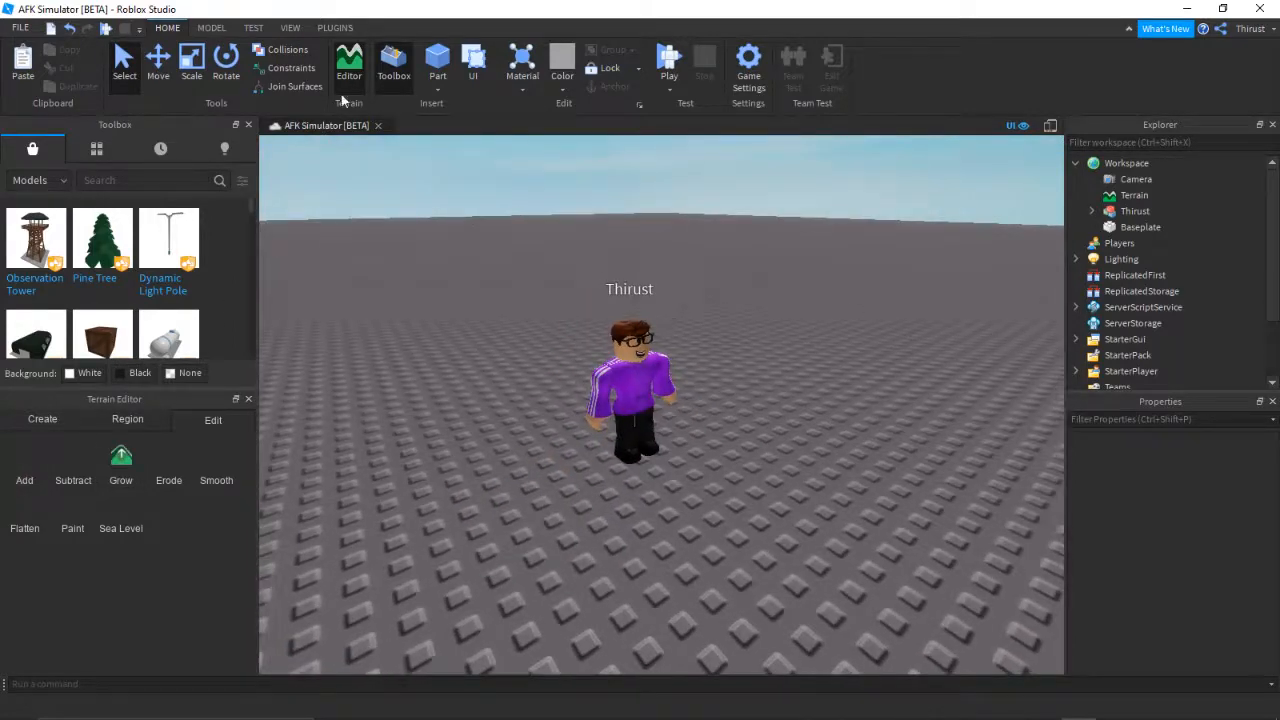
click(320, 28)
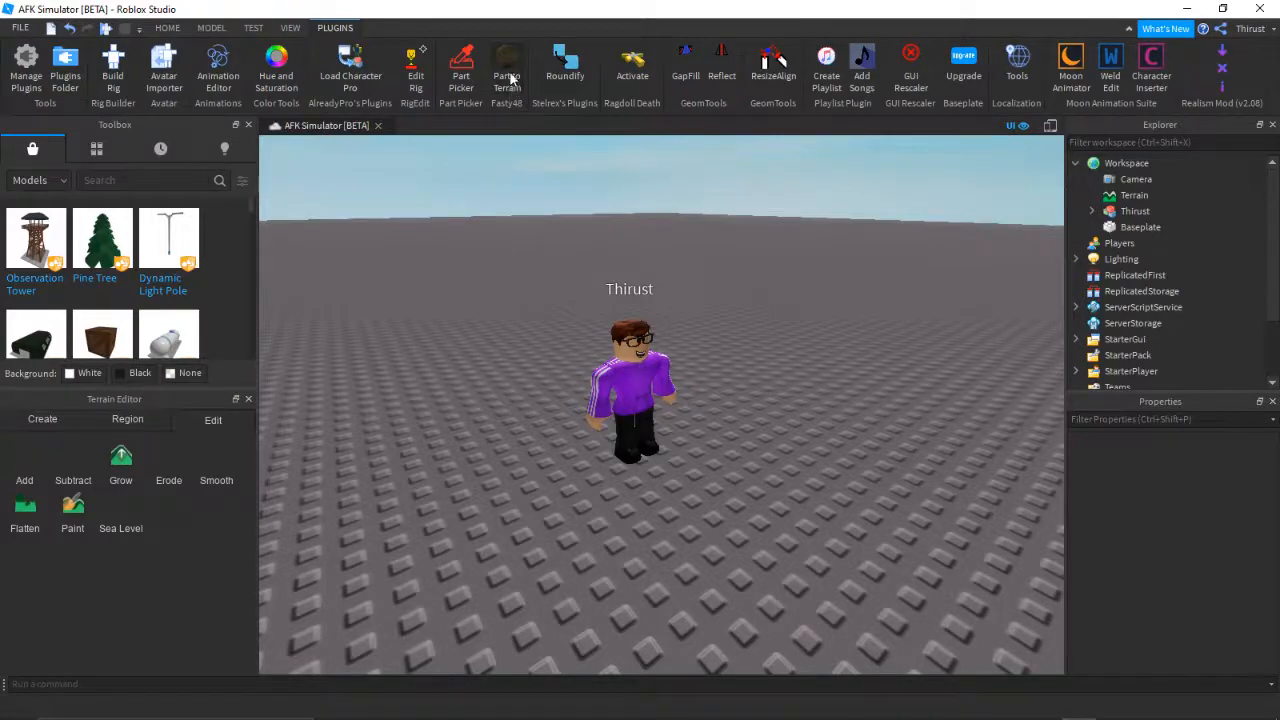
click(44, 180)
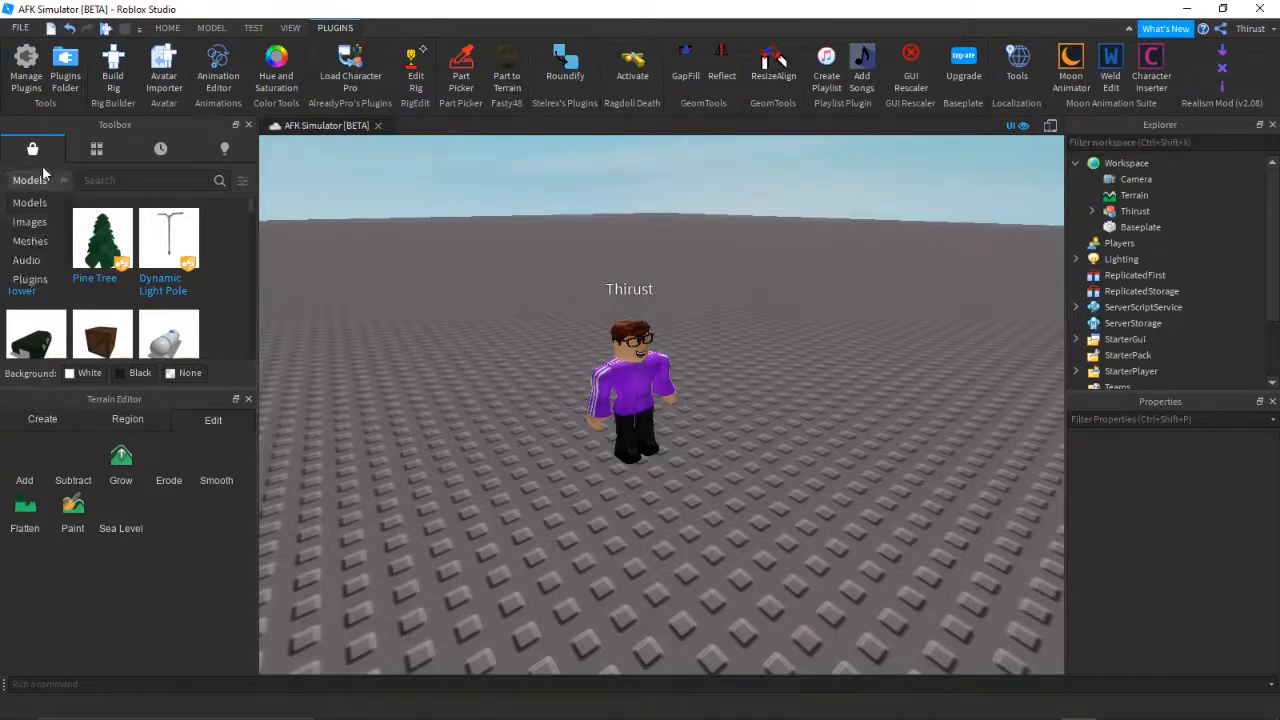
click(47, 180)
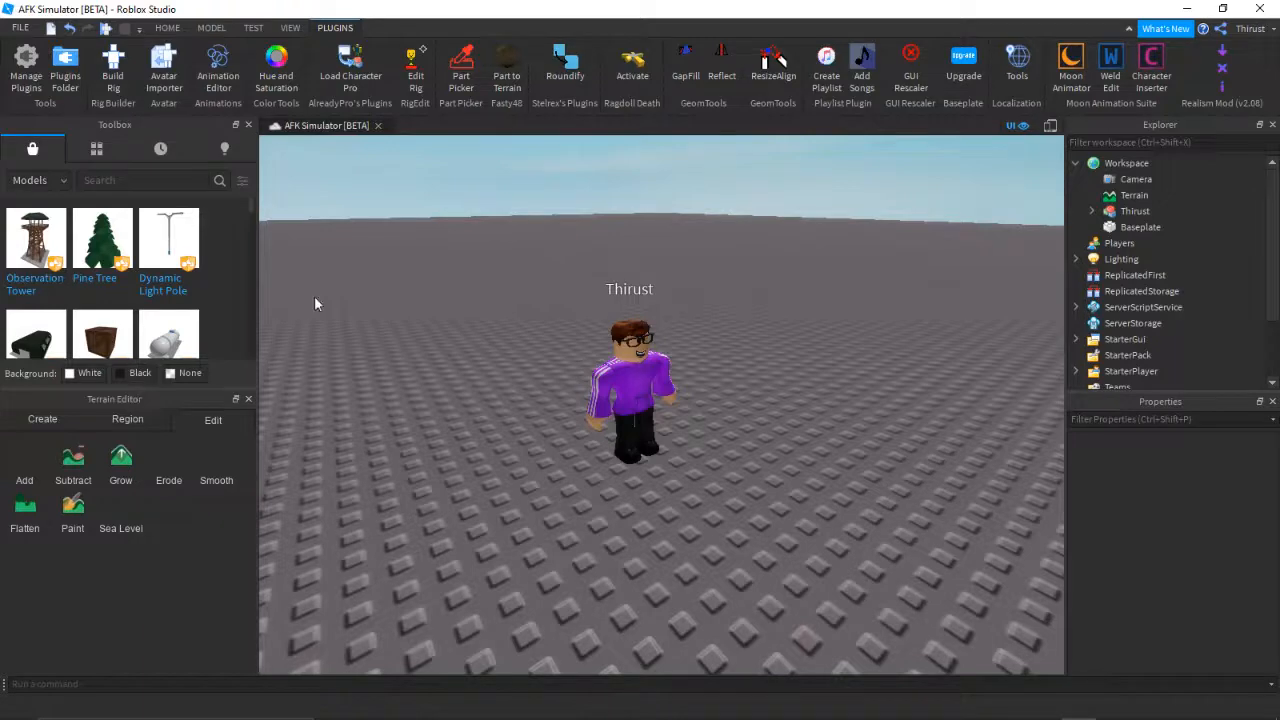
scroll(526, 359, down, 1)
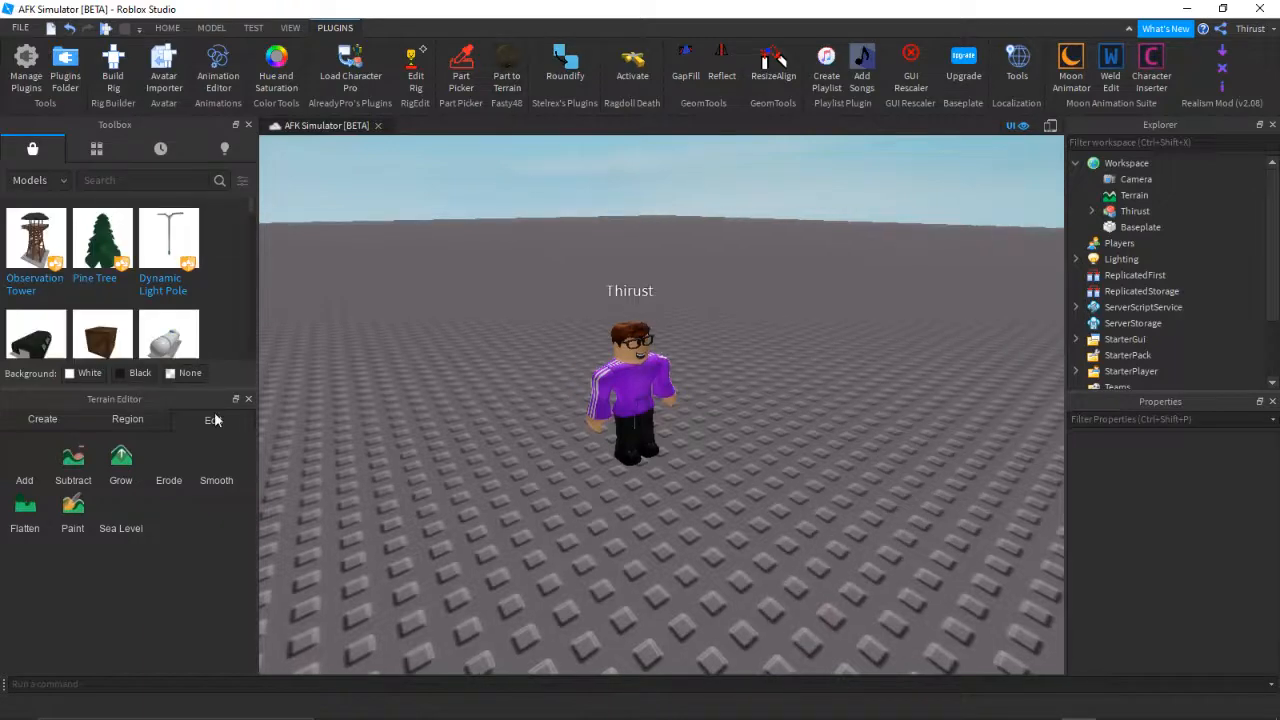
scroll(502, 348, down, 1)
scroll(502, 355, down, 2)
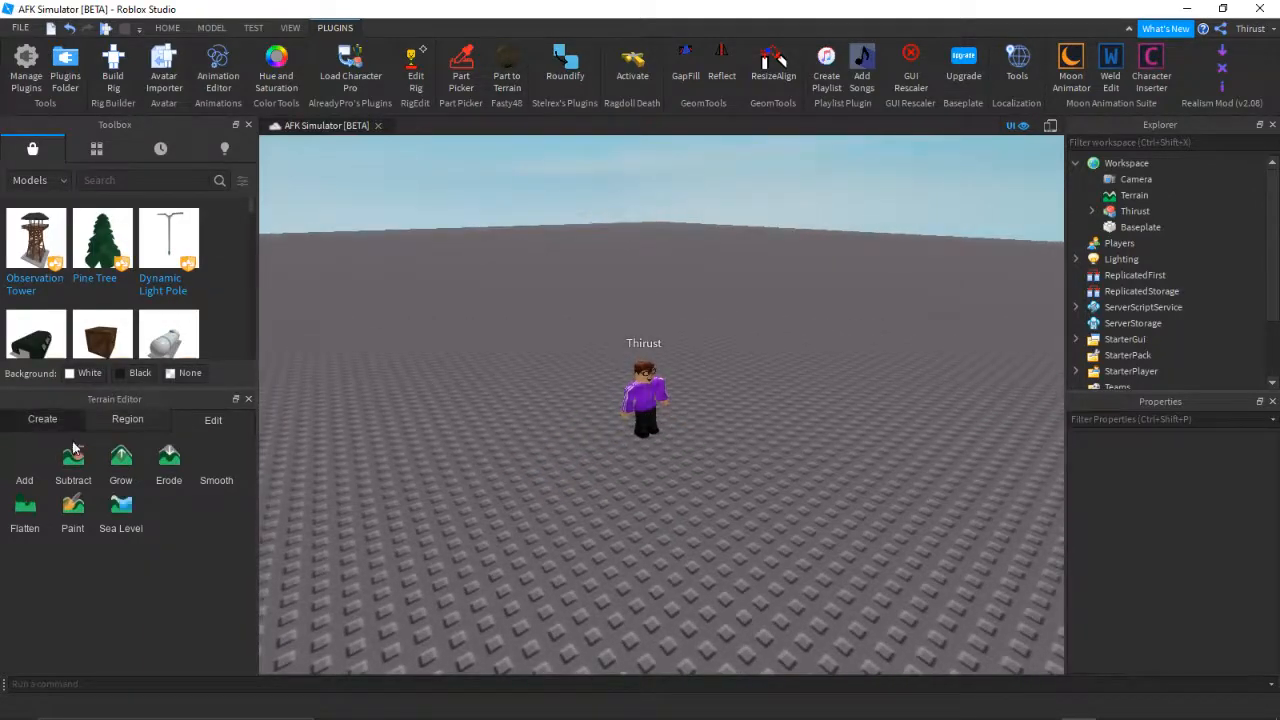
Close the Terrain Editor and move the loaded character model straight up above the baseplate
click(246, 397)
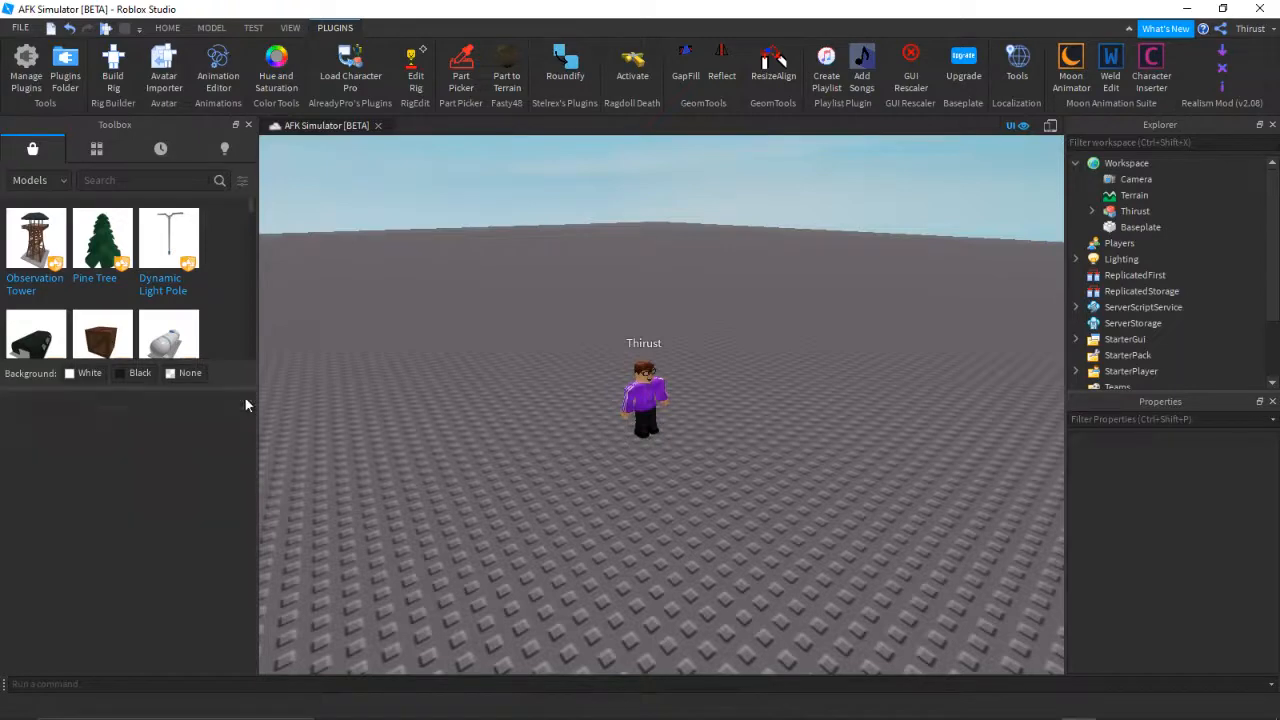
click(176, 30)
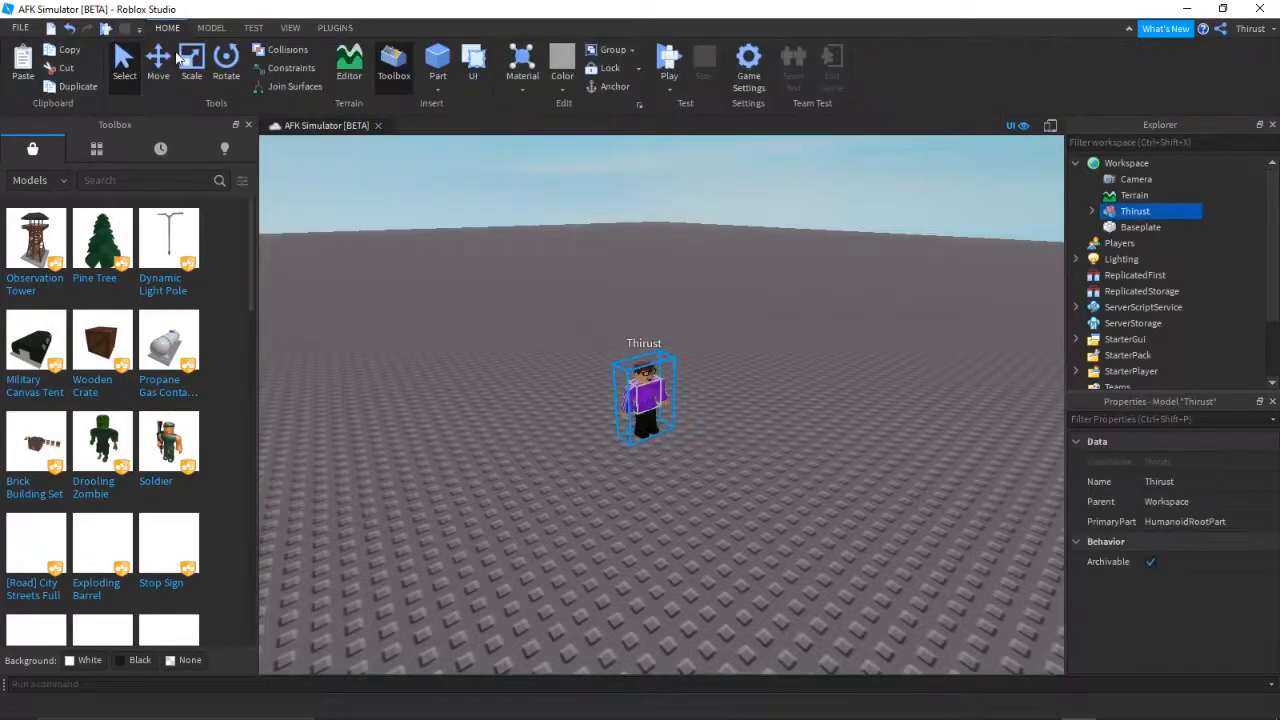
click(170, 76)
drag(646, 318, 660, 172)
click(768, 233)
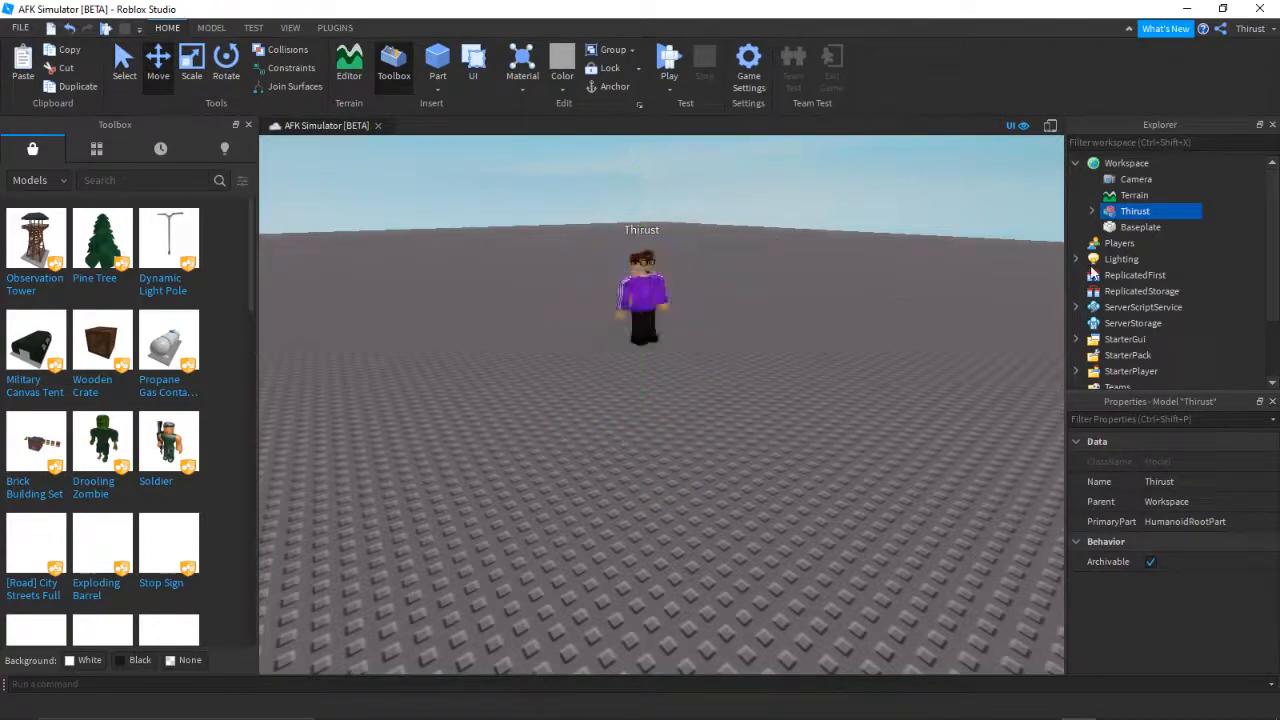
Delete the Baseplate from the Workspace
click(1138, 227)
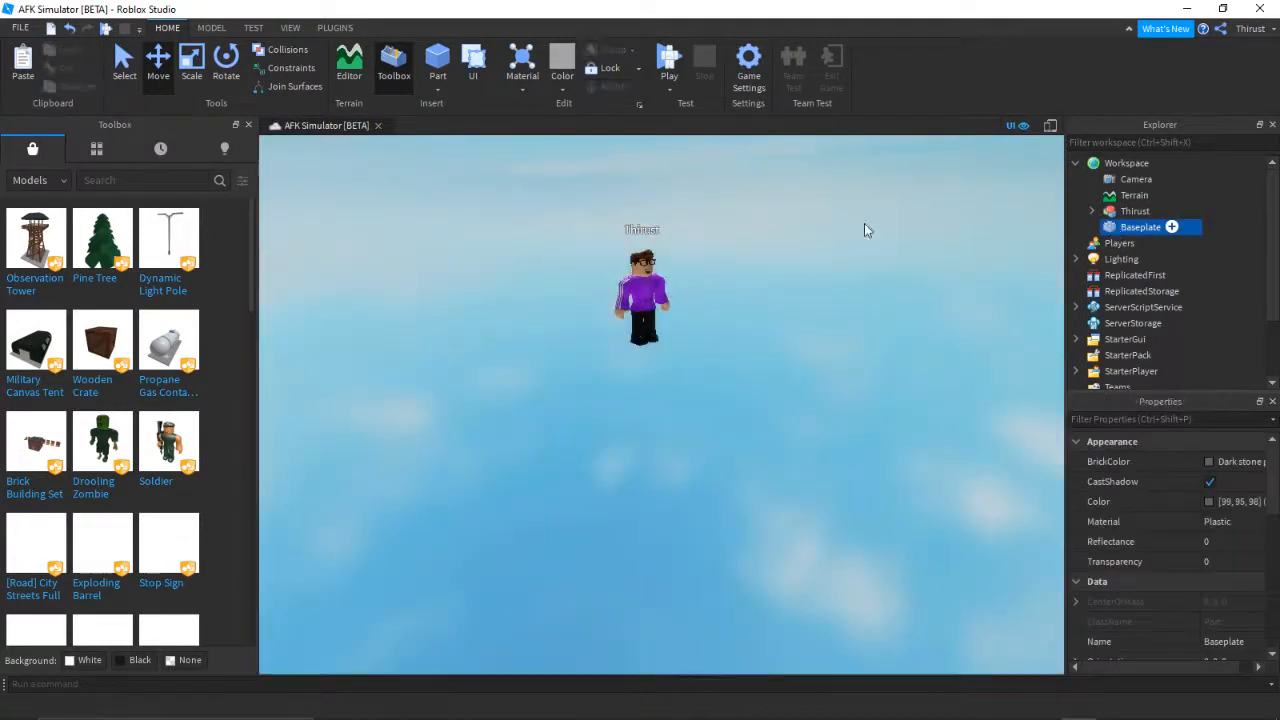
Remove the selected Baseplate and insert a new block part beneath the character model
key(Delete)
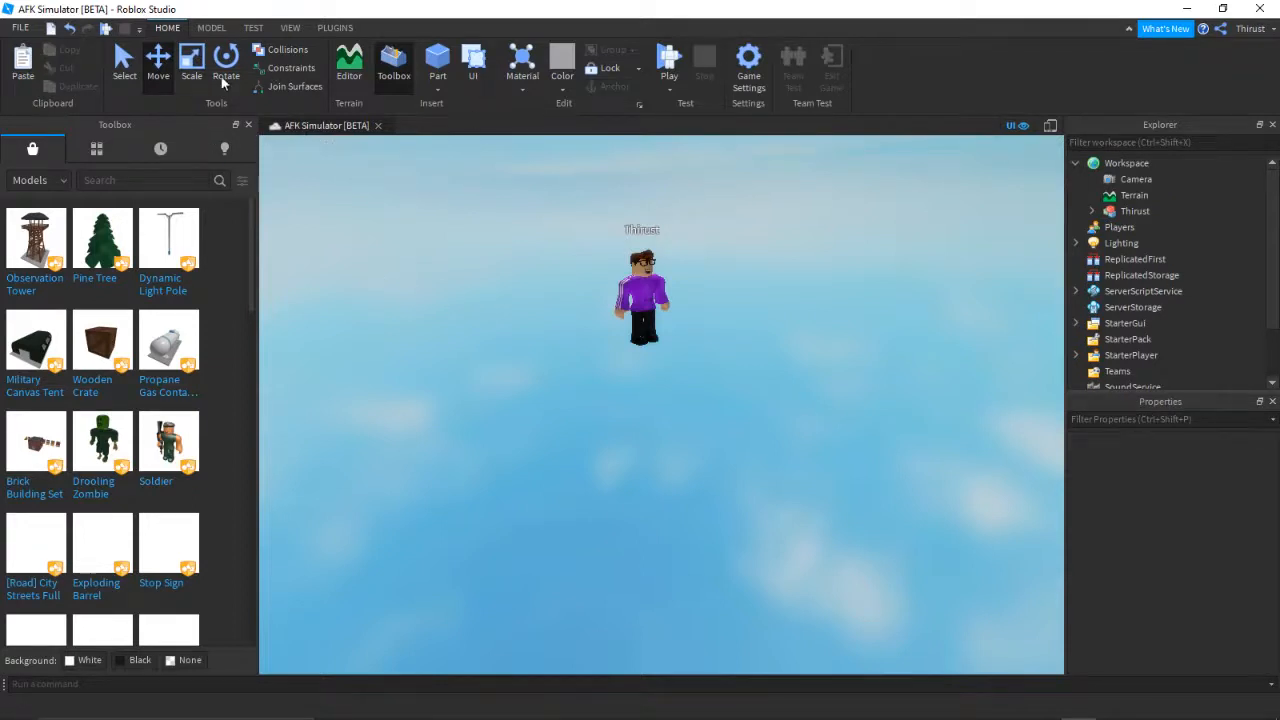
click(335, 27)
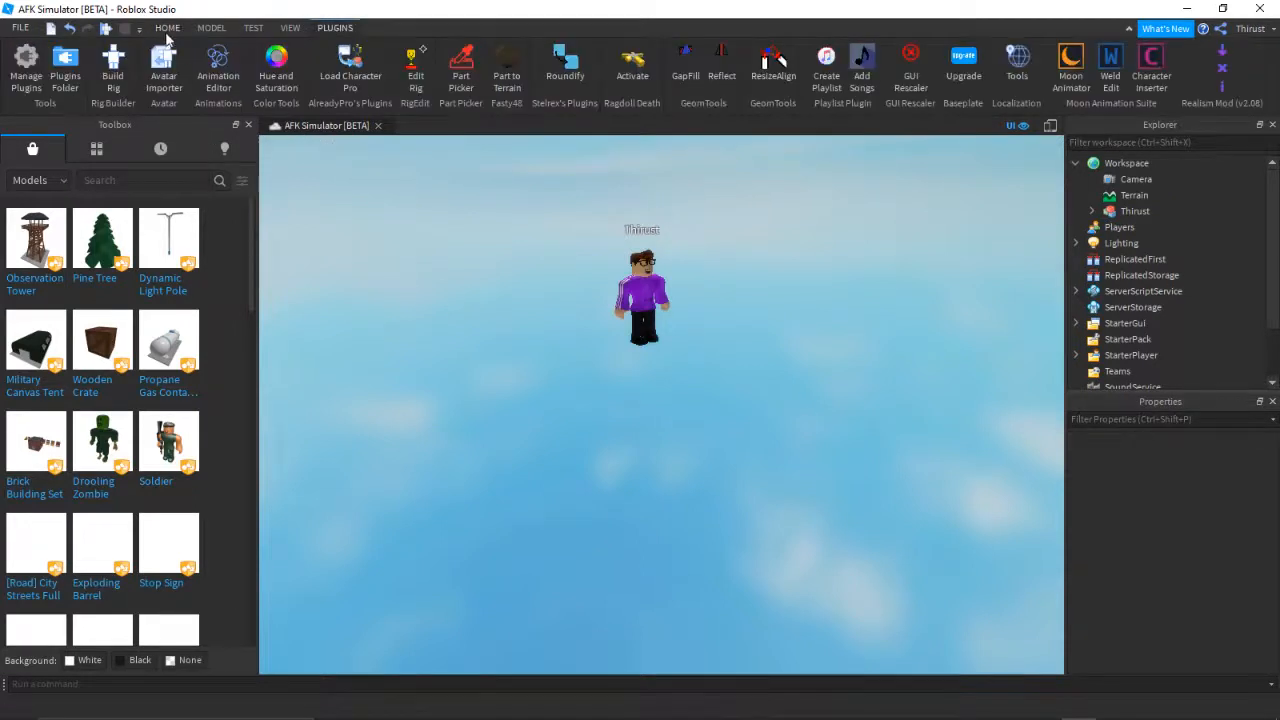
click(167, 28)
click(450, 58)
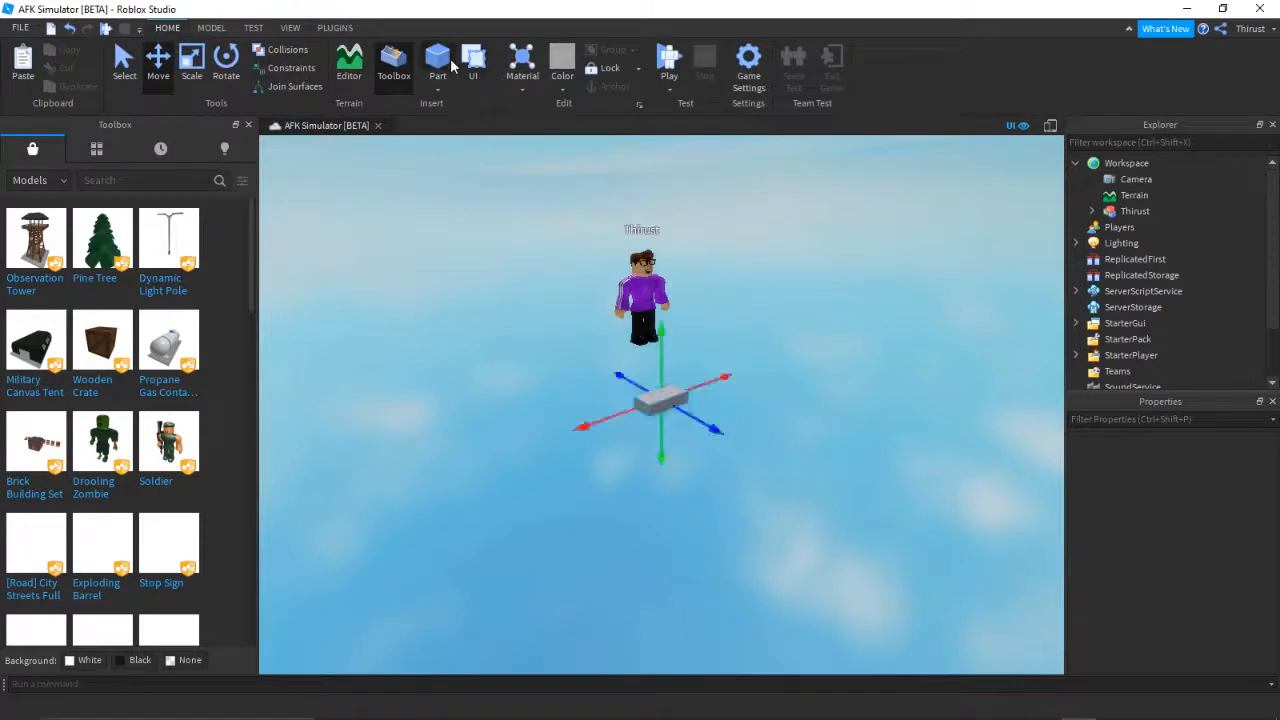
Scale the new part along both horizontal axes into a wide, flat platform
click(183, 76)
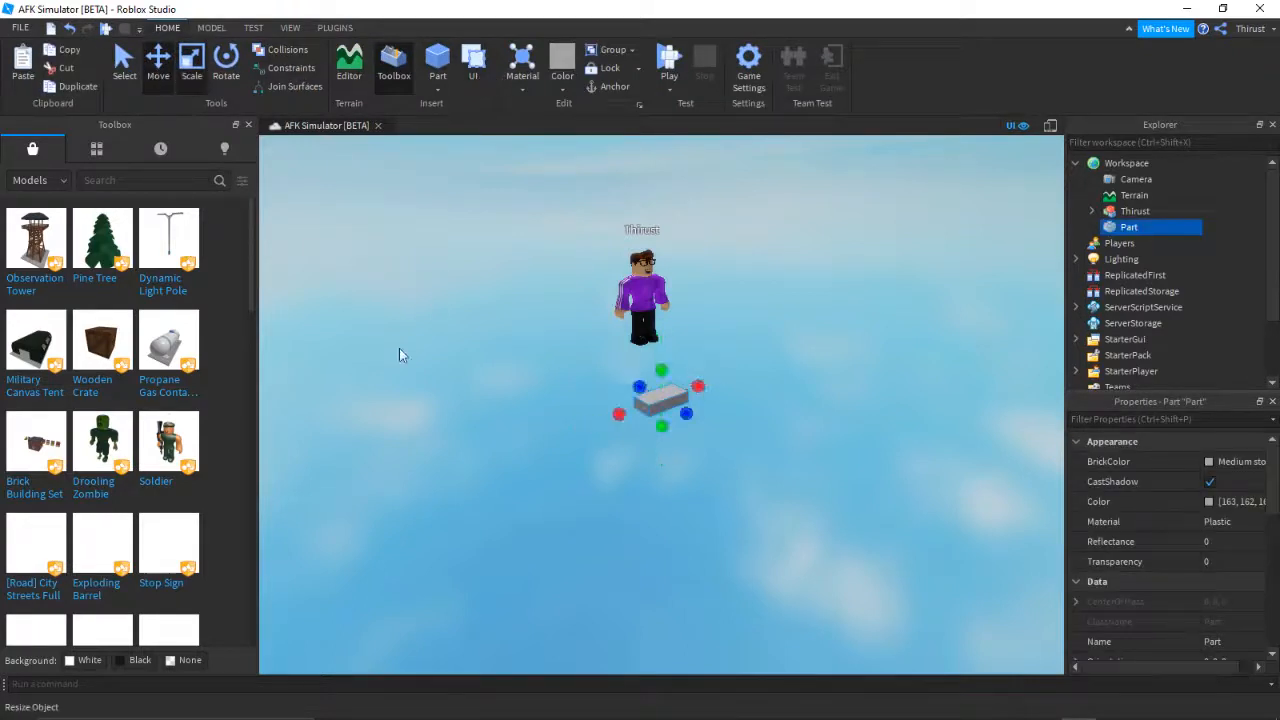
drag(612, 411, 430, 338)
drag(597, 385, 777, 283)
drag(535, 412, 365, 428)
right_drag(638, 370, 646, 369)
scroll(700, 373, down, 3)
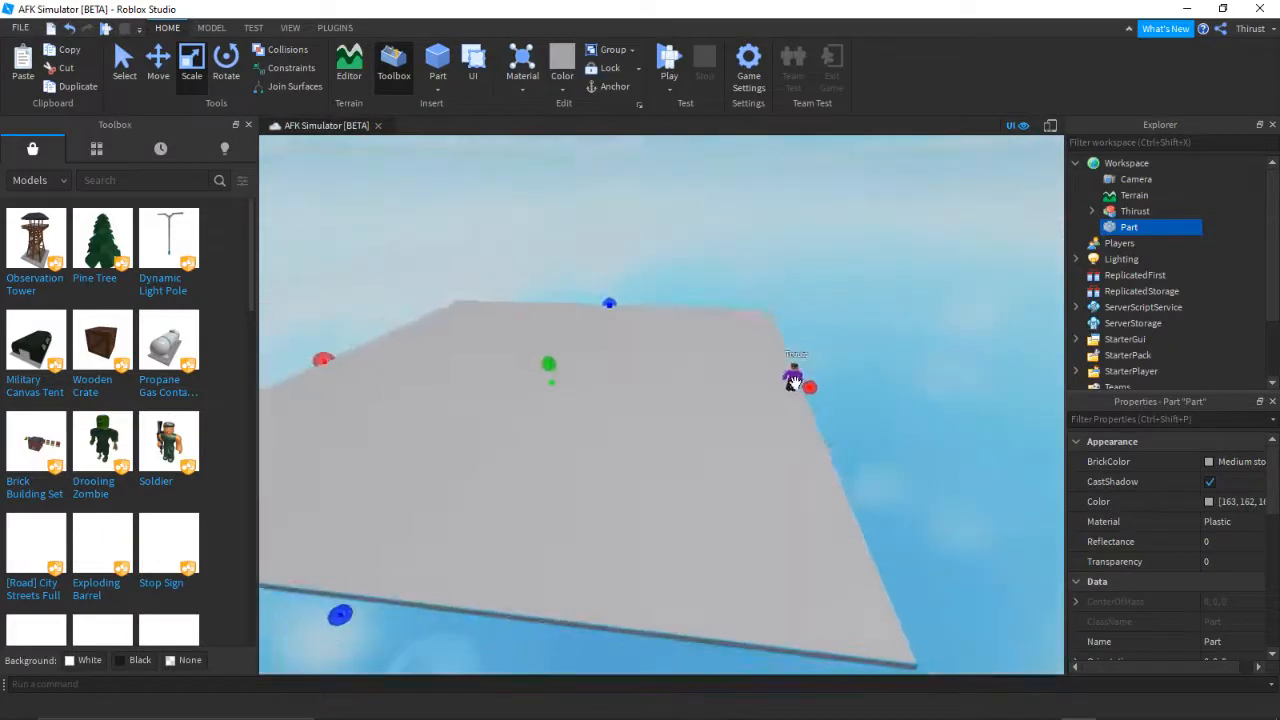
Move the character model from the platform's edge further in onto its surface
drag(795, 383, 681, 383)
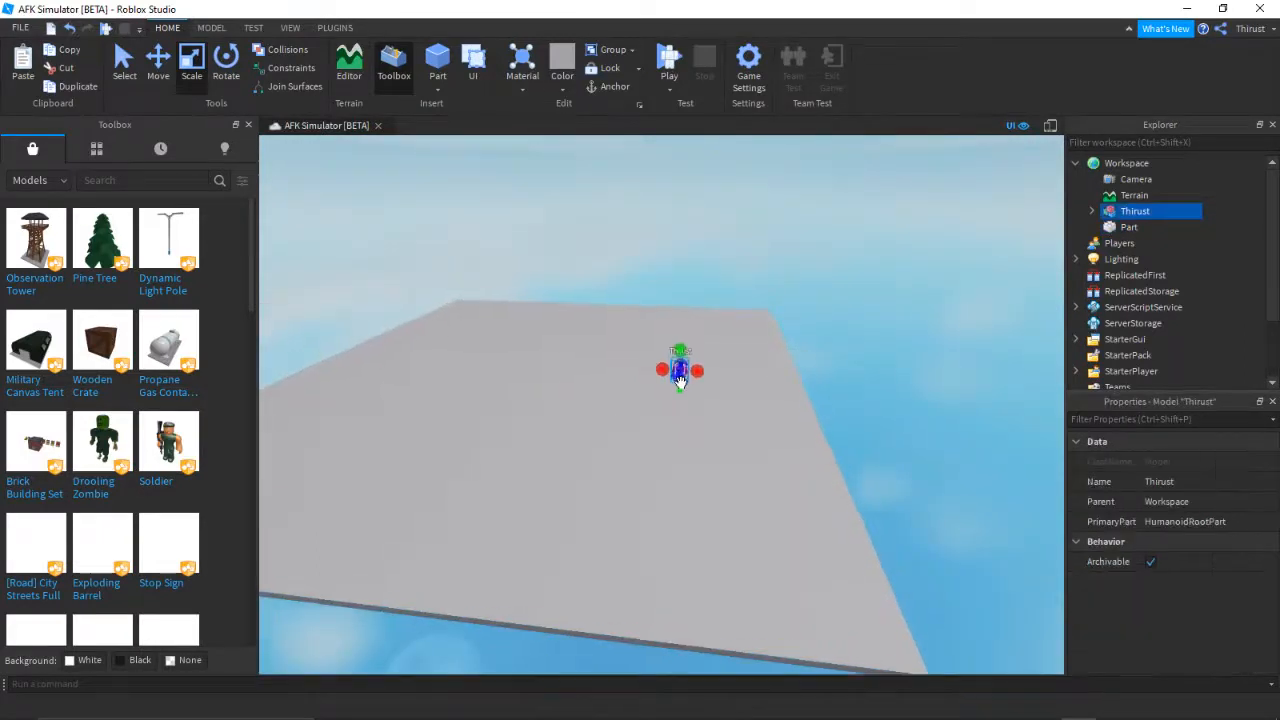
scroll(681, 383, up, 5)
mouse_move(681, 383)
right_down()
mouse_move(657, 381)
mouse_move(681, 383)
right_up()
scroll(681, 383, up, 3)
scroll(695, 284, down, 2)
click(697, 291)
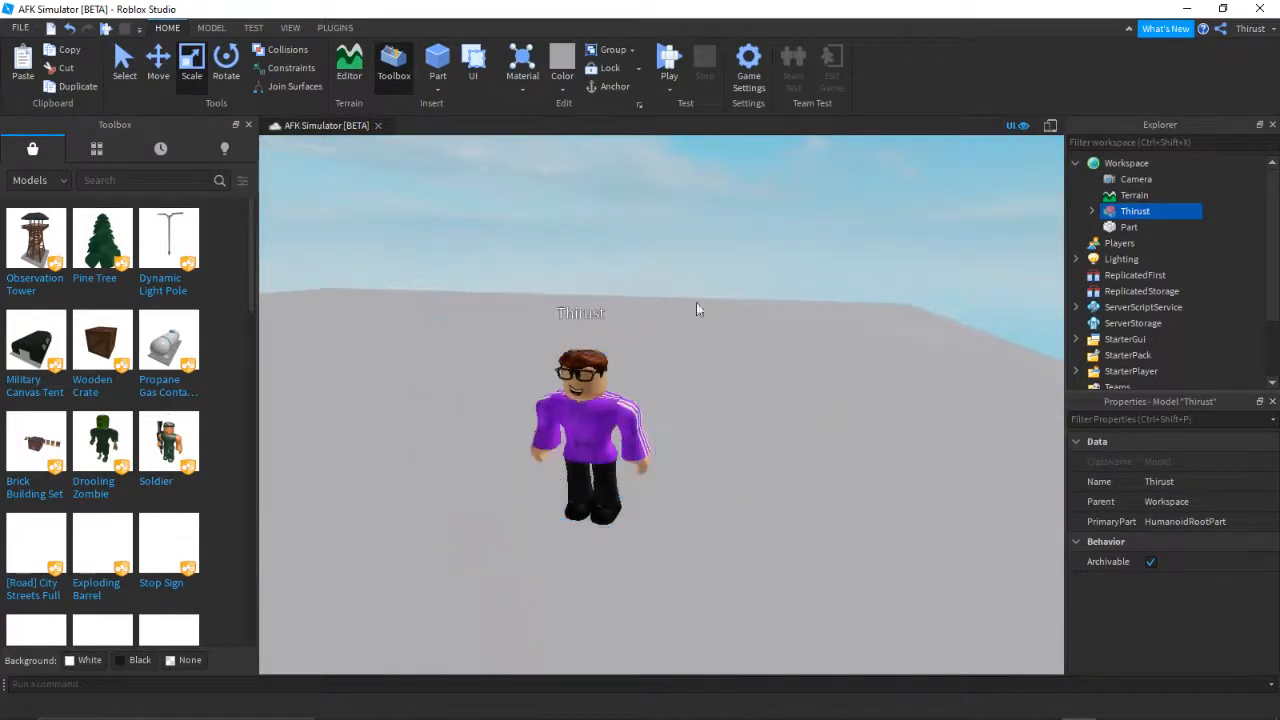
Open the Part to Terrain plugin and turn off Decoration for the Terrain
click(699, 364)
right_drag(681, 369, 697, 366)
scroll(697, 366, down, 4)
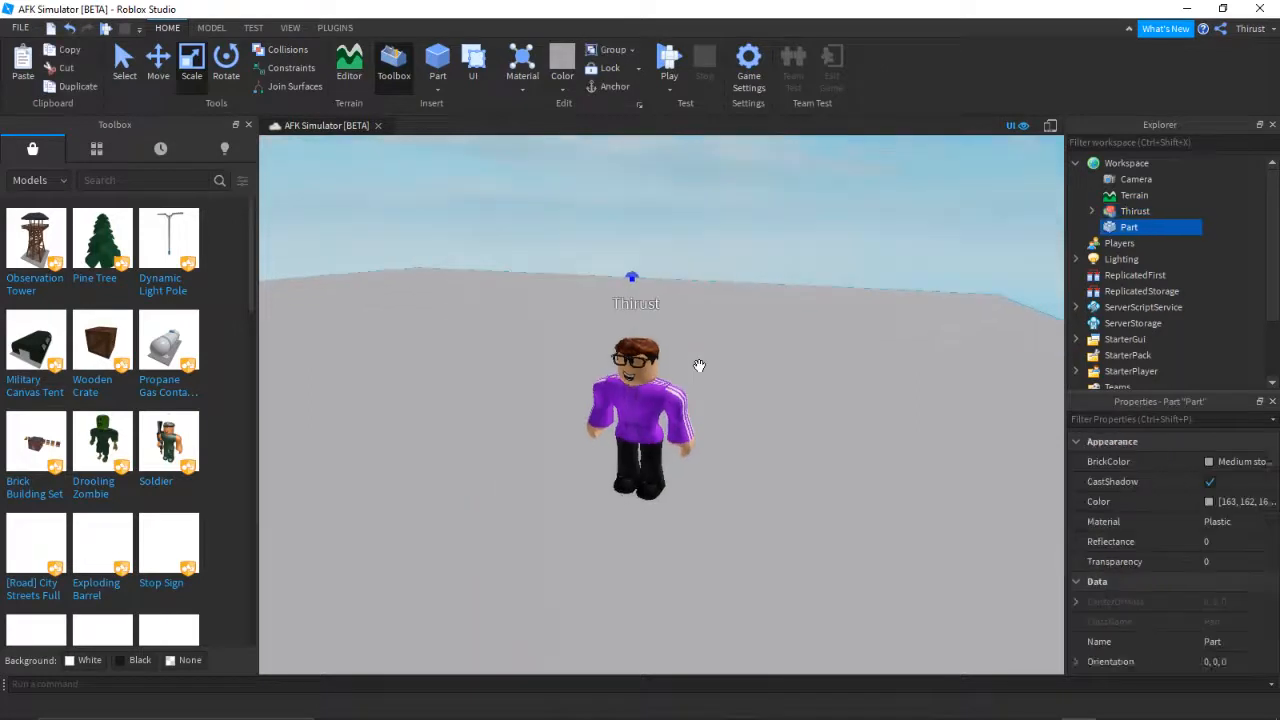
click(334, 27)
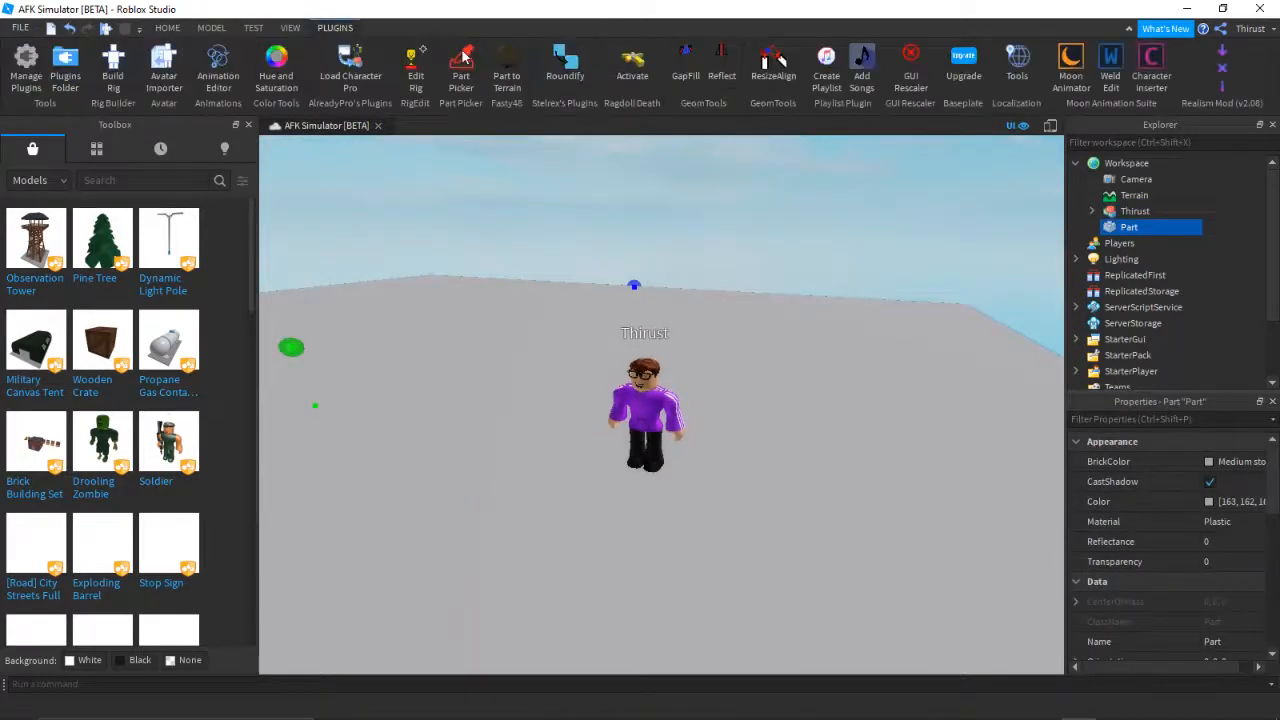
click(515, 58)
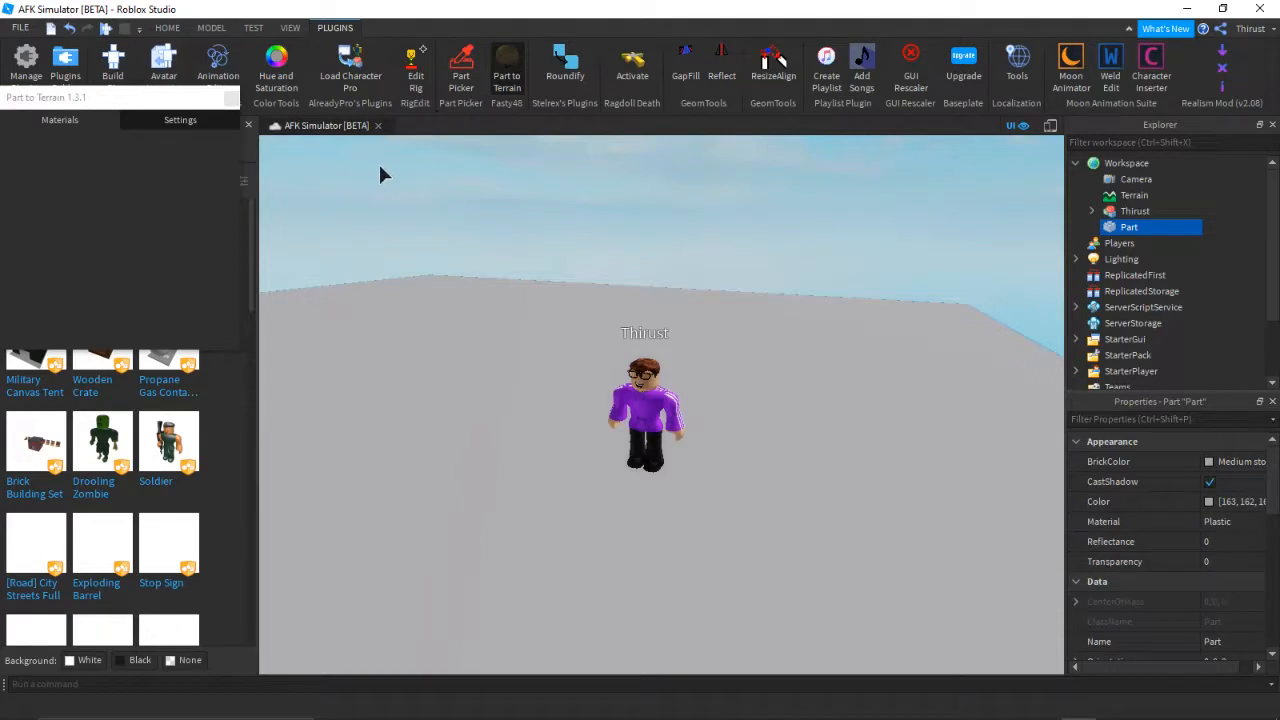
click(1130, 196)
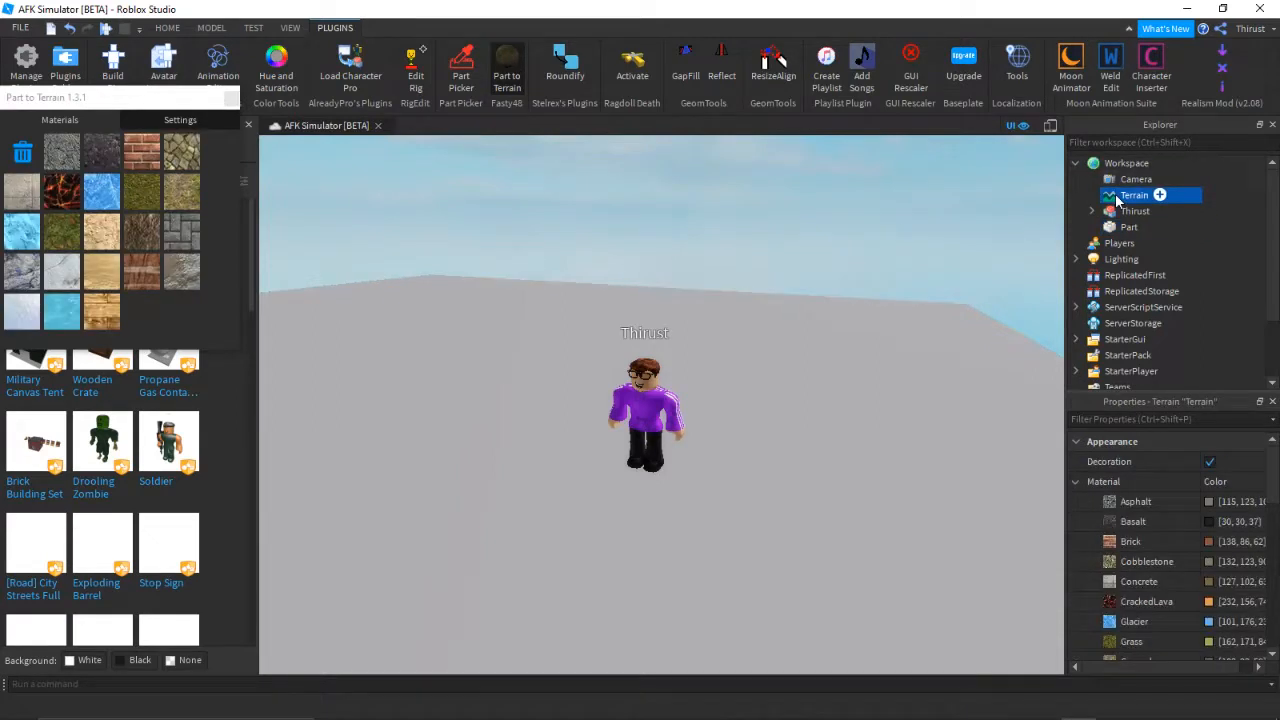
click(1209, 463)
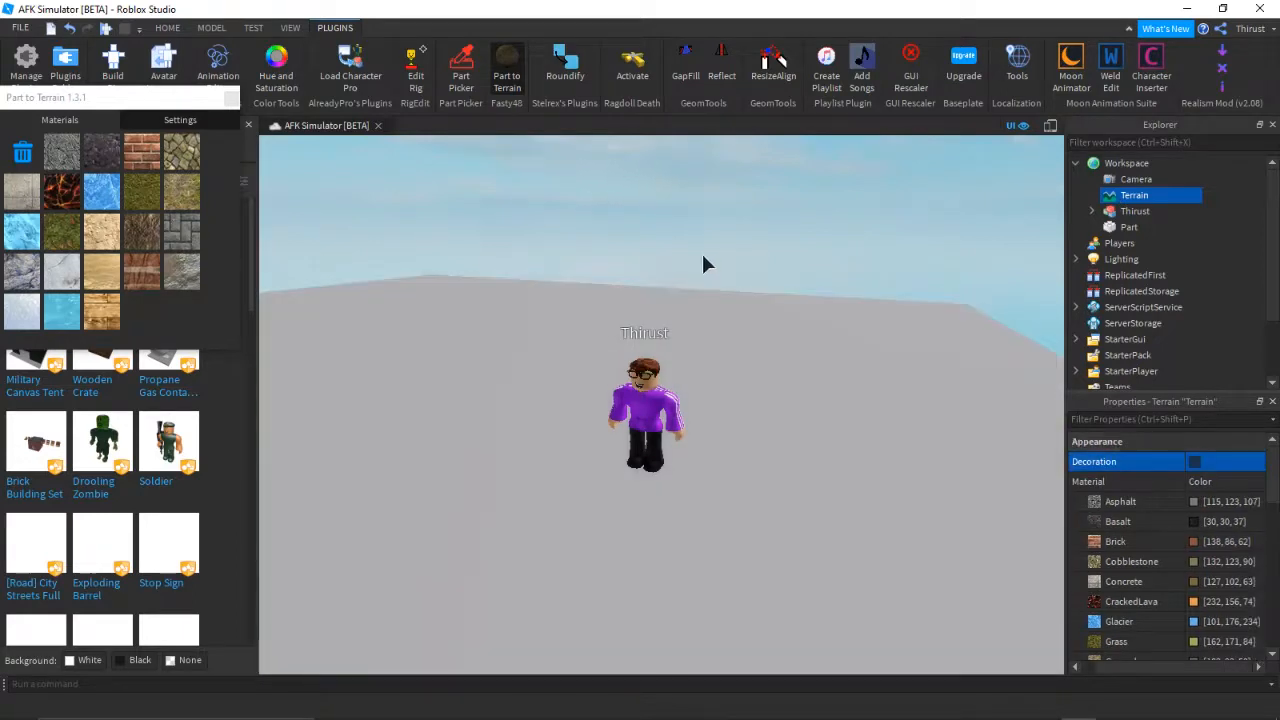
Convert the platform part to Grass terrain and close the Part to Terrain plugin
click(137, 200)
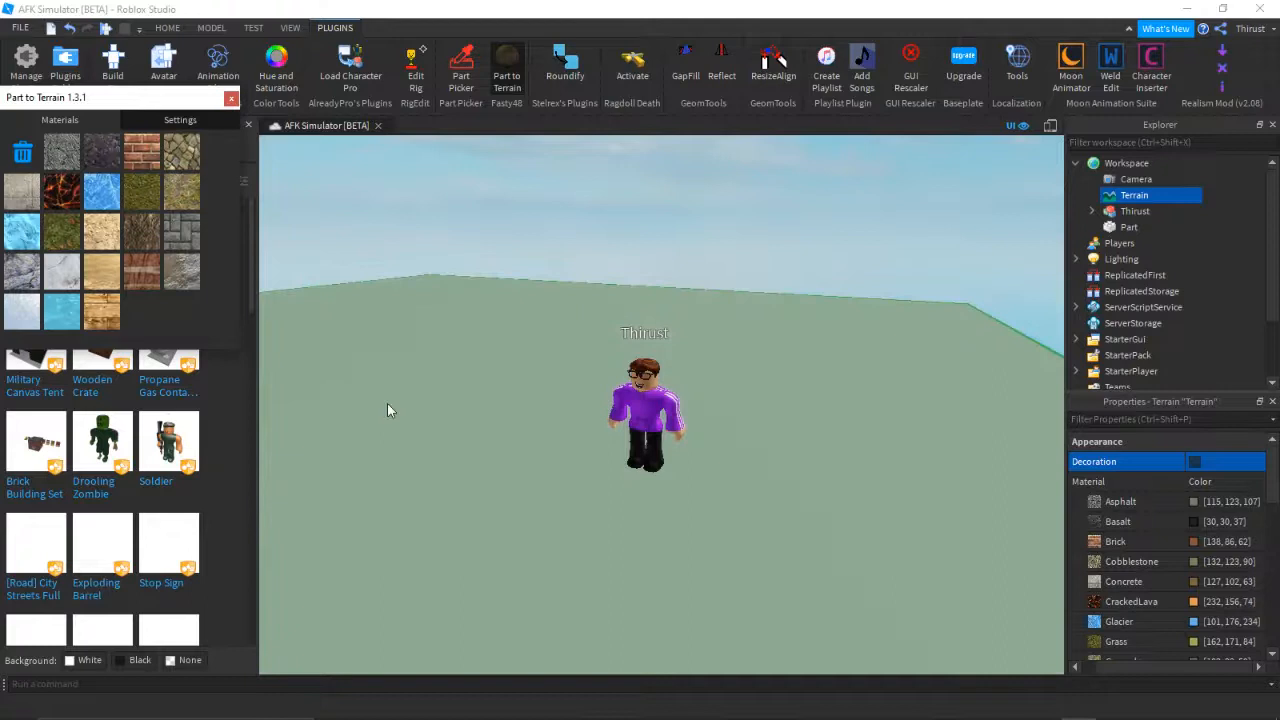
click(388, 408)
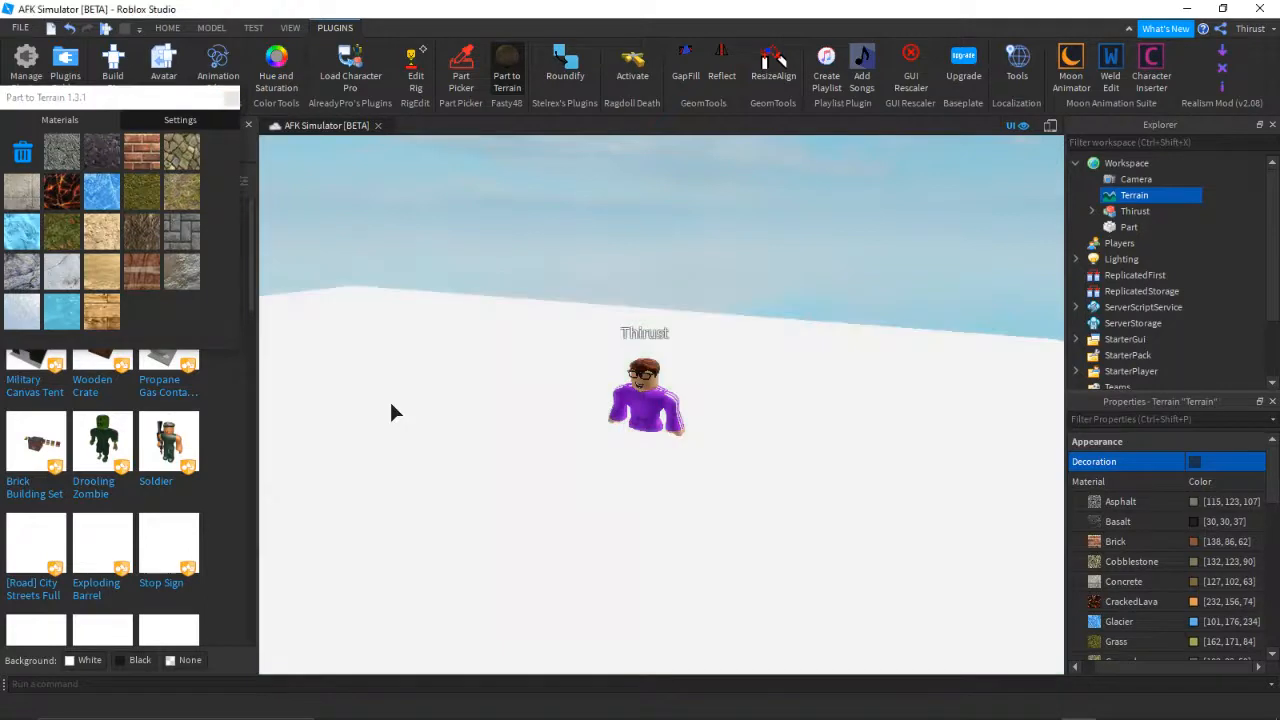
click(632, 416)
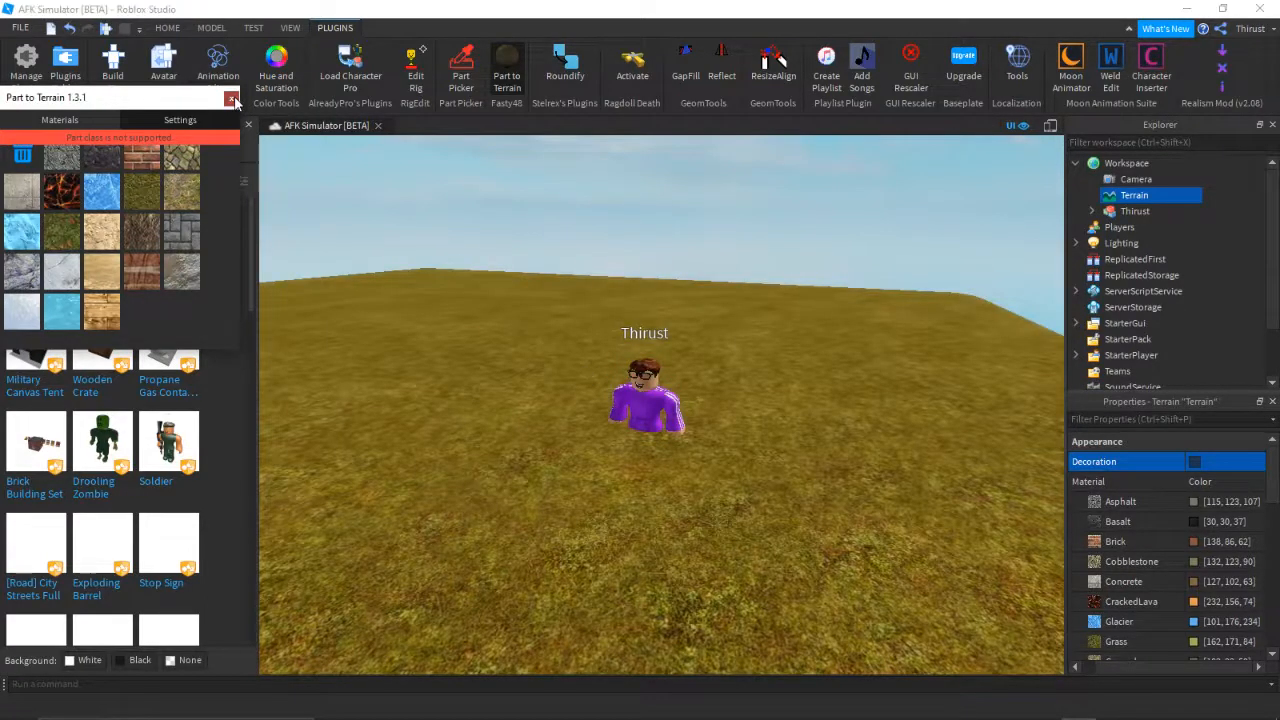
click(231, 101)
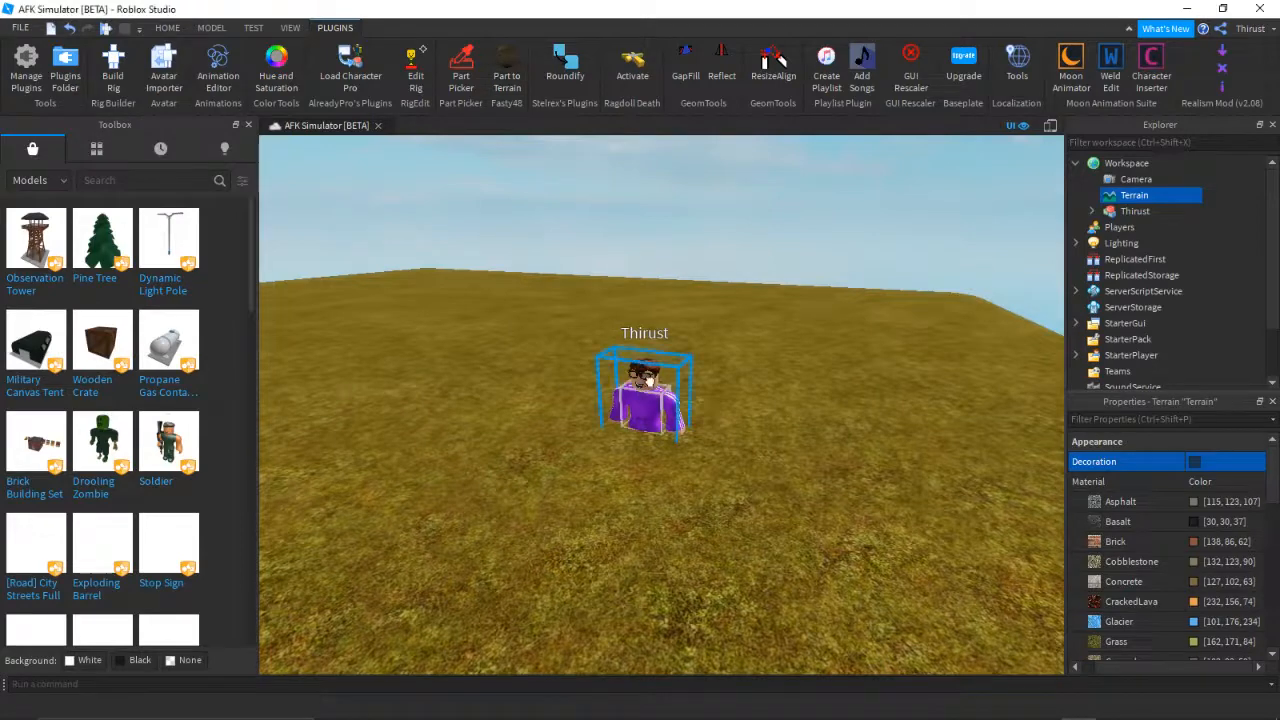
Move the half-buried character model so it stands on top of the grass terrain
drag(634, 349, 569, 357)
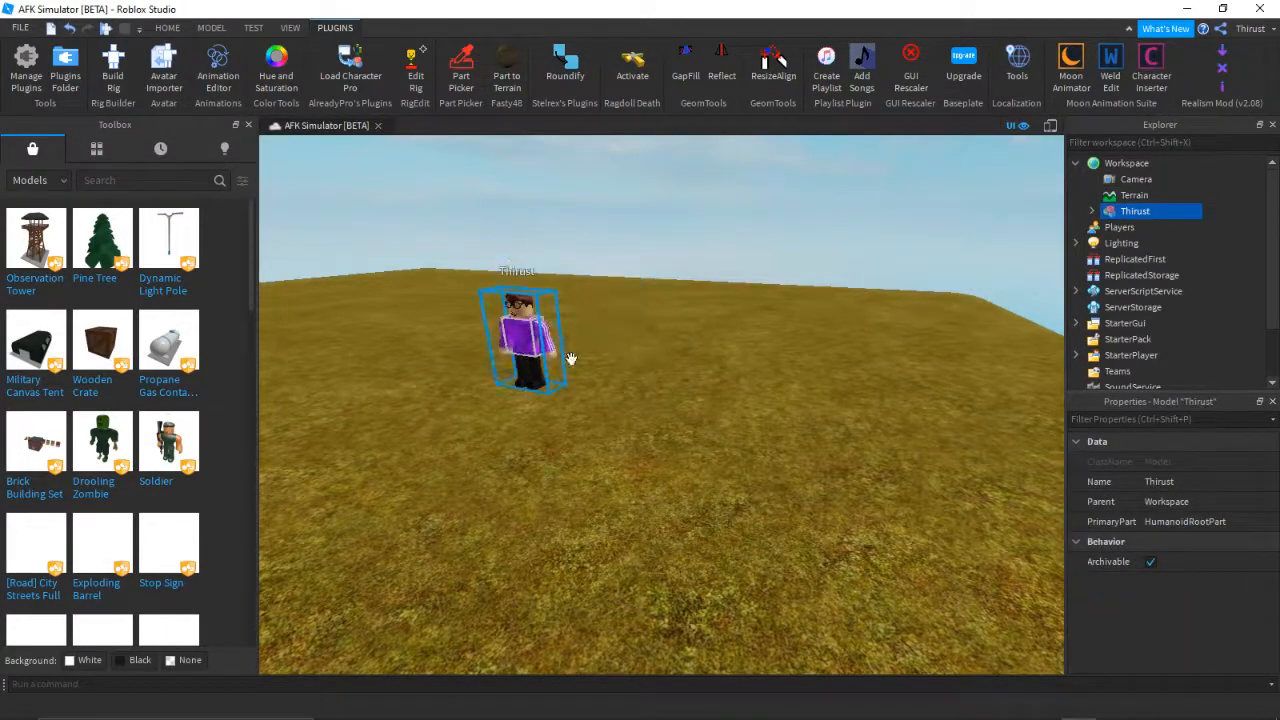
click(770, 245)
right_drag(770, 244, 768, 244)
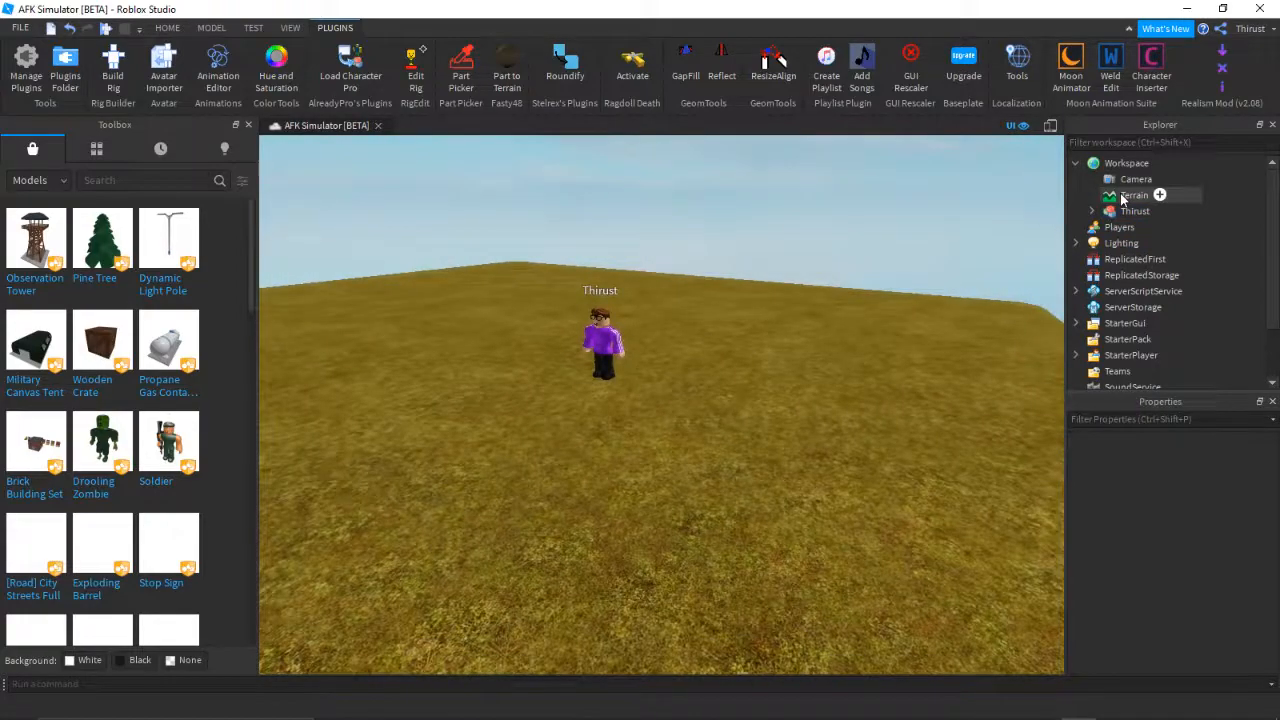
Turn on Decoration for the Terrain so that grass blades cover the ground
click(1130, 196)
click(1210, 462)
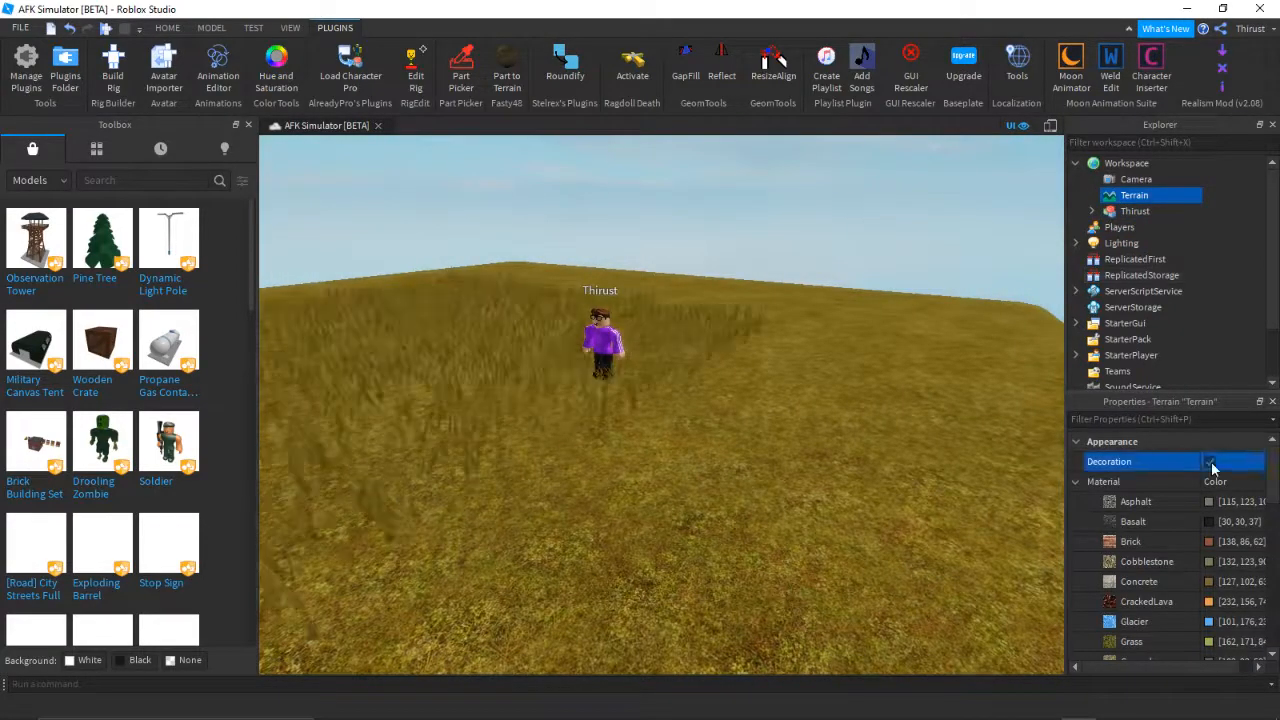
click(778, 212)
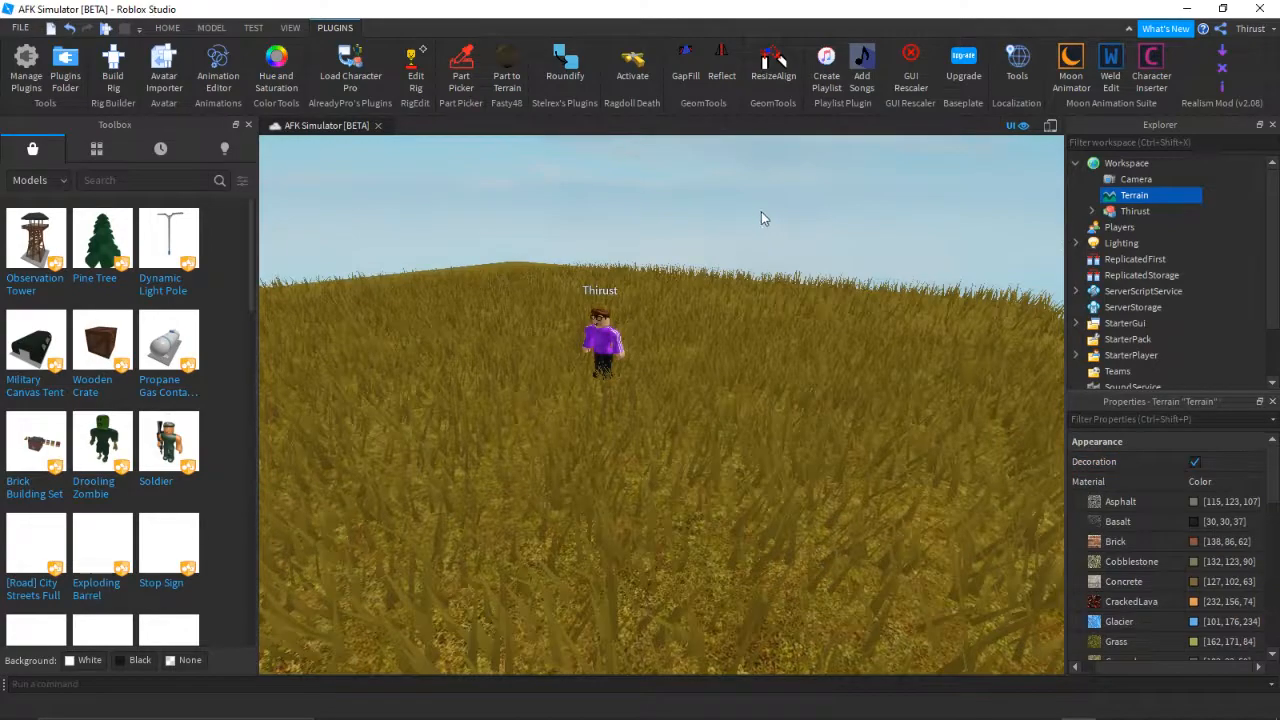
key(w)
key(d)
key(a)
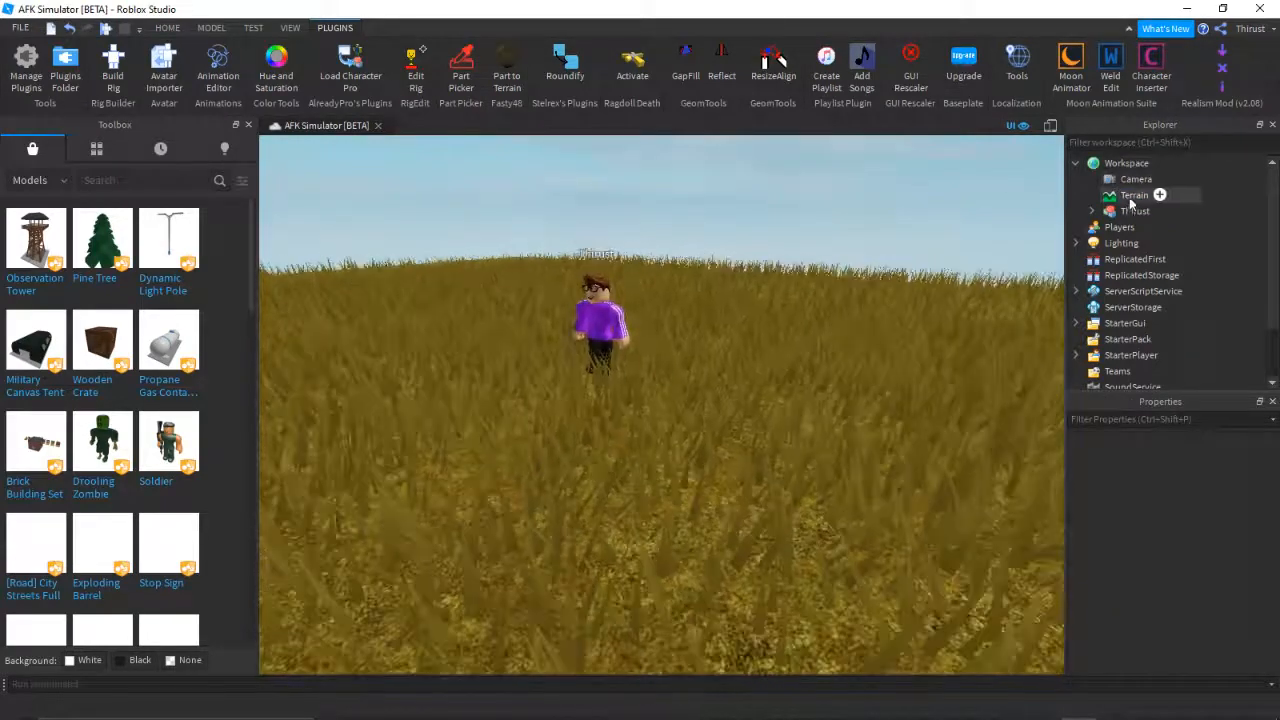
Examine the Terrain's material properties and the decorated grass around the character, both up close and from above
click(1134, 196)
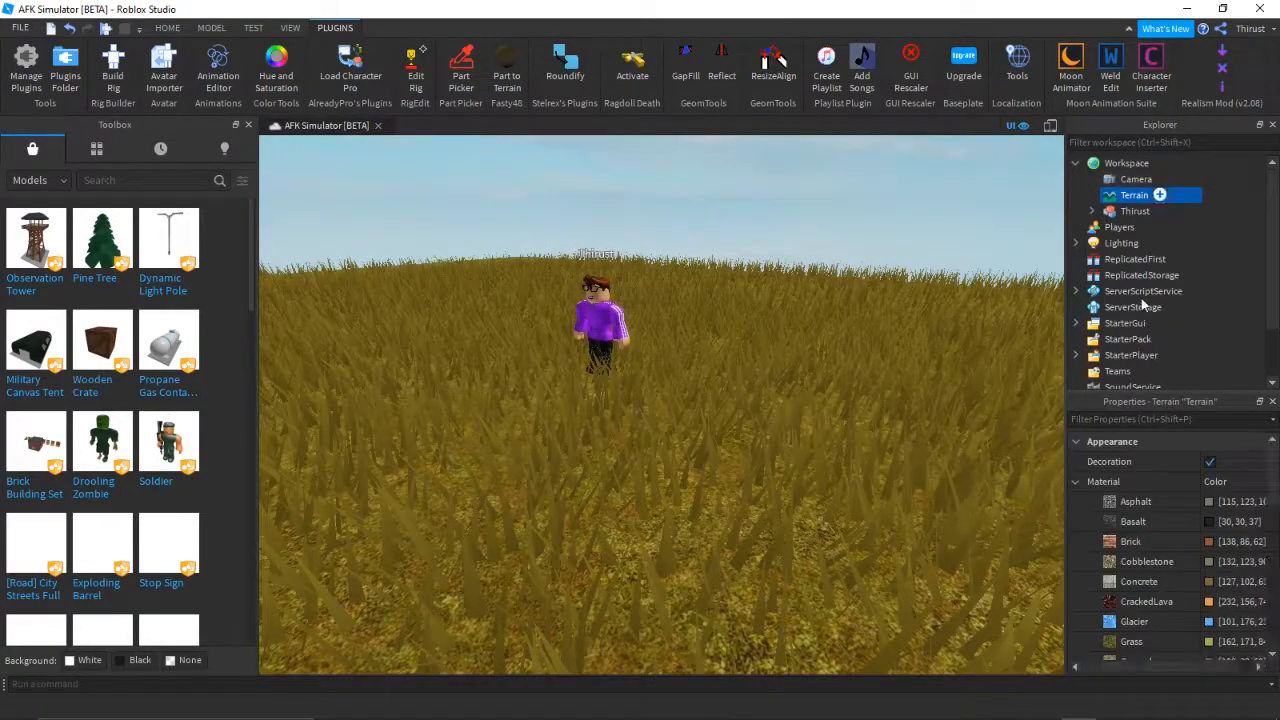
click(1165, 564)
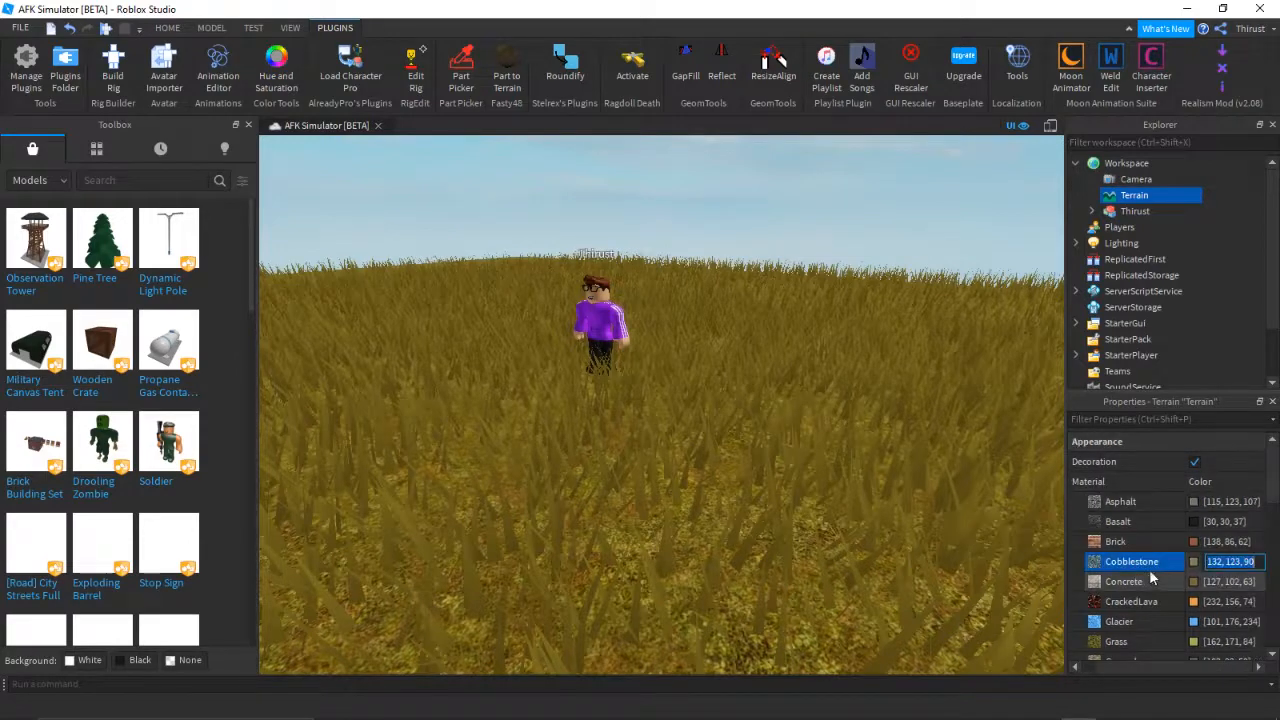
click(896, 424)
click(797, 373)
right_drag(795, 371, 793, 393)
key(w)
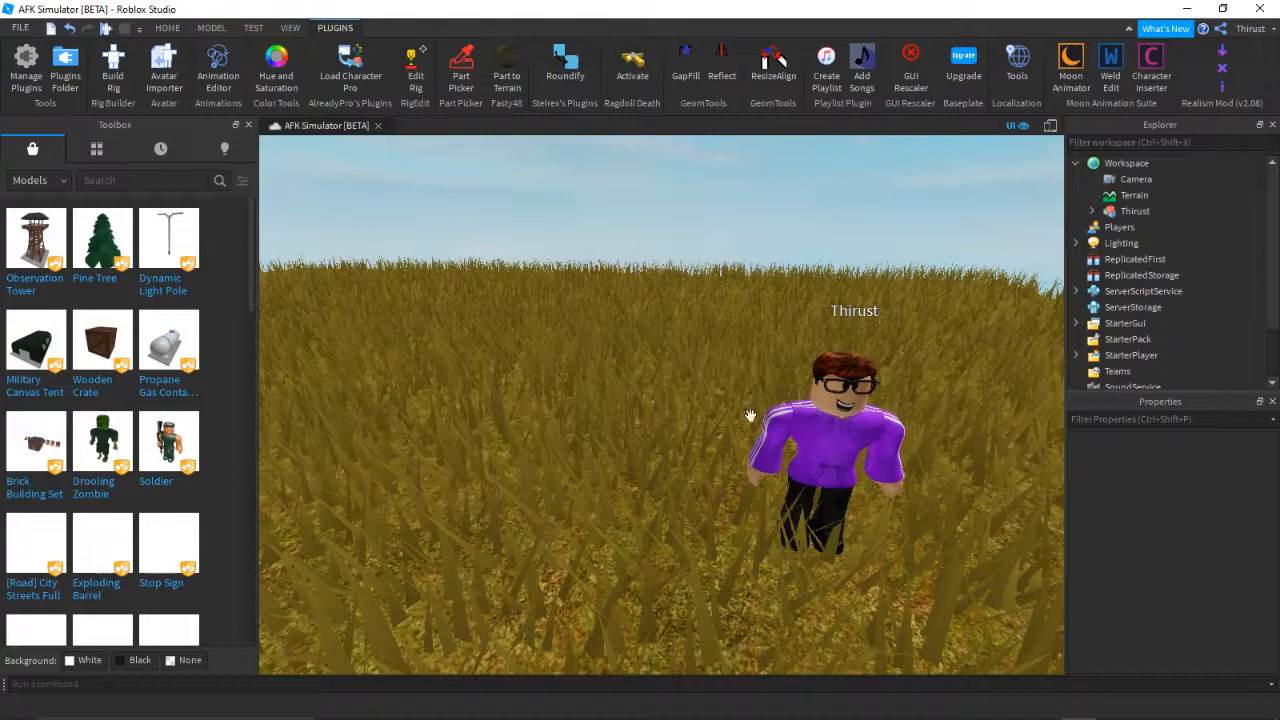
key(s)
right_drag(601, 328, 593, 328)
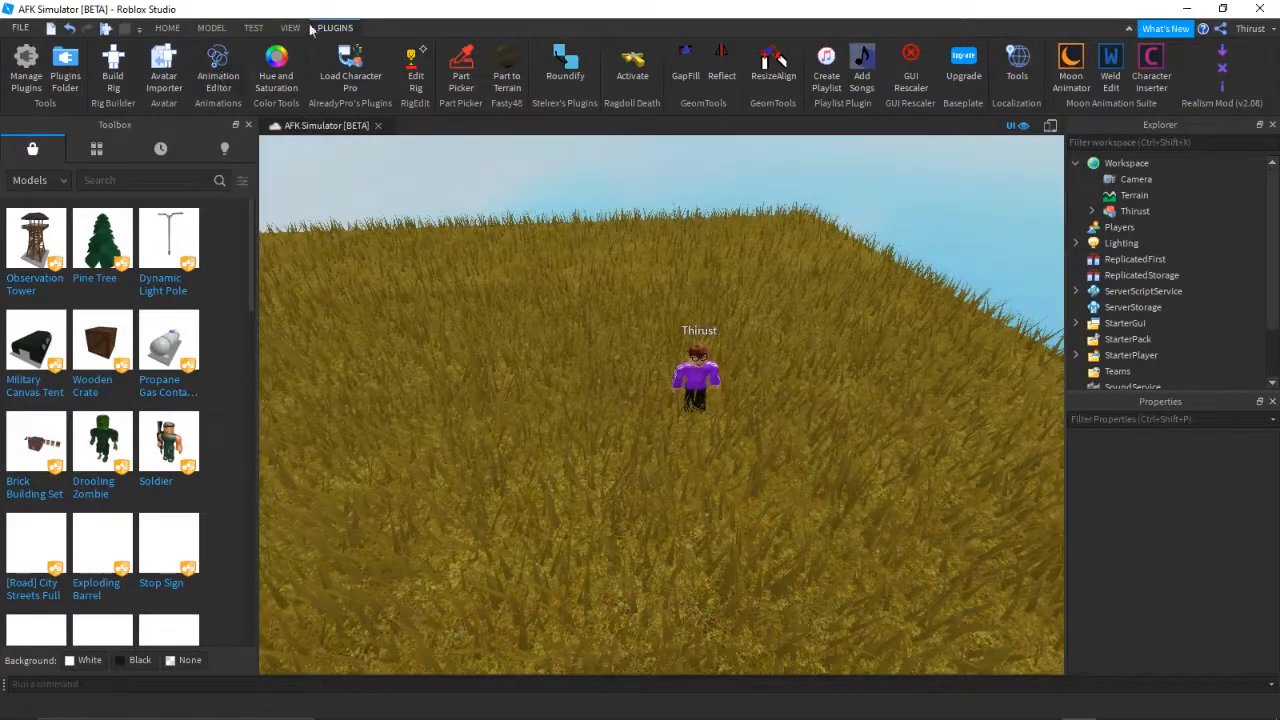
Choose the Terrain Editor's Paint tool with the Water material
click(513, 61)
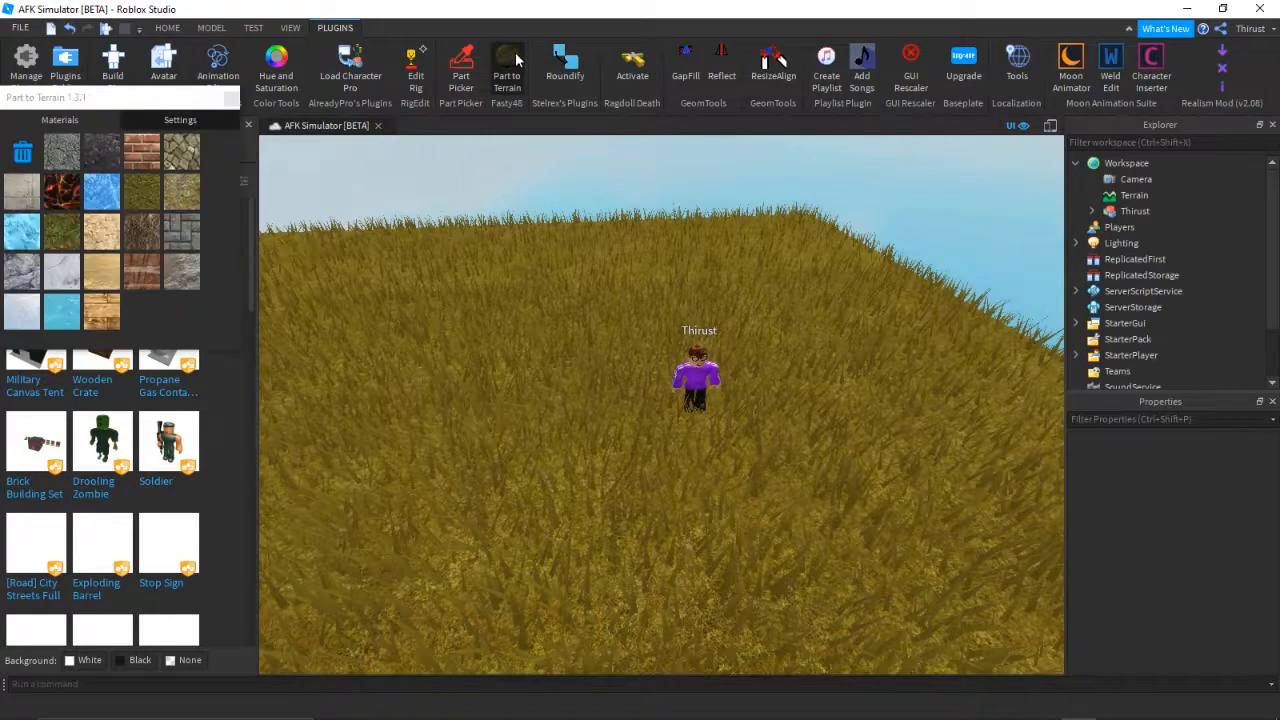
click(232, 99)
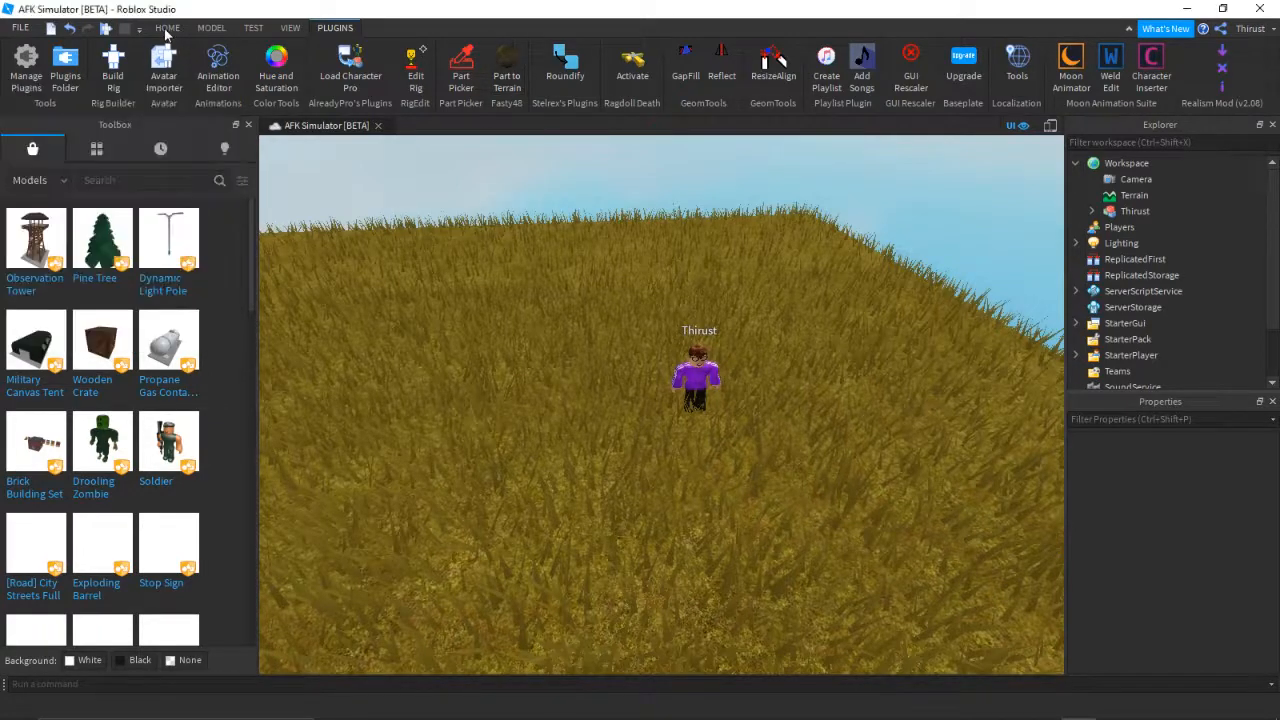
click(168, 28)
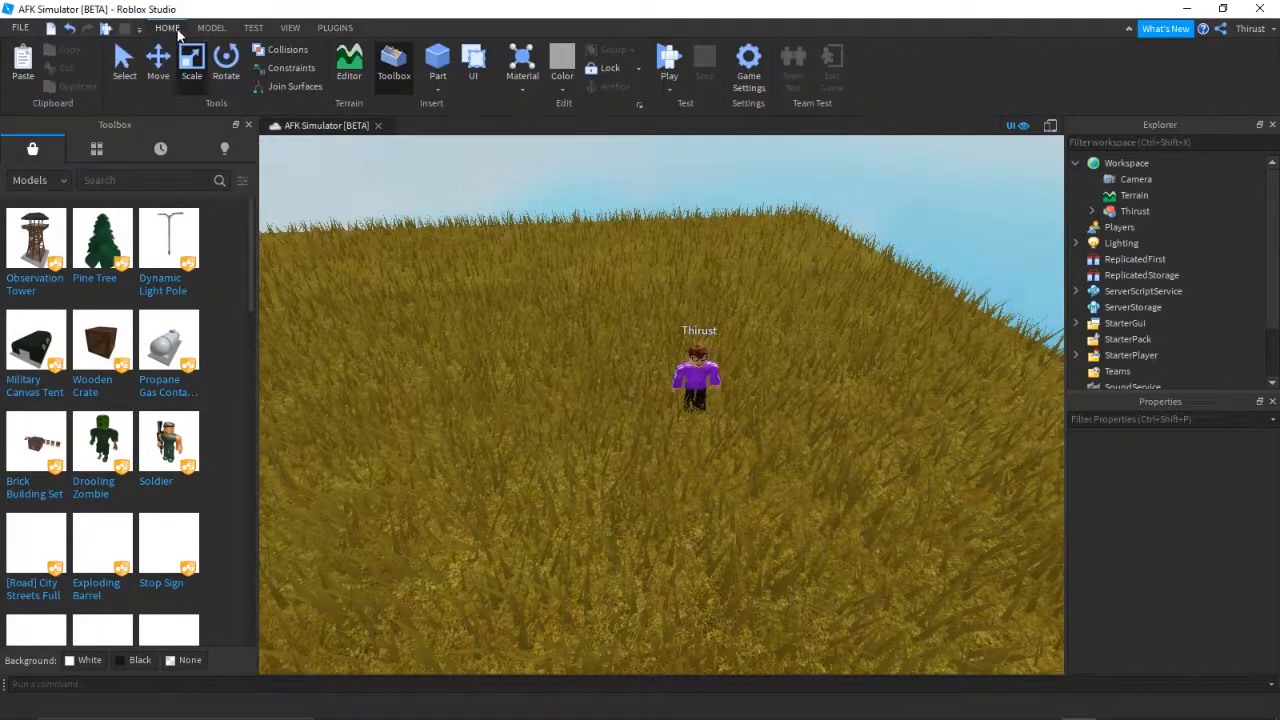
click(349, 62)
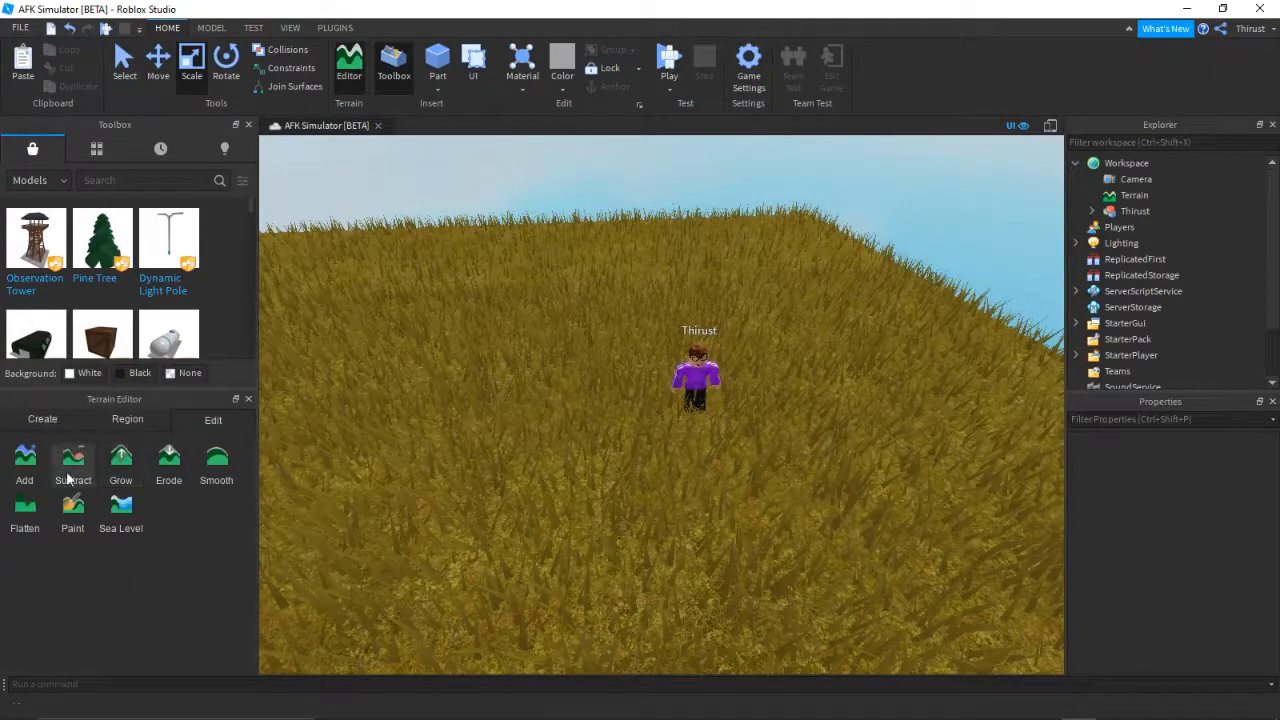
click(72, 510)
scroll(133, 599, down, 8)
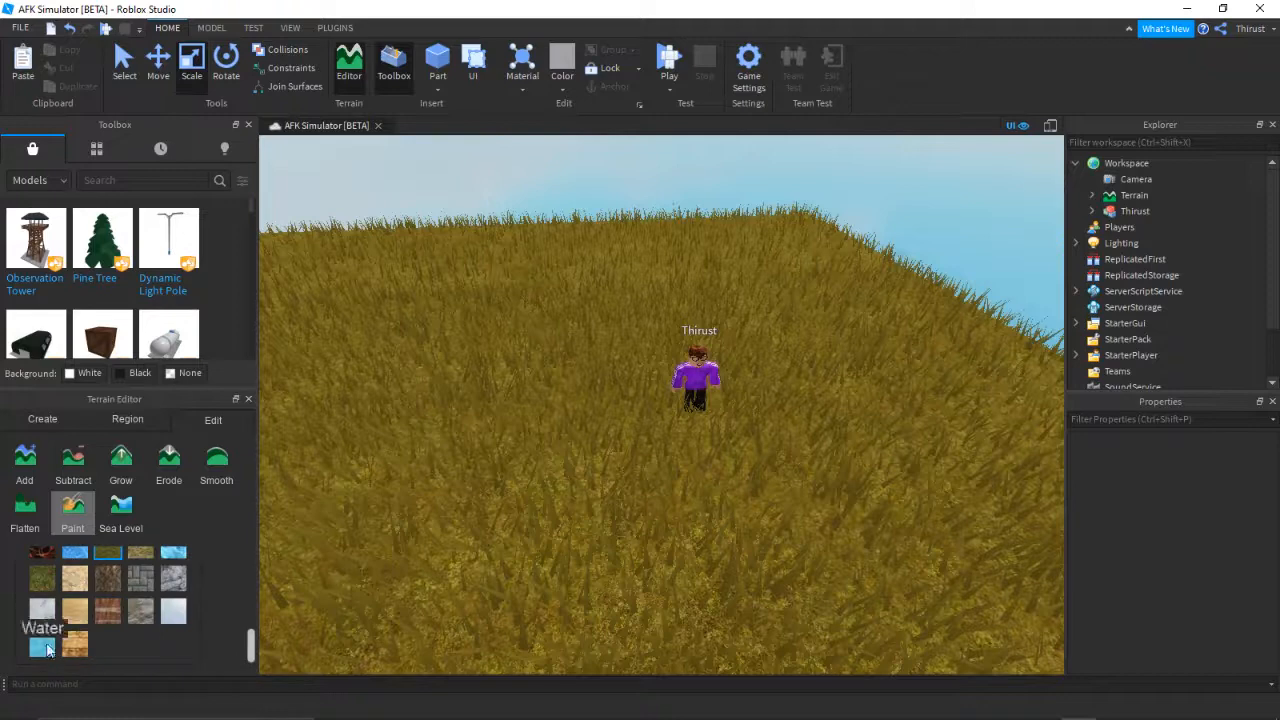
scroll(433, 466, down, 5)
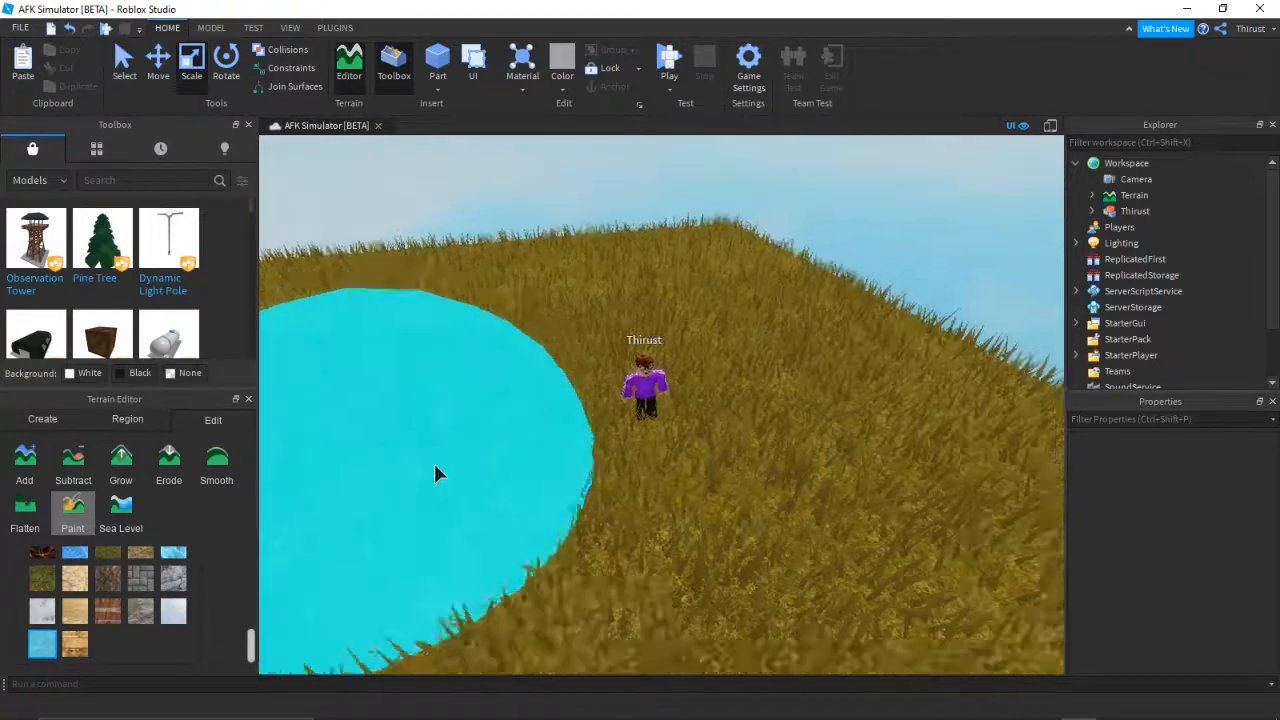
Set the brush base size to 12 and paint a round pond of water on the grass near the platform's edge
right_drag(425, 468, 613, 323)
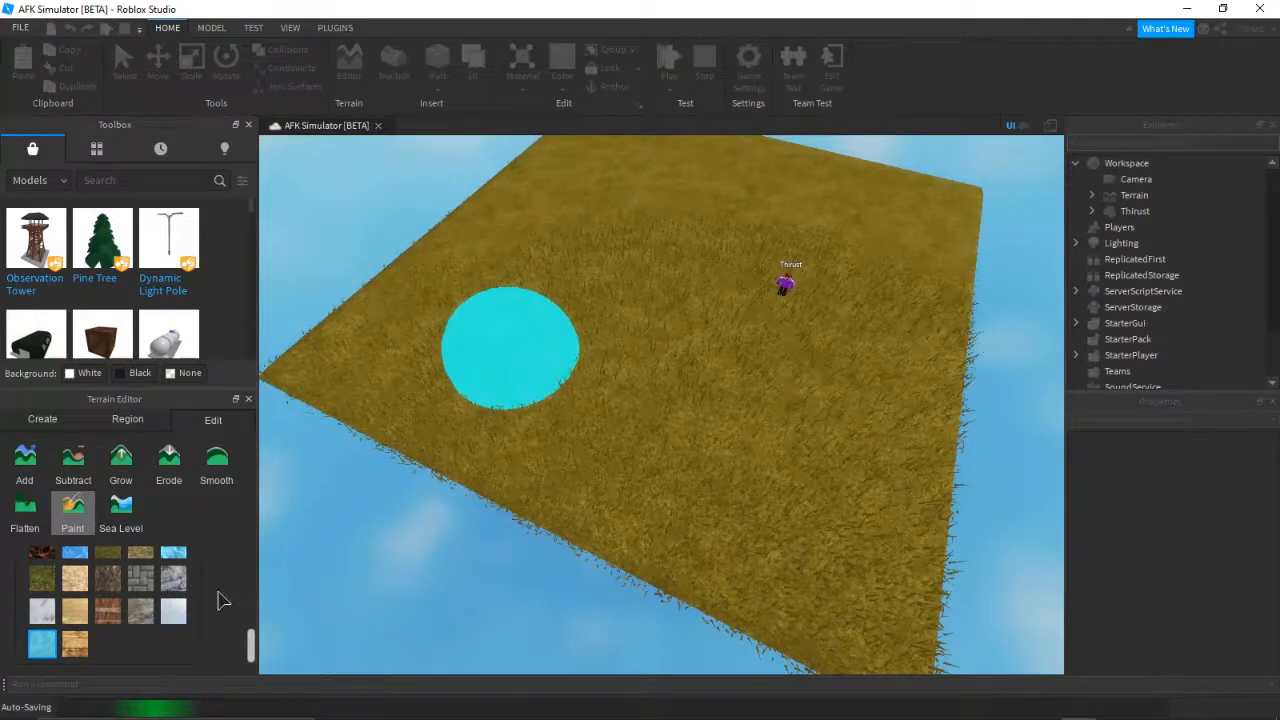
scroll(221, 598, up, 5)
scroll(221, 598, up, 1)
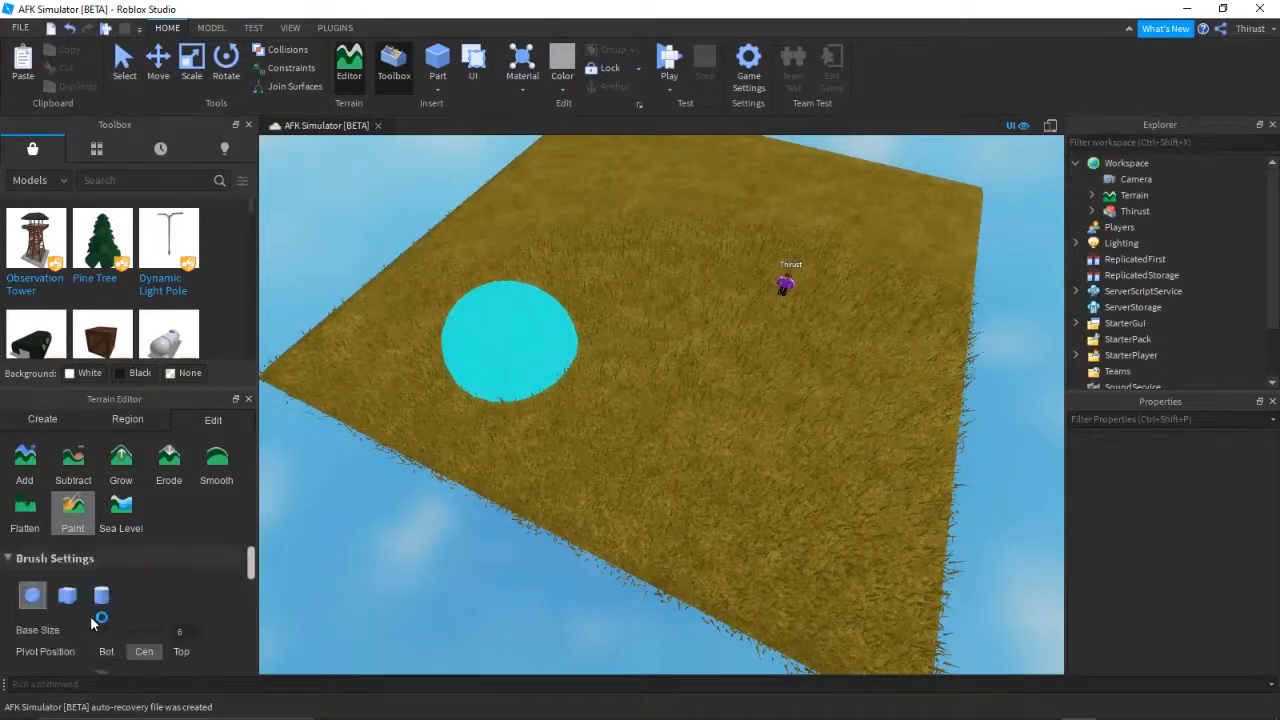
drag(89, 629, 102, 630)
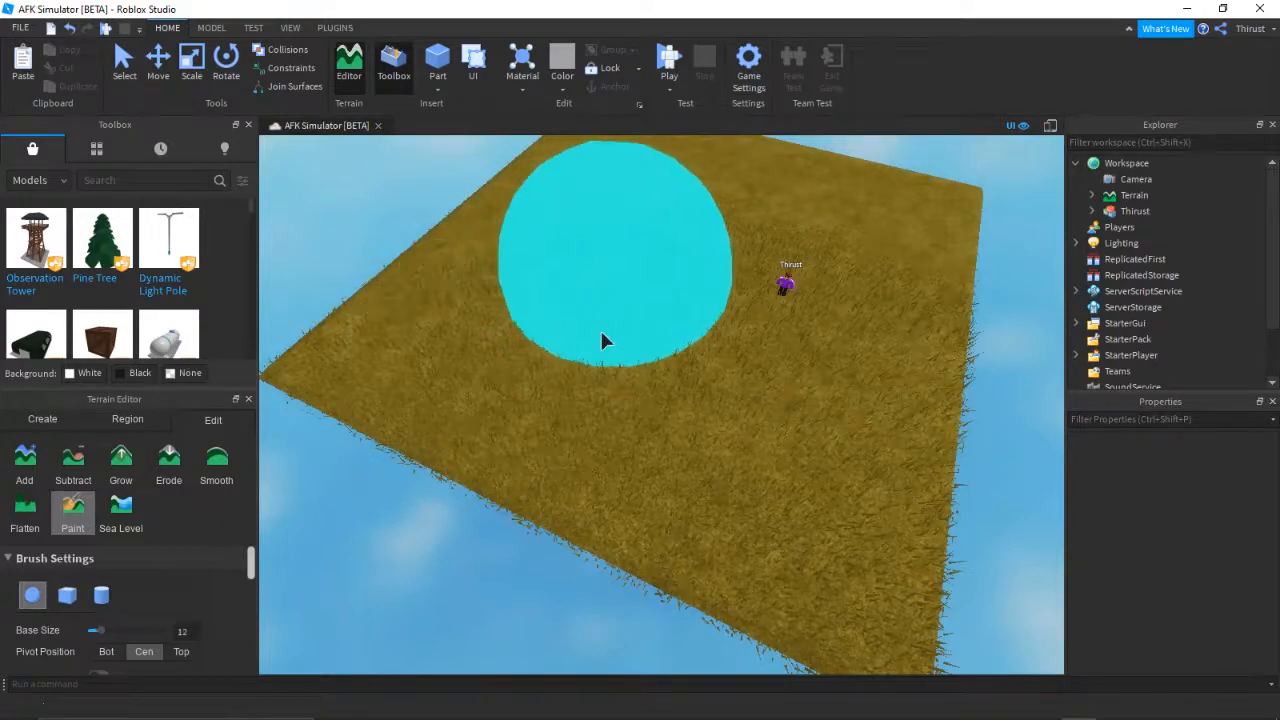
click(535, 299)
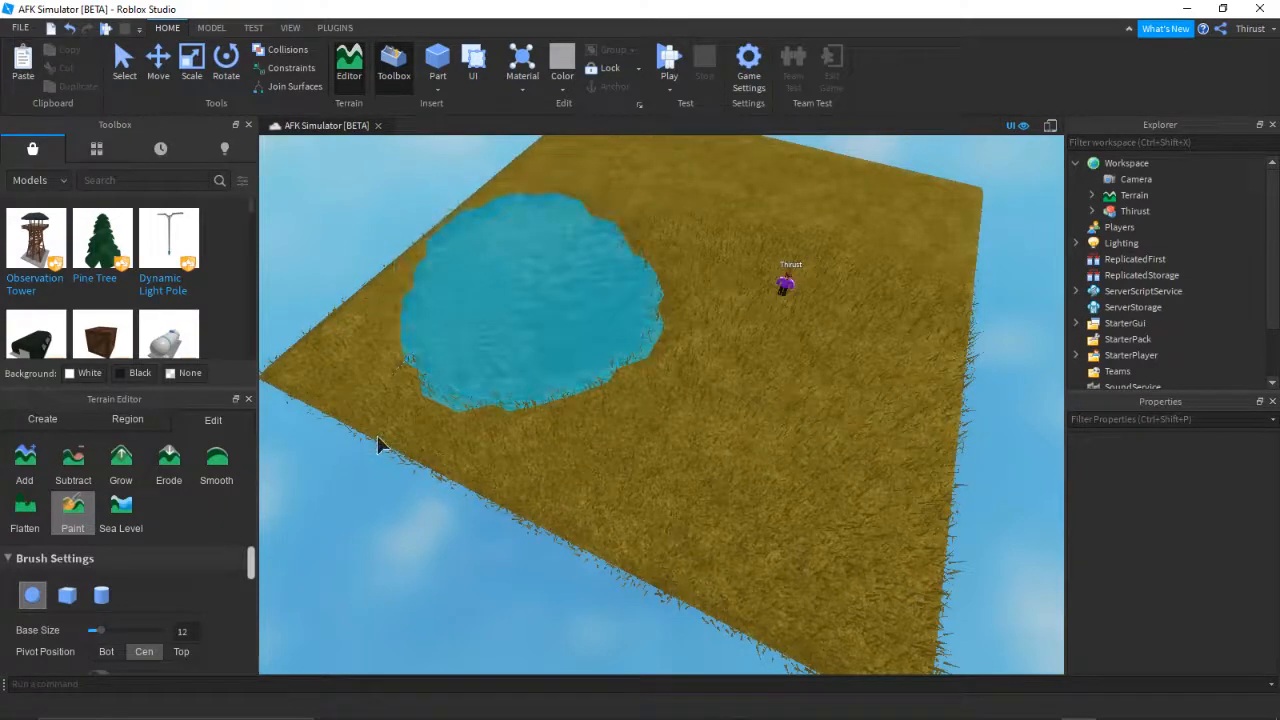
Turn off Ignore Water for the terrain Paint brush and choose the Sand material
right_drag(481, 397, 482, 395)
click(472, 332)
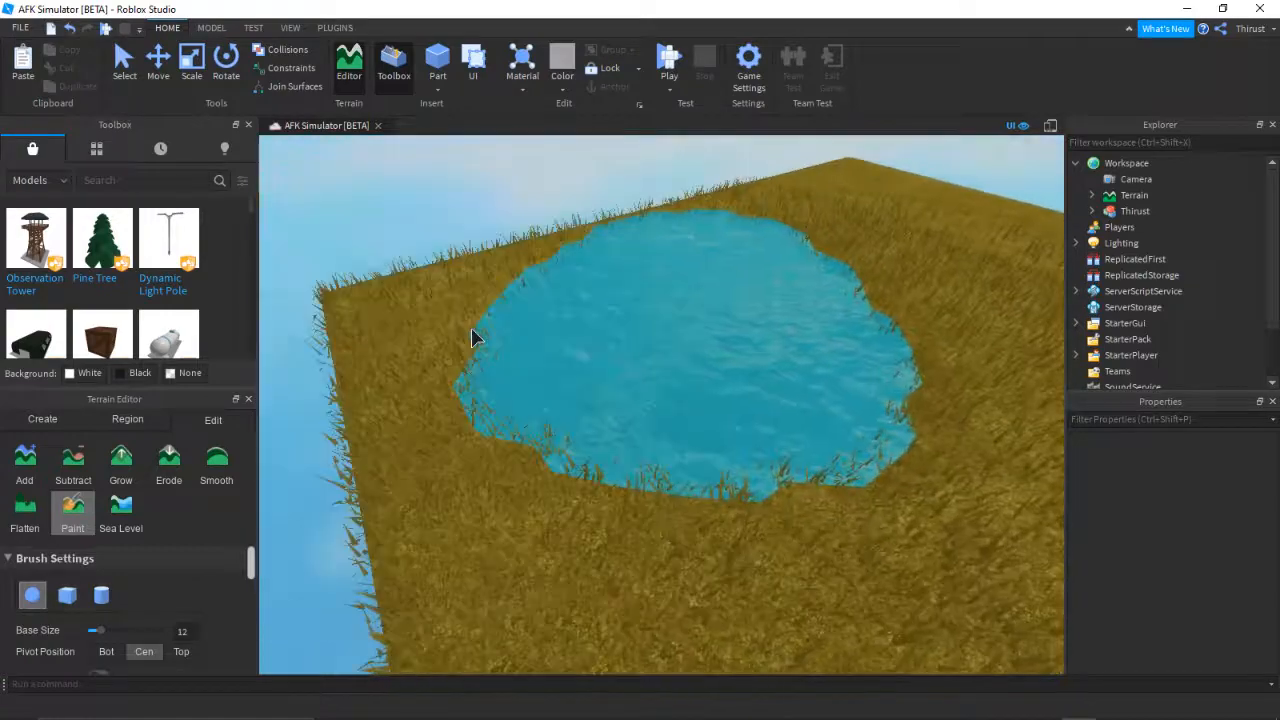
mouse_move(471, 328)
right_down()
mouse_move(515, 326)
mouse_move(484, 358)
right_up()
scroll(212, 603, down, 5)
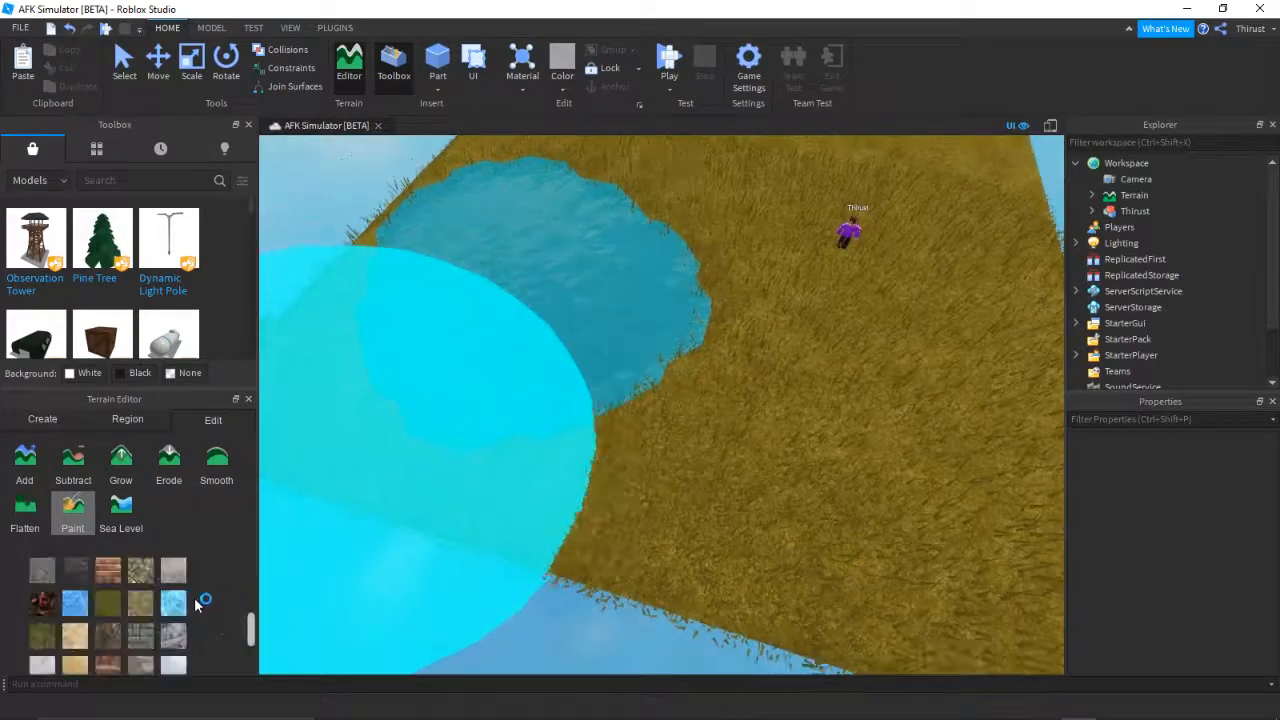
scroll(212, 587, up, 2)
click(99, 606)
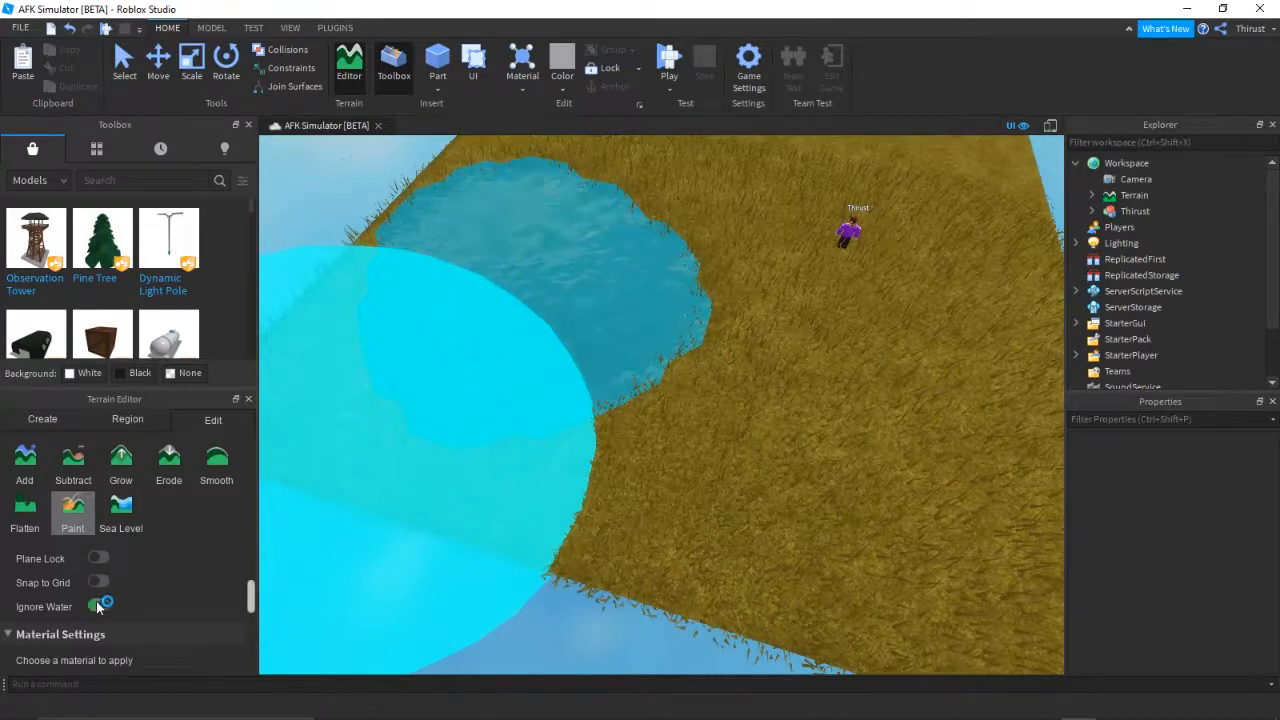
scroll(100, 600, down, 3)
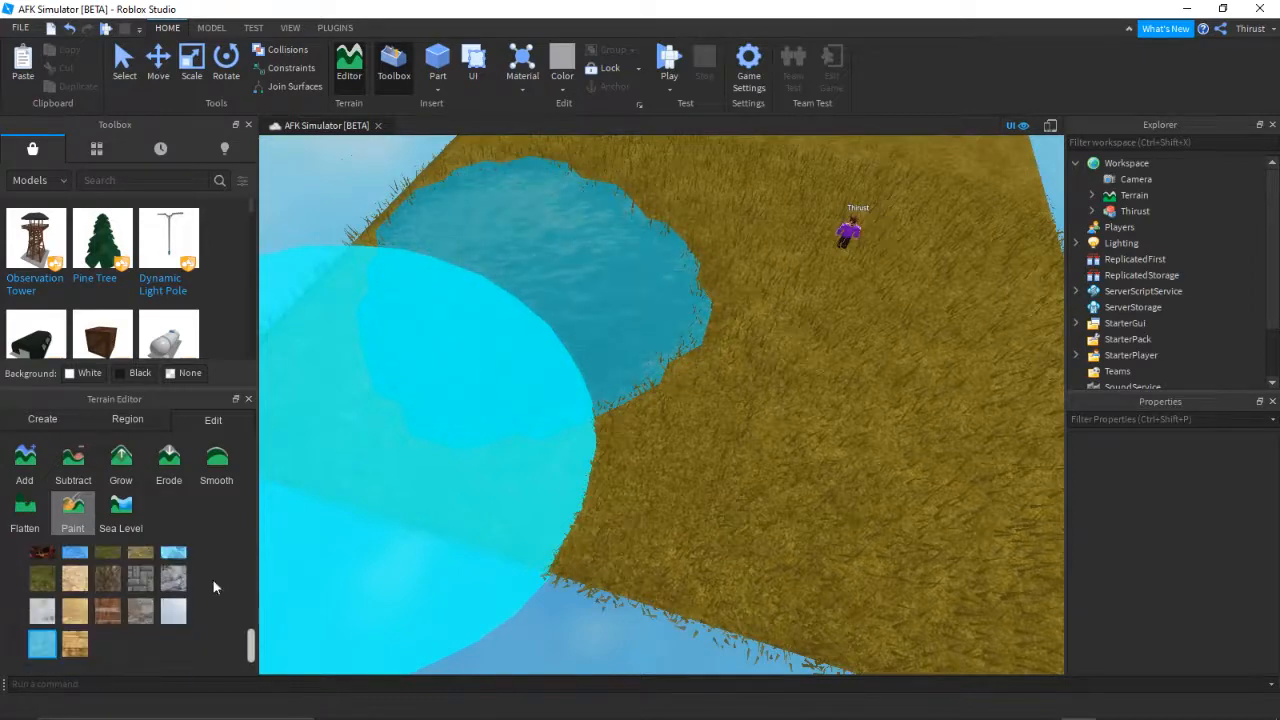
click(77, 608)
Try to paint sand over the whole pond with a brush base size of 23, and undo it
scroll(213, 585, up, 5)
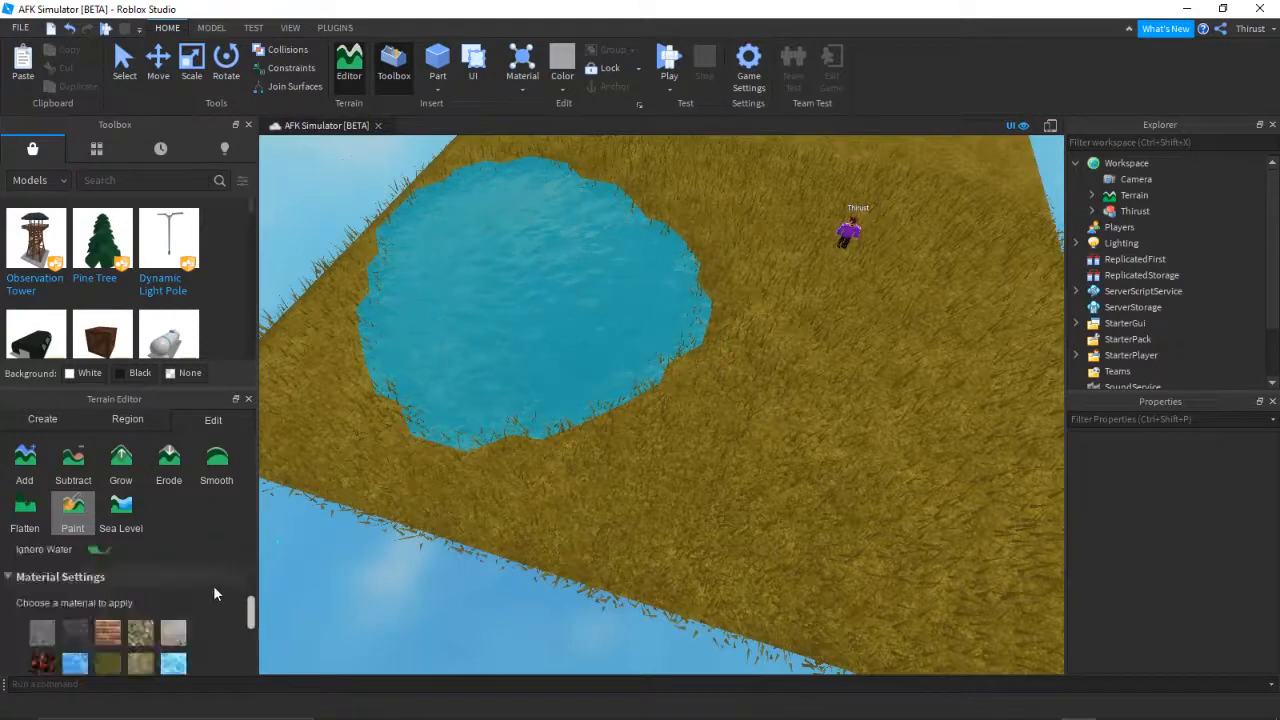
drag(100, 633, 116, 633)
scroll(500, 347, down, 10)
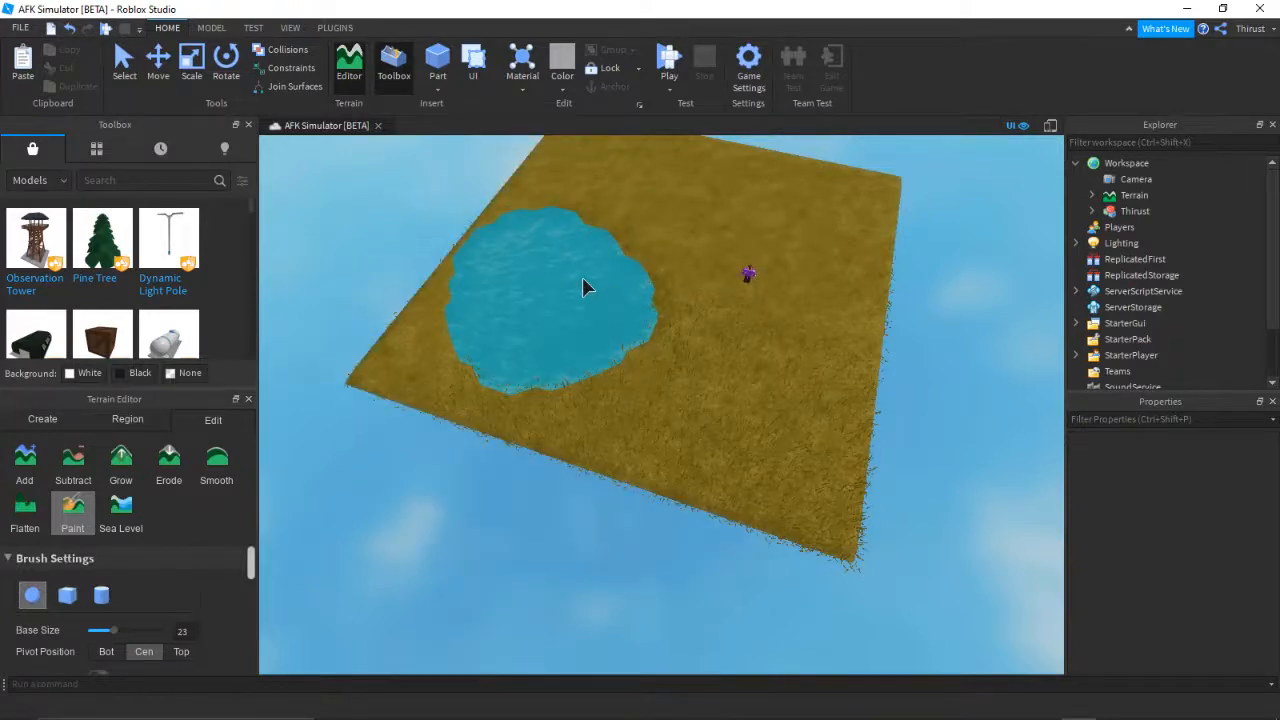
scroll(582, 287, up, 1)
scroll(205, 600, down, 5)
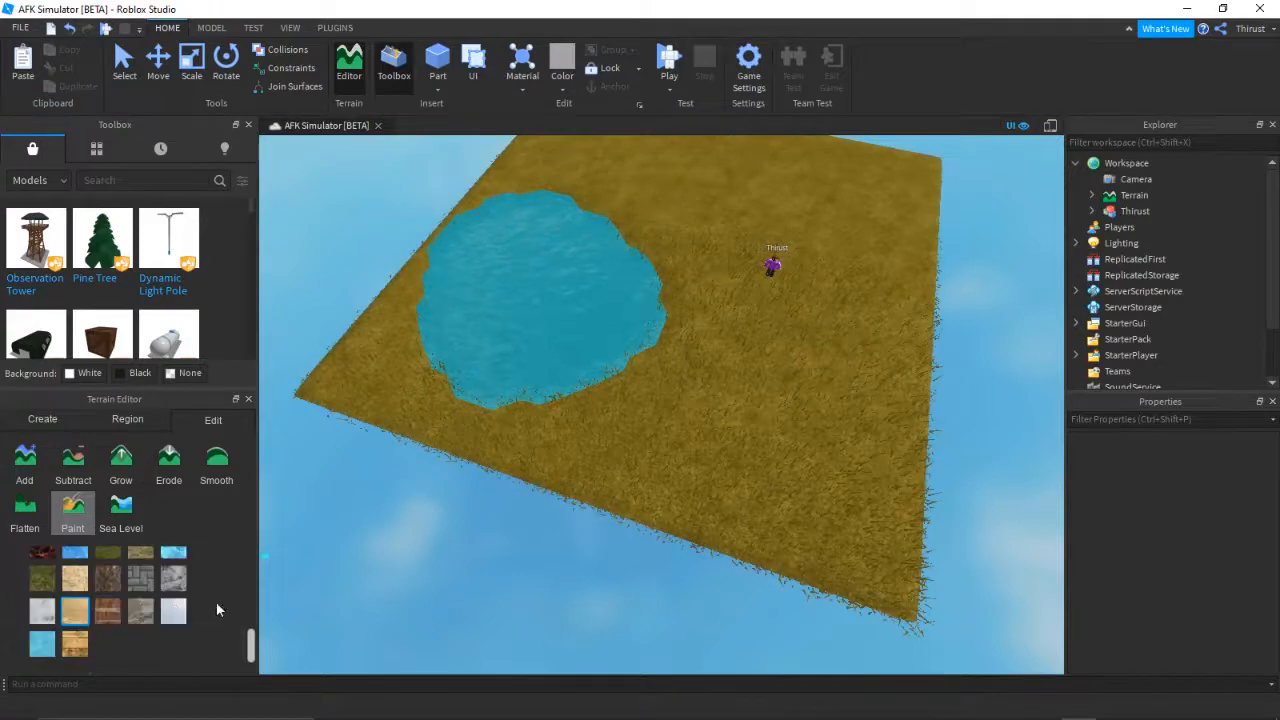
scroll(216, 601, up, 4)
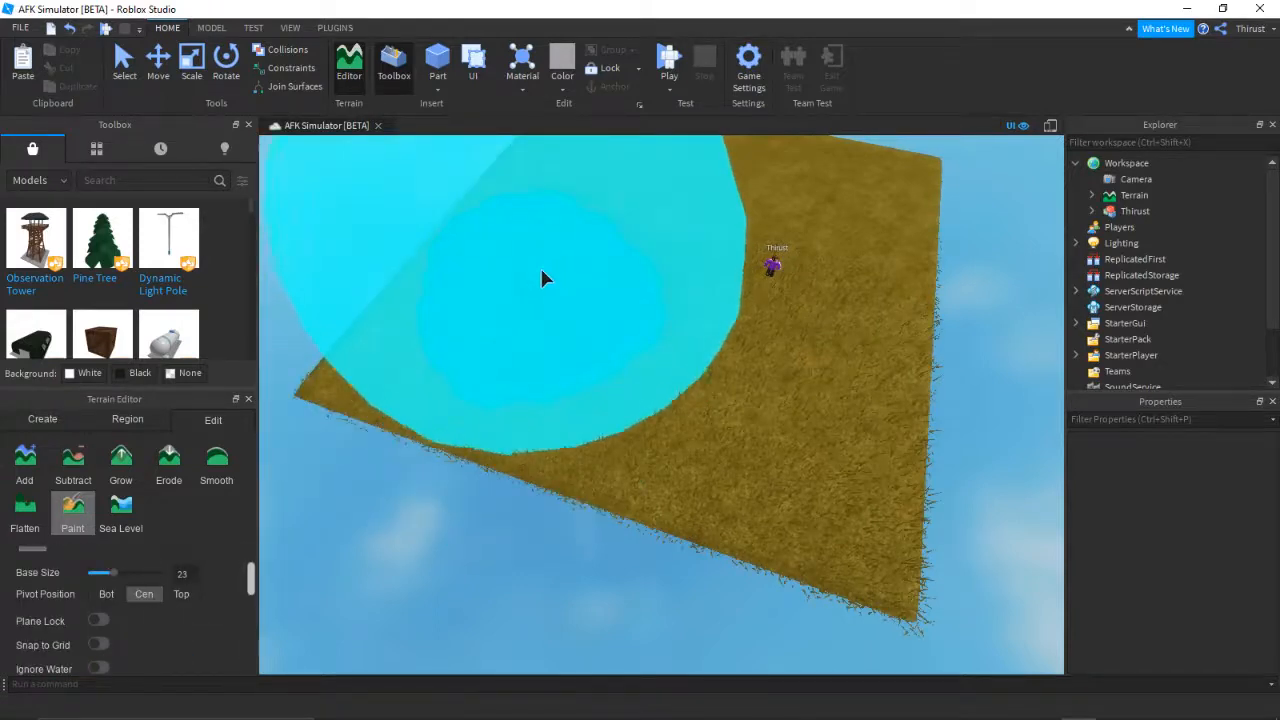
scroll(555, 255, down, 5)
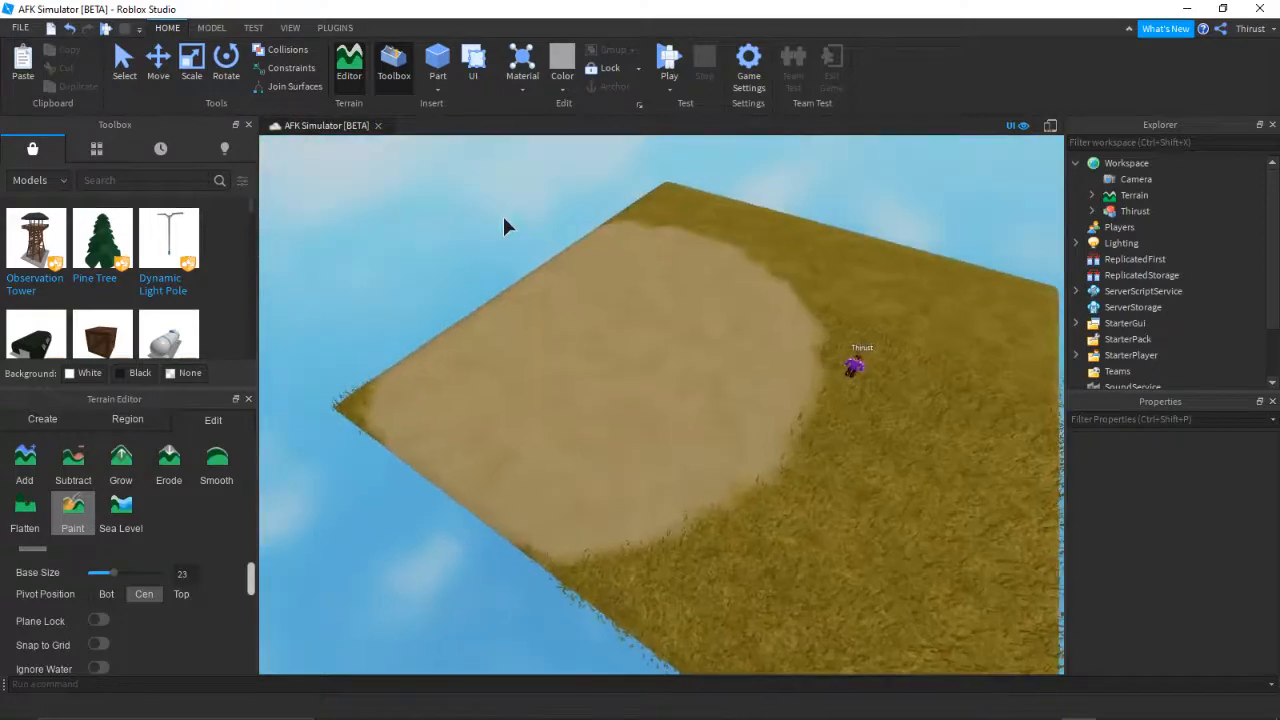
key(ctrl+z)
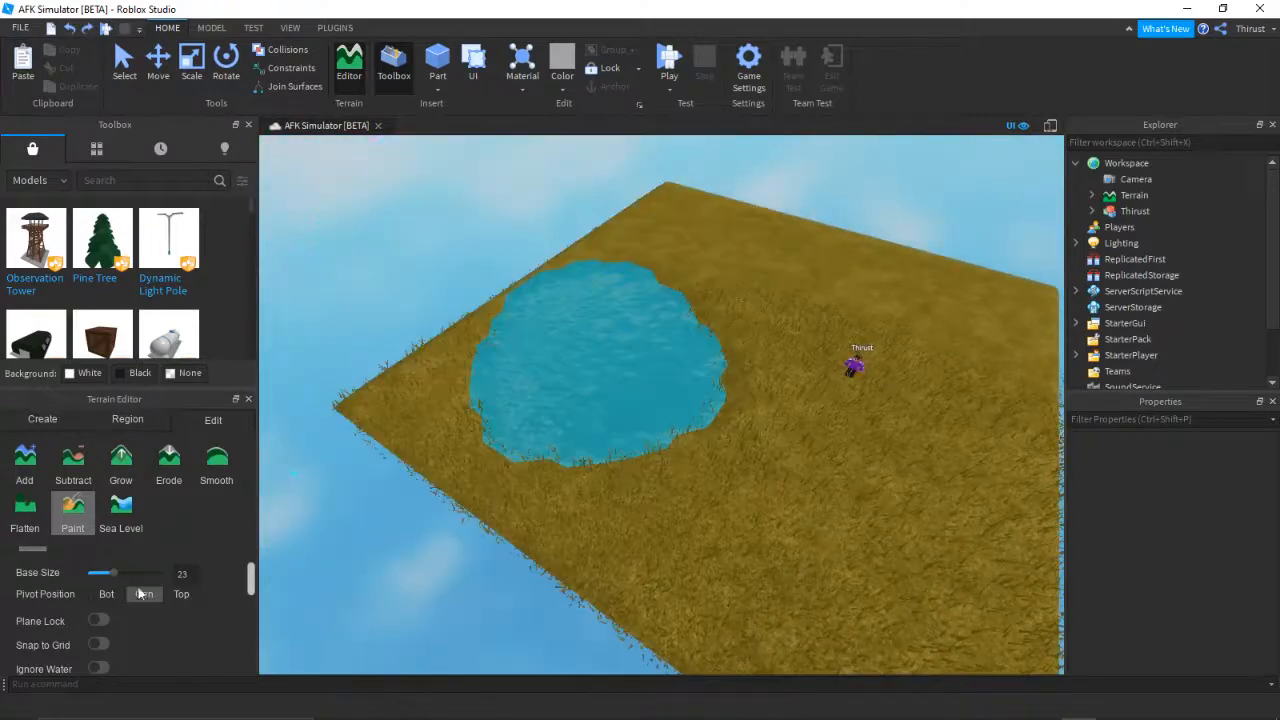
Set the brush base size to 16 and paint a round patch of sand over the pond
scroll(183, 632, up, 1)
drag(114, 633, 107, 633)
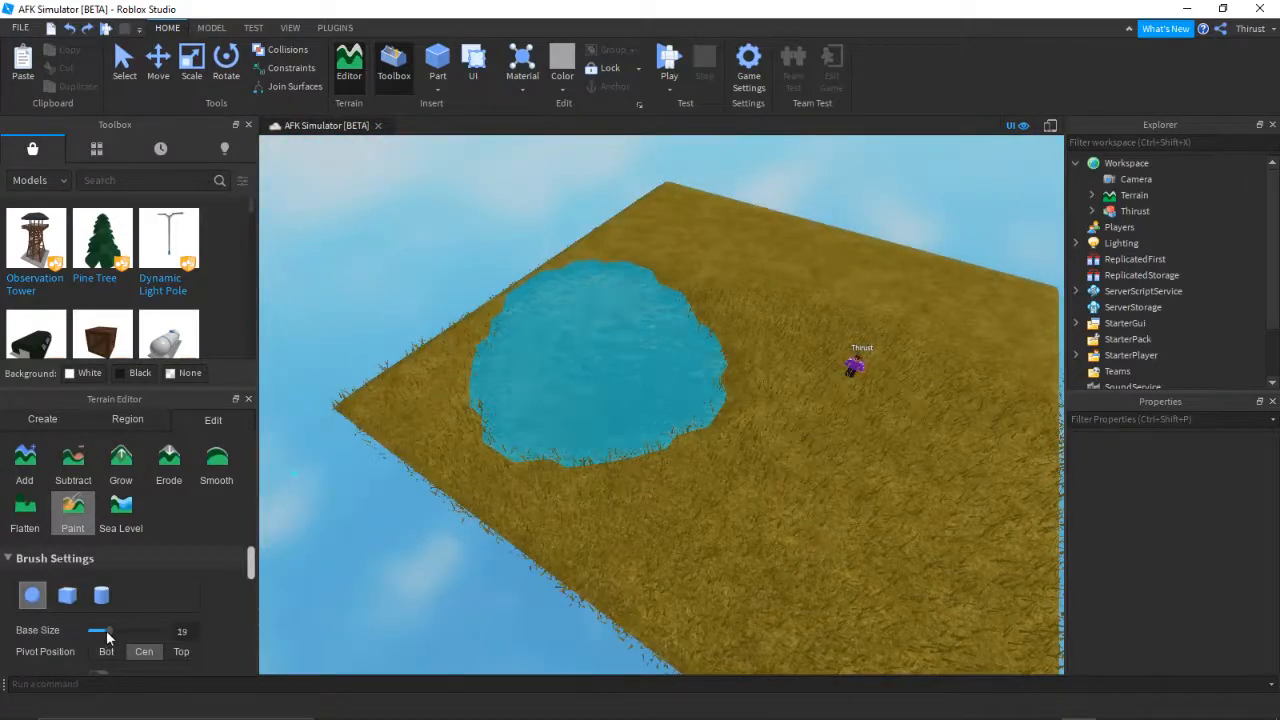
click(606, 350)
right_drag(657, 265, 663, 255)
scroll(663, 256, up, 4)
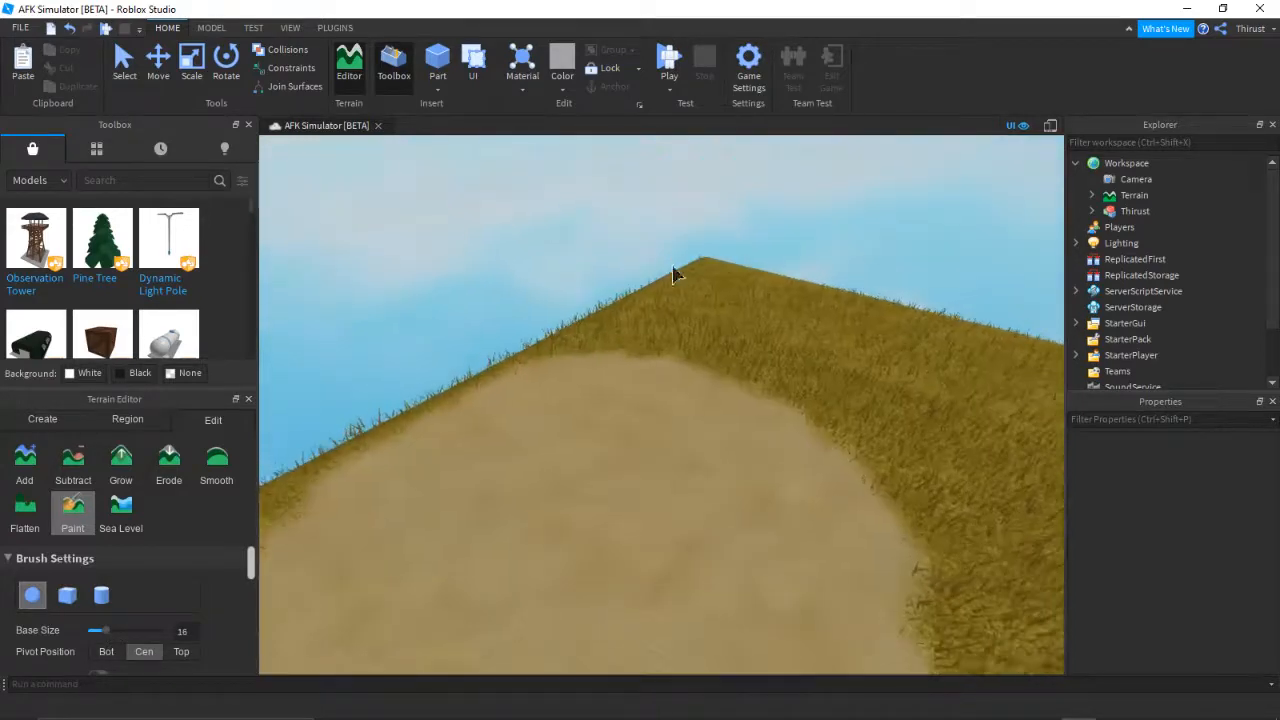
scroll(664, 257, down, 4)
scroll(664, 257, down, 1)
scroll(469, 492, up, 7)
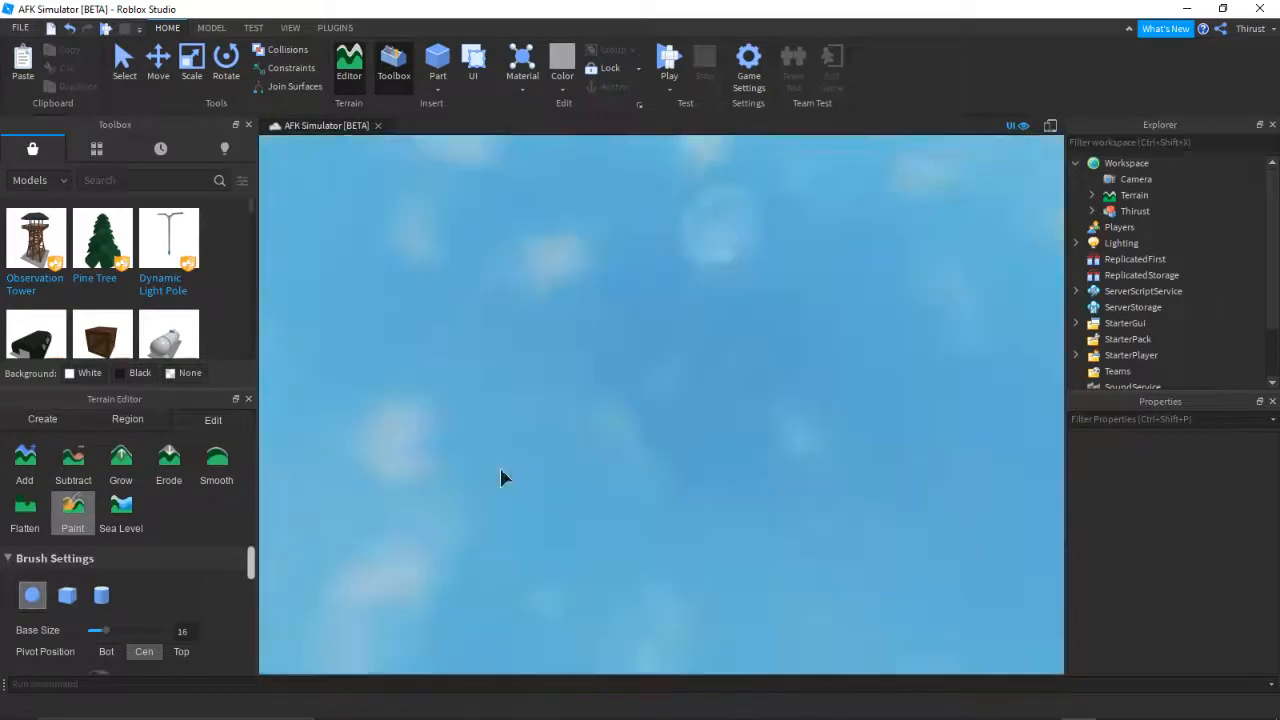
right_drag(503, 469, 496, 483)
scroll(502, 465, down, 6)
Choose the Water material, set the brush base size to 9, and paint a smaller pond in the middle of the sand
scroll(204, 608, down, 5)
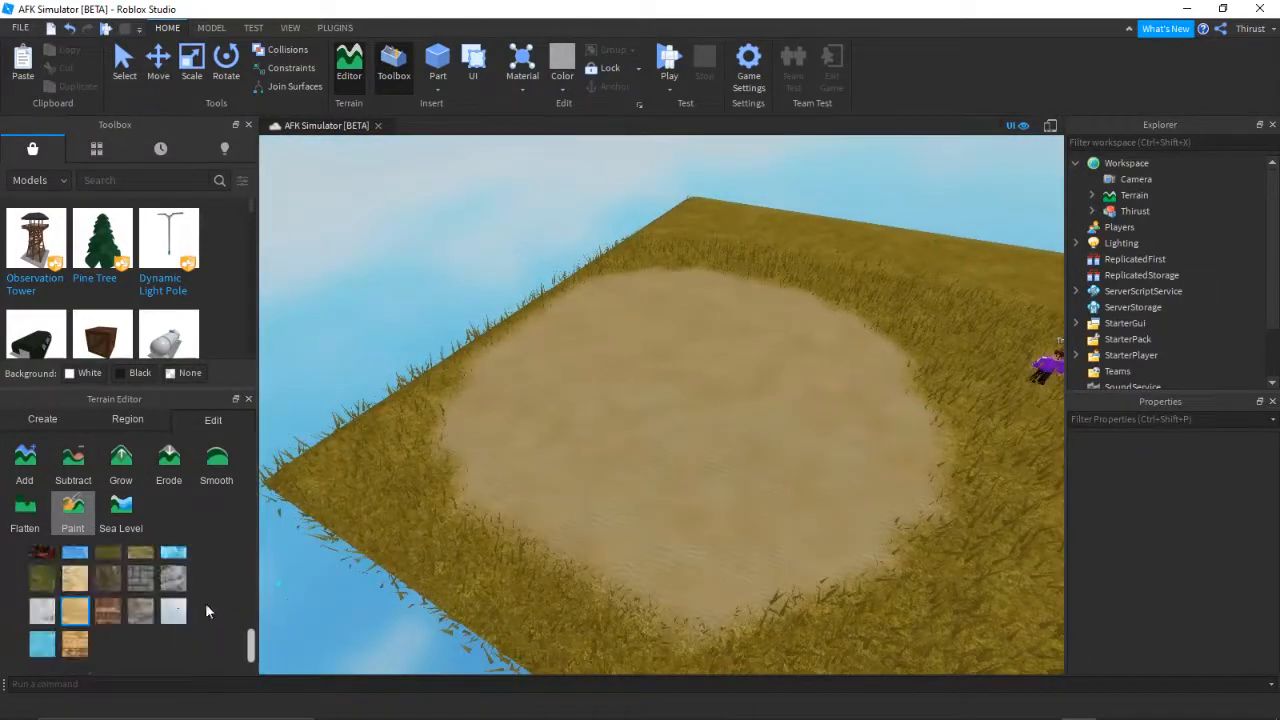
scroll(190, 606, up, 2)
scroll(82, 603, down, 3)
click(43, 645)
scroll(200, 592, up, 5)
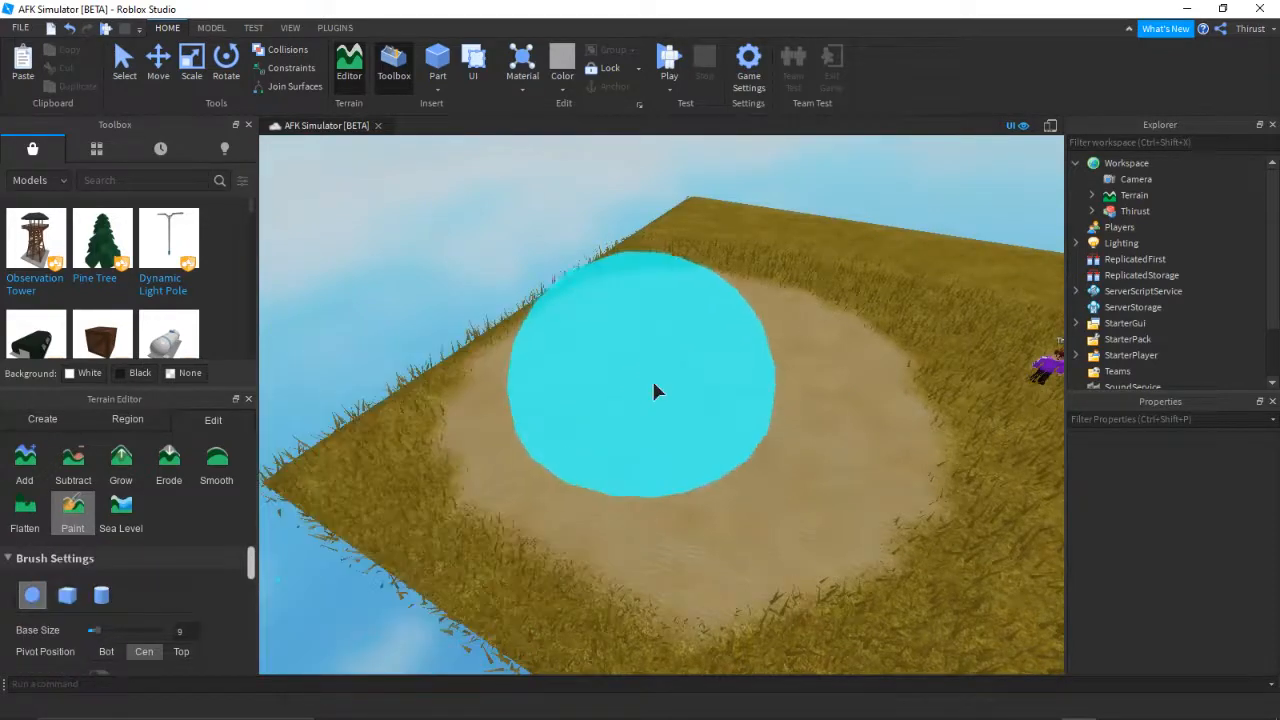
click(676, 391)
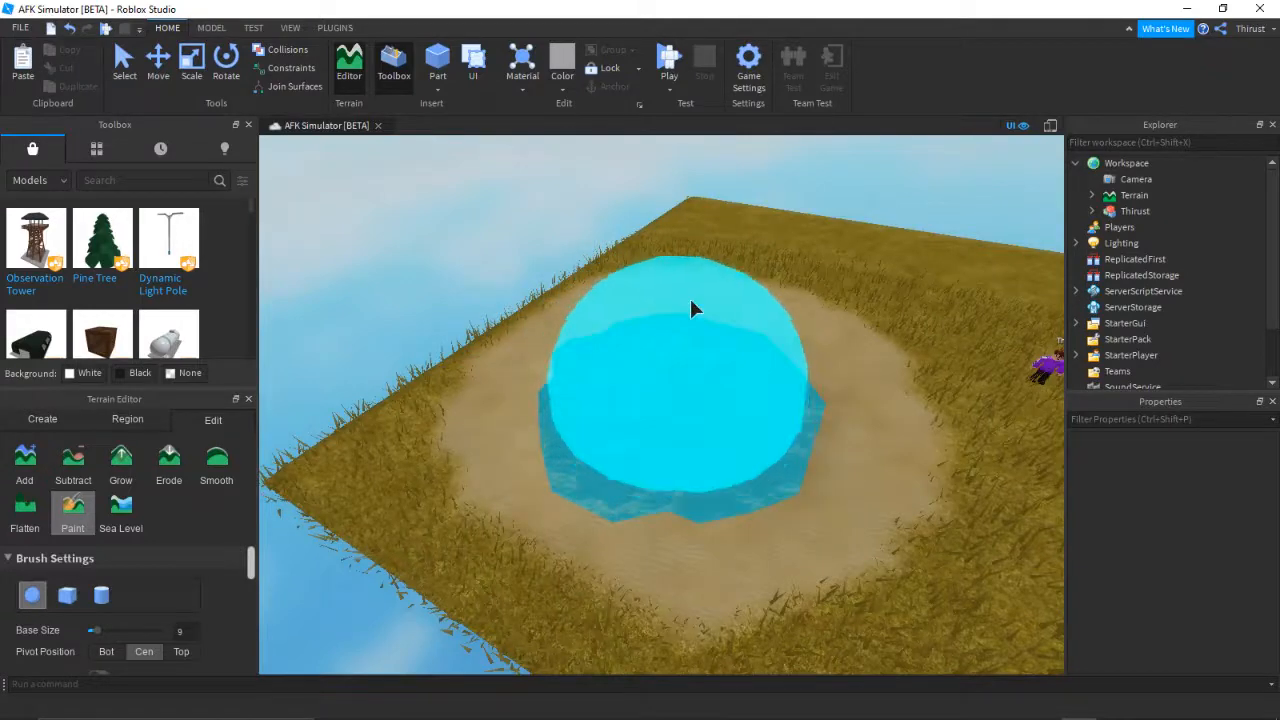
Close the Terrain Editor and search the Toolbox models for "picnic"
key(w)
right_drag(697, 285, 698, 287)
key(w)
key(s)
key(w)
key(d)
key(a)
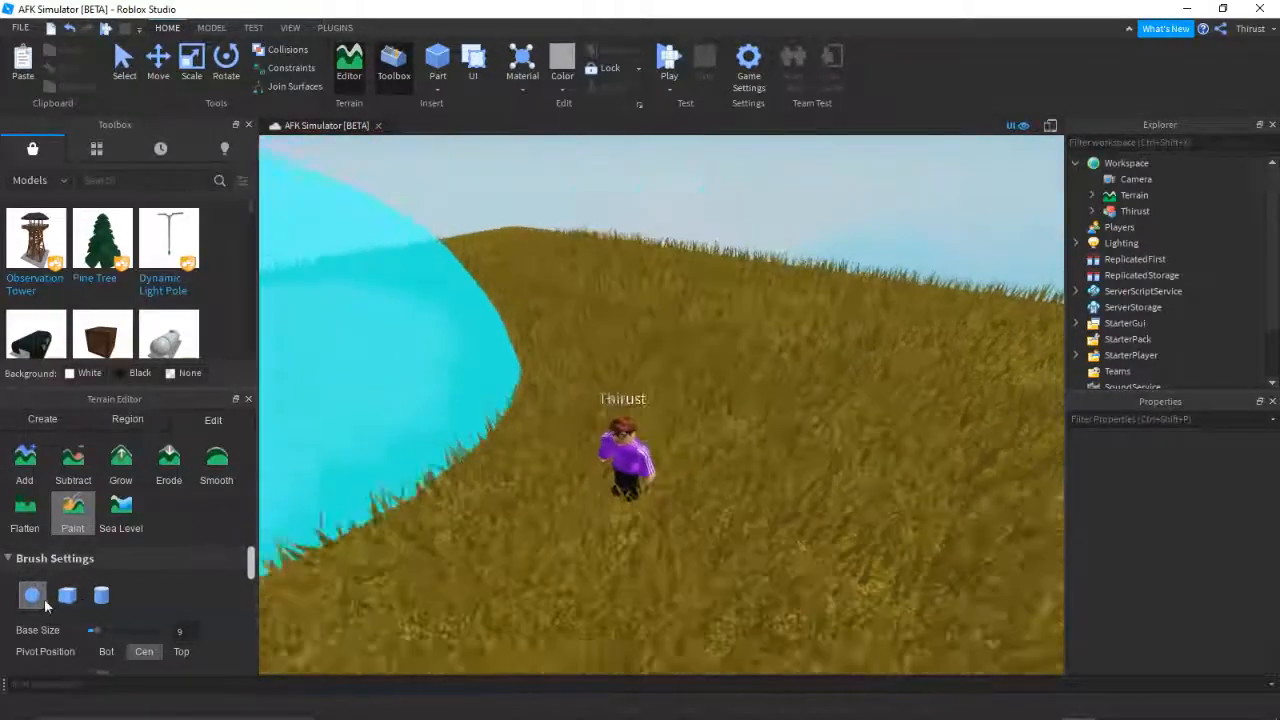
click(350, 62)
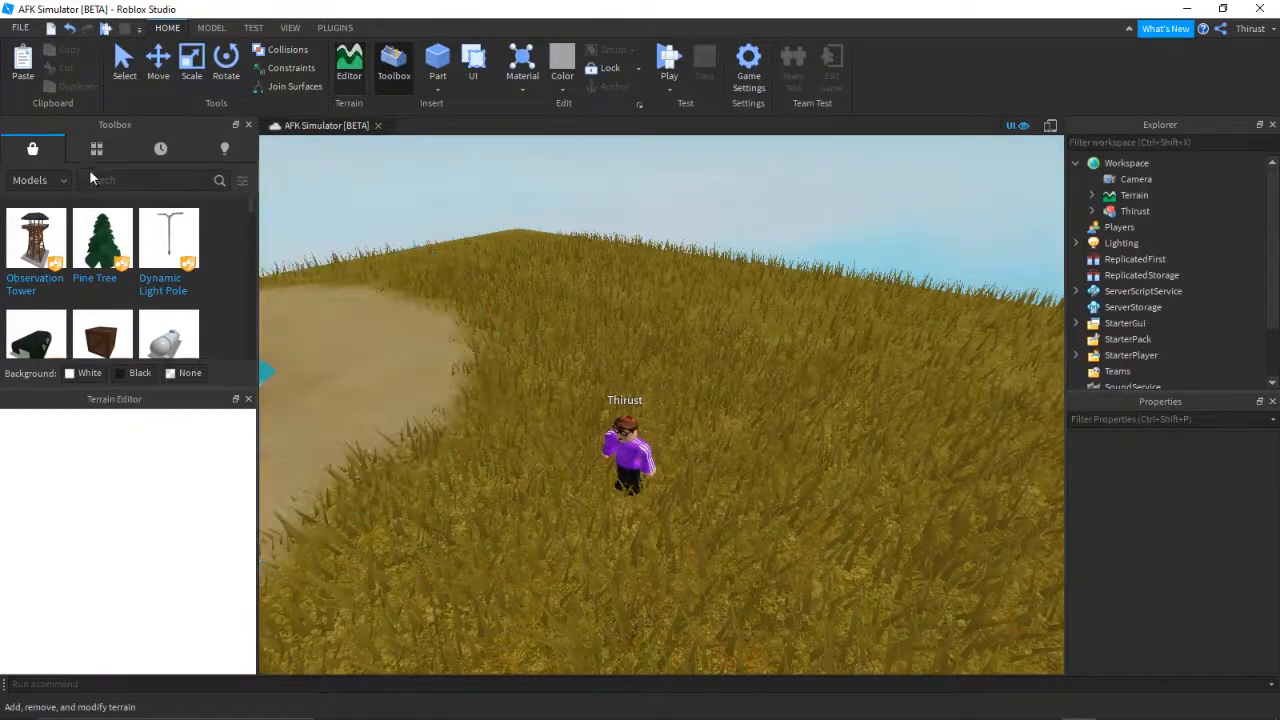
click(103, 184)
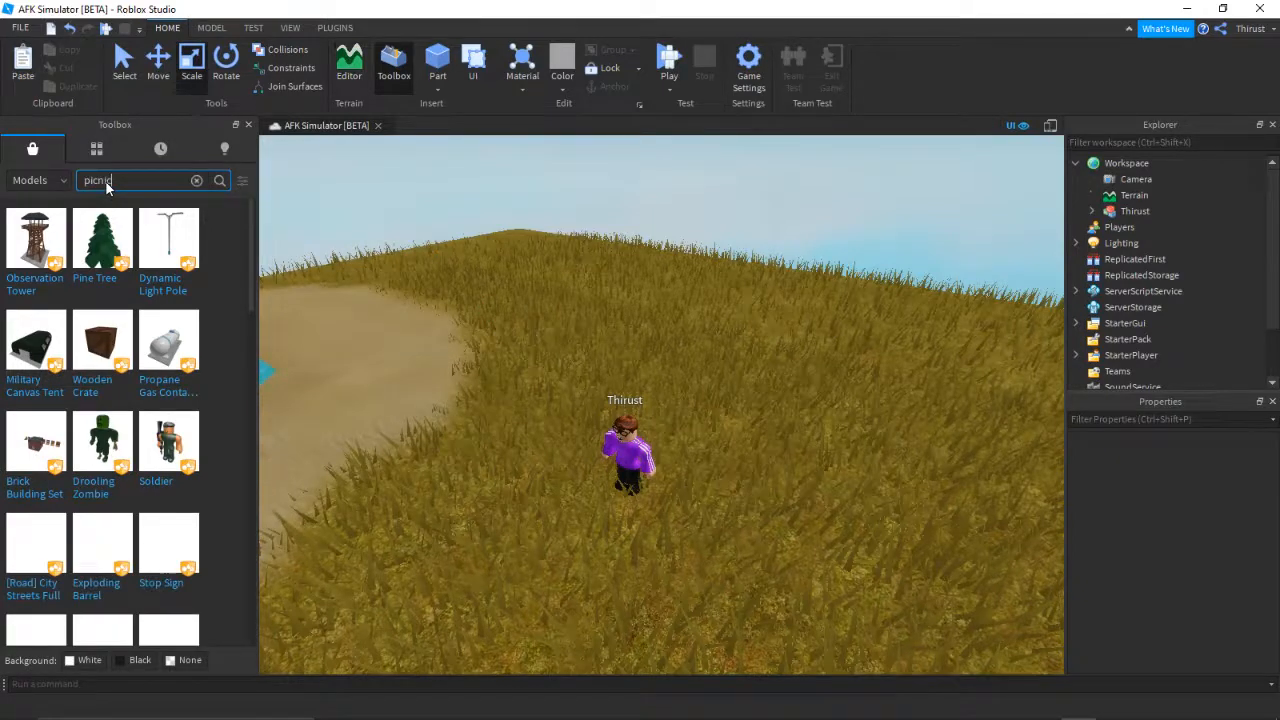
text(picnic)
key(Return)
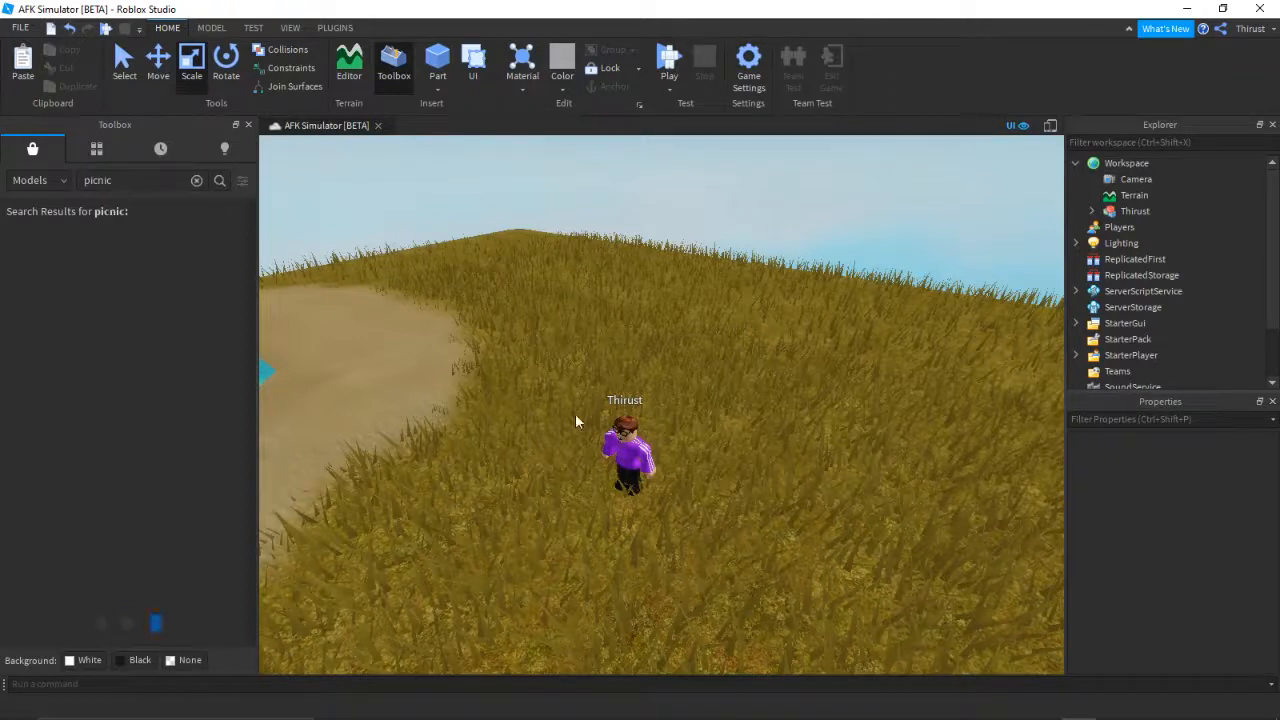
Set the DisplayDistanceType of the character's Humanoid to None to hide the overhead name
click(626, 432)
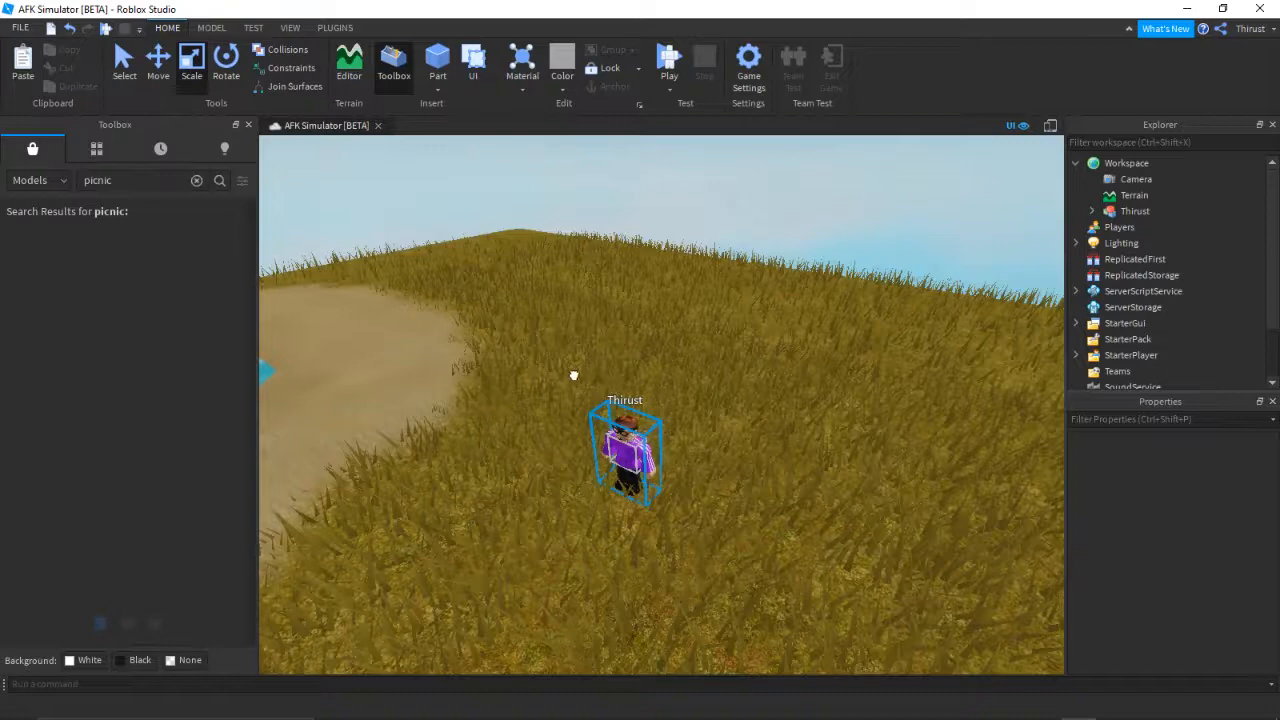
right_drag(574, 376, 800, 326)
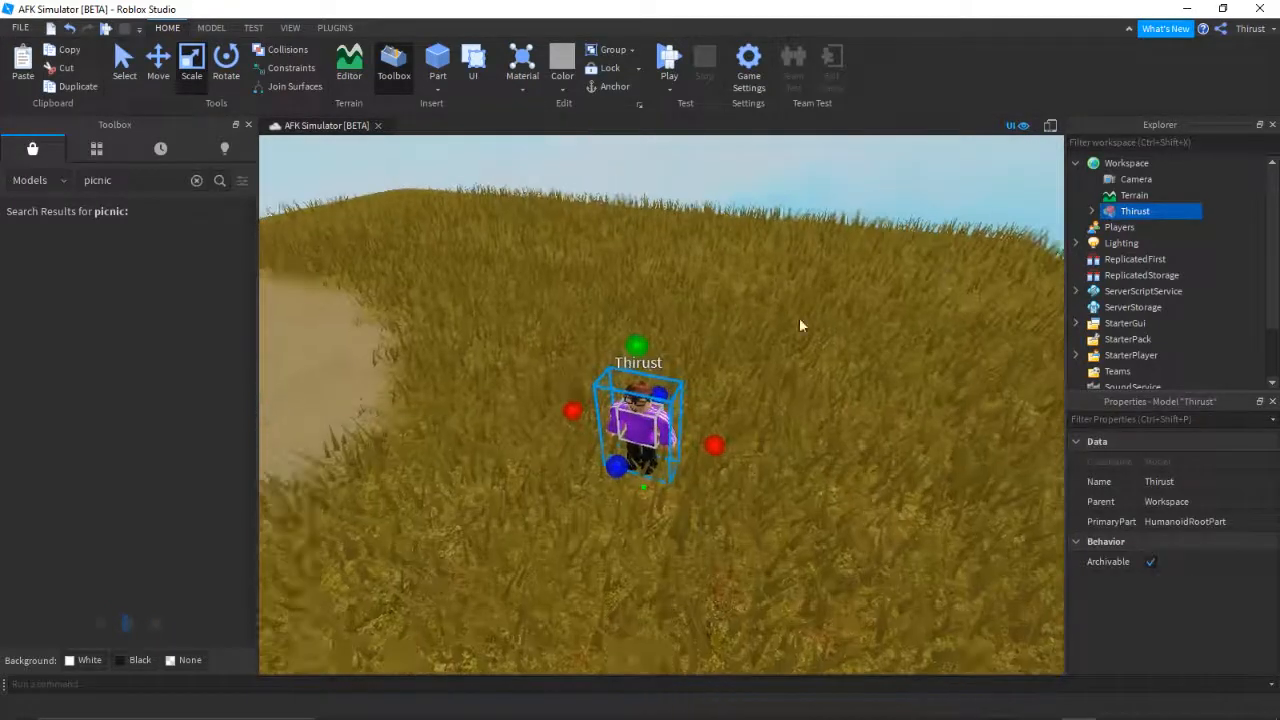
key(f)
click(1091, 211)
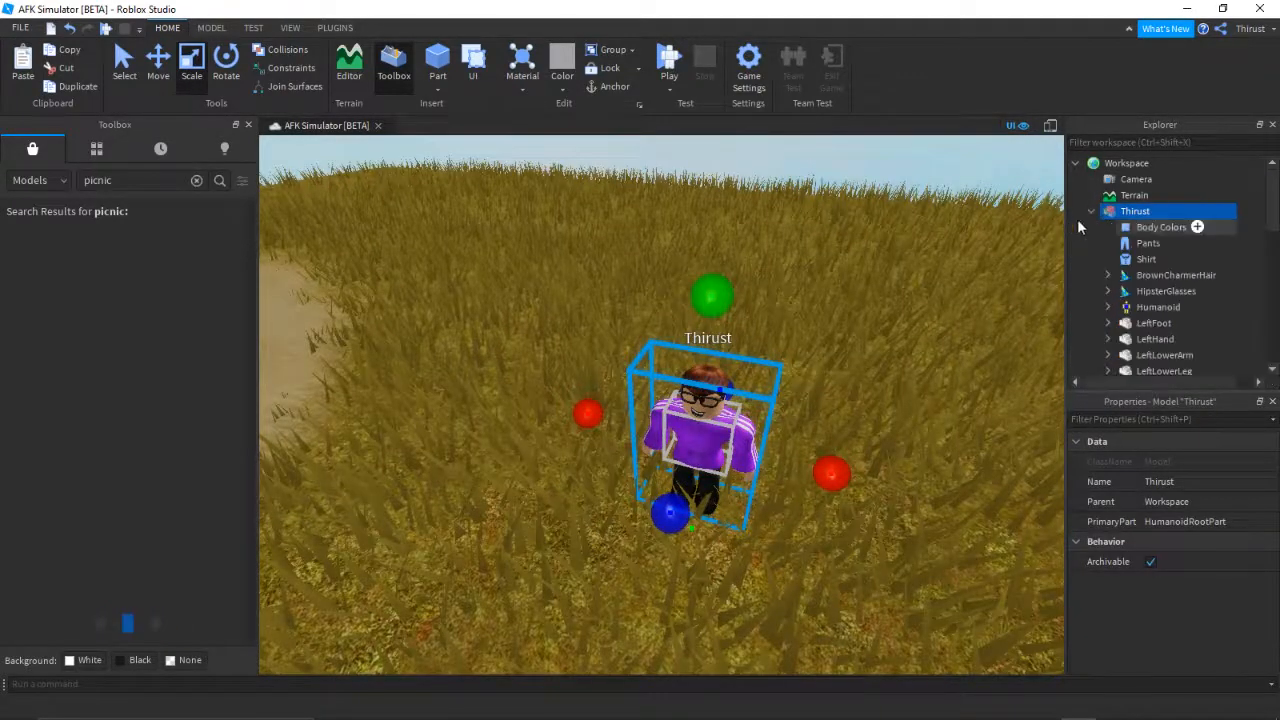
click(1143, 307)
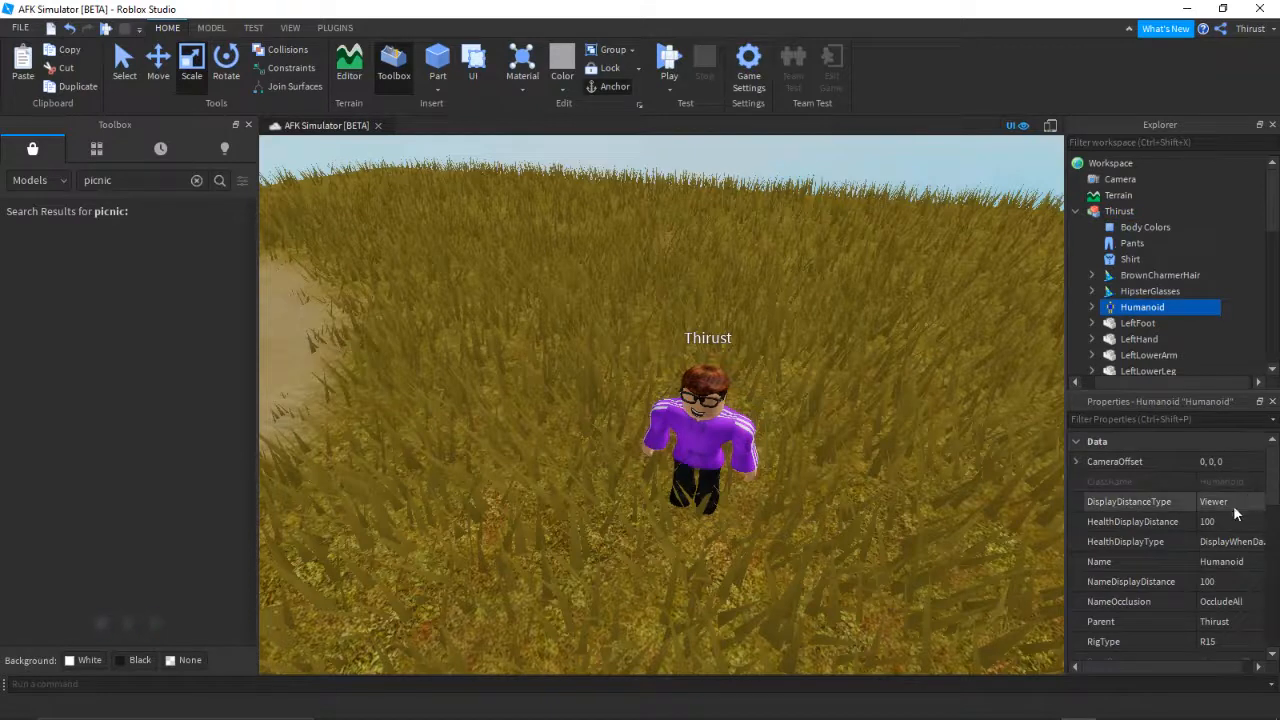
click(1232, 506)
click(1225, 520)
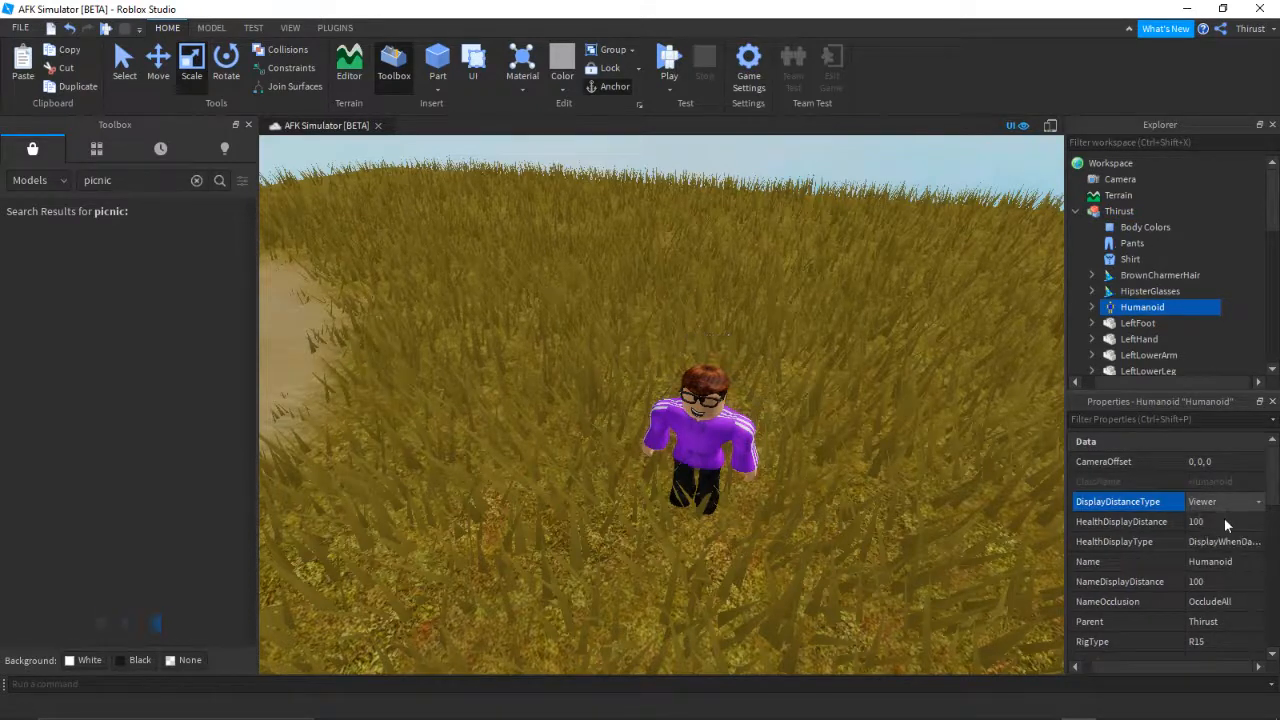
Delete all the children of the character's Humanoid, from HumanoidDescription through Status
click(1092, 308)
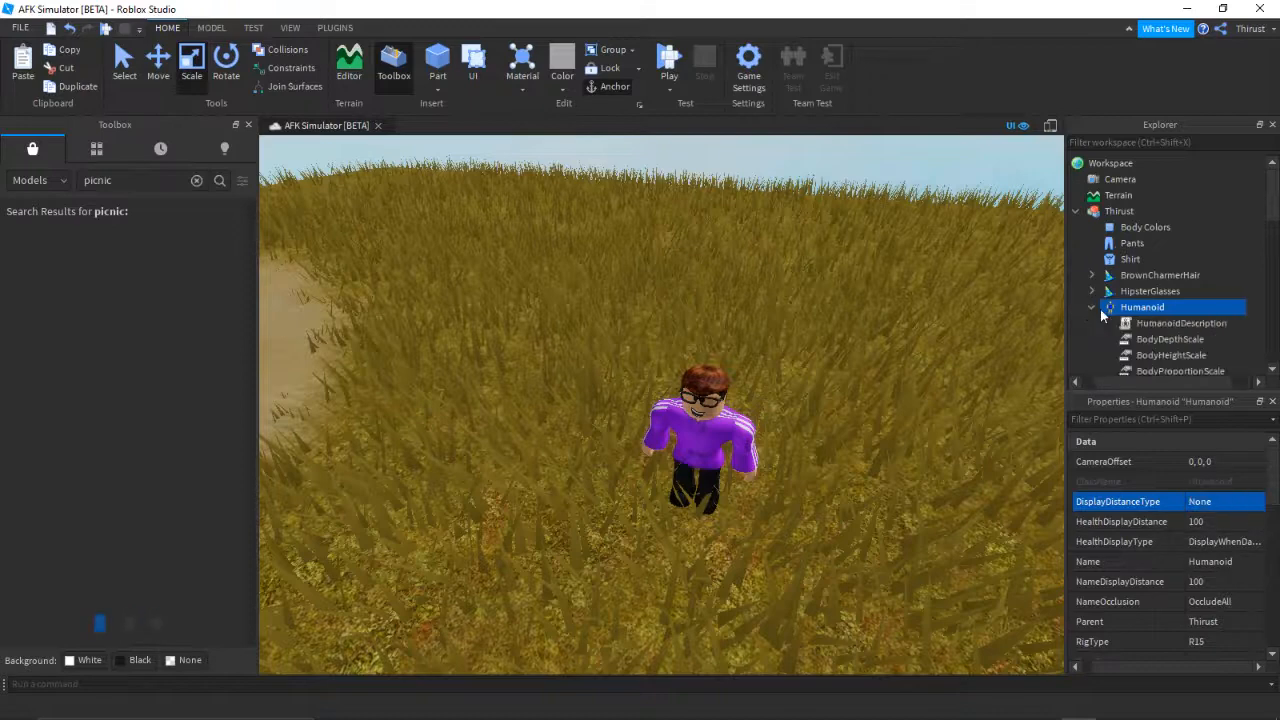
click(1156, 326)
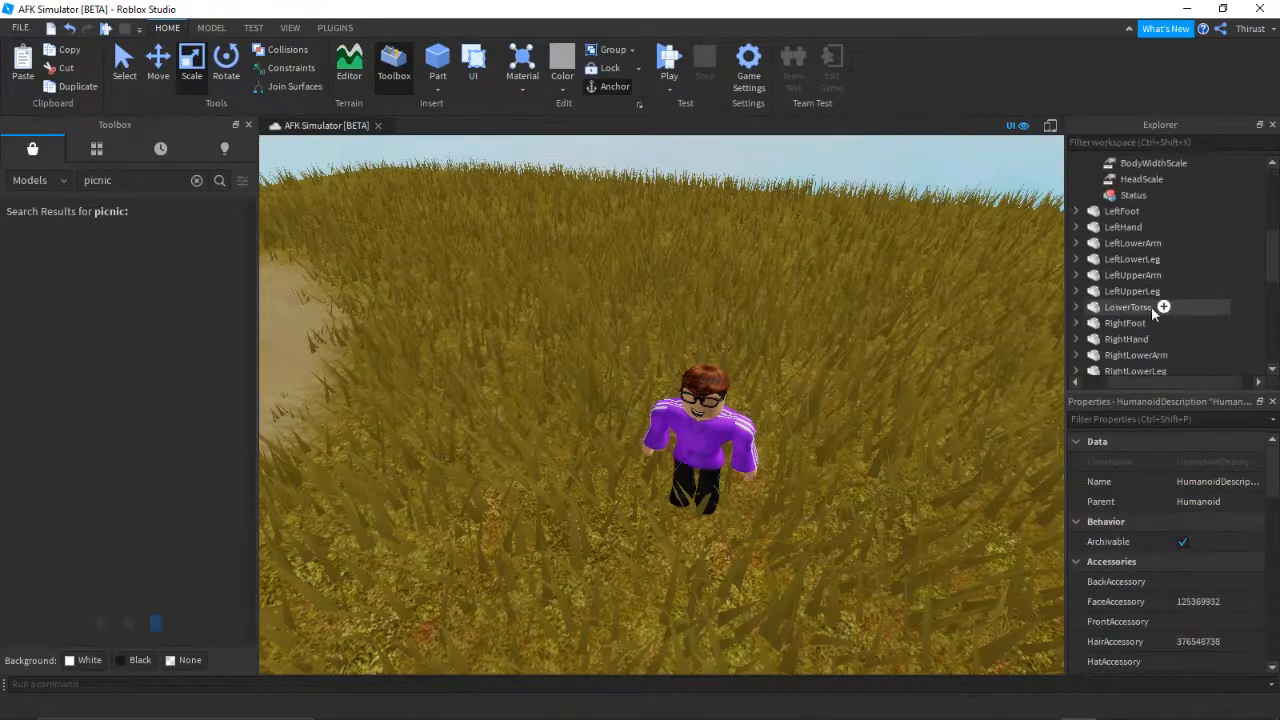
scroll(1151, 306, down, 3)
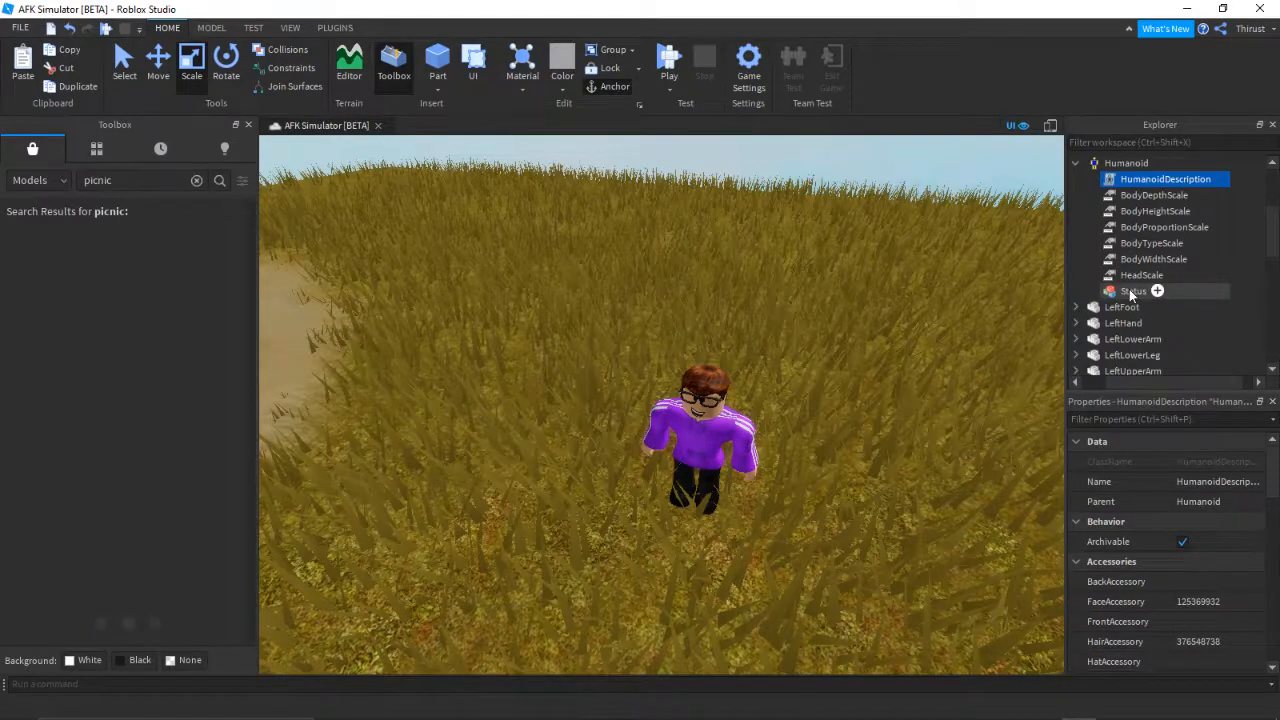
shift+click(1134, 291)
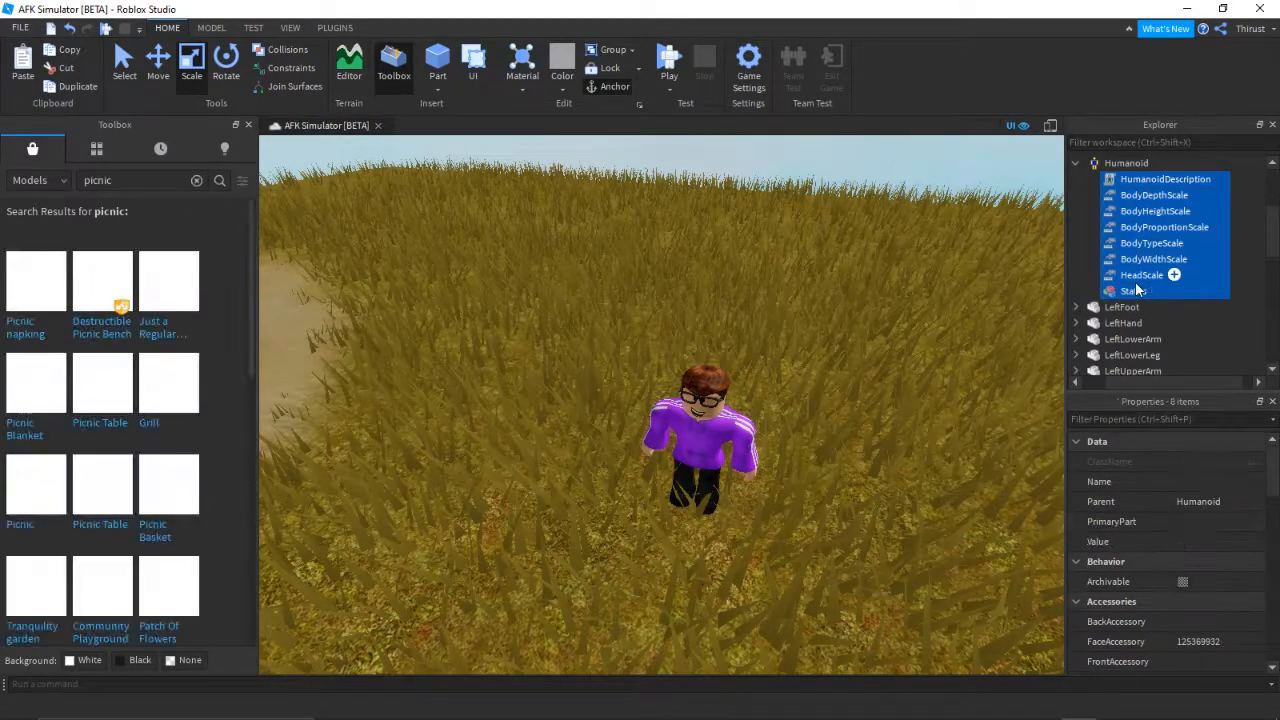
key(Delete)
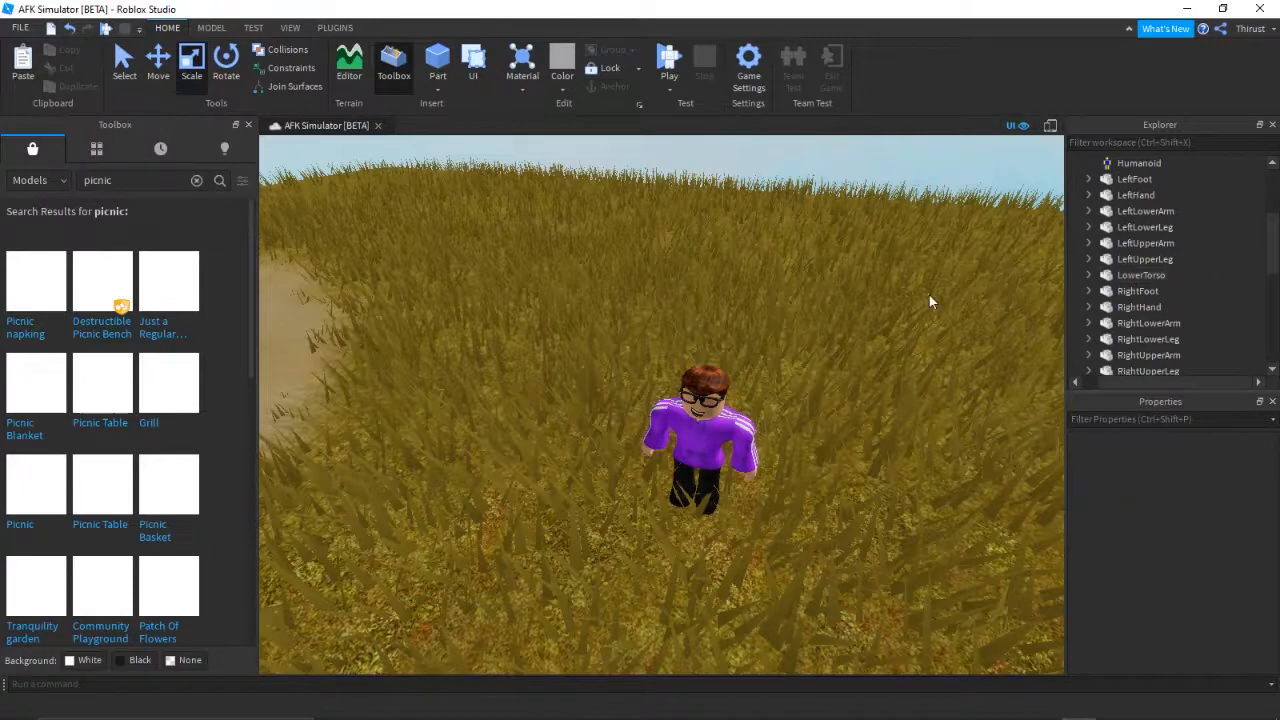
Examine the picnic model results, the pond with its sand border, and the character up close on the grass
mouse_move(14, 279)
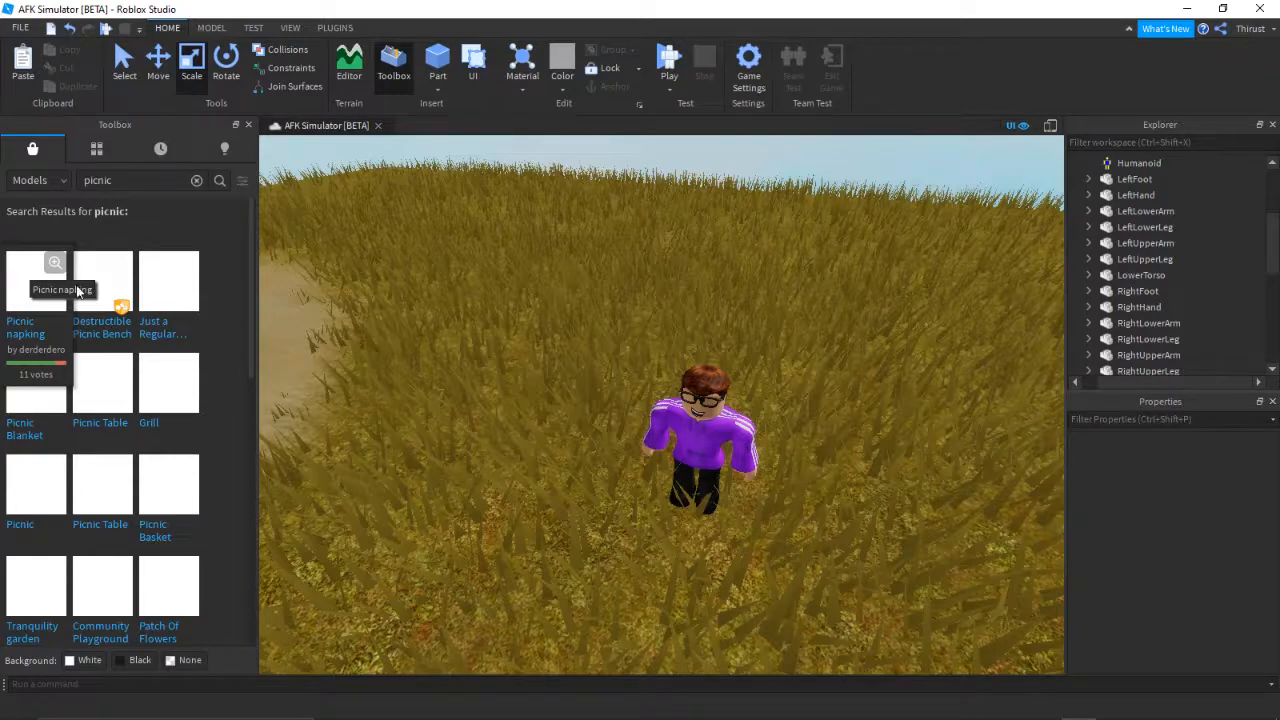
scroll(921, 194, down, 10)
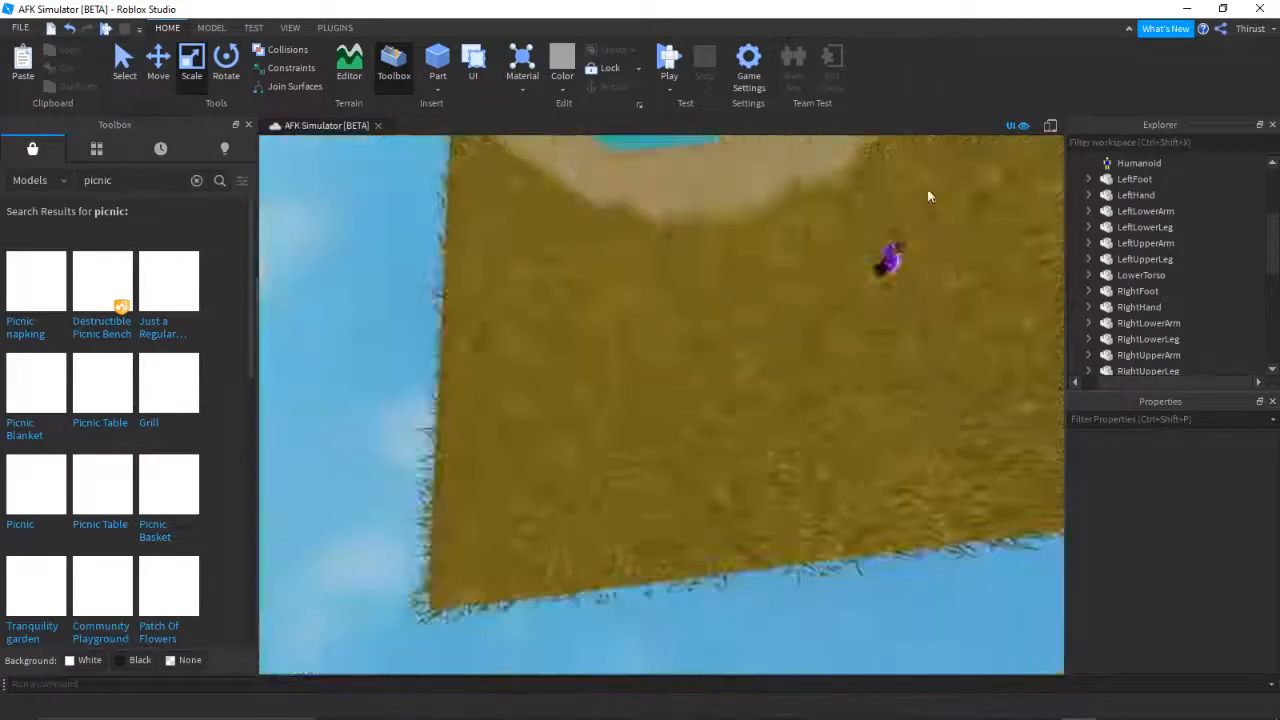
right_drag(927, 191, 922, 193)
mouse_move(27, 314)
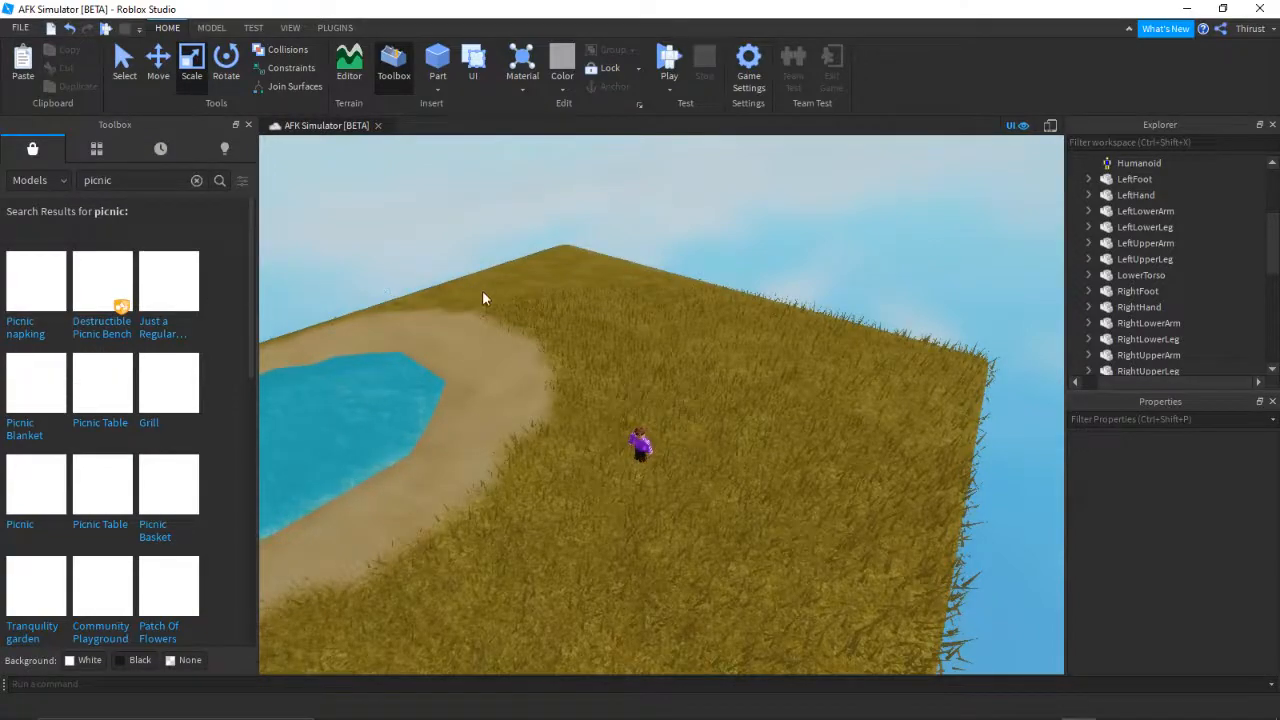
mouse_move(535, 297)
right_down()
mouse_move(584, 291)
mouse_move(540, 294)
mouse_move(552, 291)
right_up()
scroll(550, 291, up, 4)
key(w)
key(d)
key(w)
key(w)
key(s)
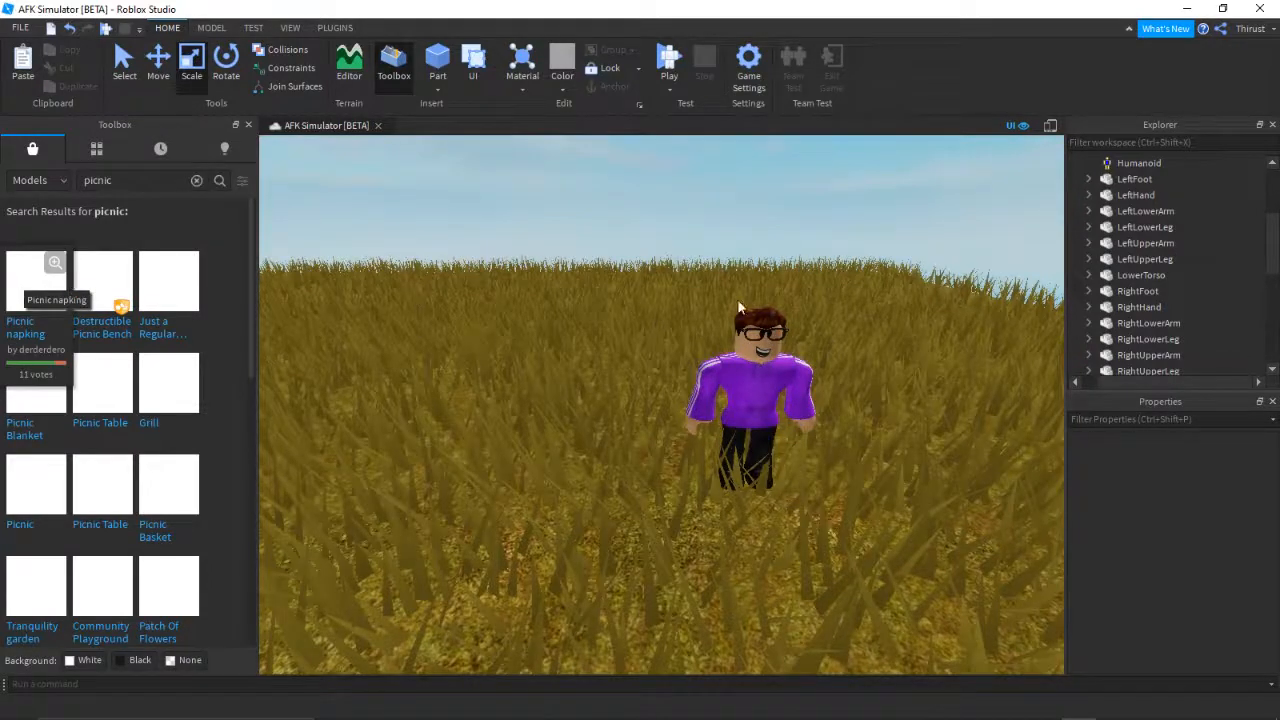
scroll(1110, 265, up, 3)
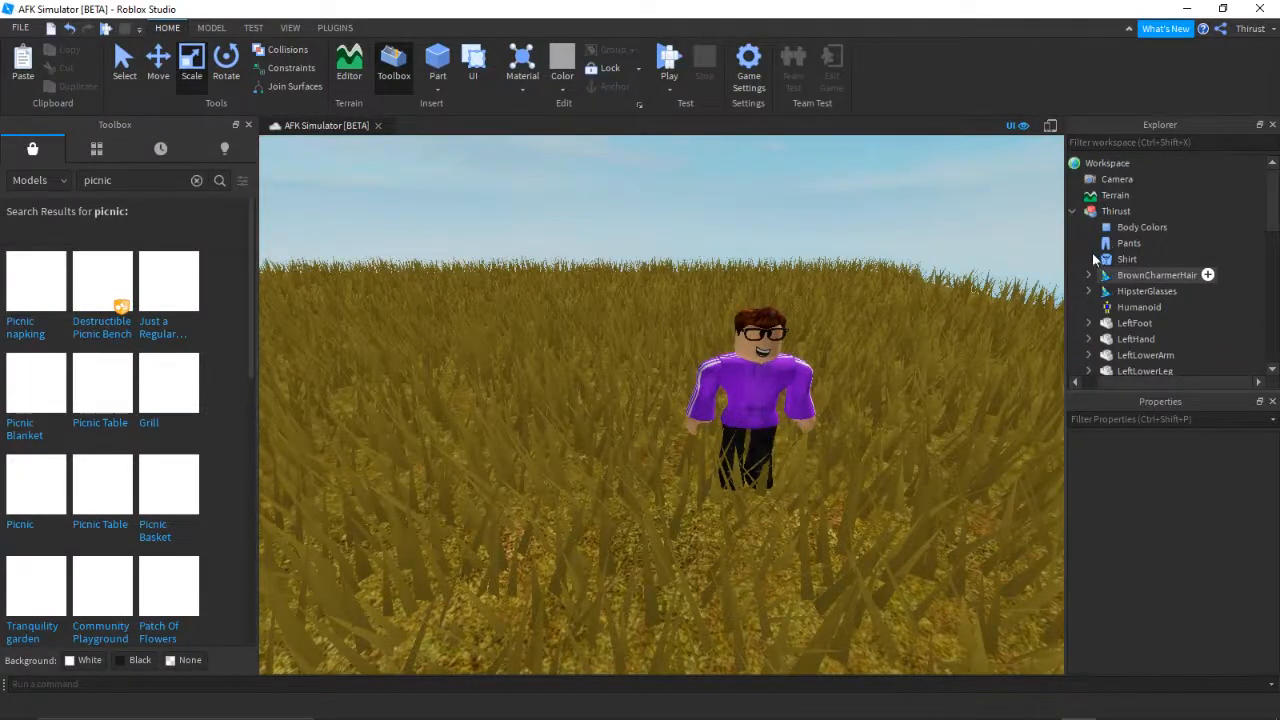
Collapse the character in the Explorer and insert the Picnic napking model onto the grass beside the character
click(1071, 203)
scroll(937, 240, down, 3)
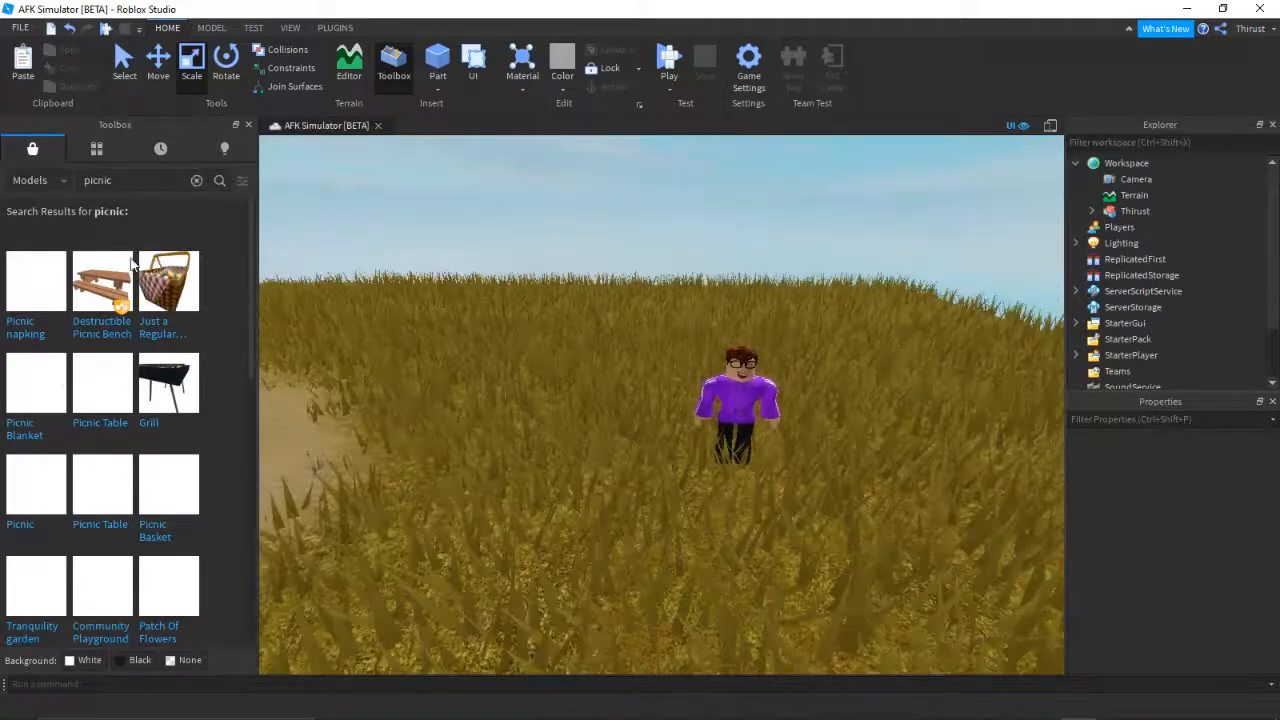
mouse_move(30, 270)
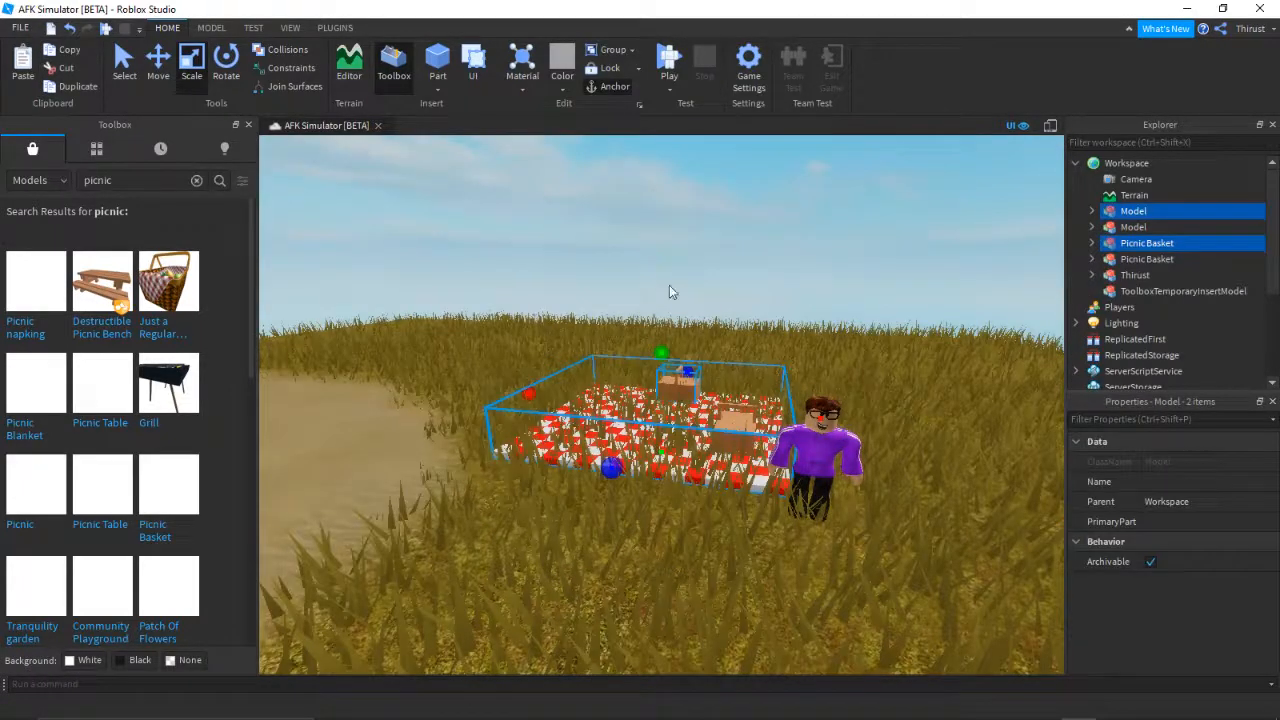
Delete the duplicate picnic blanket model together with its Picnic Basket
scroll(671, 289, up, 4)
right_drag(671, 289, 651, 326)
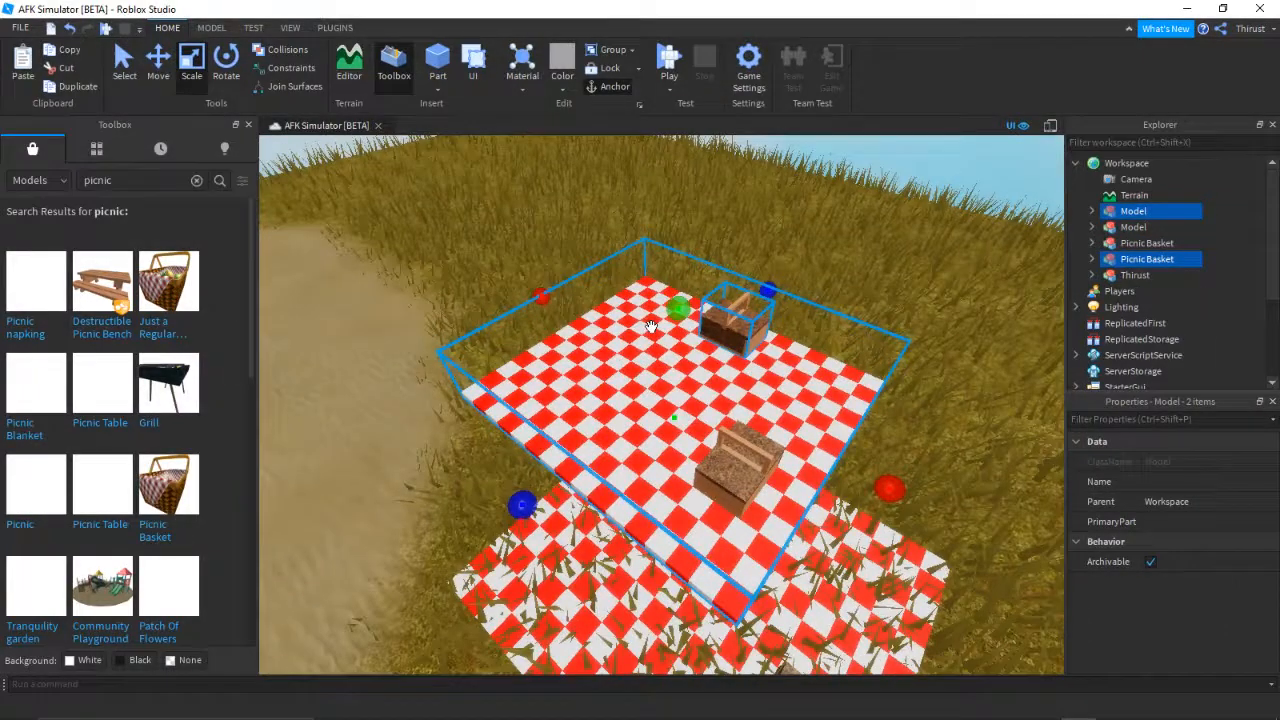
drag(637, 358, 770, 232)
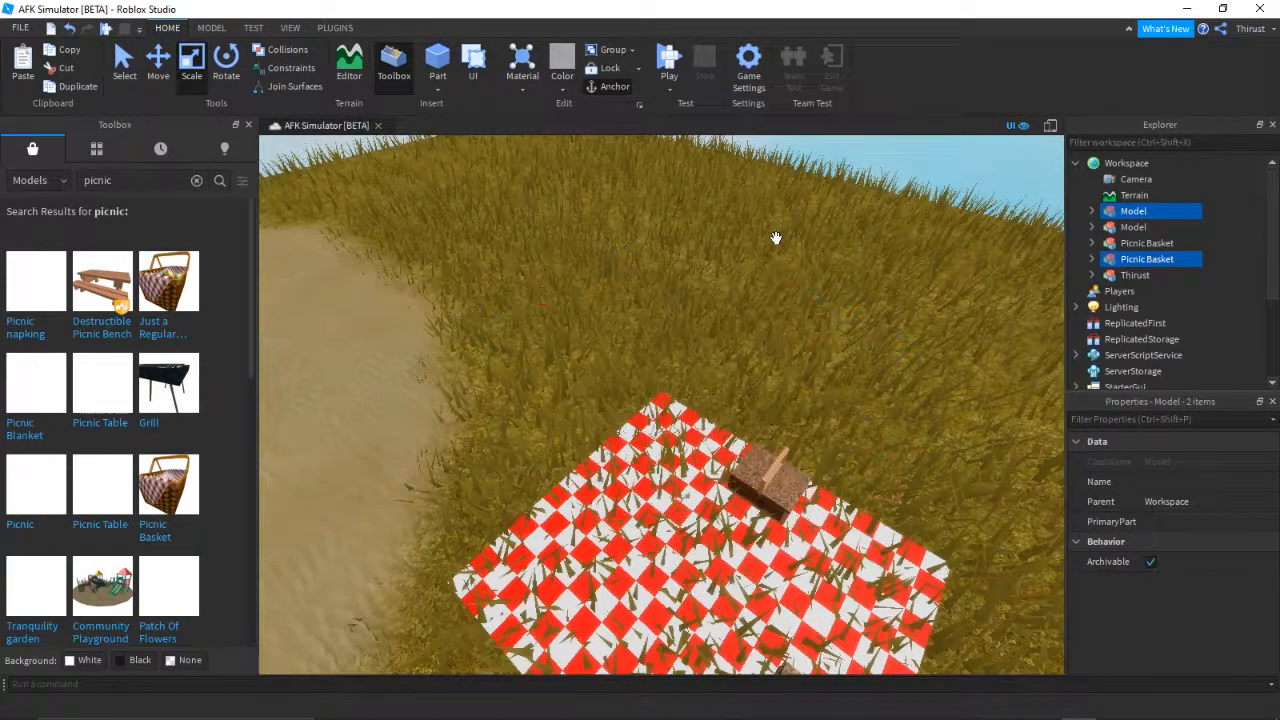
key(Delete)
Lower the remaining picnic blanket model vertically with the Move tool until it rests on the ground among the grass
right_drag(776, 238, 661, 261)
scroll(661, 261, down, 2)
drag(640, 299, 672, 243)
right_drag(672, 243, 664, 230)
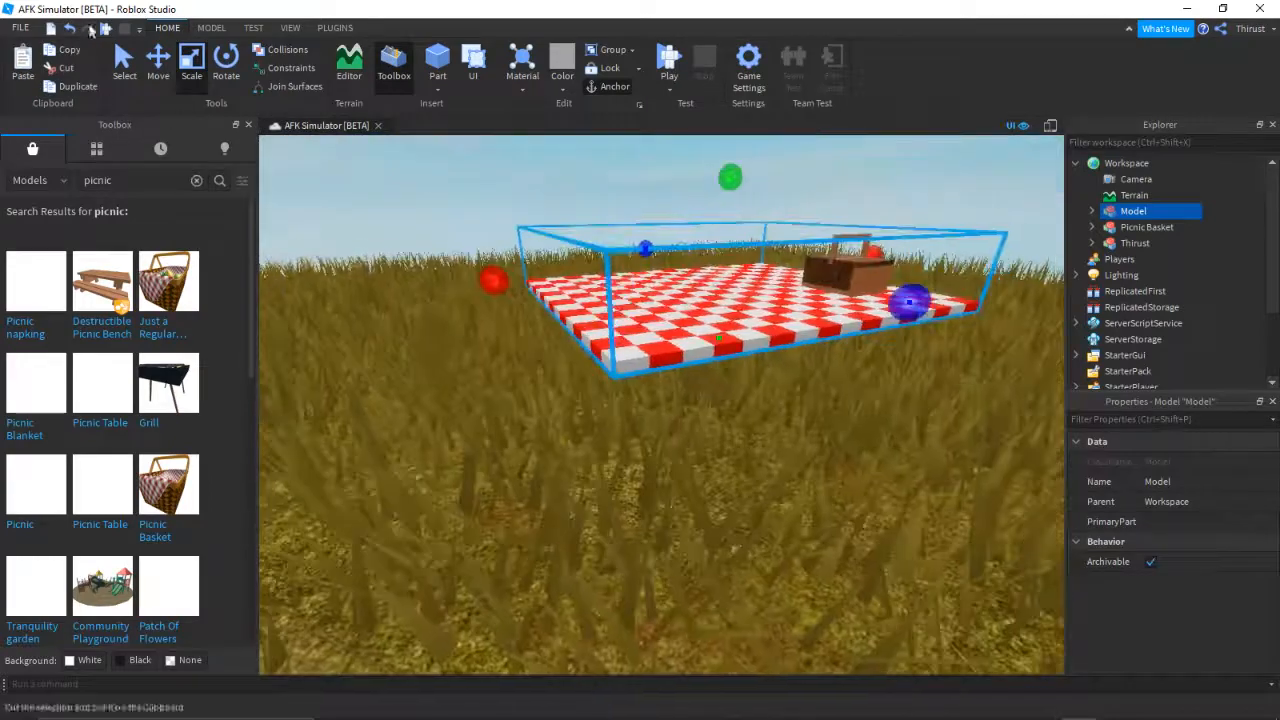
click(169, 60)
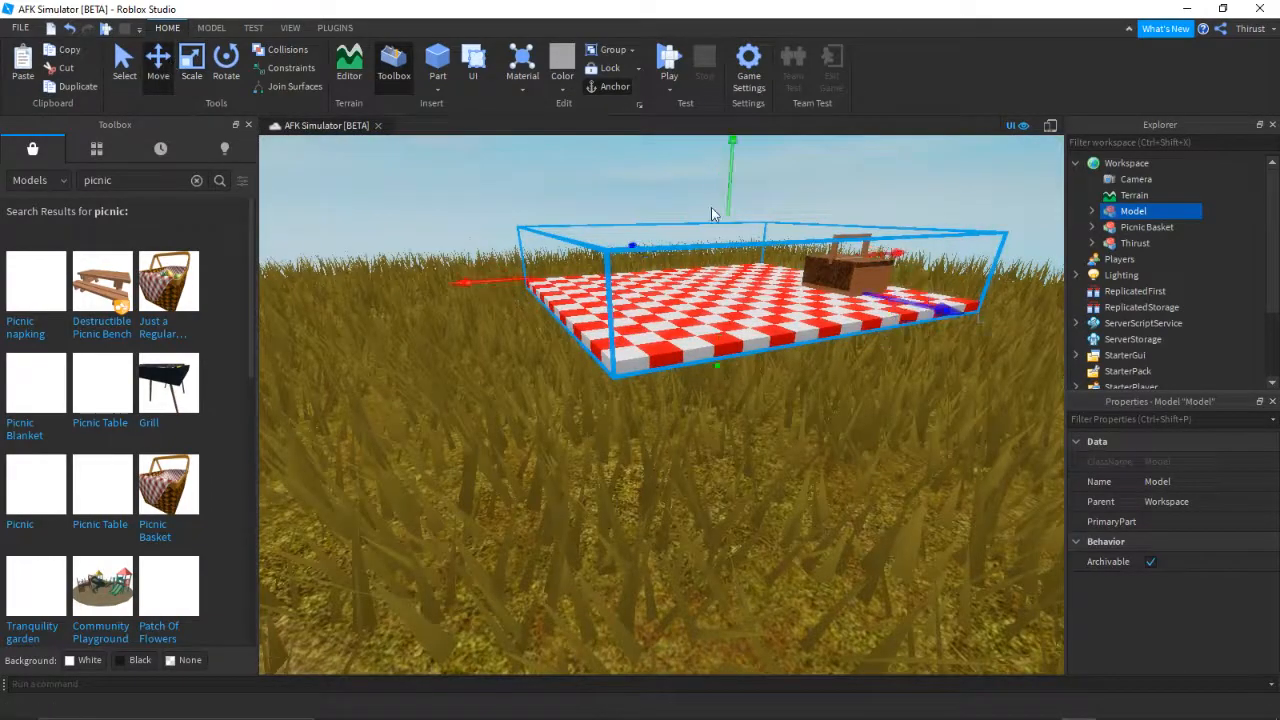
drag(729, 194, 724, 272)
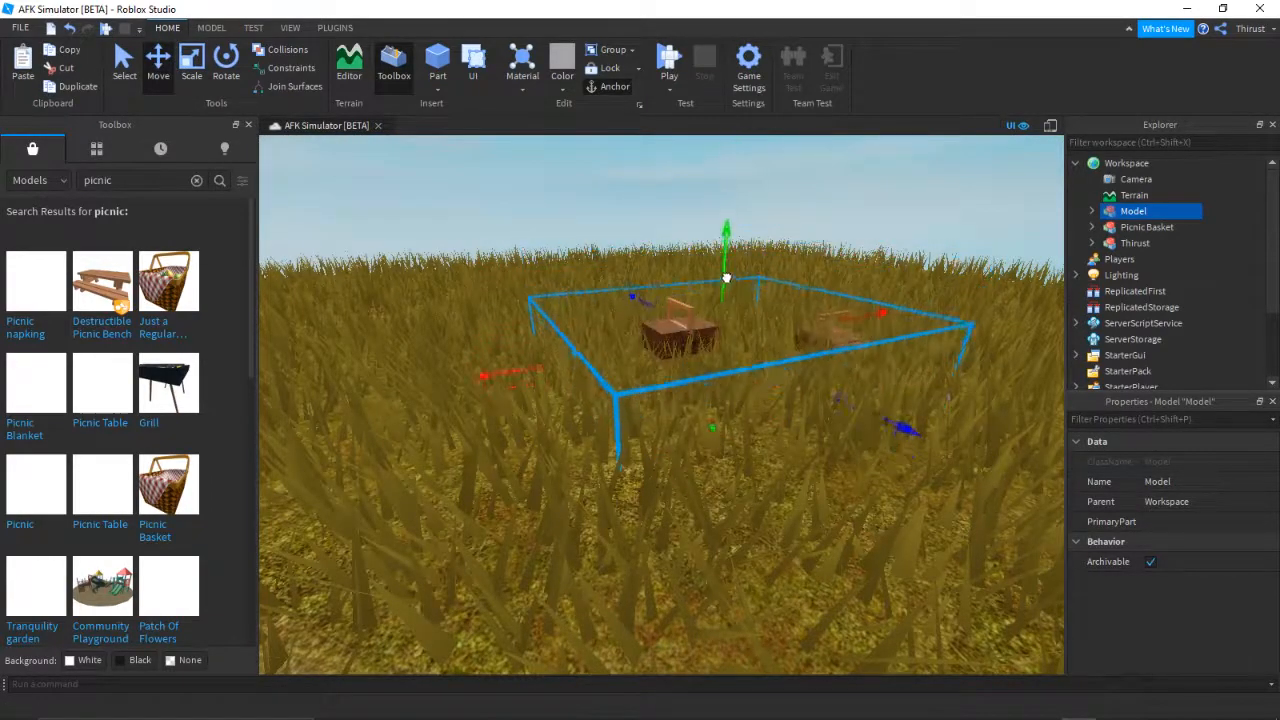
Examine up close how the blanket and its two baskets sit among the grass blades
scroll(731, 271, up, 8)
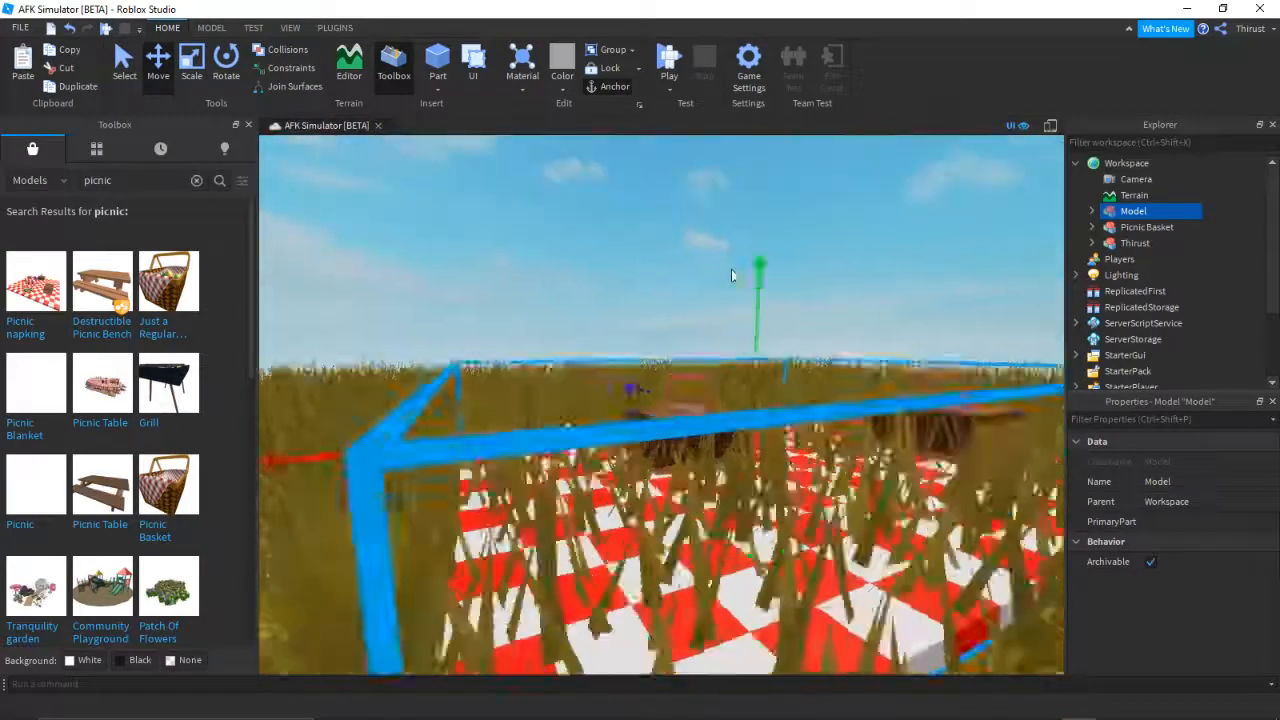
scroll(731, 271, up, 3)
right_drag(731, 271, 733, 277)
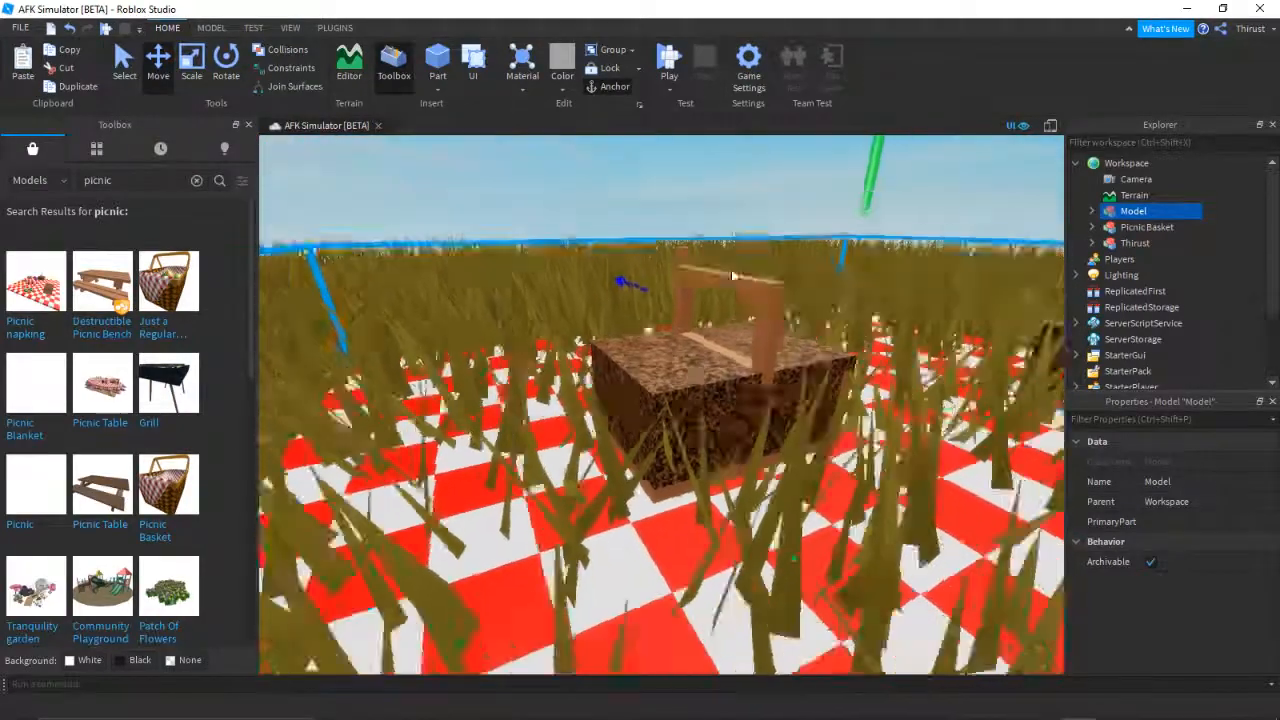
scroll(731, 274, down, 6)
click(632, 217)
scroll(637, 222, up, 4)
right_drag(637, 222, 642, 240)
scroll(642, 240, down, 5)
scroll(678, 337, up, 1)
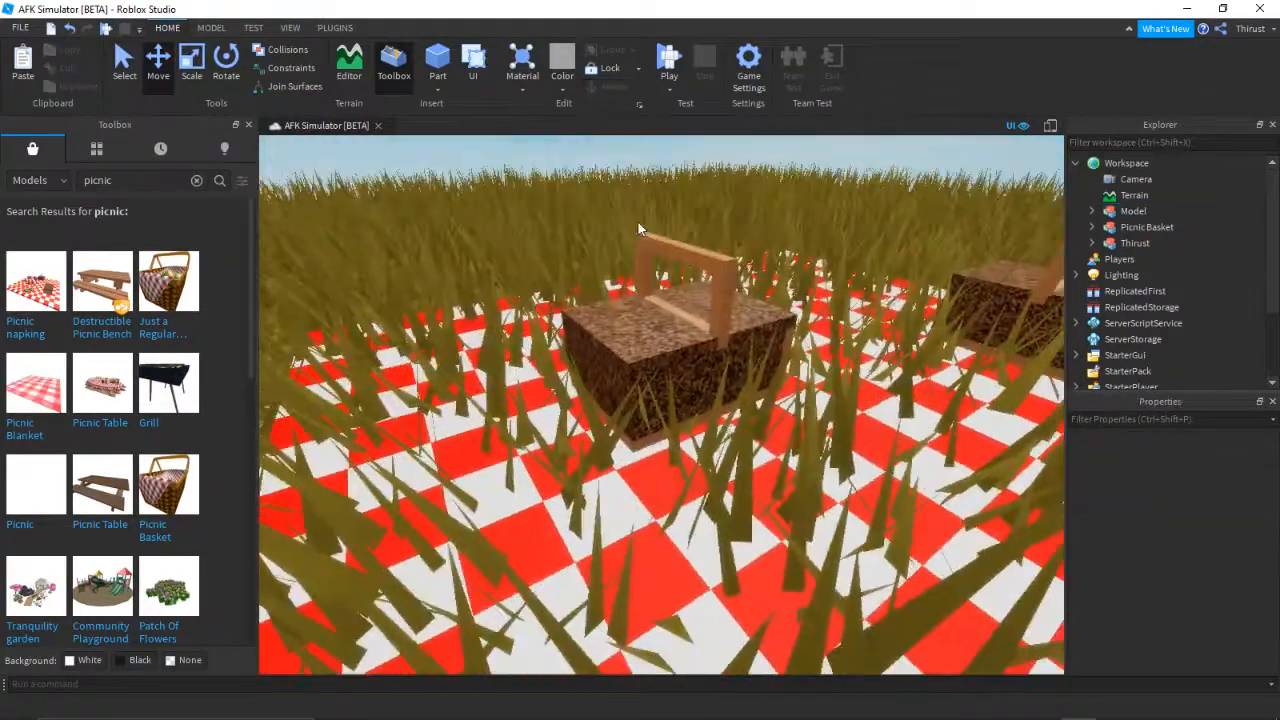
scroll(678, 337, down, 4)
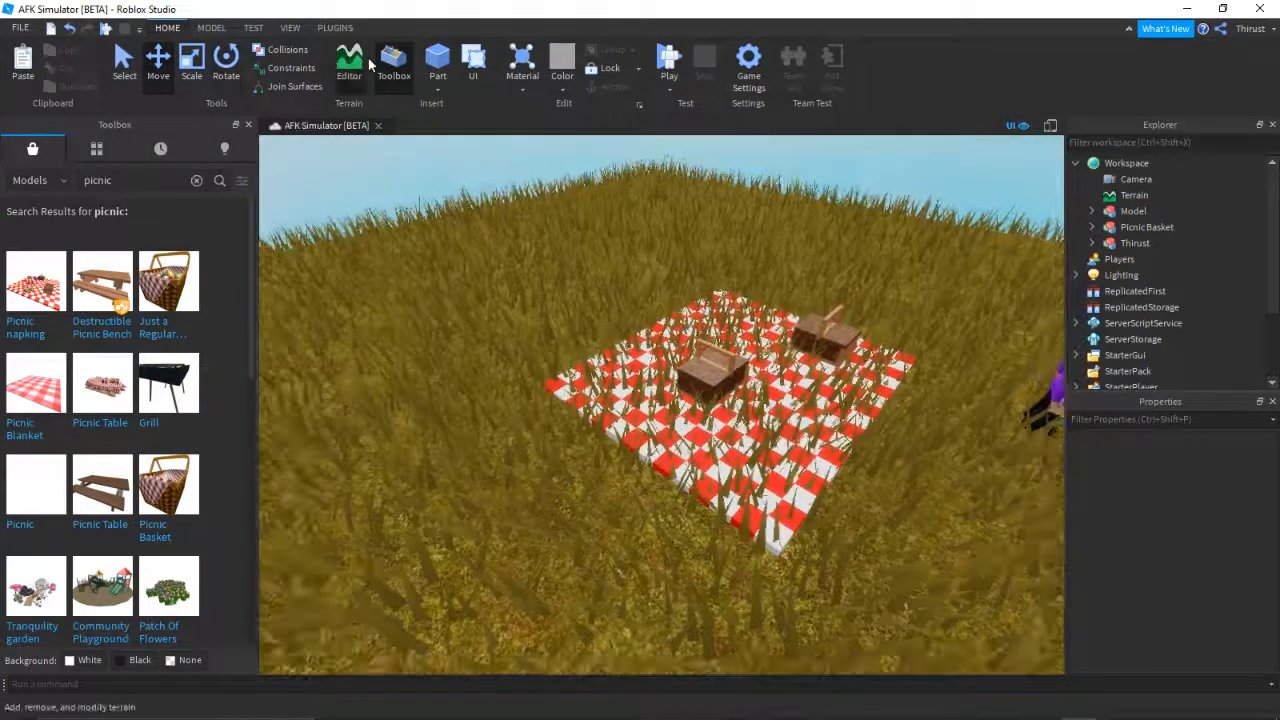
Set up a box-shaped terrain Paint brush with the dark grey stone material and a base size and height of 2
click(350, 64)
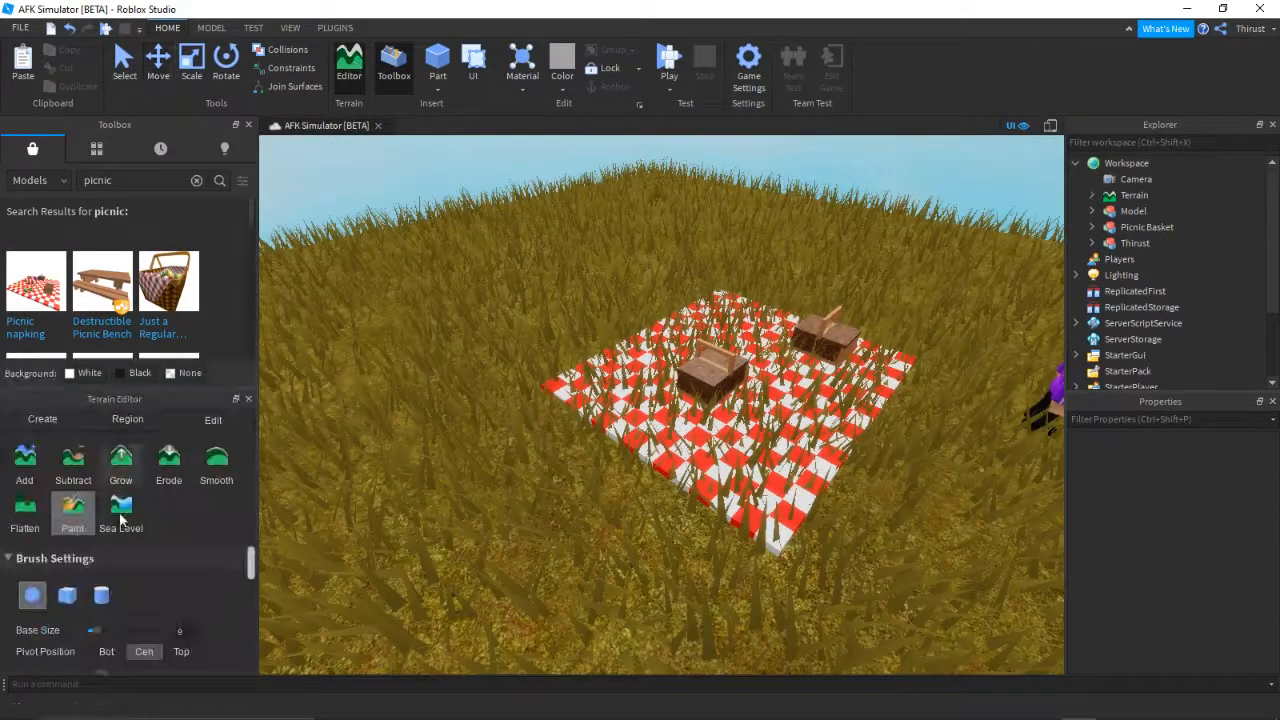
click(67, 596)
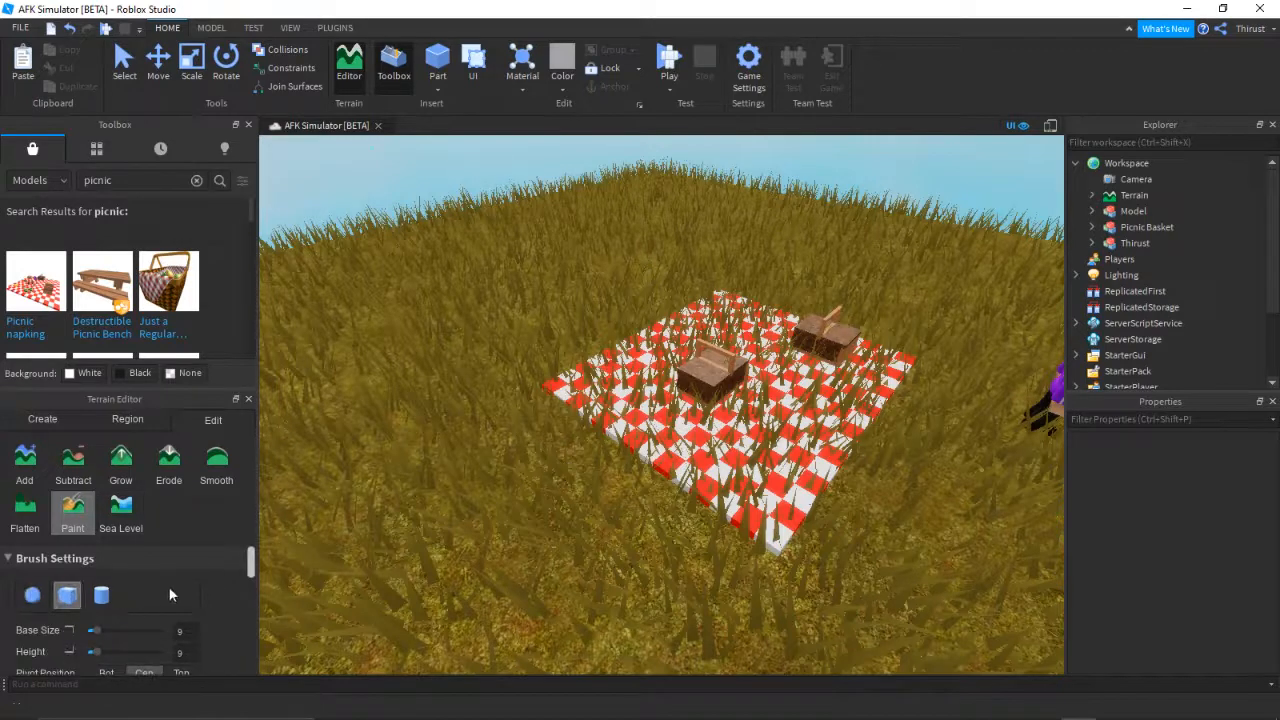
scroll(170, 595, down, 10)
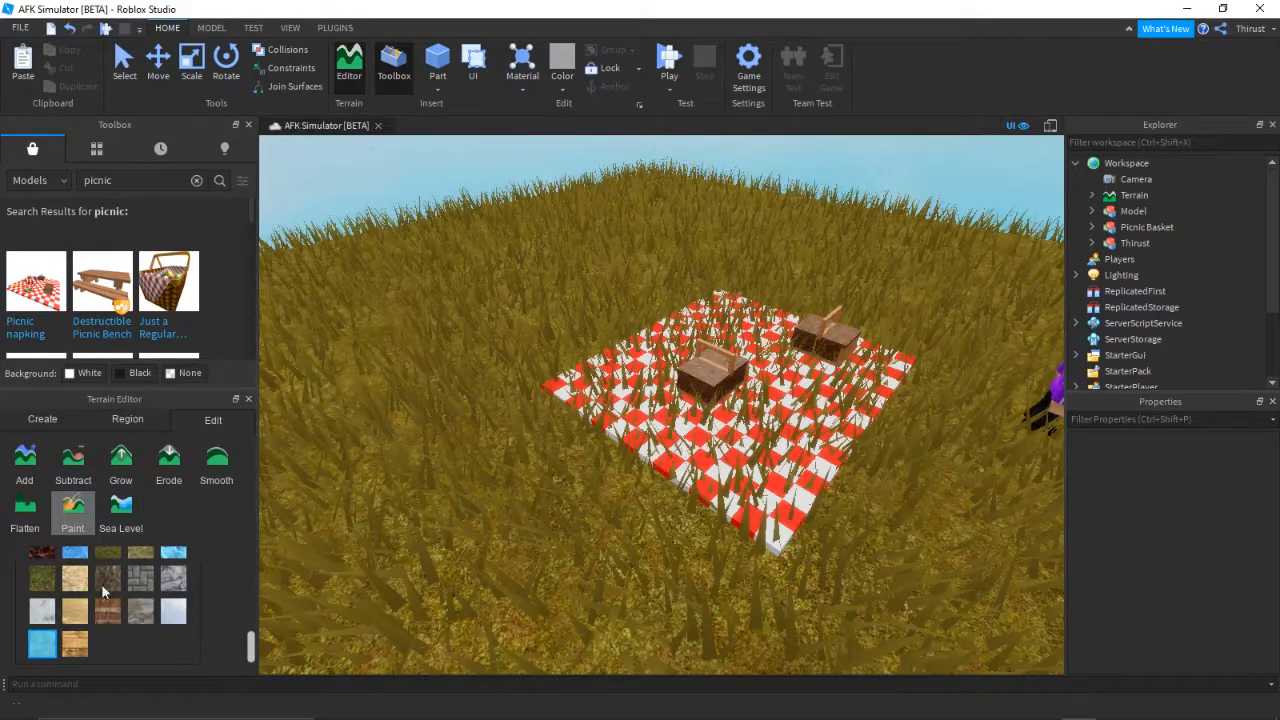
scroll(101, 583, up, 3)
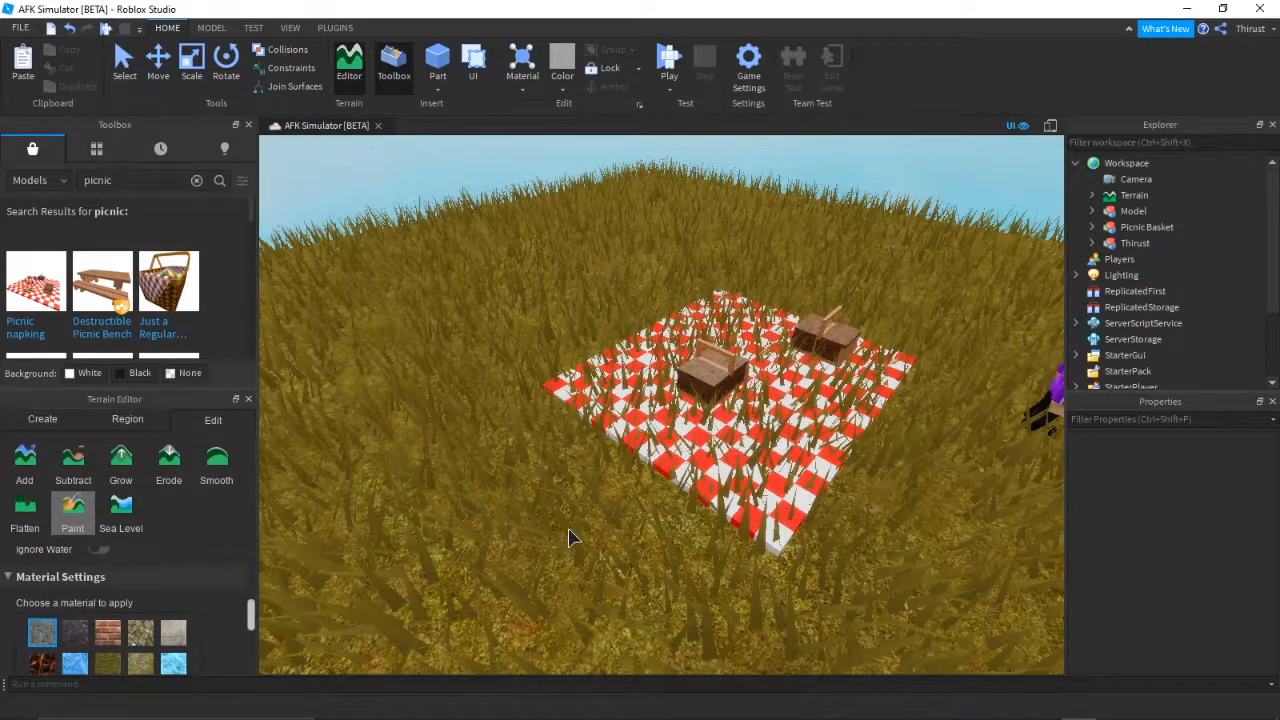
scroll(568, 527, down, 3)
scroll(690, 360, down, 3)
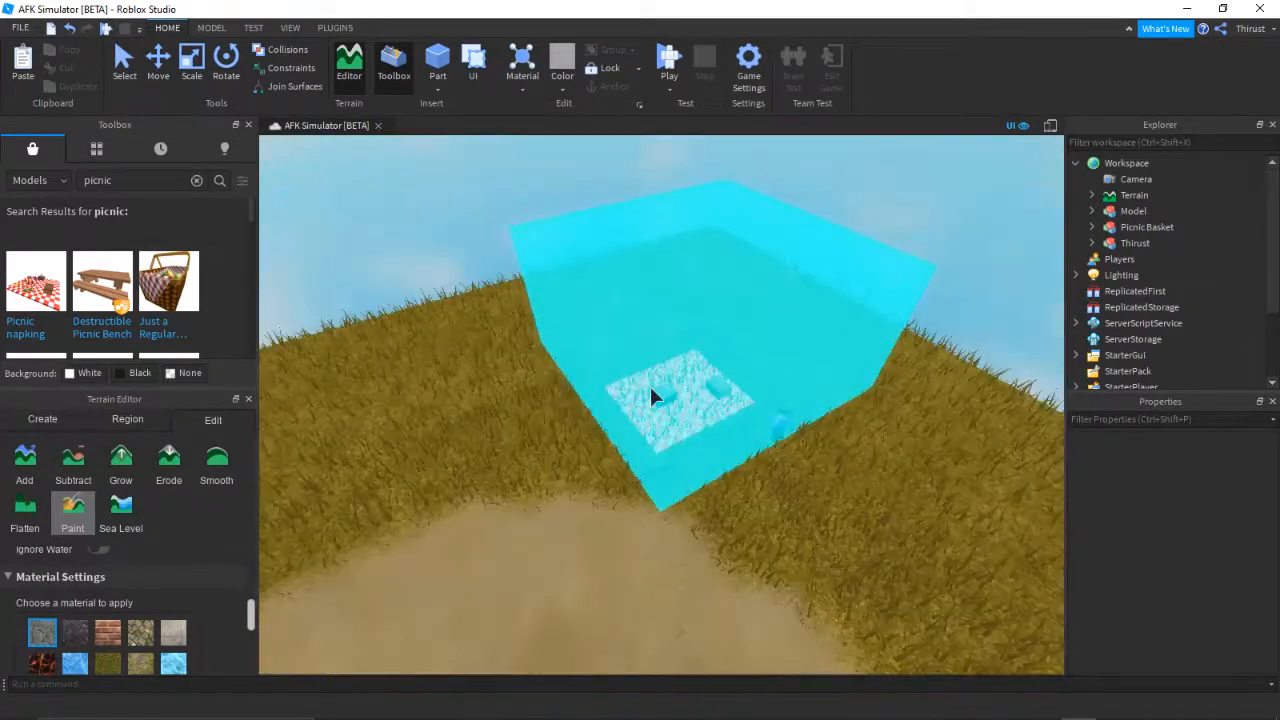
scroll(100, 640, up, 3)
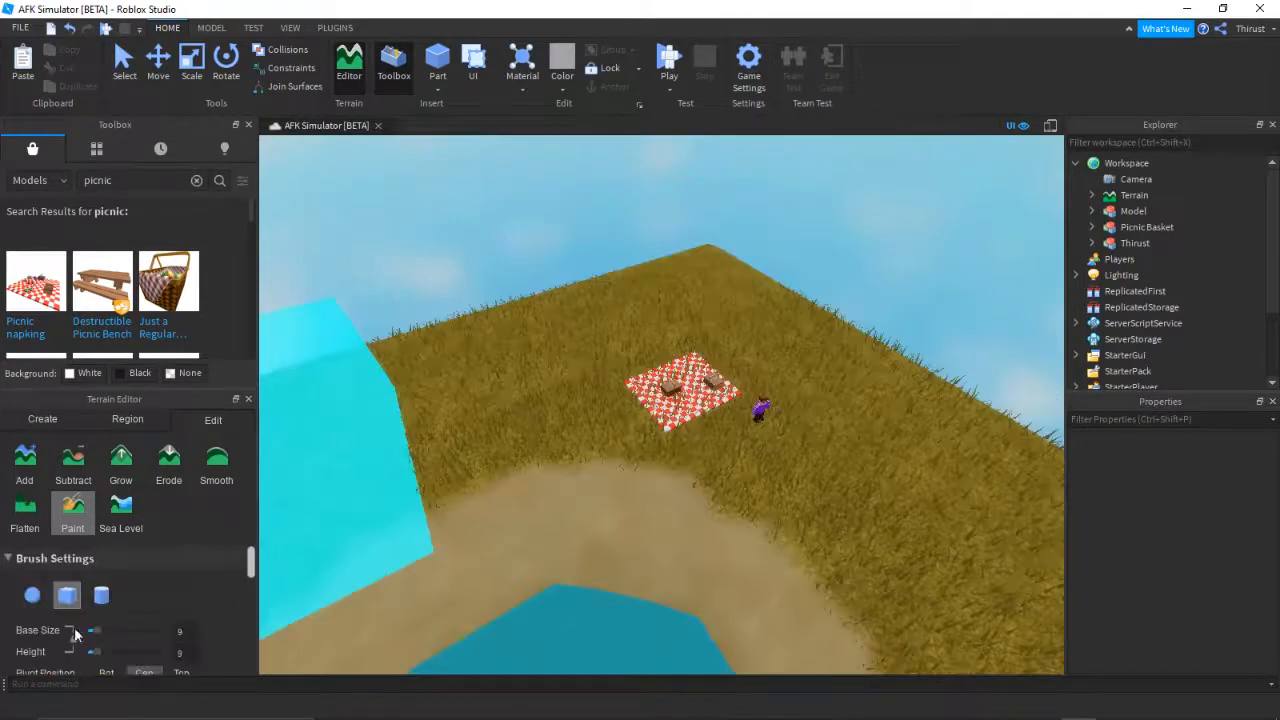
drag(97, 637, 89, 629)
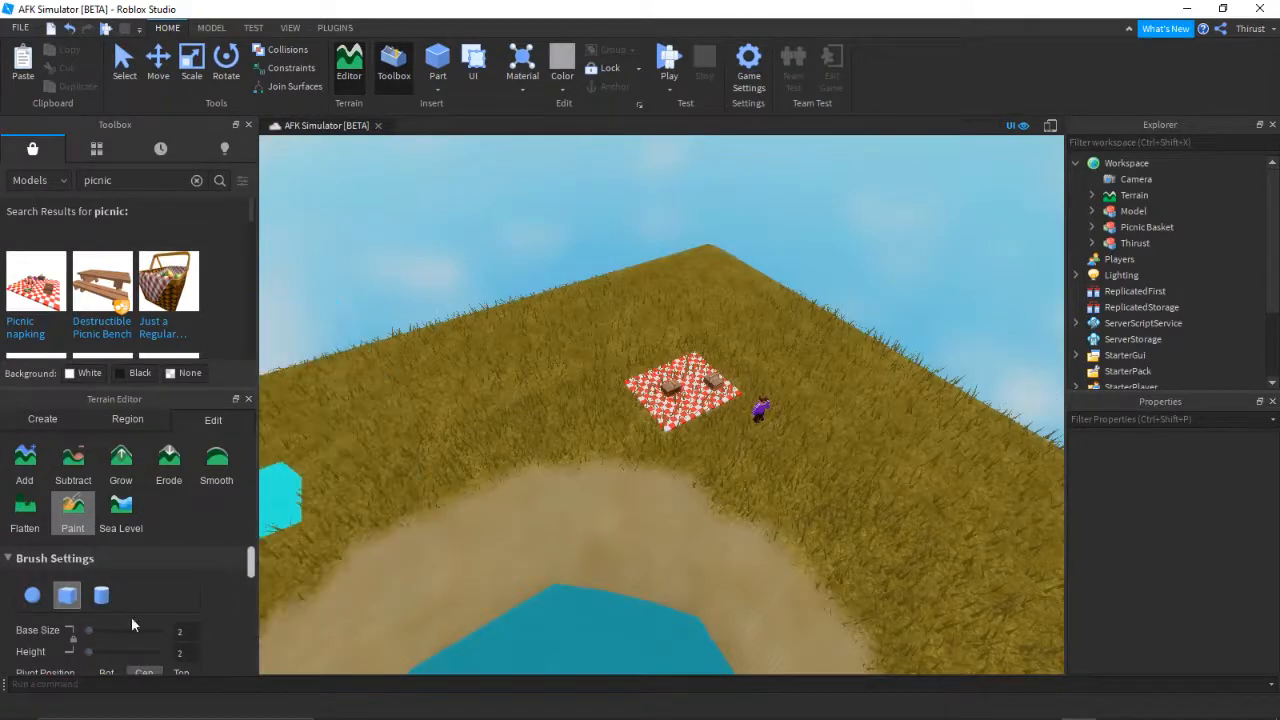
Paint the terrain beneath the whole picnic blanket with the grey material to clear the grass blades from it
scroll(683, 392, up, 10)
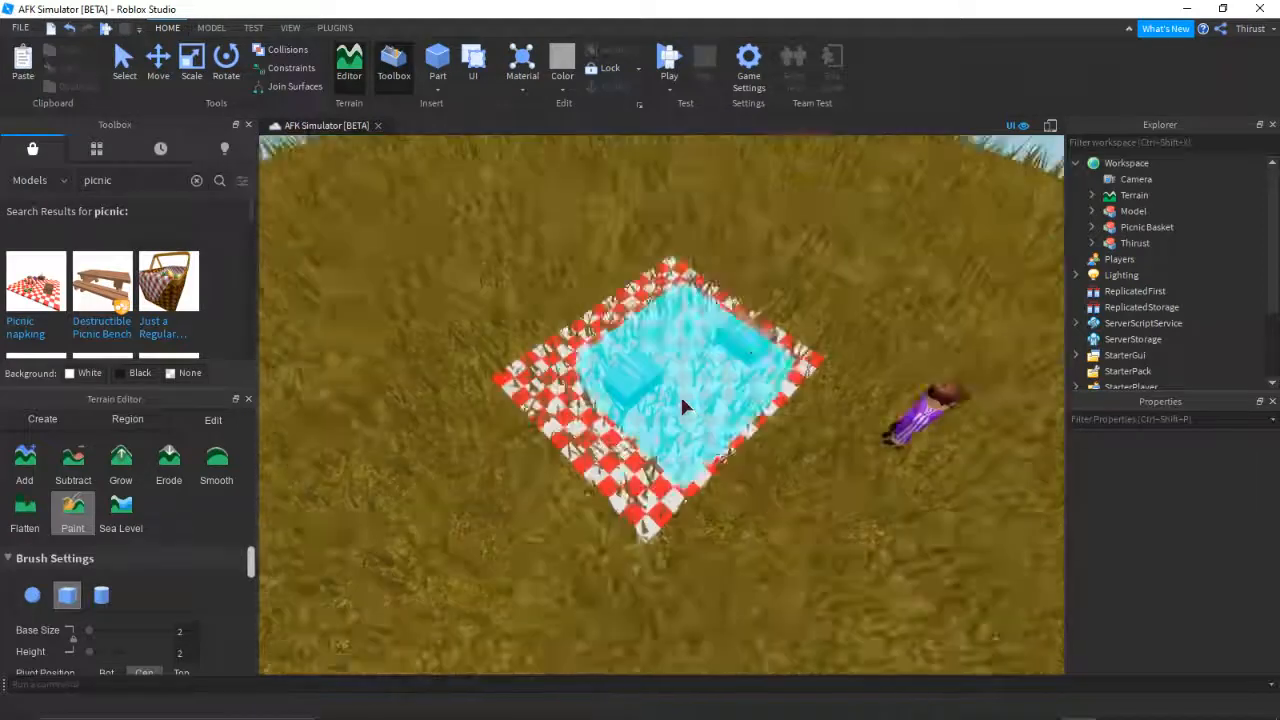
click(668, 422)
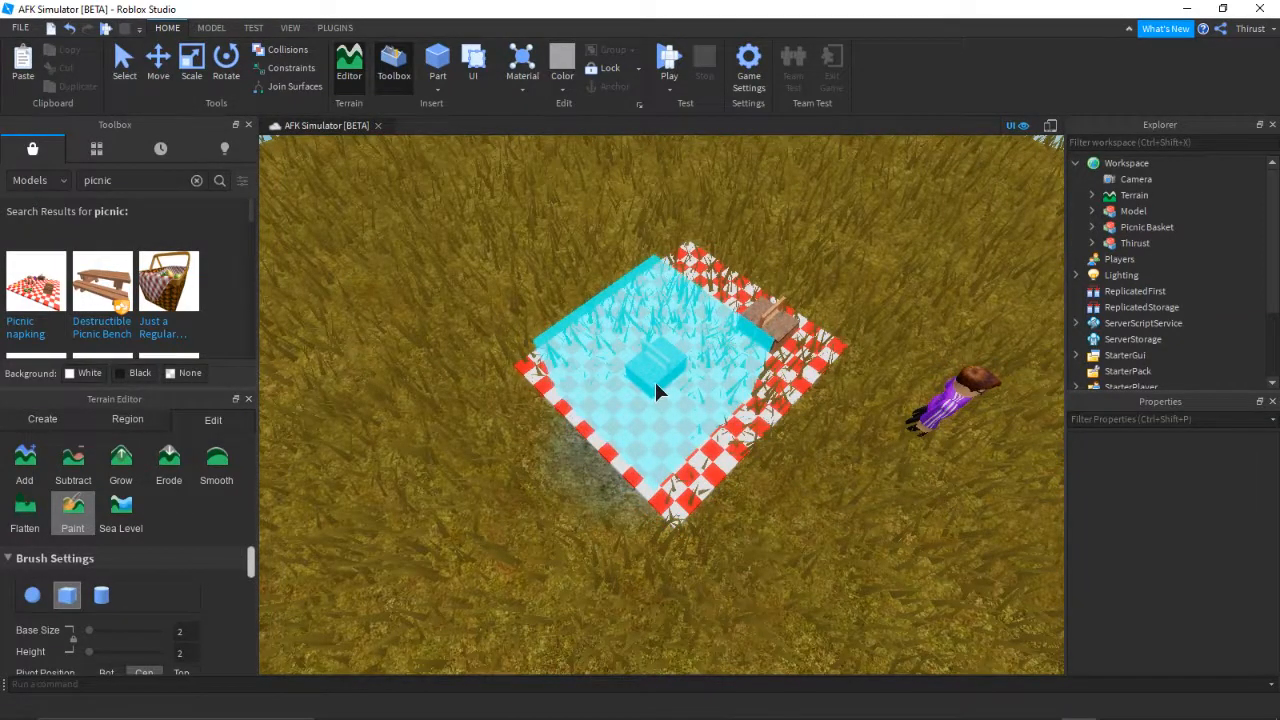
key(ctrl+z)
click(660, 388)
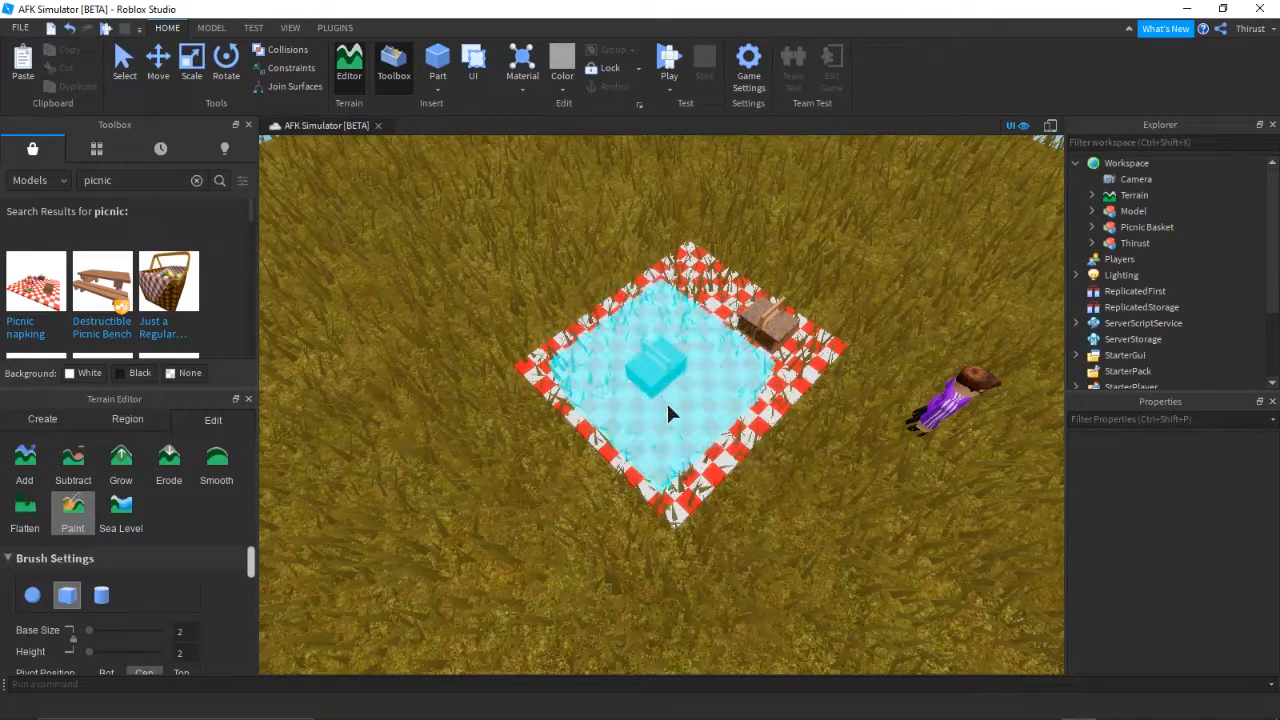
click(667, 405)
click(668, 420)
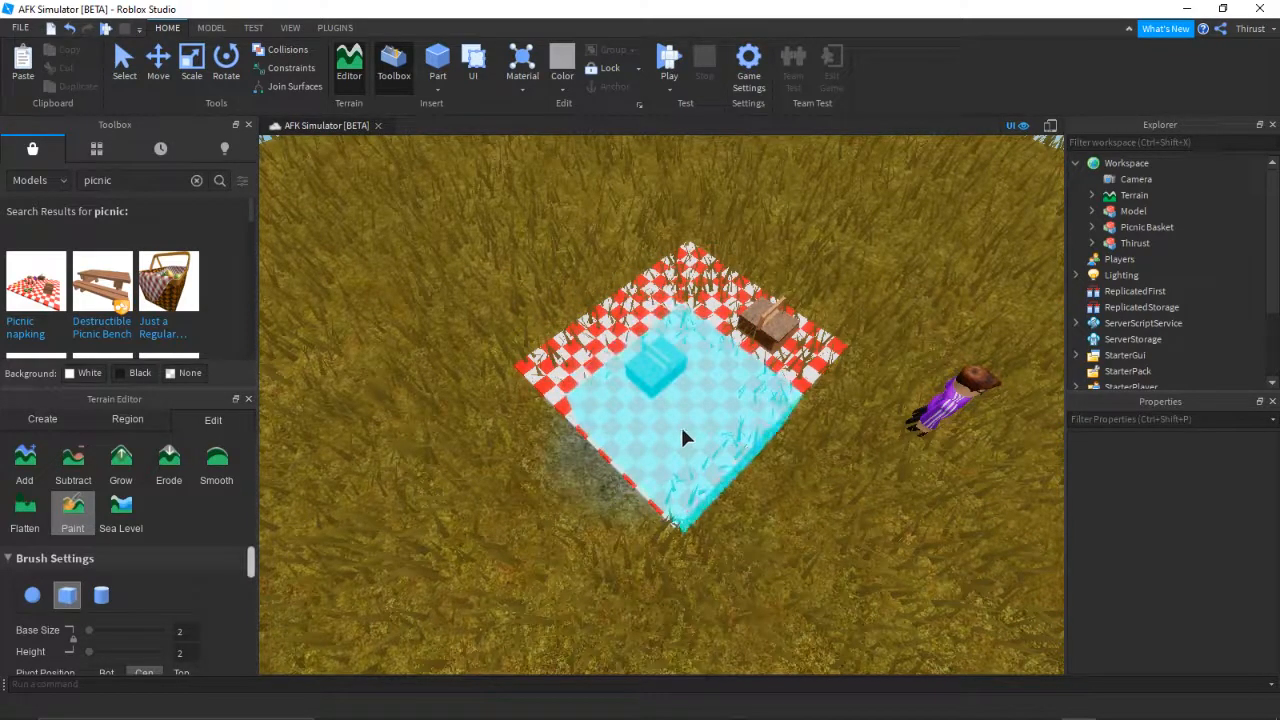
mouse_move(697, 411)
mouse_down()
mouse_move(750, 372)
mouse_move(734, 328)
mouse_move(703, 300)
mouse_move(598, 359)
mouse_up()
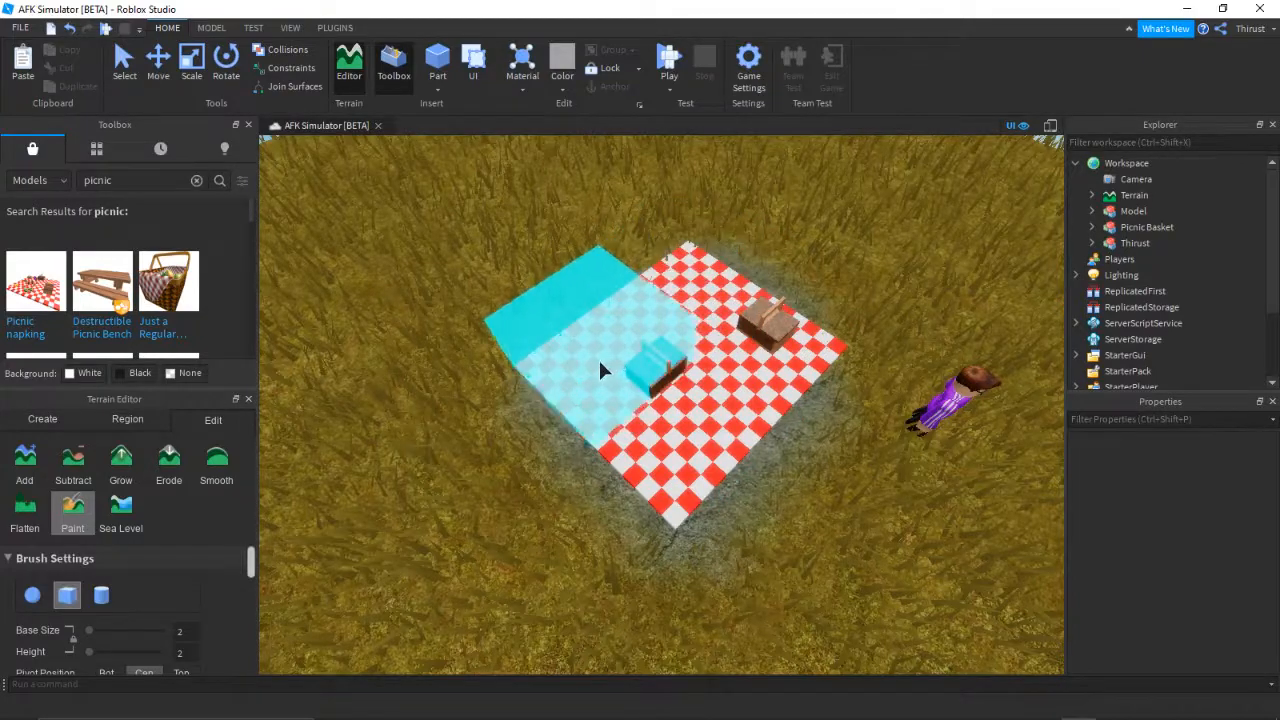
Set the Paint brush to size and height 1, enable Plane Lock, and choose the grass material
mouse_move(597, 366)
right_down()
mouse_move(626, 273)
mouse_move(644, 250)
mouse_move(660, 255)
right_up()
scroll(597, 367, up, 4)
scroll(645, 250, down, 2)
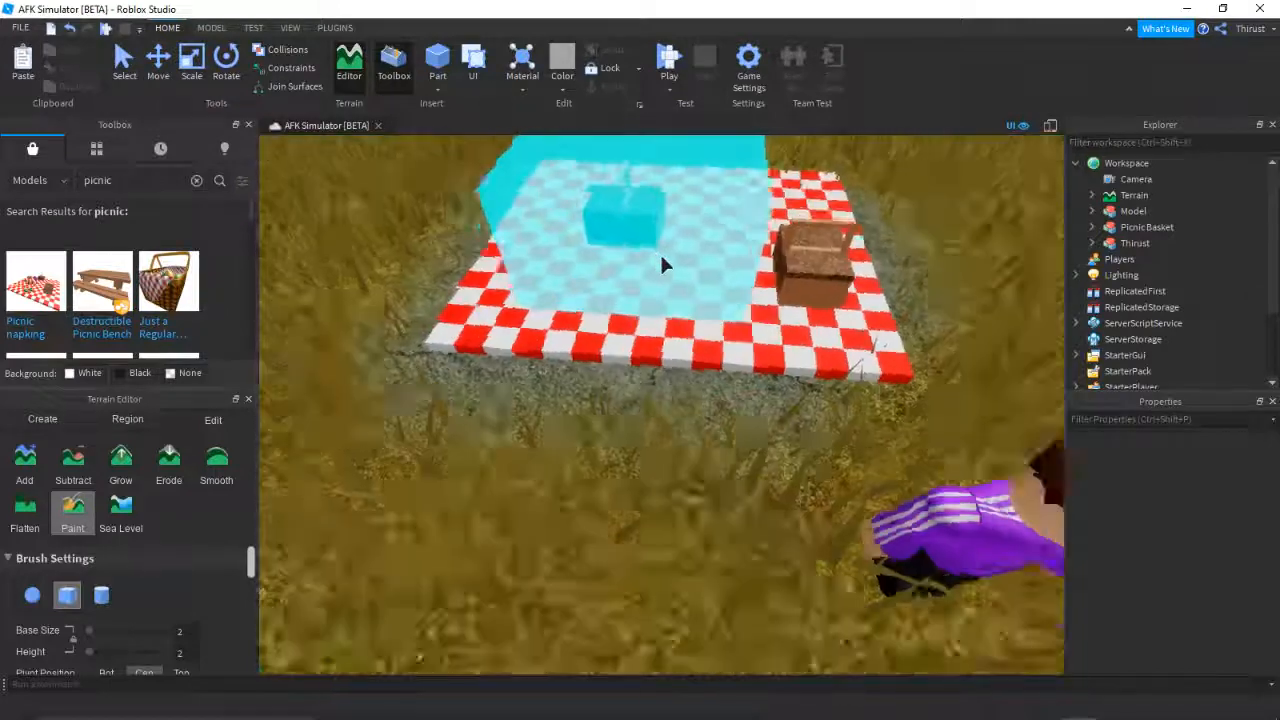
scroll(660, 255, down, 4)
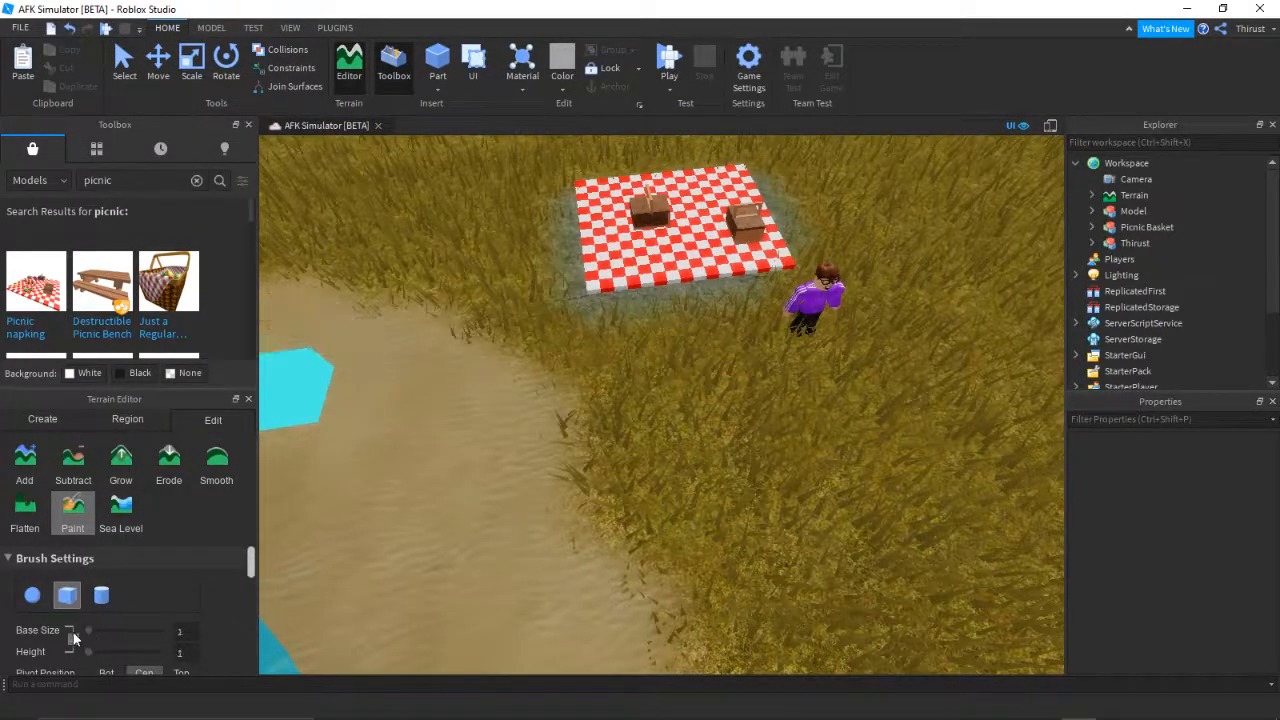
scroll(65, 627, down, 3)
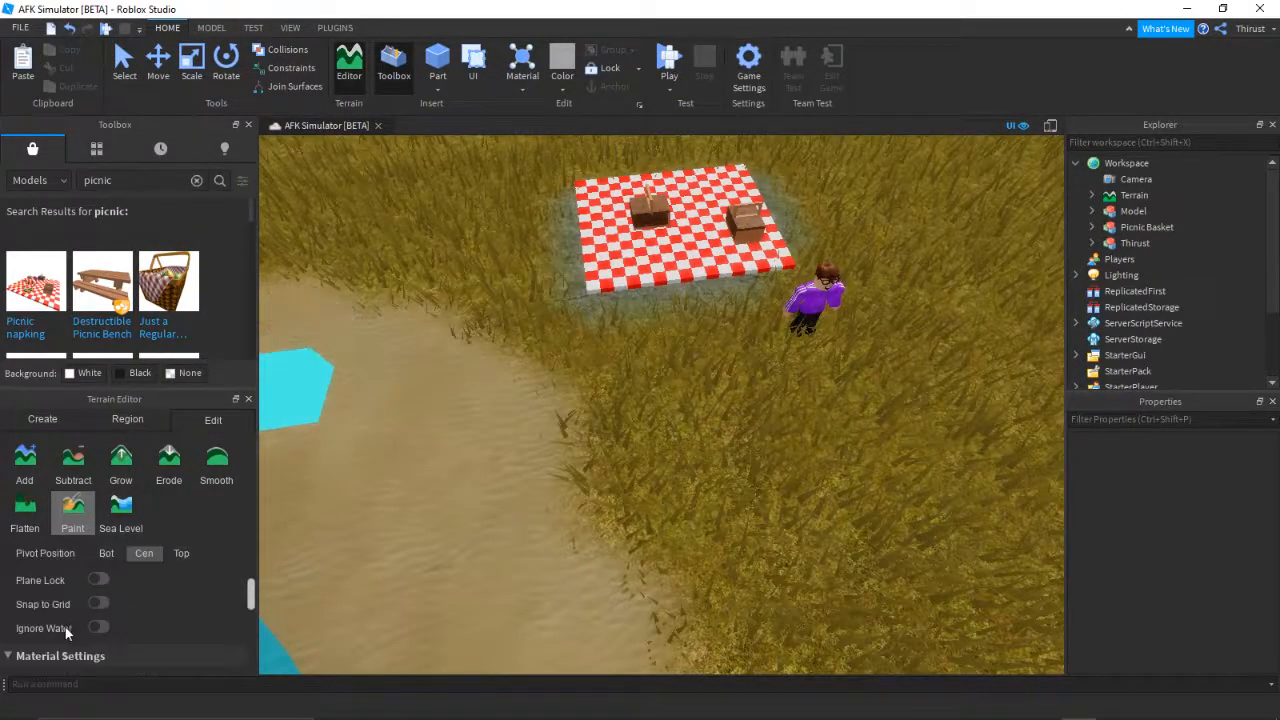
click(102, 578)
mouse_move(388, 397)
right_down()
mouse_move(392, 387)
mouse_move(410, 420)
right_up()
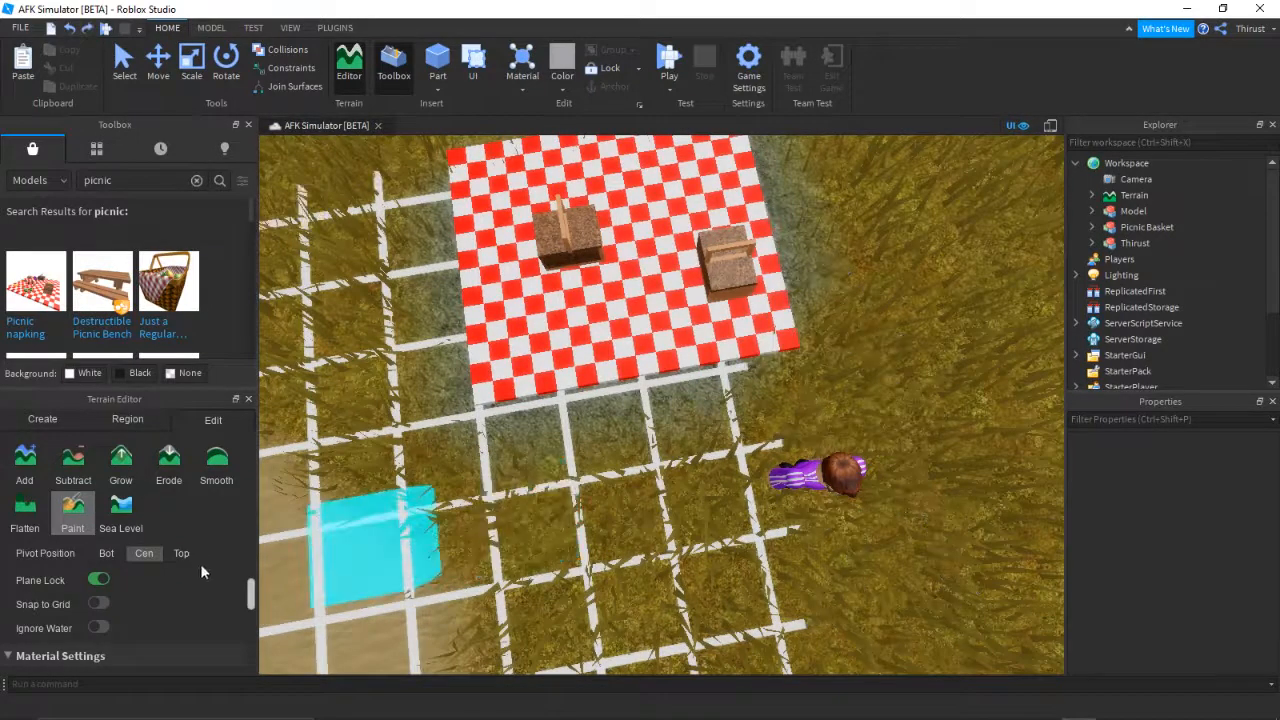
scroll(194, 572, down, 3)
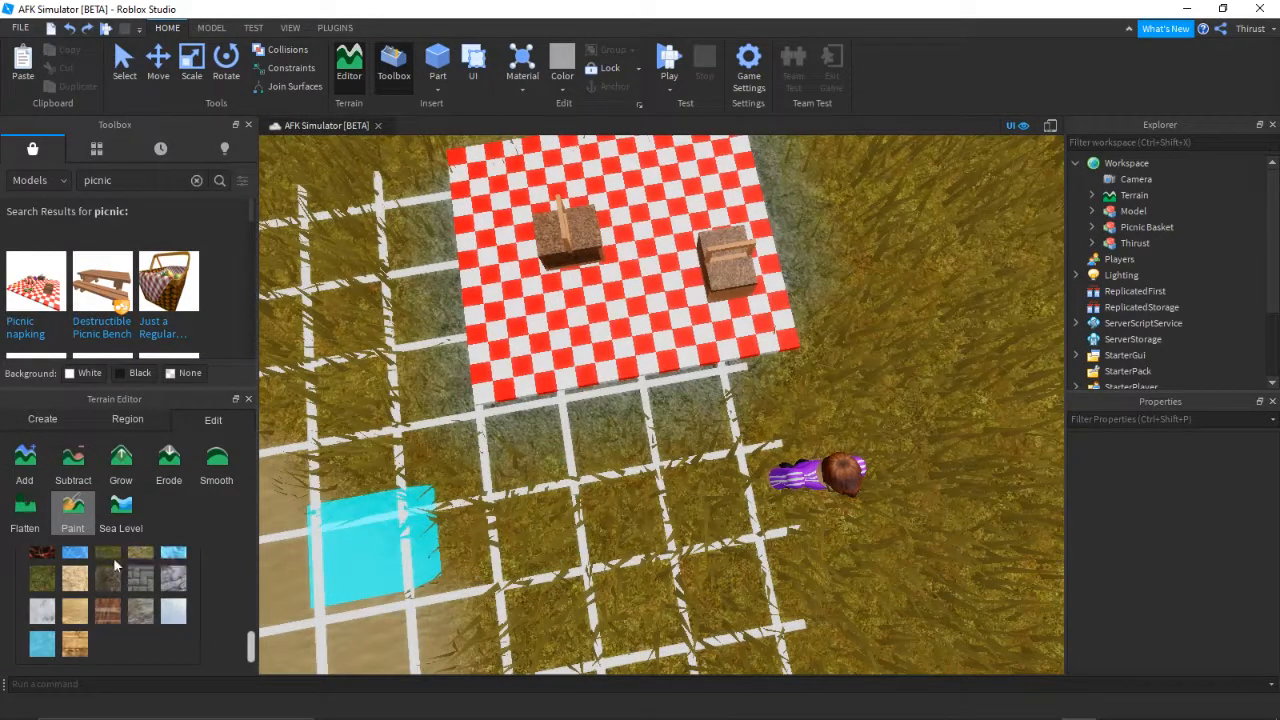
scroll(114, 562, up, 3)
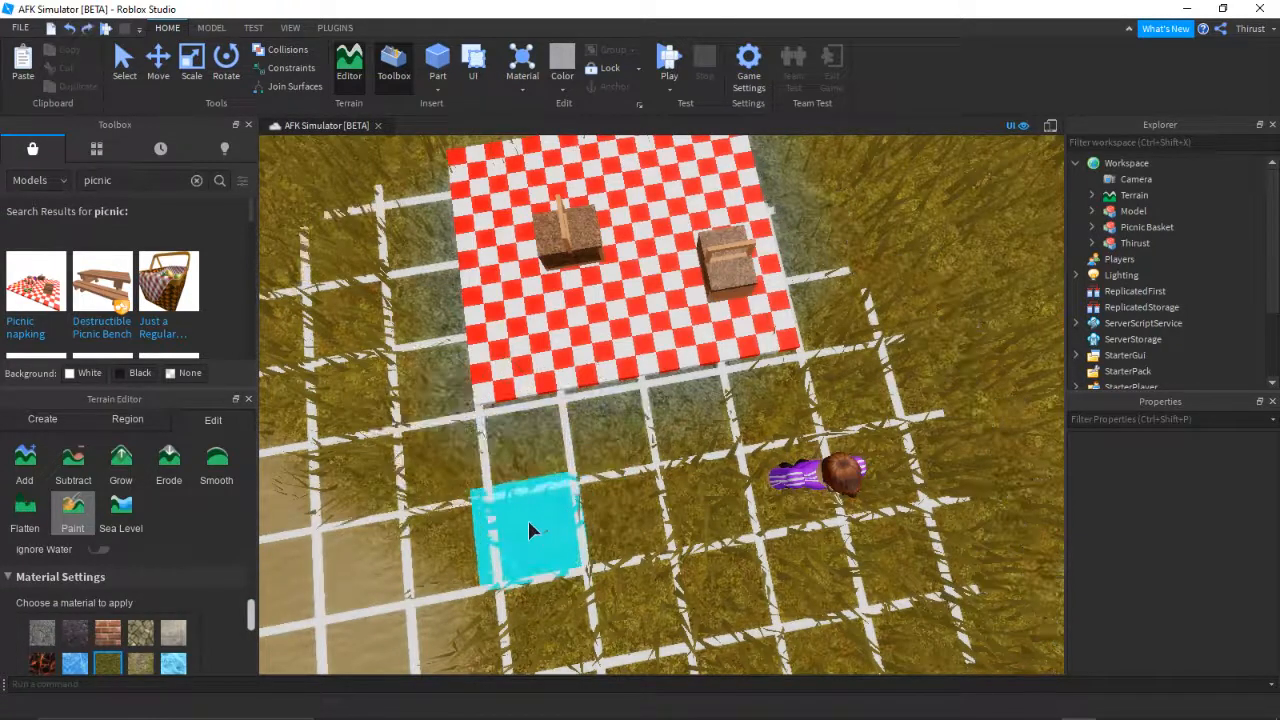
Paint grass back over the grey border around the picnic blanket and close the Terrain Editor
mouse_move(528, 521)
mouse_down()
mouse_move(743, 497)
mouse_move(547, 526)
mouse_move(634, 531)
mouse_move(712, 508)
mouse_move(553, 517)
mouse_up()
right_drag(552, 511, 552, 511)
scroll(640, 560, down, 3)
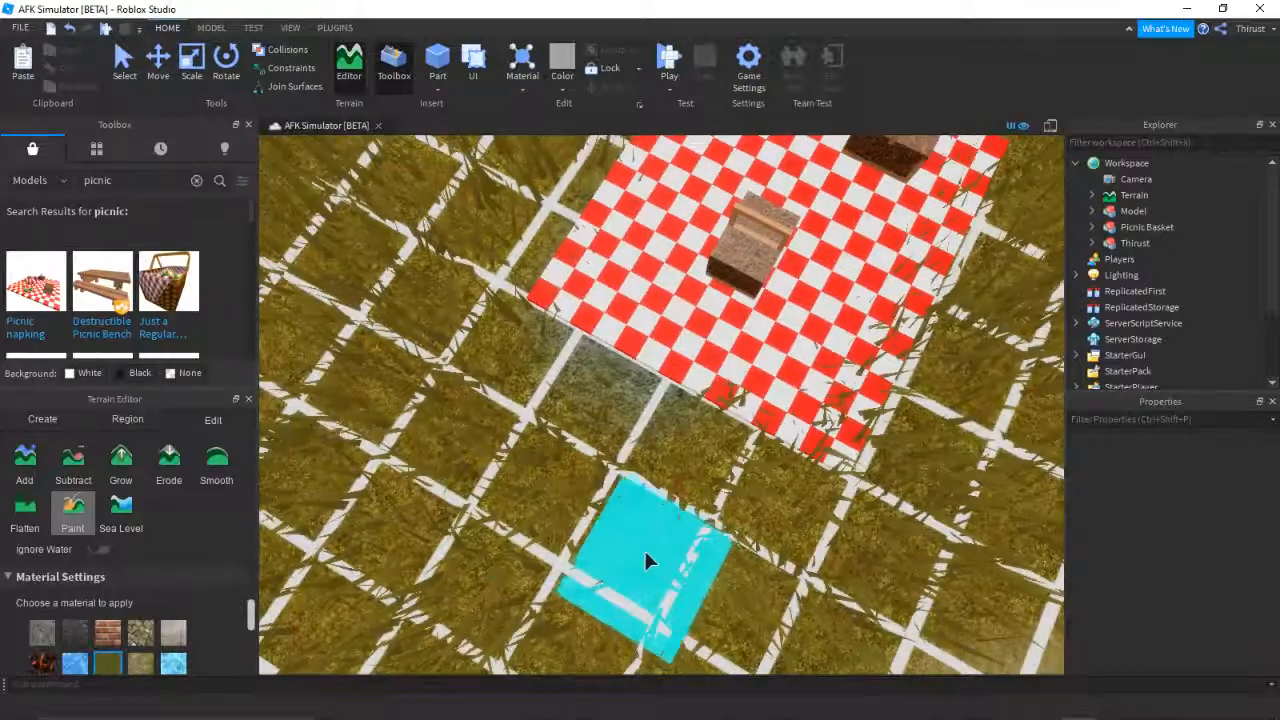
key(ctrl+z)
mouse_move(646, 553)
mouse_down()
mouse_move(612, 532)
mouse_move(660, 548)
mouse_move(669, 532)
mouse_up()
right_drag(669, 532, 666, 550)
scroll(667, 540, up, 5)
scroll(665, 541, down, 2)
scroll(665, 542, down, 5)
scroll(668, 552, up, 5)
key(s)
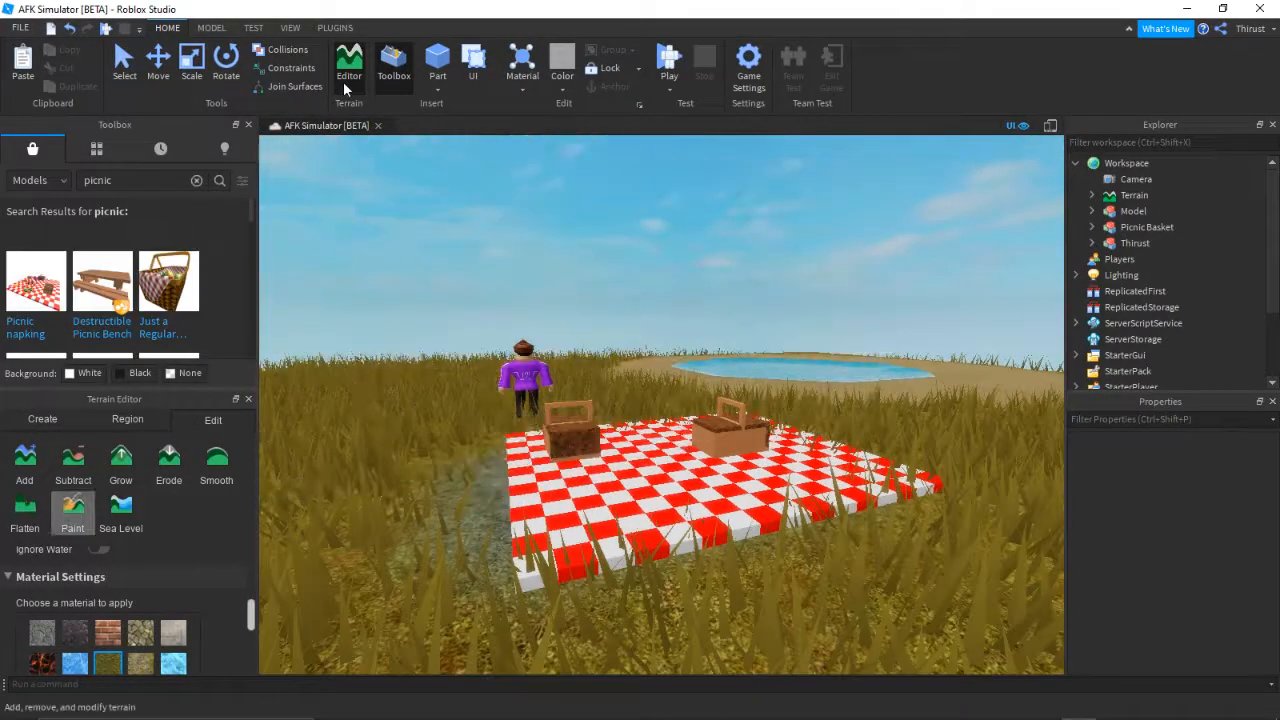
click(345, 78)
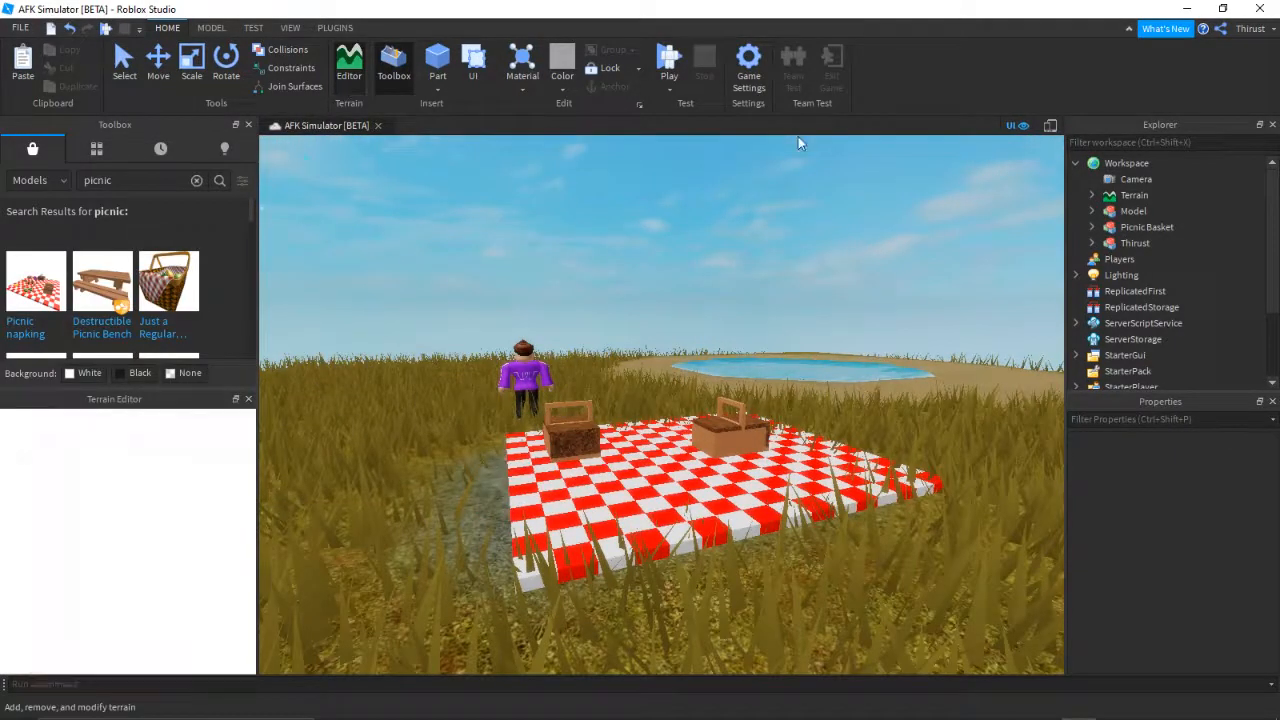
Set the Lighting service's FogEnd to 700
click(1113, 280)
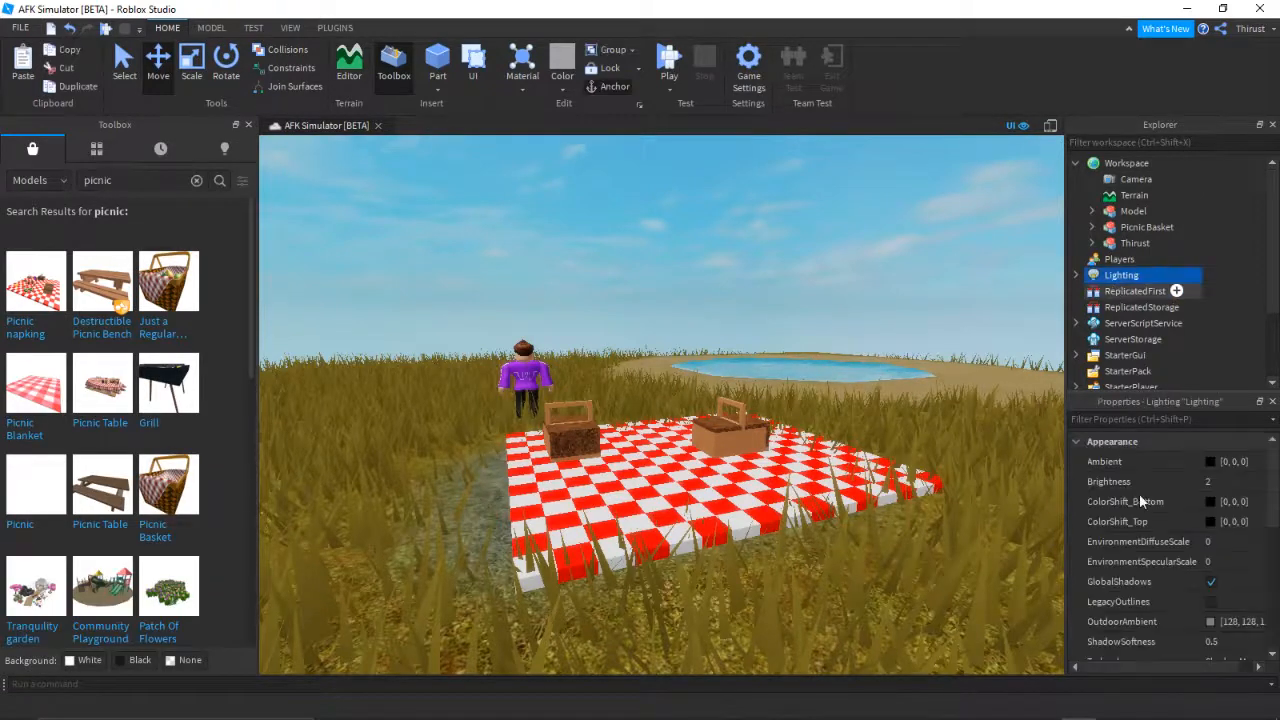
scroll(1159, 492, down, 1)
scroll(1199, 556, down, 2)
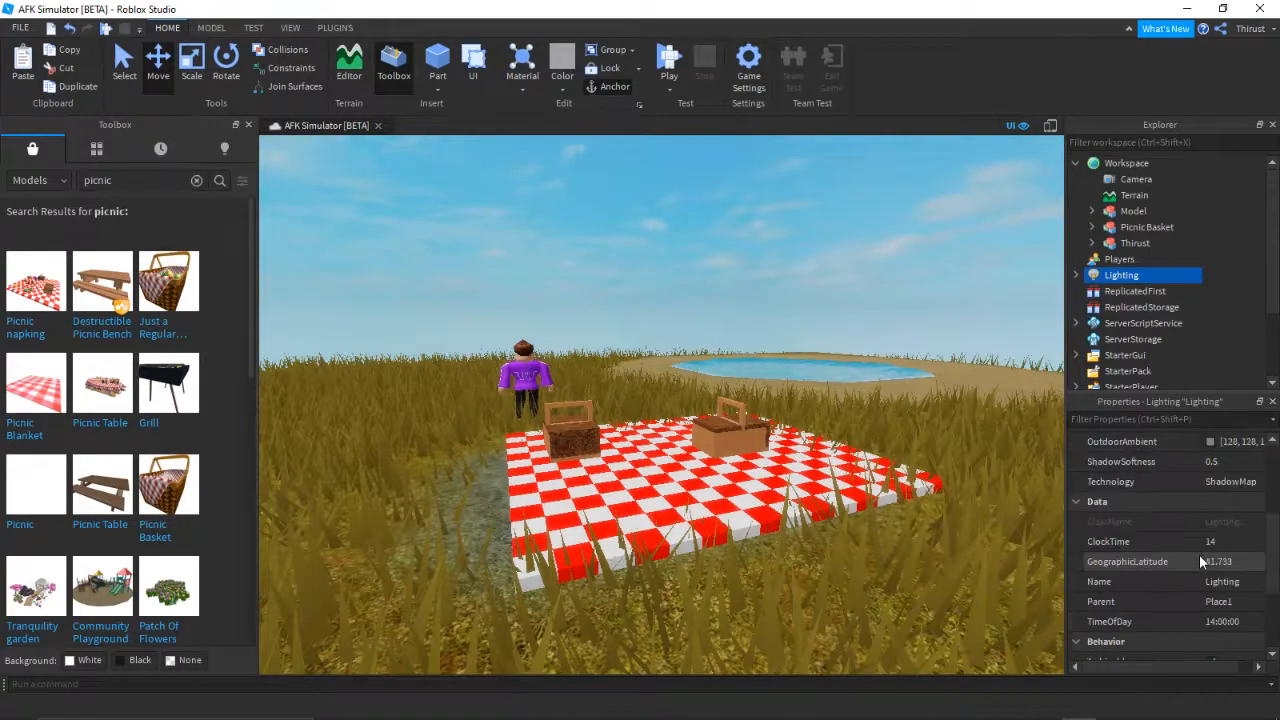
scroll(1205, 560, down, 1)
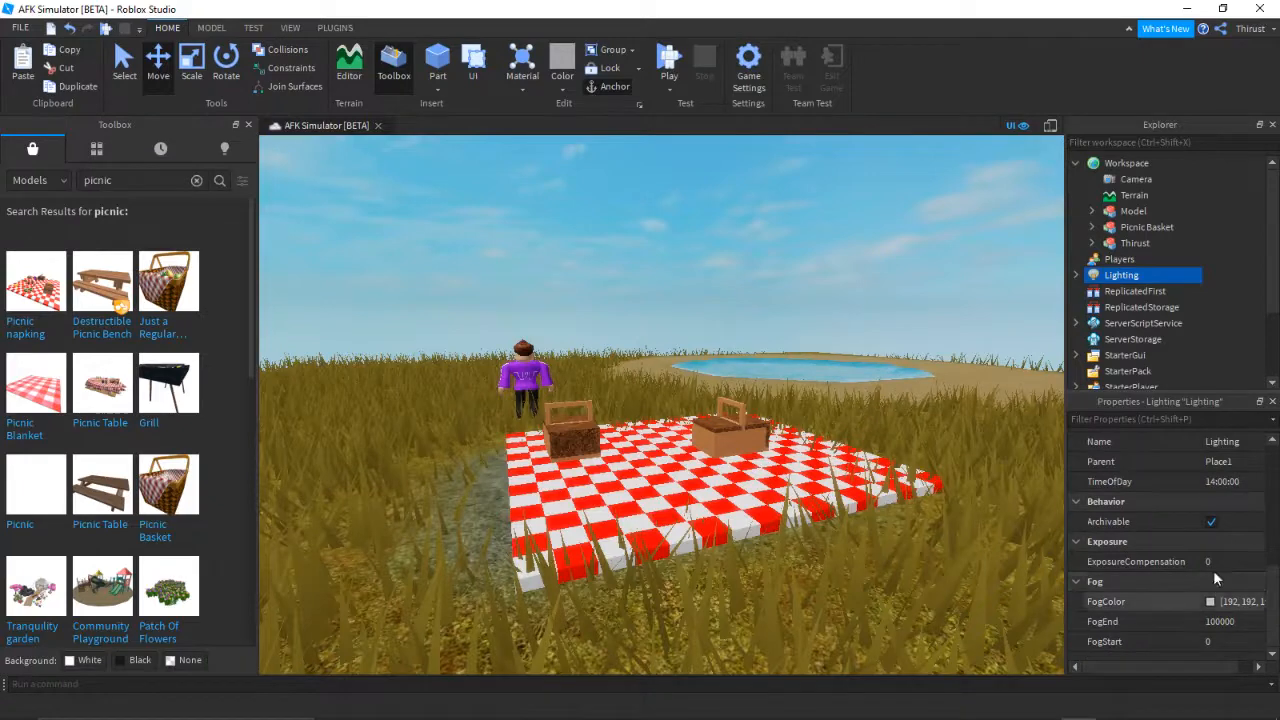
click(1224, 622)
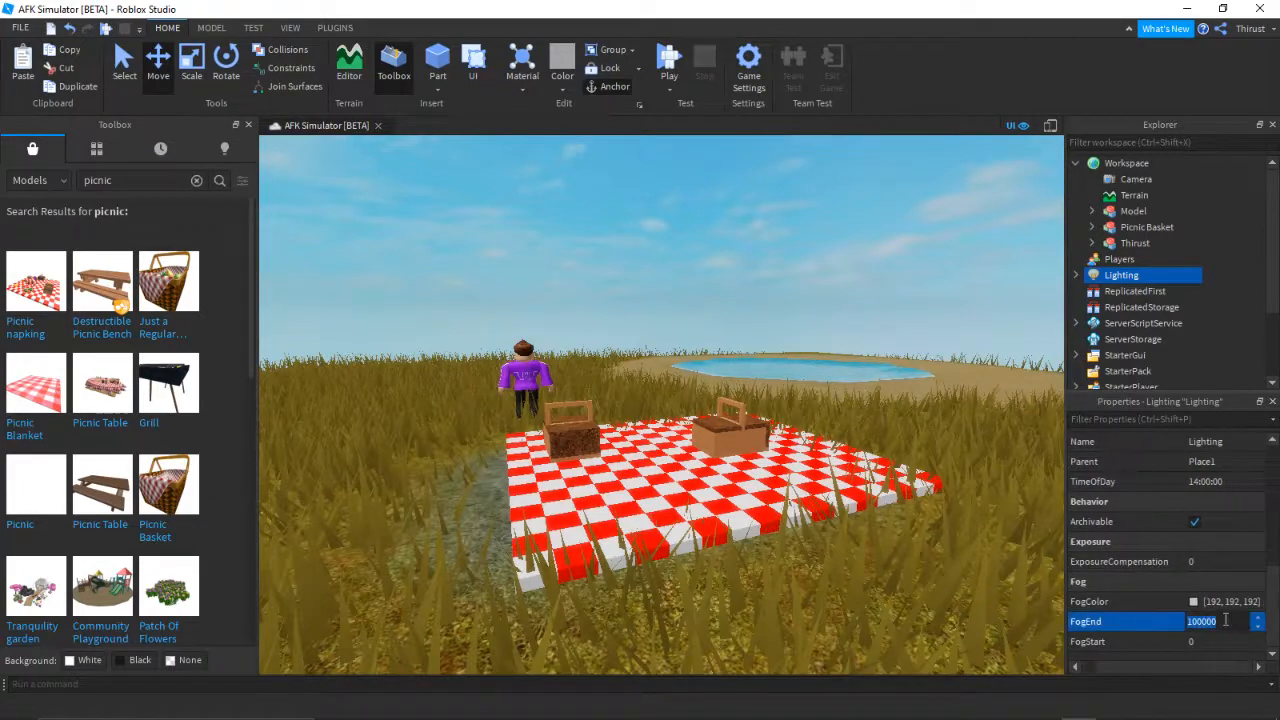
text(700)
key(Return)
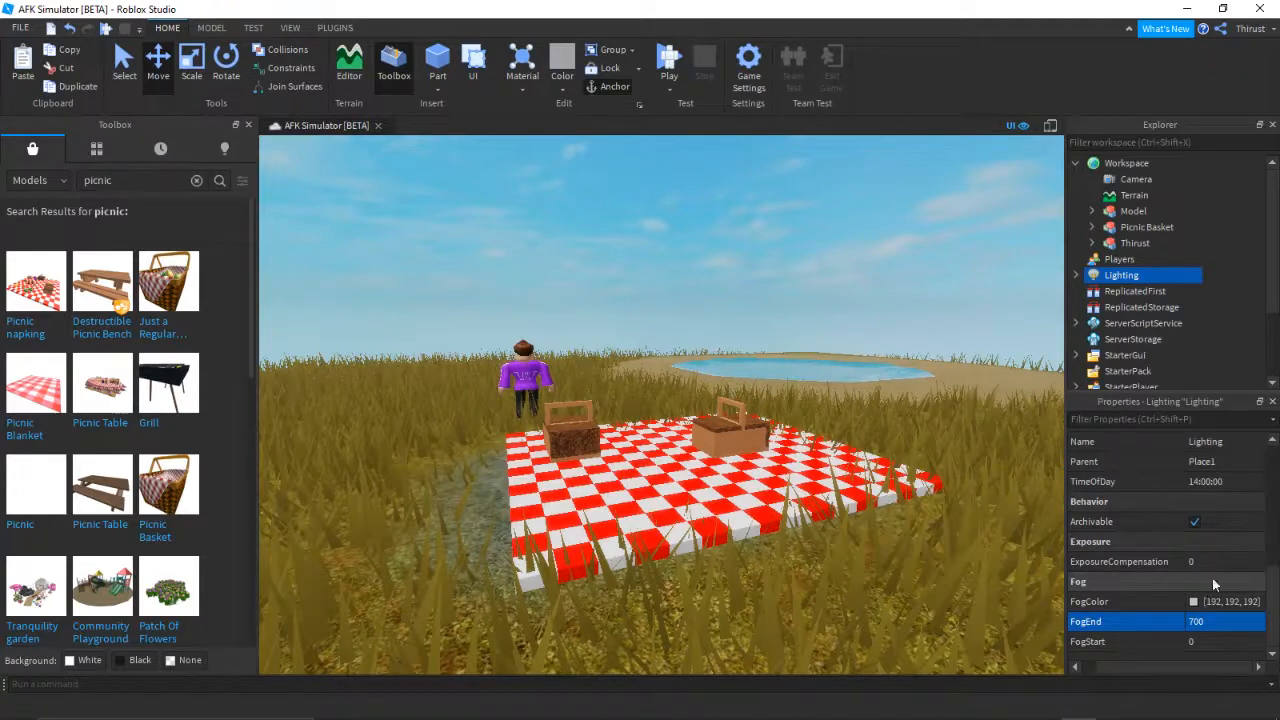
Try a FogEnd of 11 for the Lighting service, and set FogEnd to 500
click(1205, 622)
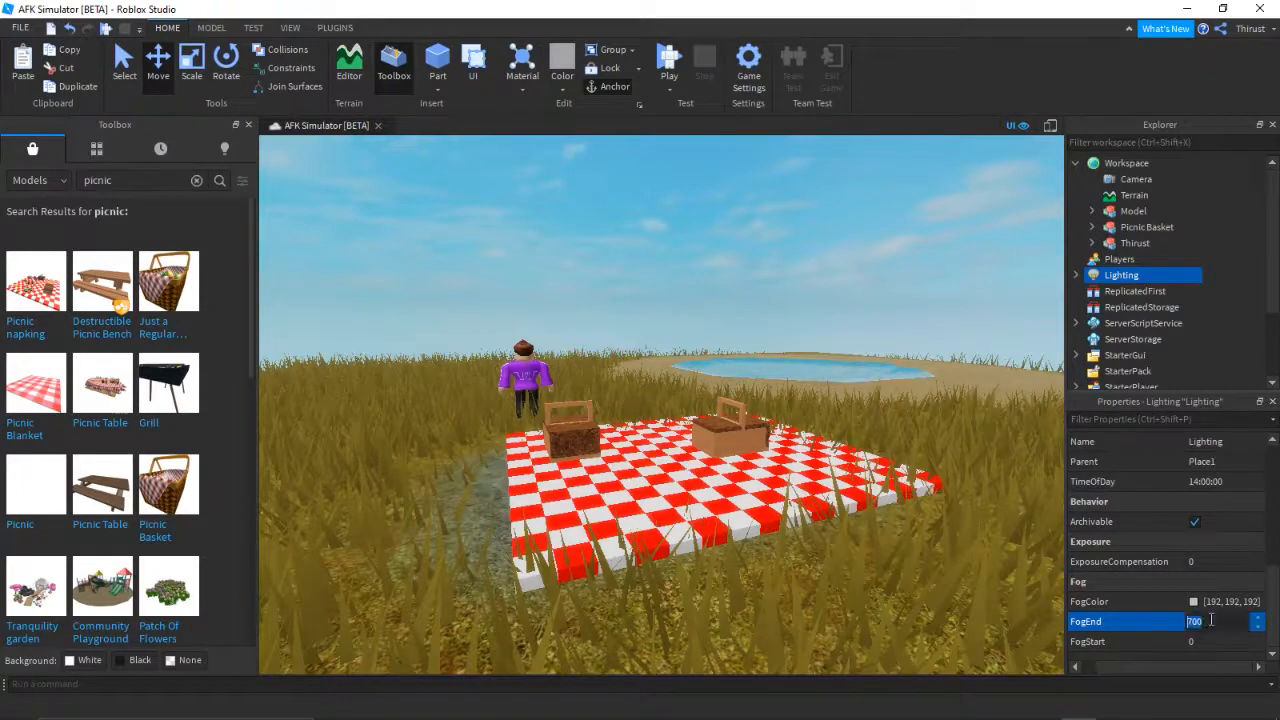
text(11)
key(Return)
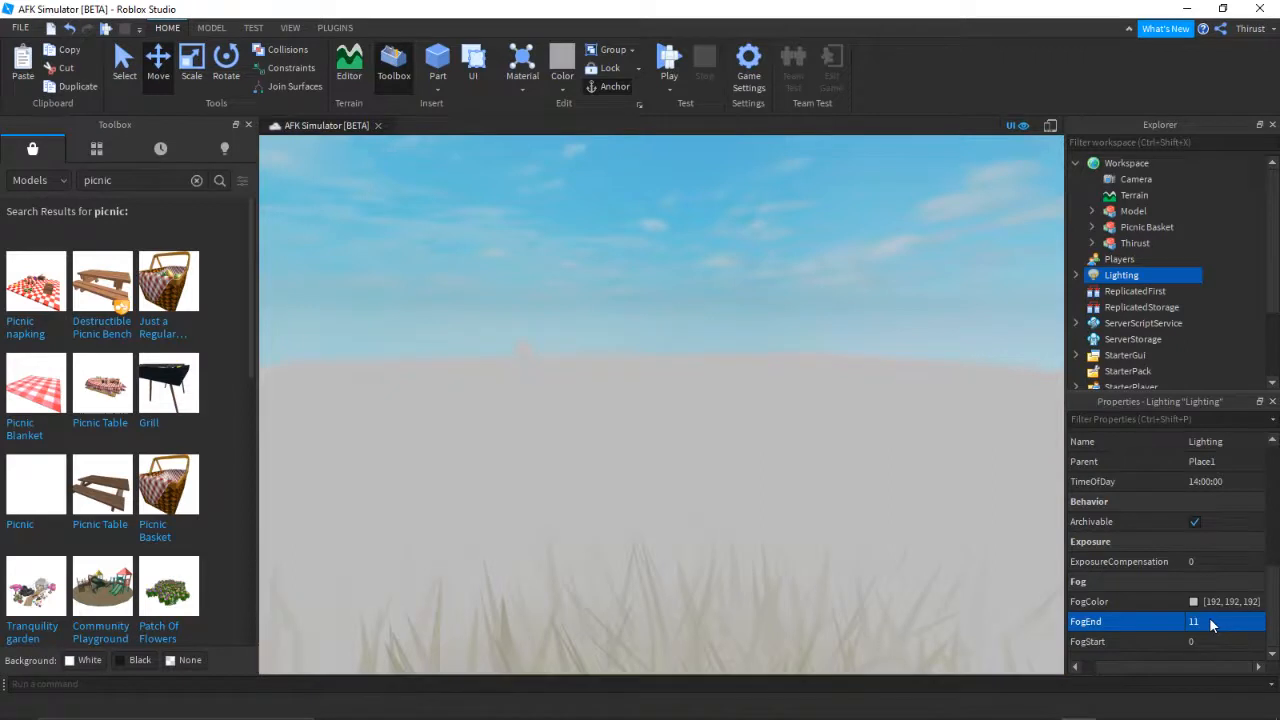
click(1210, 620)
text(400)
key(Return)
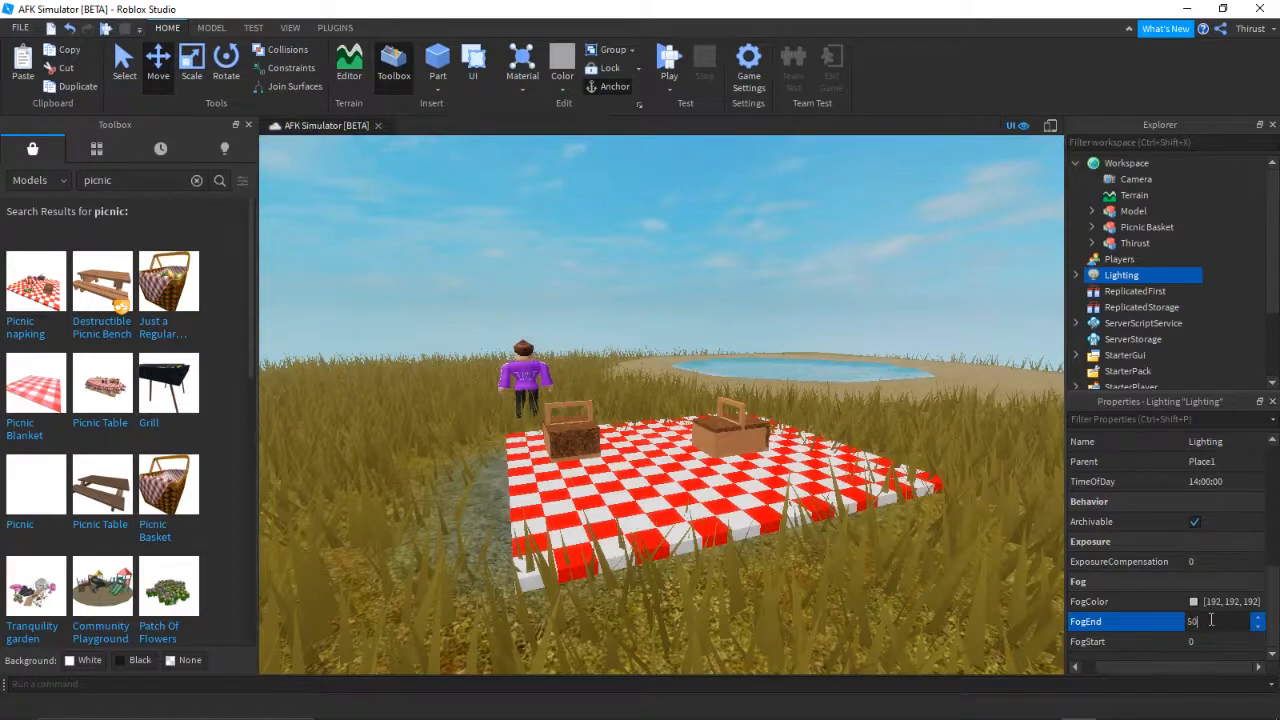
click(690, 213)
key(w)
right_drag(690, 213, 973, 213)
key(s)
Set the Lighting service's TimeOfDay to 07:00:00
click(1120, 275)
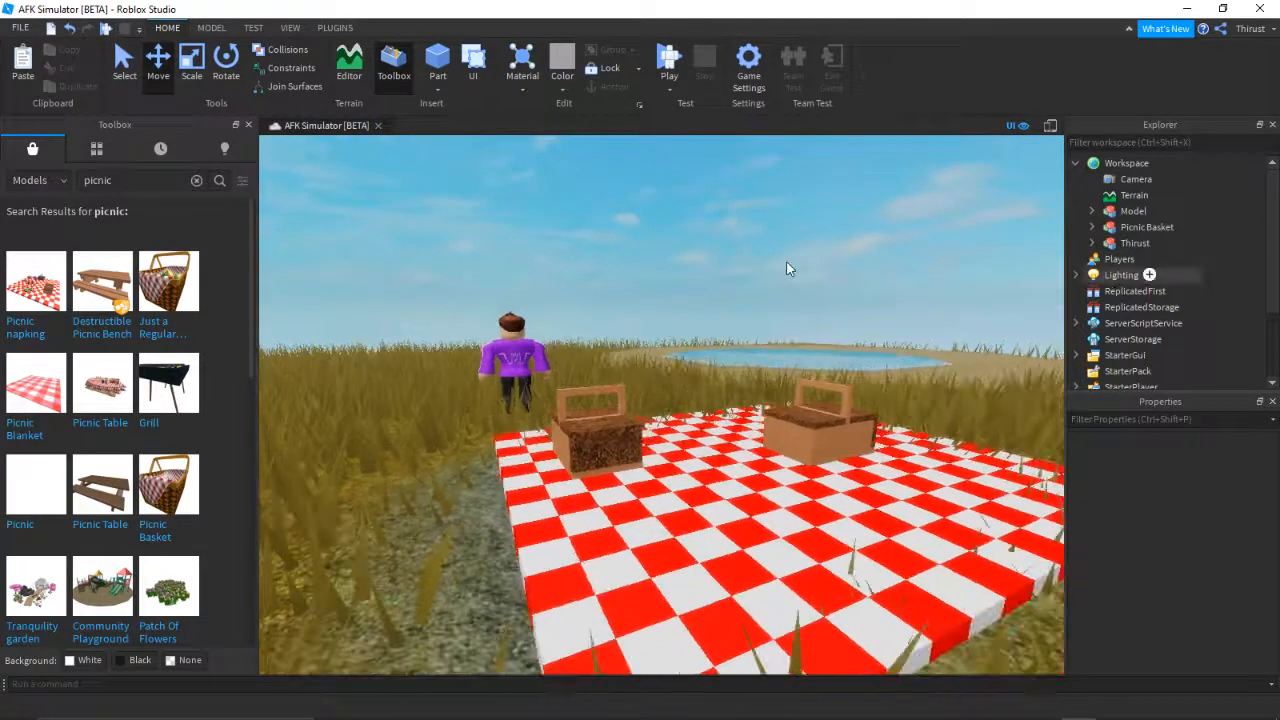
right_drag(786, 262, 786, 262)
key(s)
key(w)
key(s)
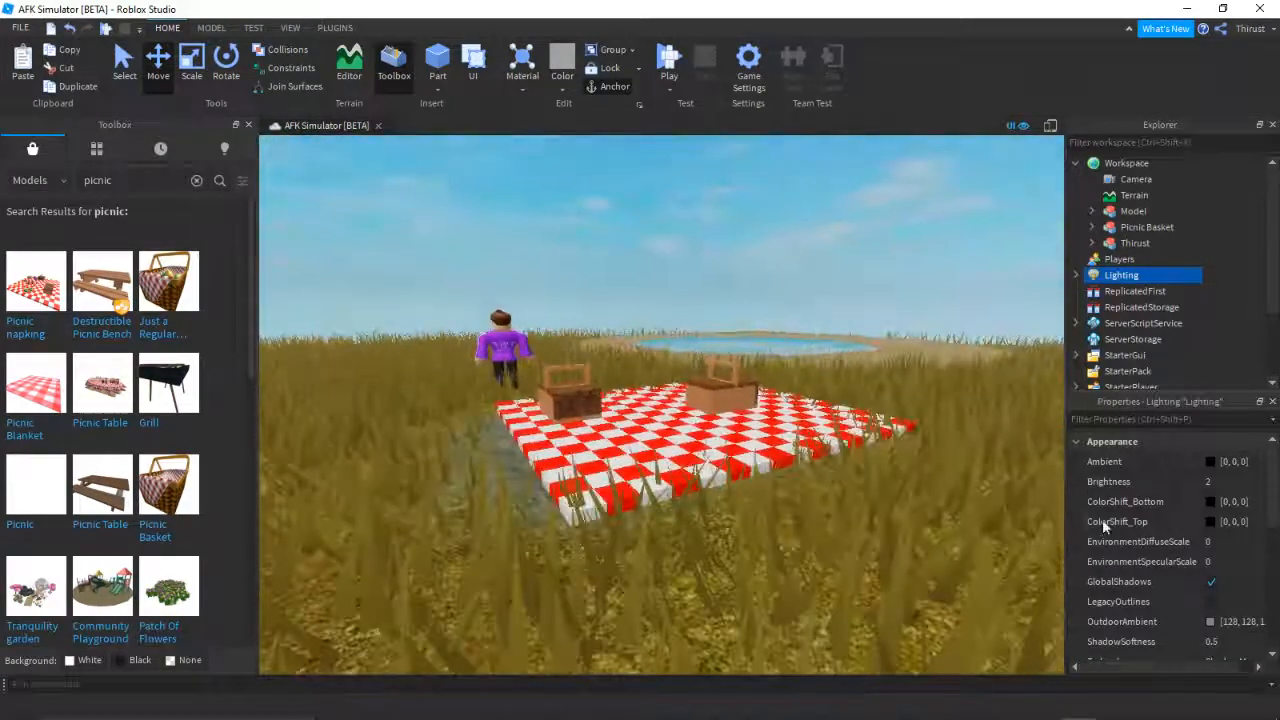
scroll(1128, 510, down, 5)
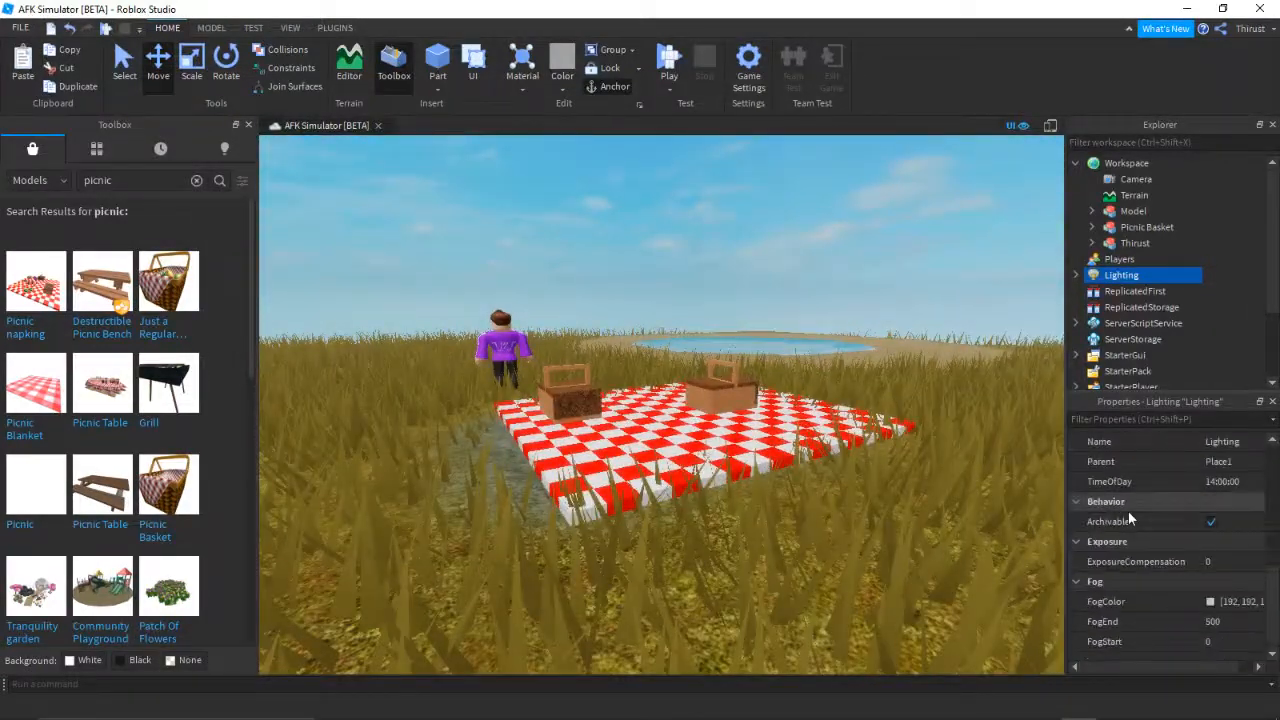
click(1226, 484)
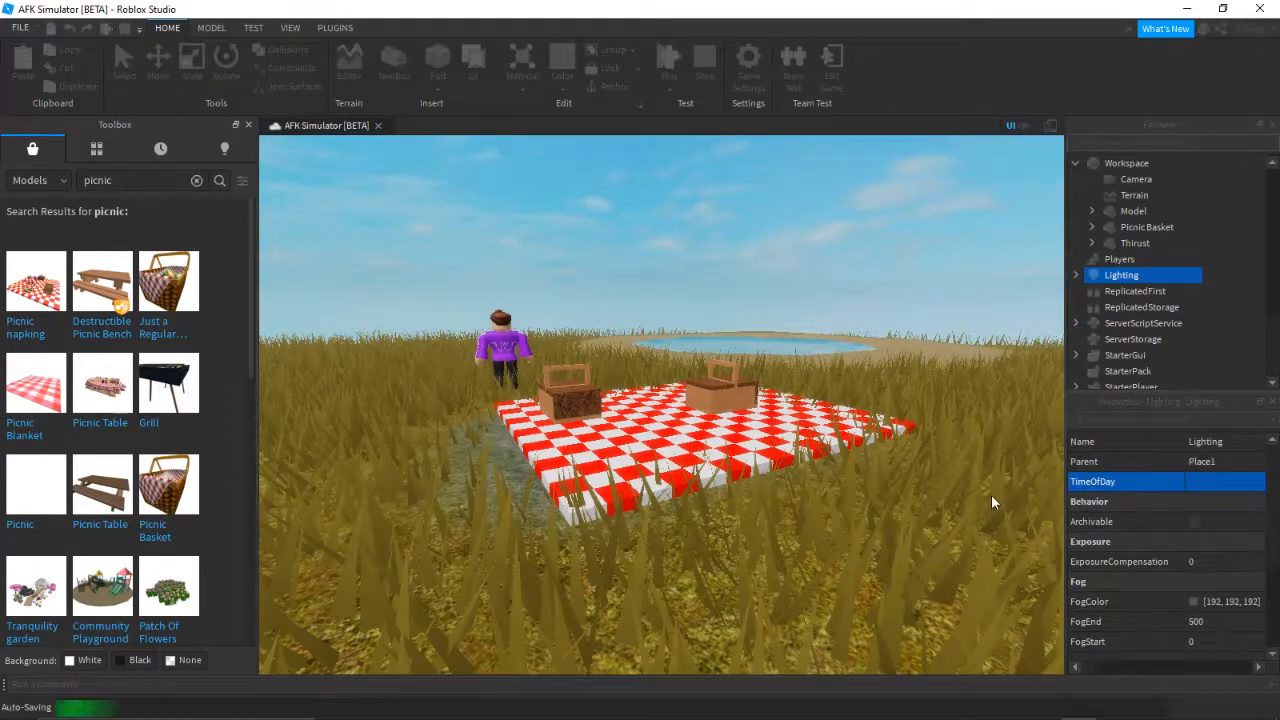
key(w)
right_drag(991, 494, 1021, 475)
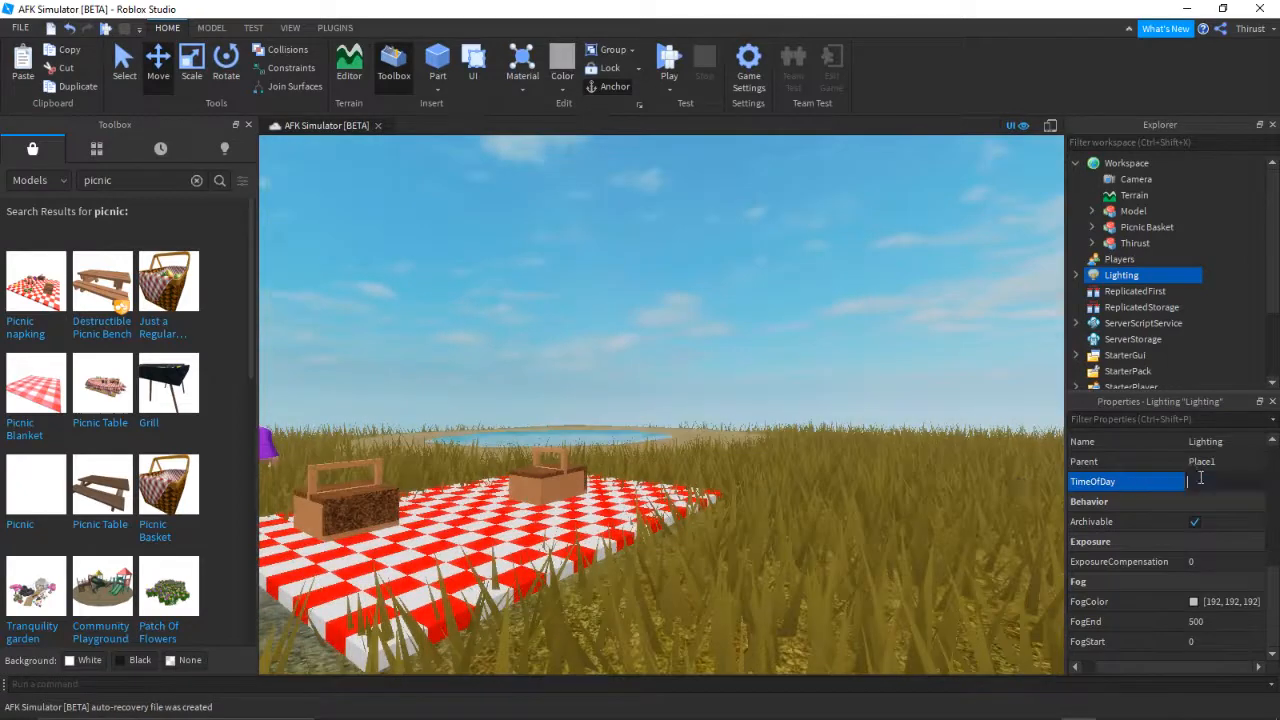
key(Return)
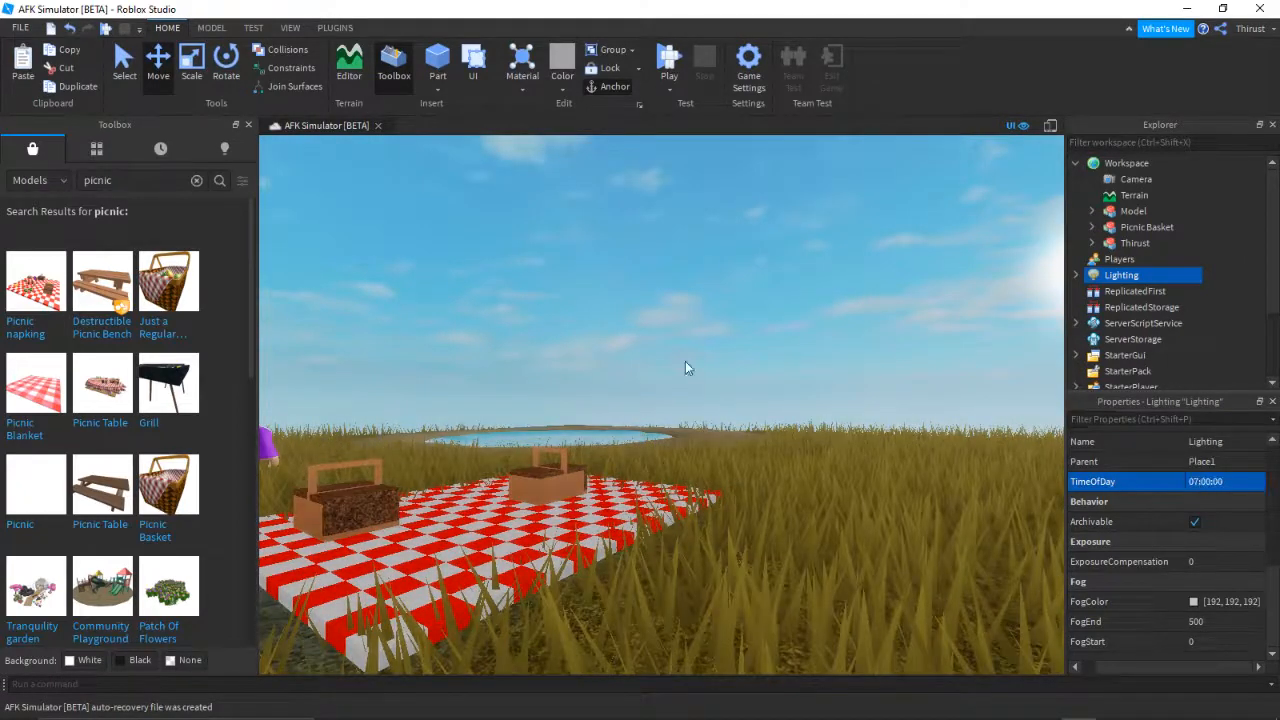
Examine the sun, pond, character and picnic blanket from several distances under the morning lighting
mouse_move(643, 353)
right_down()
mouse_move(609, 375)
mouse_move(644, 360)
mouse_move(647, 341)
right_up()
key(s)
key(a)
scroll(644, 360, up, 2)
scroll(643, 358, down, 6)
scroll(643, 357, down, 5)
scroll(643, 357, up, 3)
scroll(647, 341, up, 6)
key(d)
key(s)
key(a)
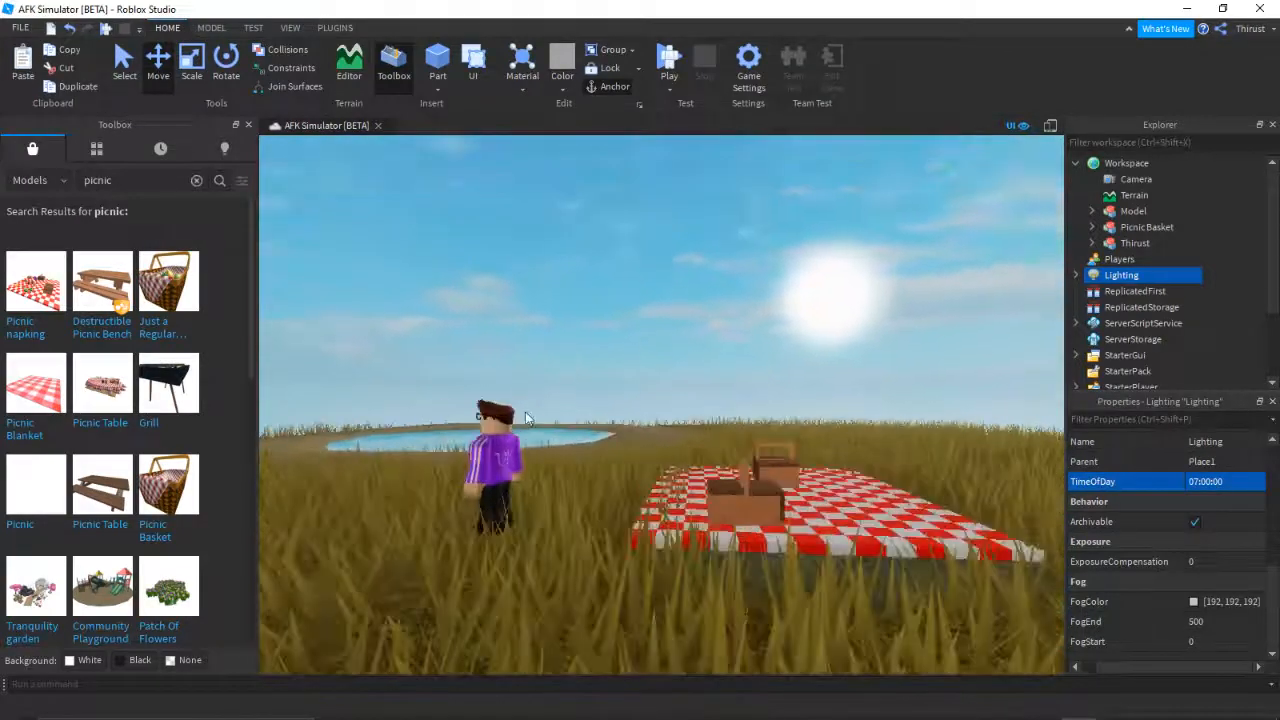
Move the character from the grass to the far basket on the picnic blanket
click(1074, 277)
click(1074, 276)
drag(459, 458, 795, 482)
key(w)
key(d)
right_drag(795, 482, 797, 489)
key(s)
drag(613, 390, 613, 390)
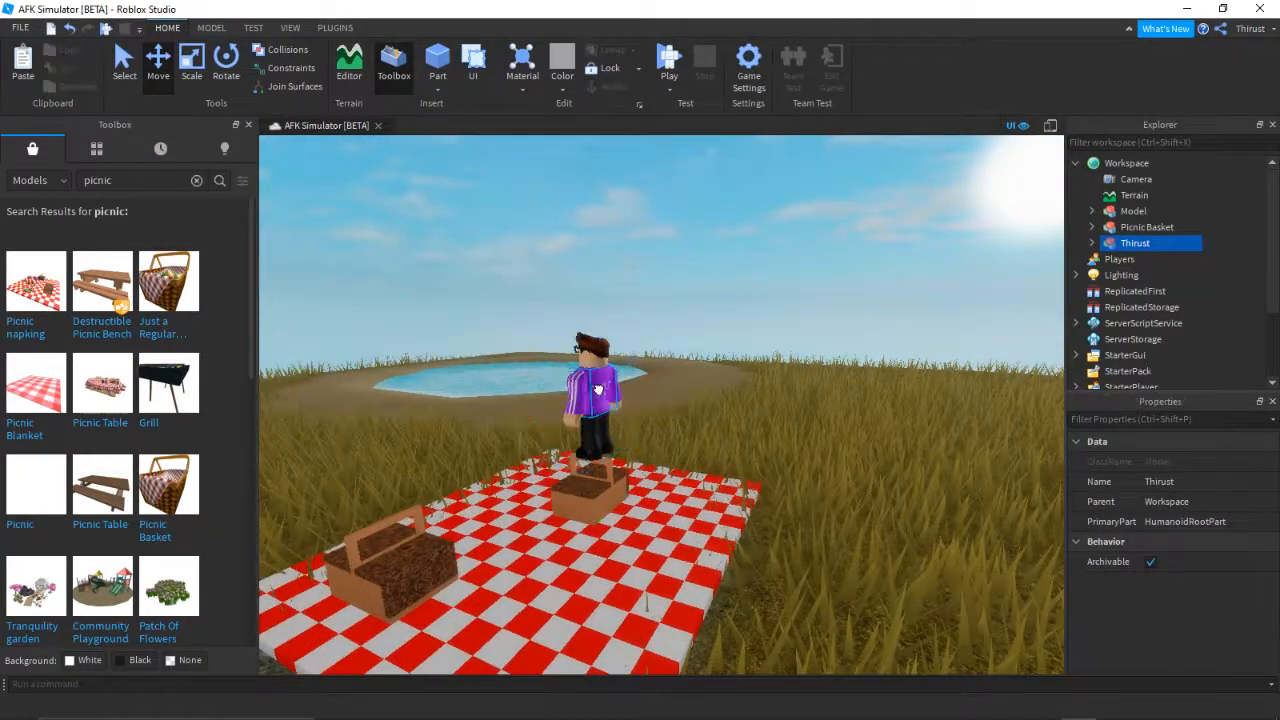
Try to move the character's HumanoidRootPart across the picnic blanket, and undo the move
click(598, 396)
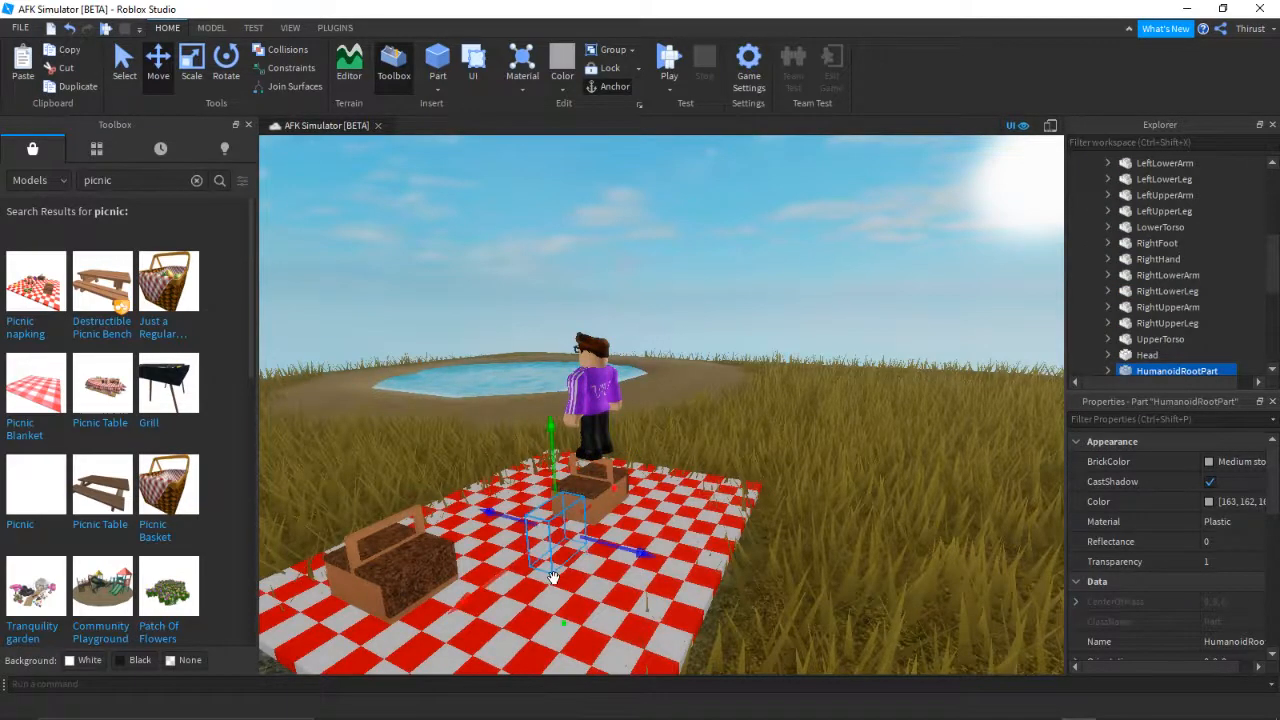
drag(553, 578, 575, 447)
key(ctrl+z)
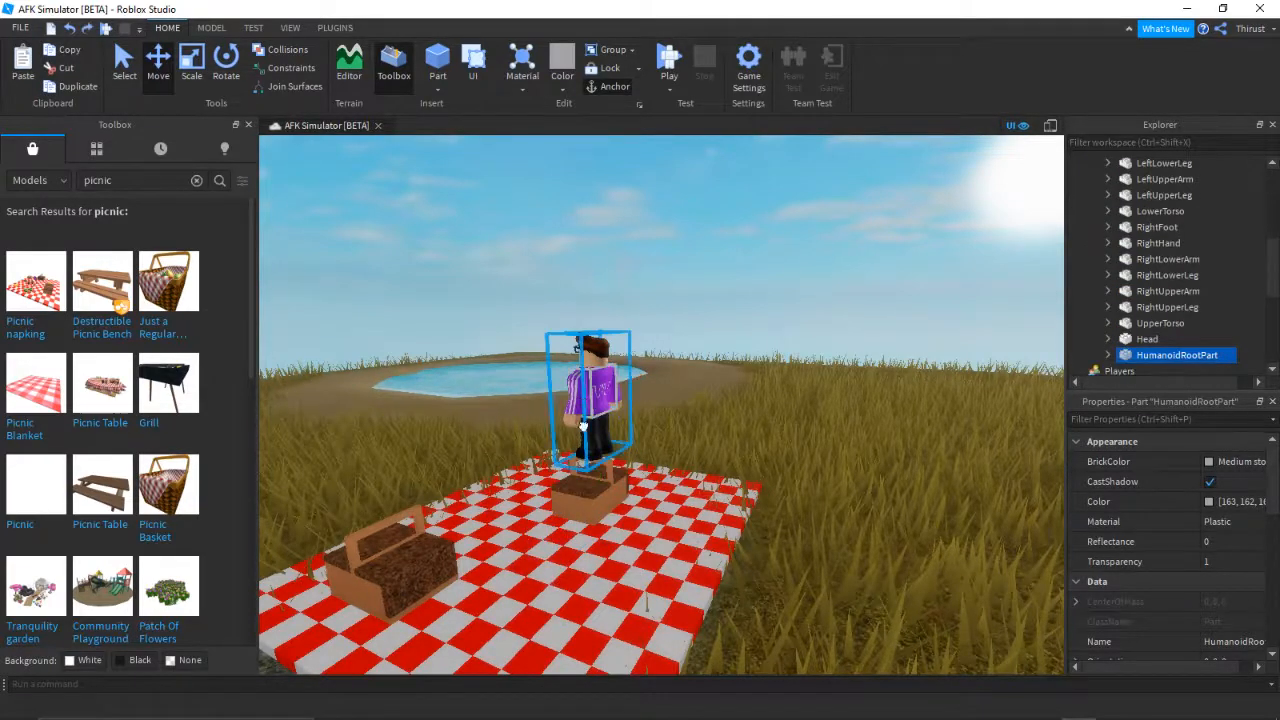
key(ctrl+z)
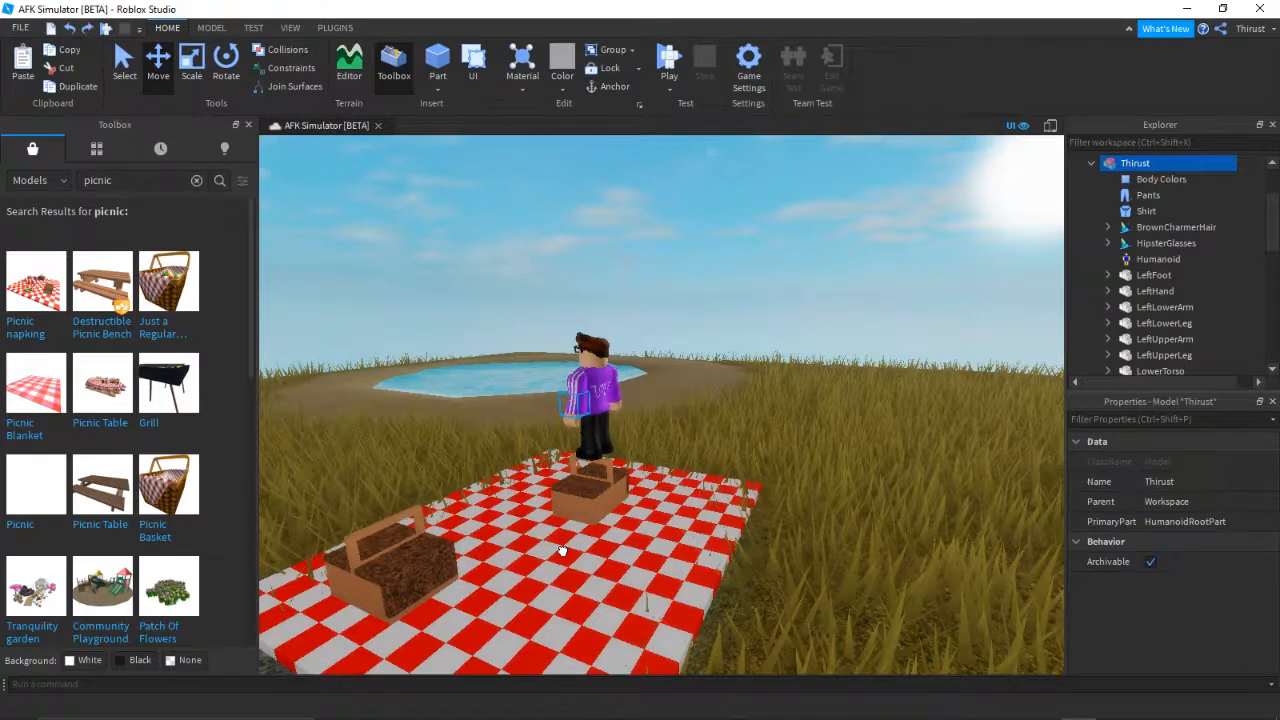
right_drag(562, 551, 661, 451)
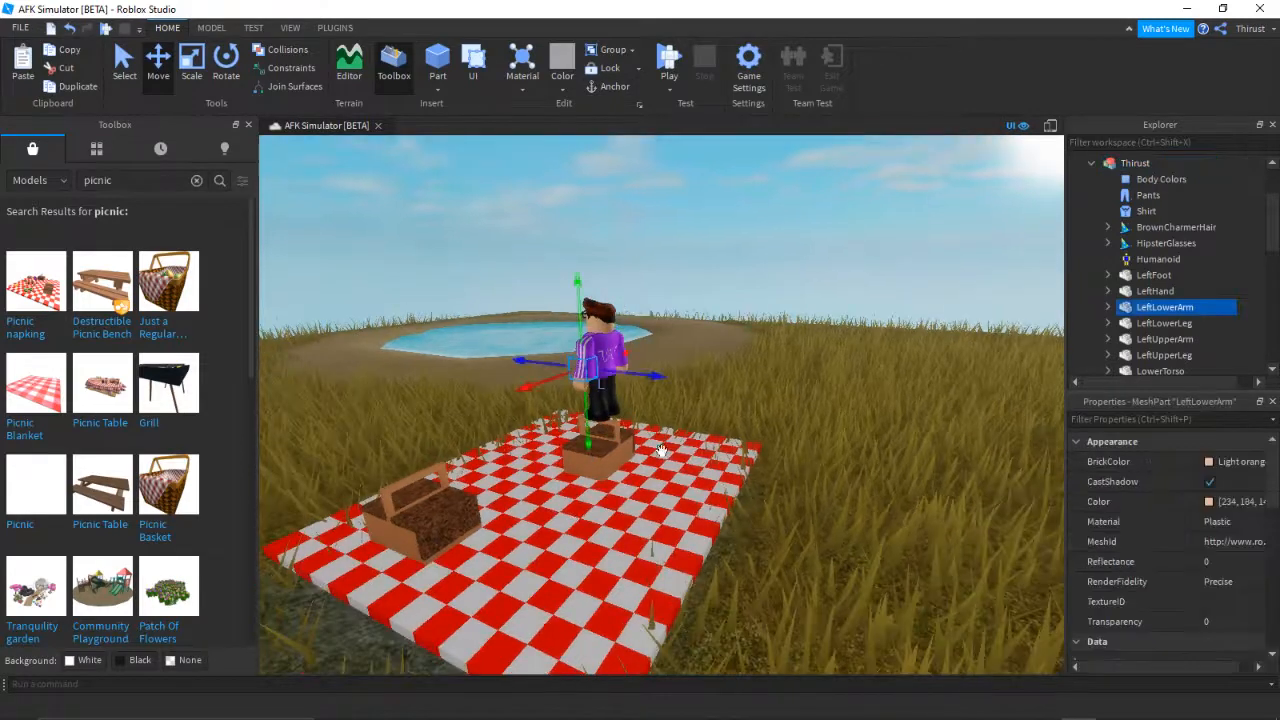
click(659, 268)
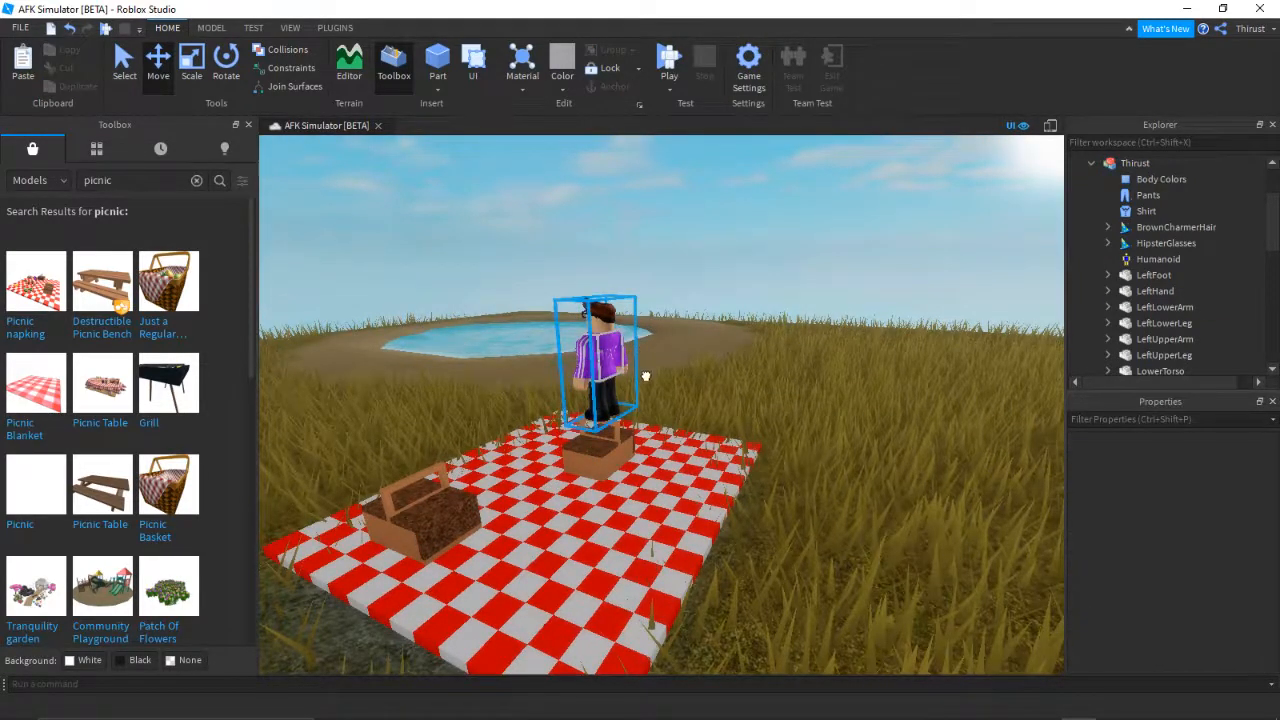
Move the whole character model to an empty spot on the picnic blanket beside the two baskets
drag(646, 376, 566, 564)
key(a)
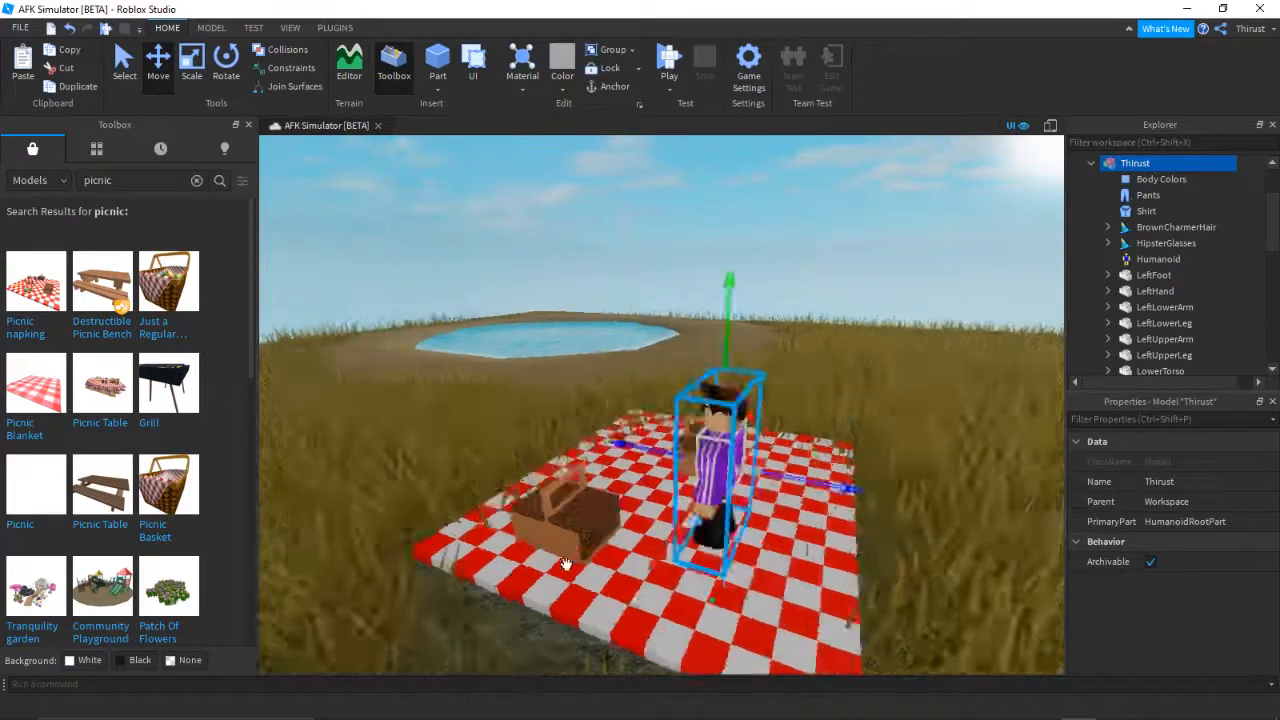
right_drag(566, 564, 556, 558)
key(w)
key(s)
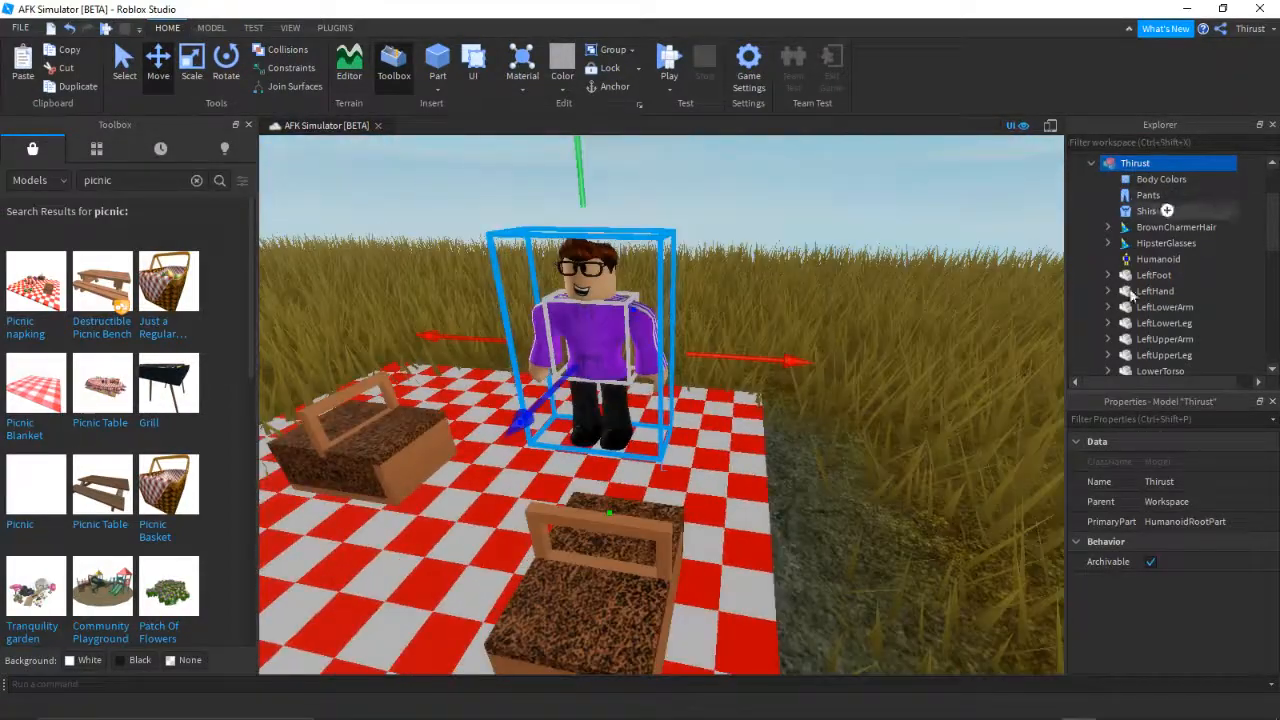
Rotate the character's feet, lower legs and upper legs together until they point horizontally forward
scroll(1135, 296, down, 4)
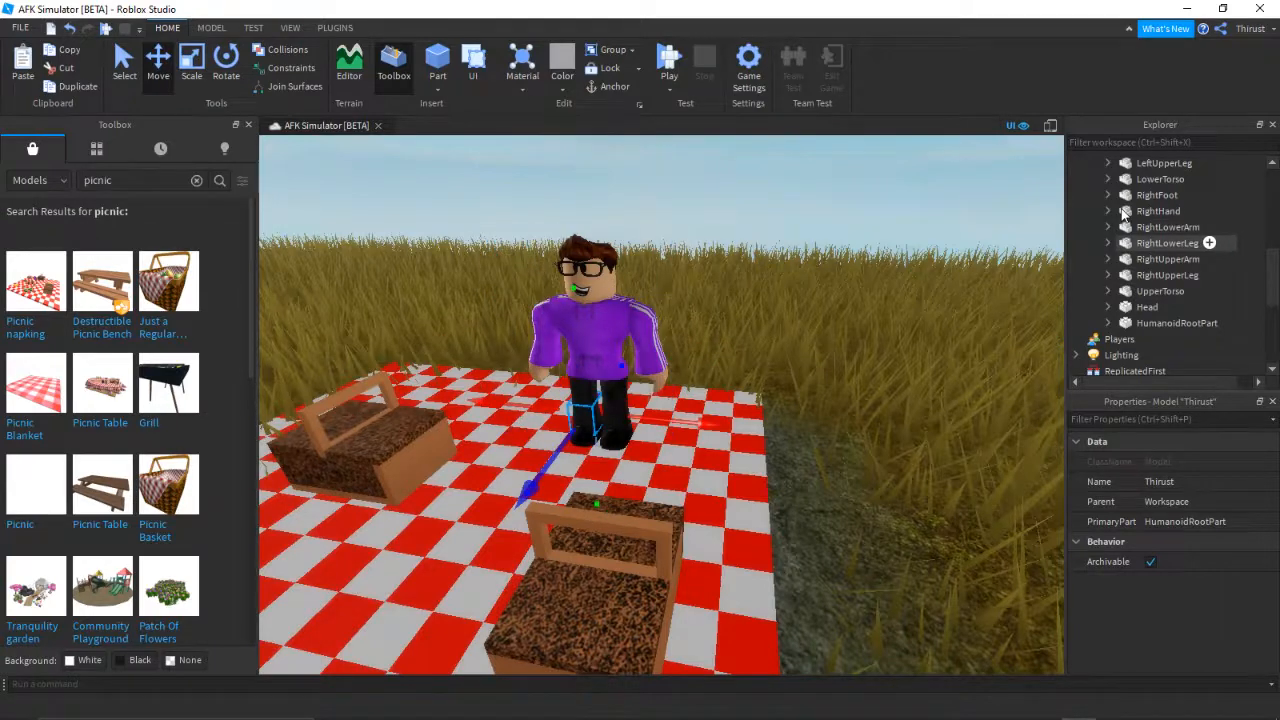
scroll(1122, 213, up, 2)
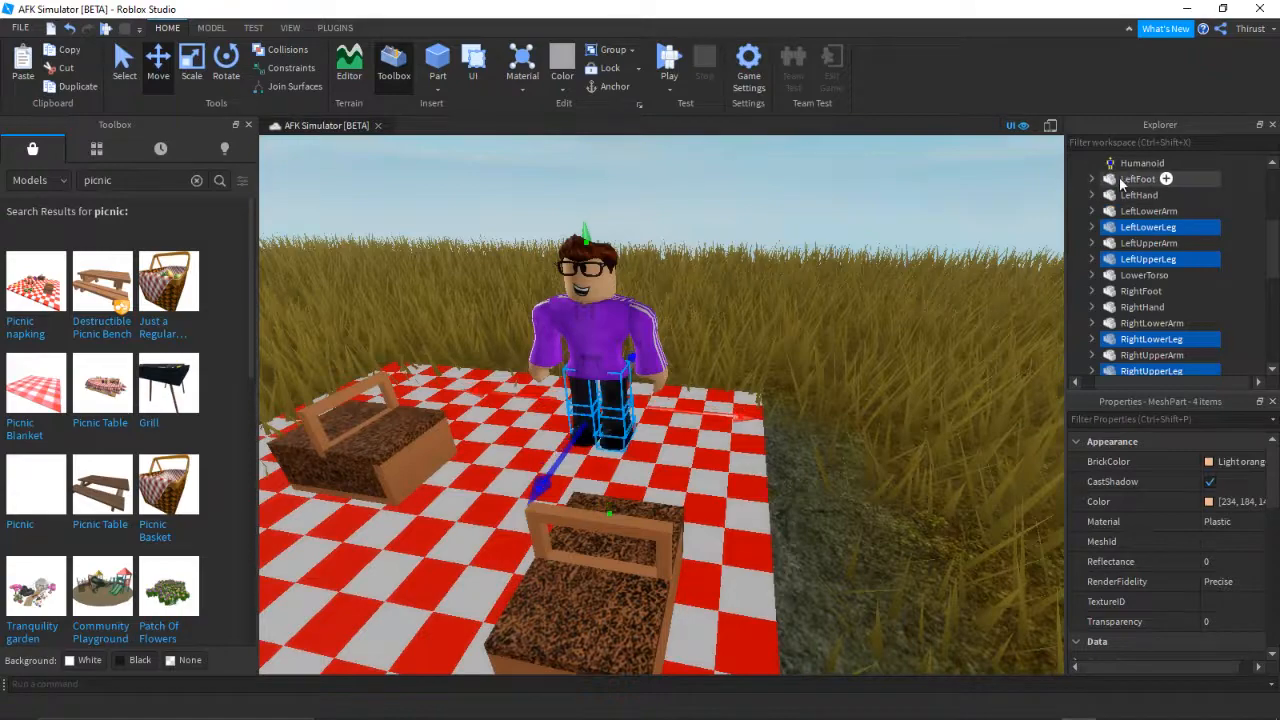
ctrl+click(1119, 178)
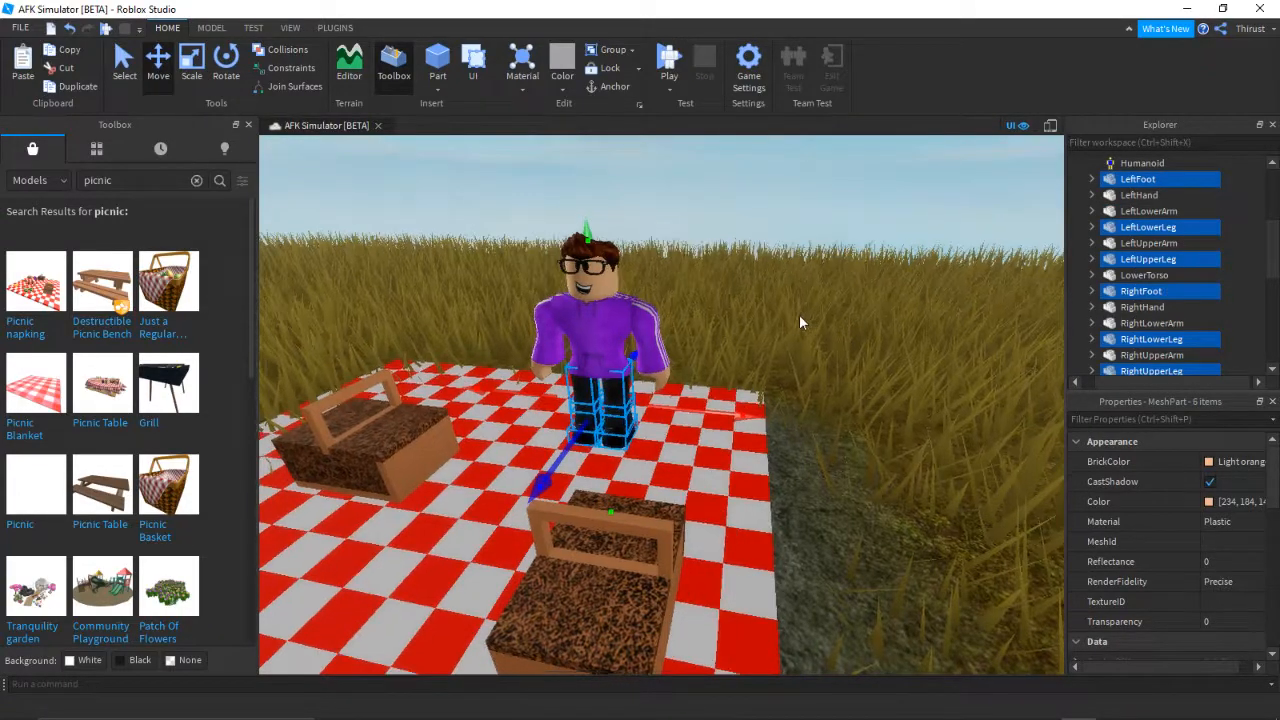
right_drag(799, 315, 772, 297)
key(d)
key(w)
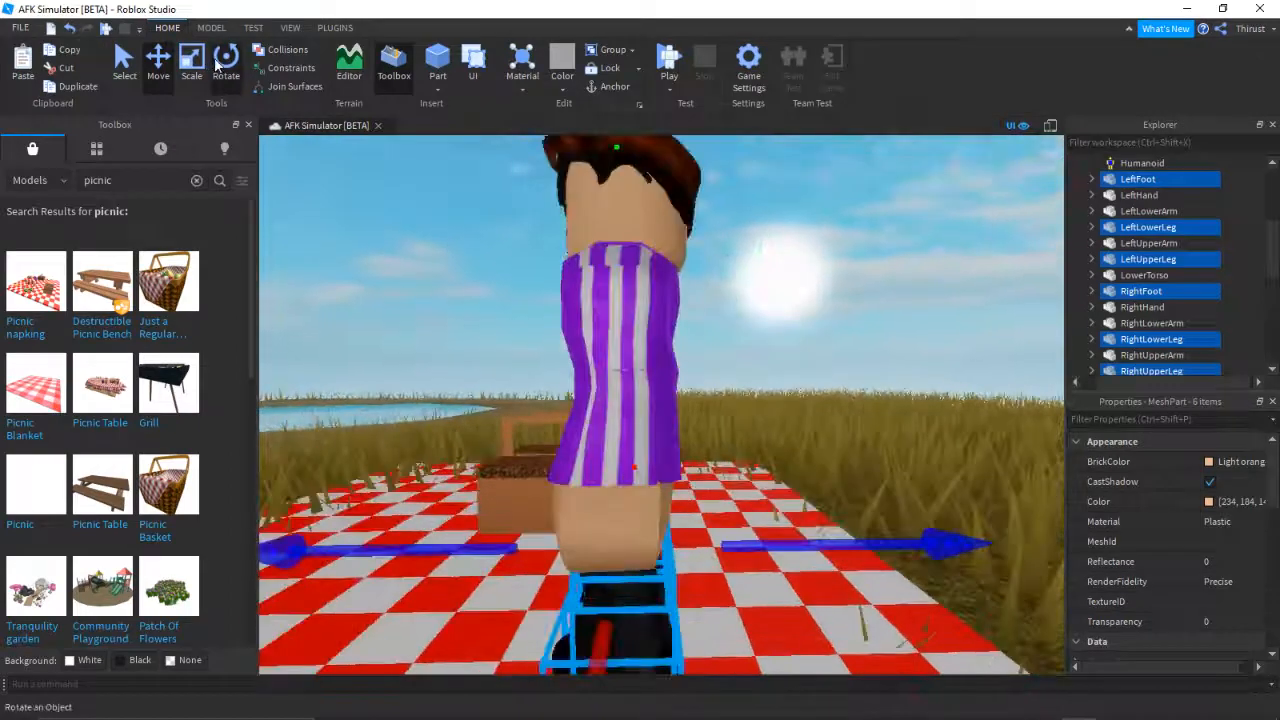
click(214, 63)
scroll(745, 336, down, 1)
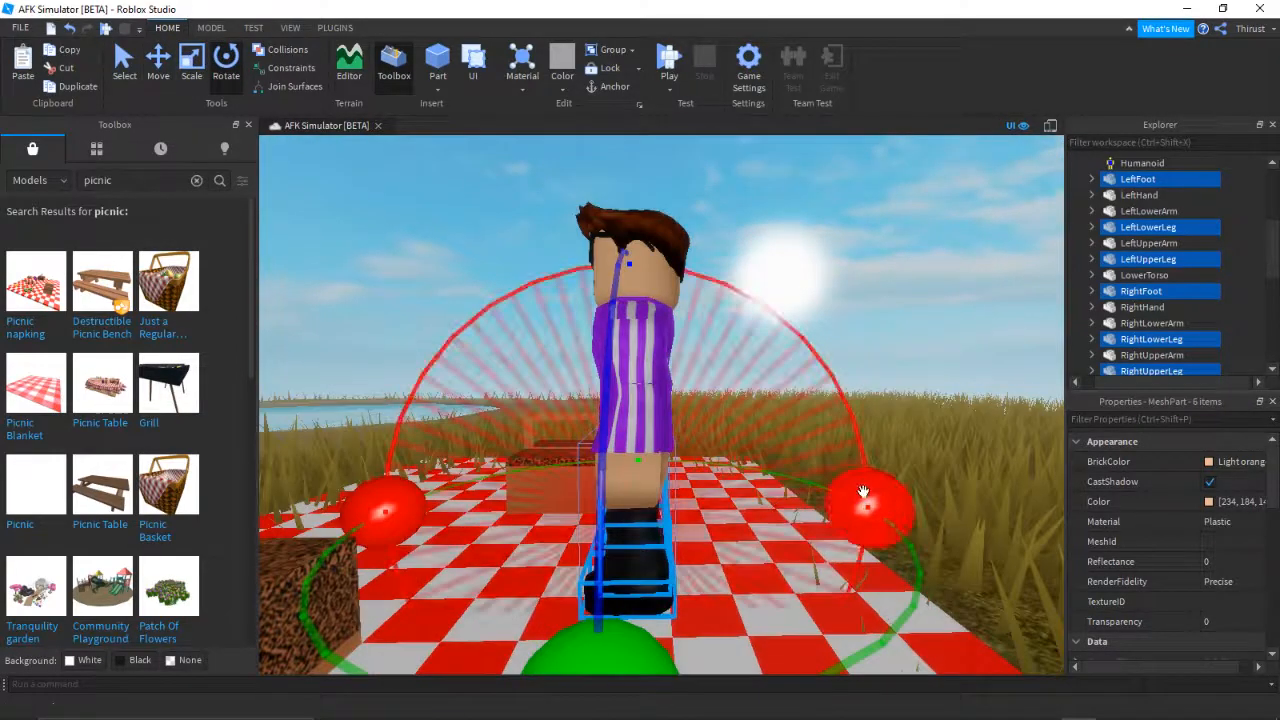
scroll(862, 490, down, 1)
right_click(863, 491)
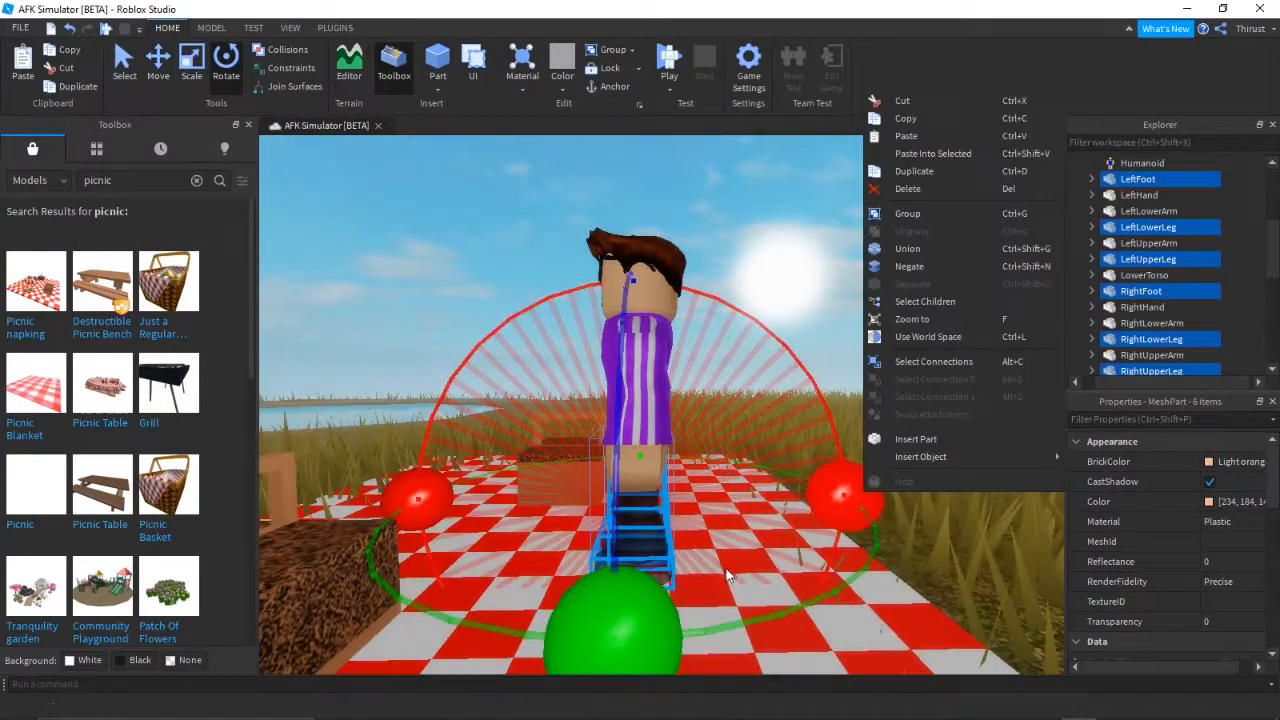
click(832, 498)
scroll(834, 503, down, 3)
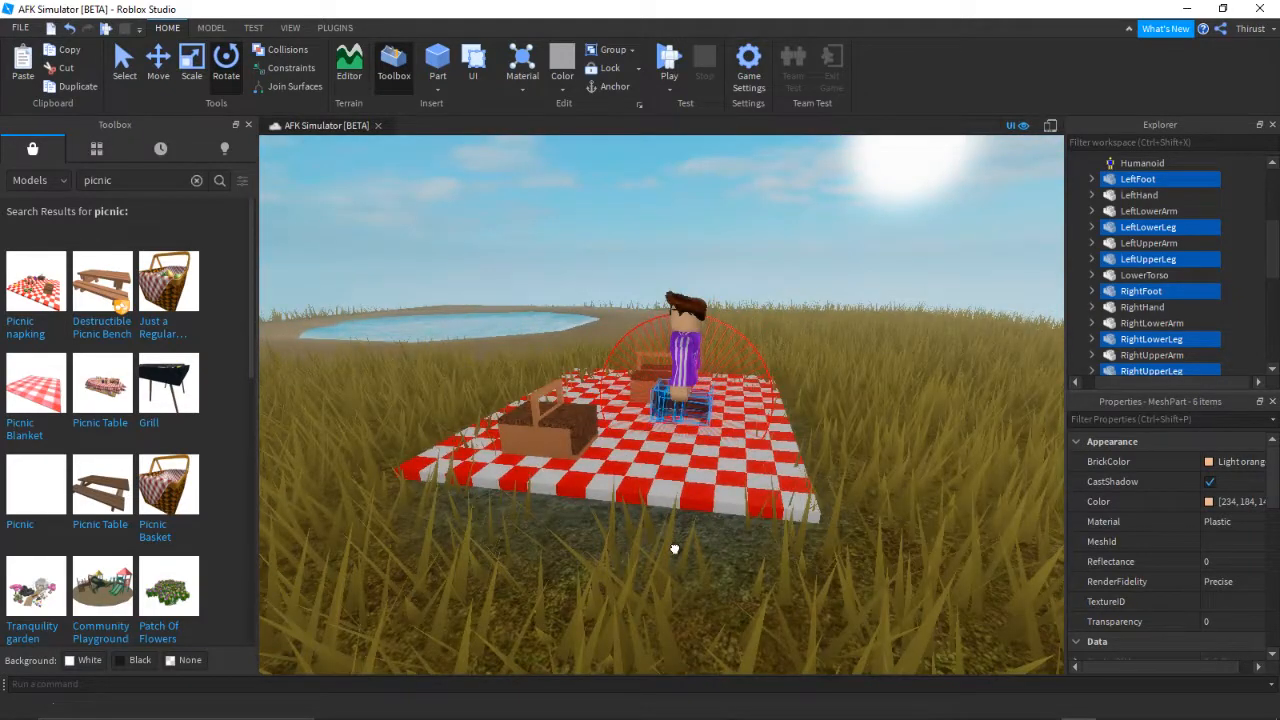
key(f)
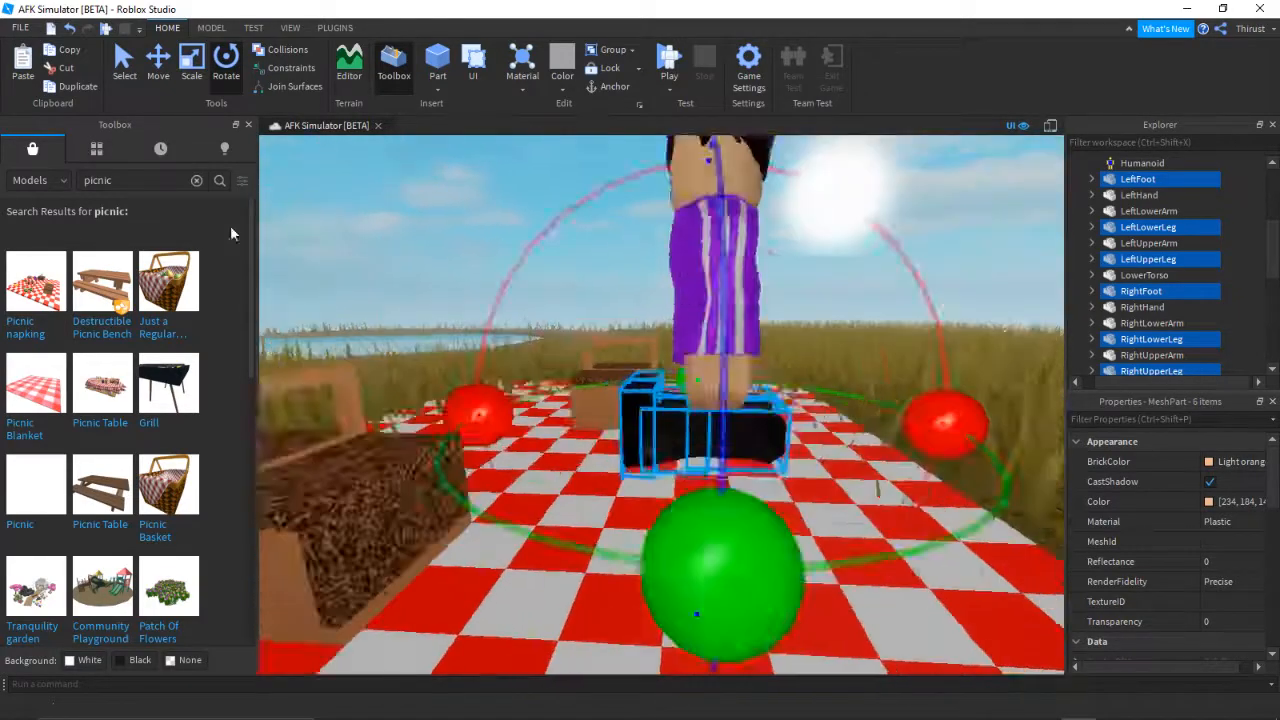
Move the rotated legs forward and adjust their height so they join the character's torso in a sitting pose
click(158, 62)
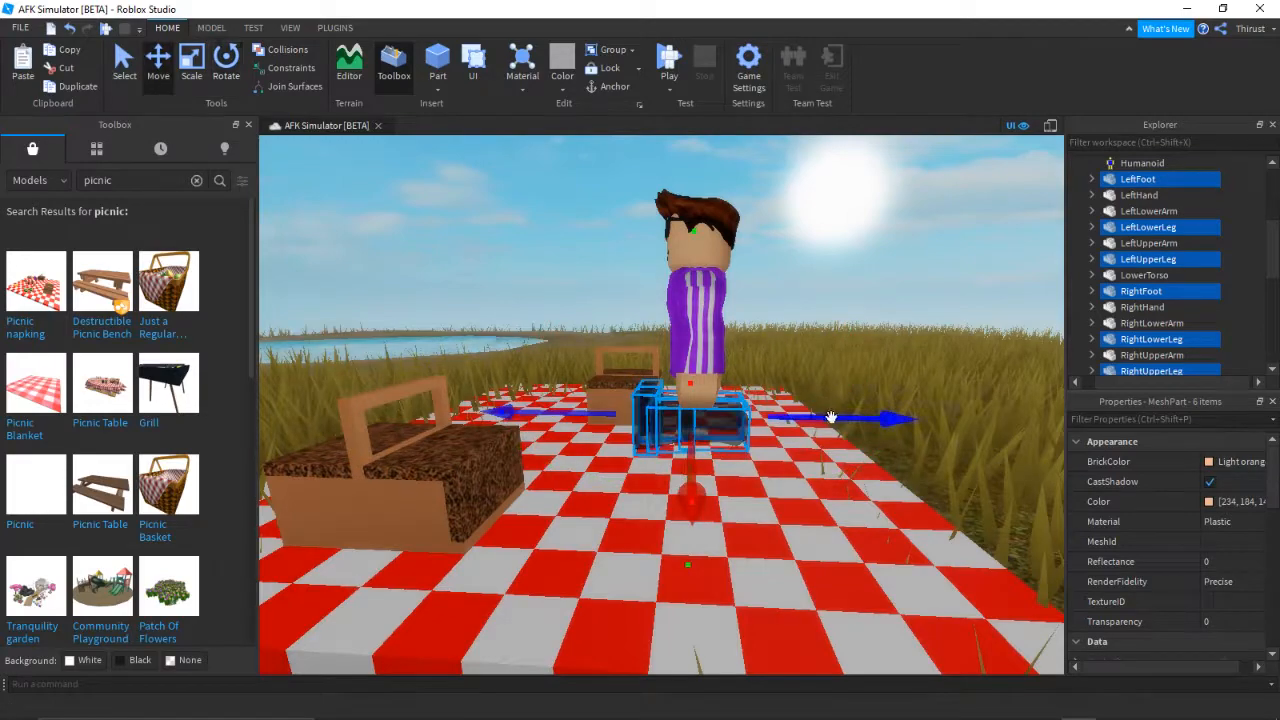
drag(831, 417, 717, 307)
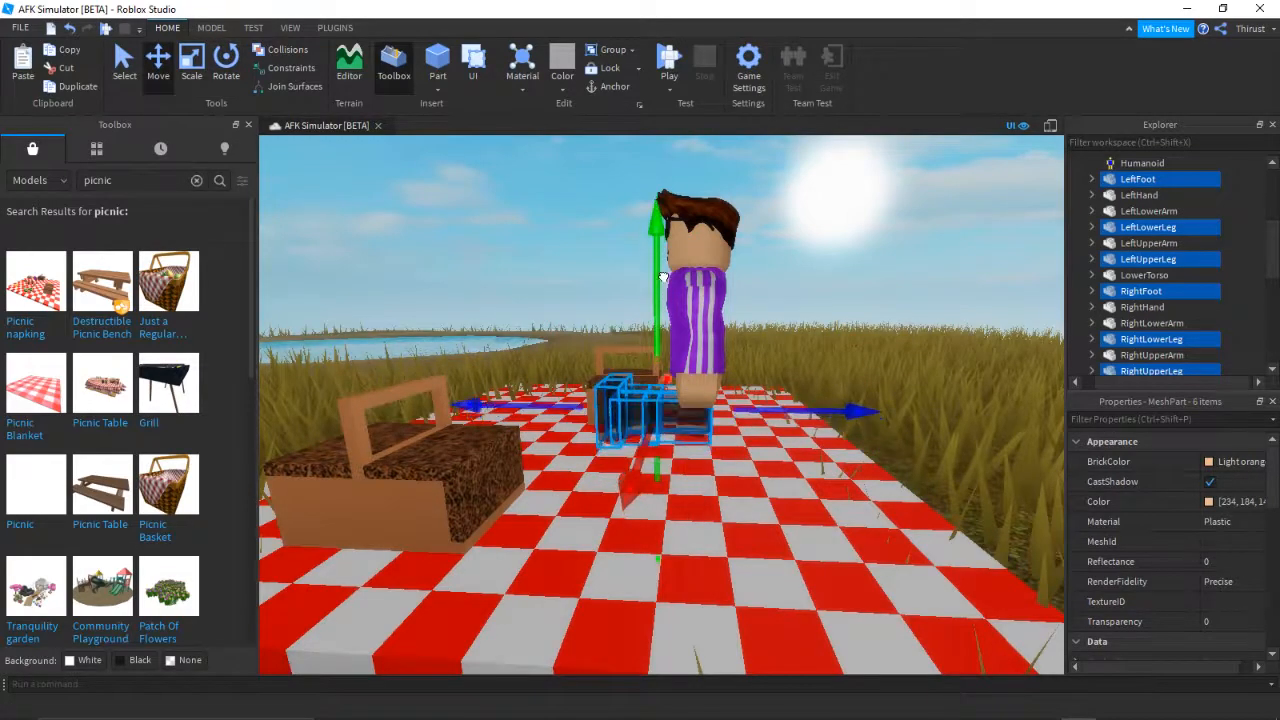
right_drag(662, 282, 647, 288)
key(w)
key(s)
key(w)
drag(647, 288, 618, 245)
right_drag(618, 245, 500, 270)
drag(500, 269, 503, 277)
right_drag(510, 276, 504, 274)
Rotate the right foot, lower leg and upper leg together diagonally upward, and raise them to meet the character's hip
right_drag(1010, 336, 1025, 330)
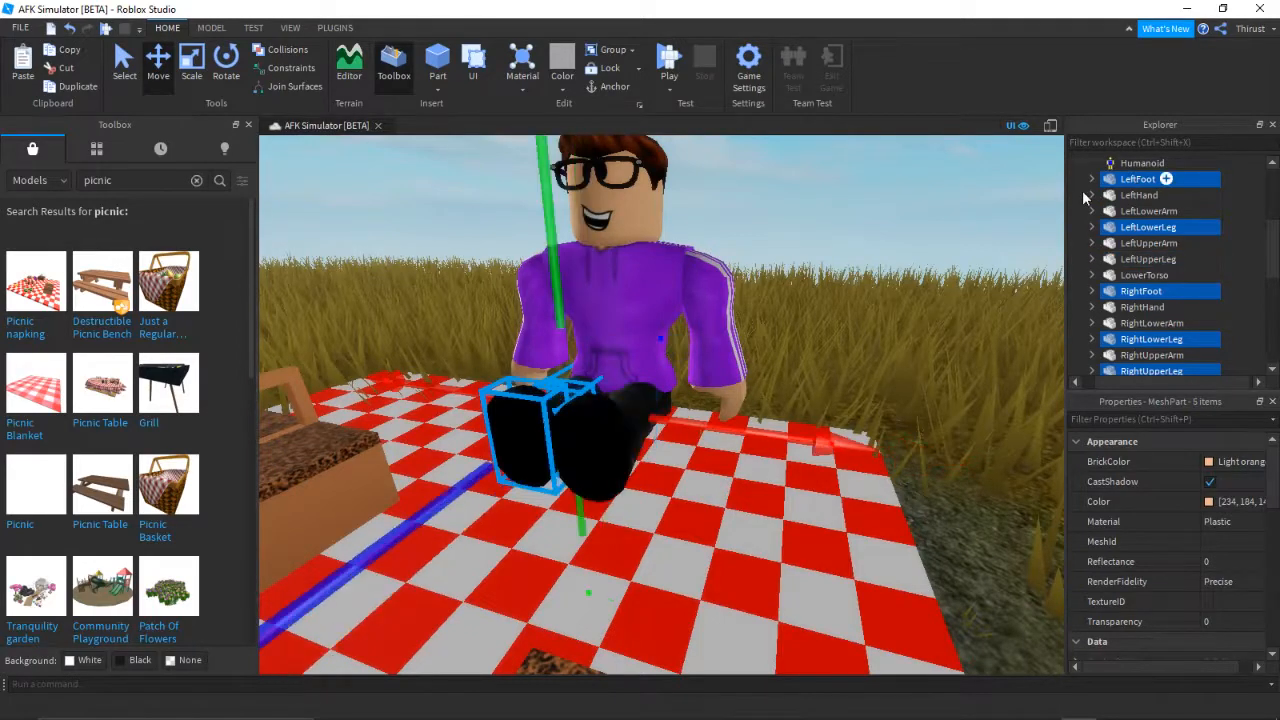
ctrl+click(1133, 232)
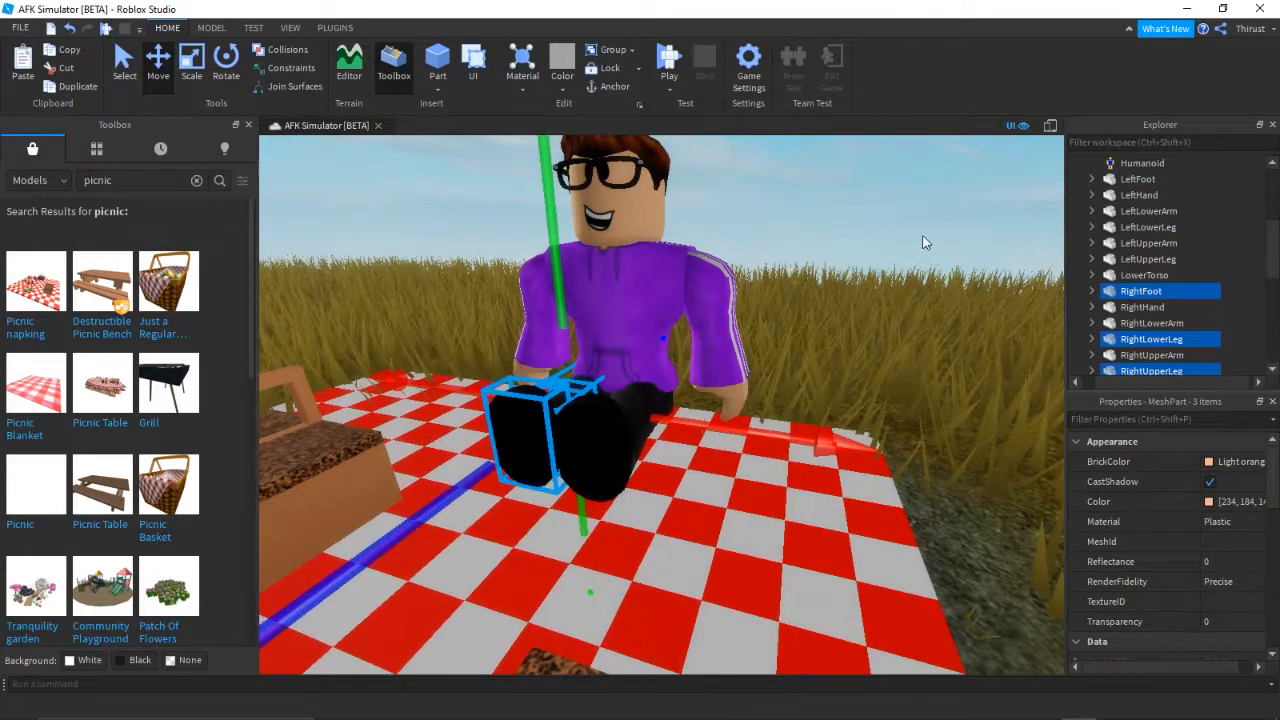
right_drag(923, 243, 224, 62)
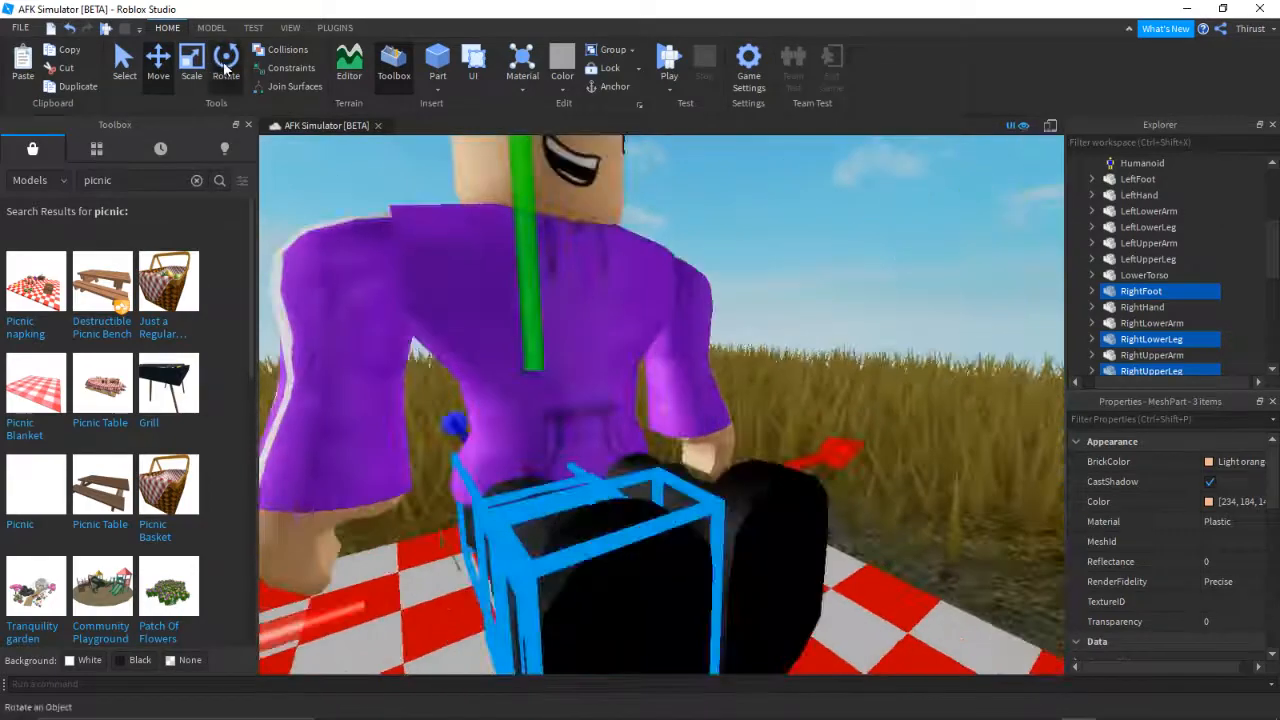
click(224, 62)
right_drag(563, 367, 564, 369)
scroll(564, 369, down, 5)
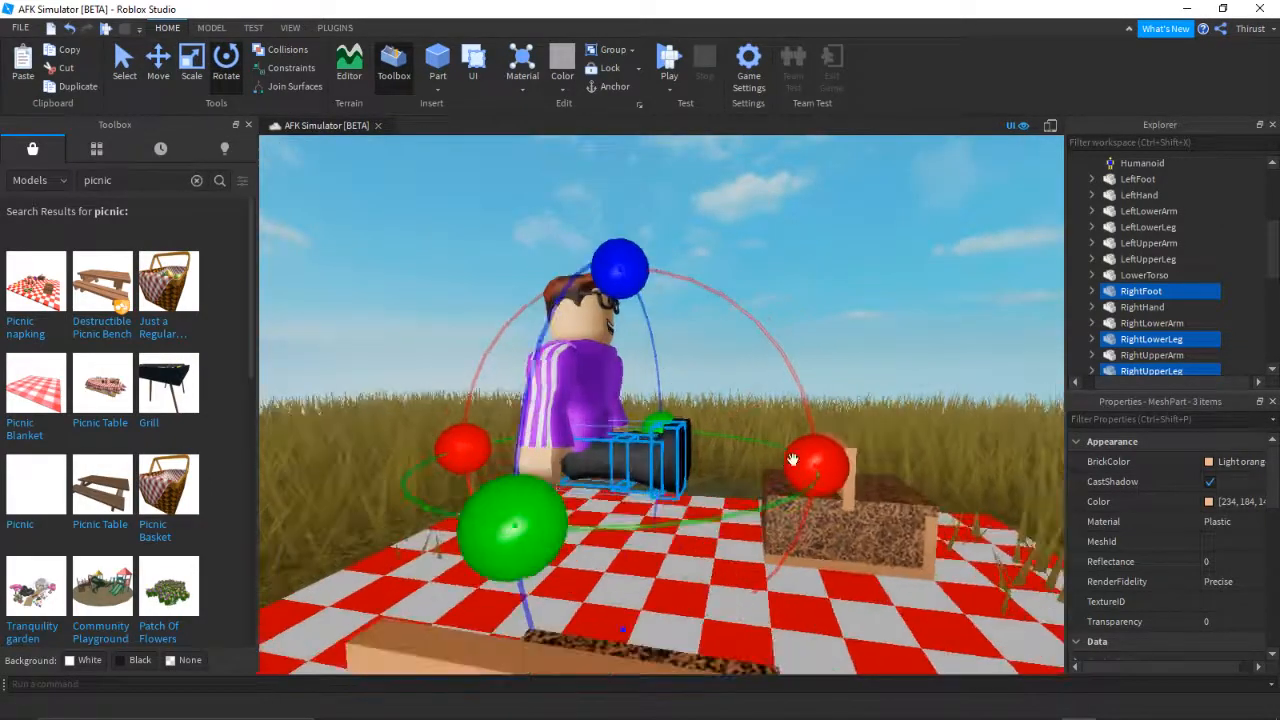
drag(795, 460, 712, 330)
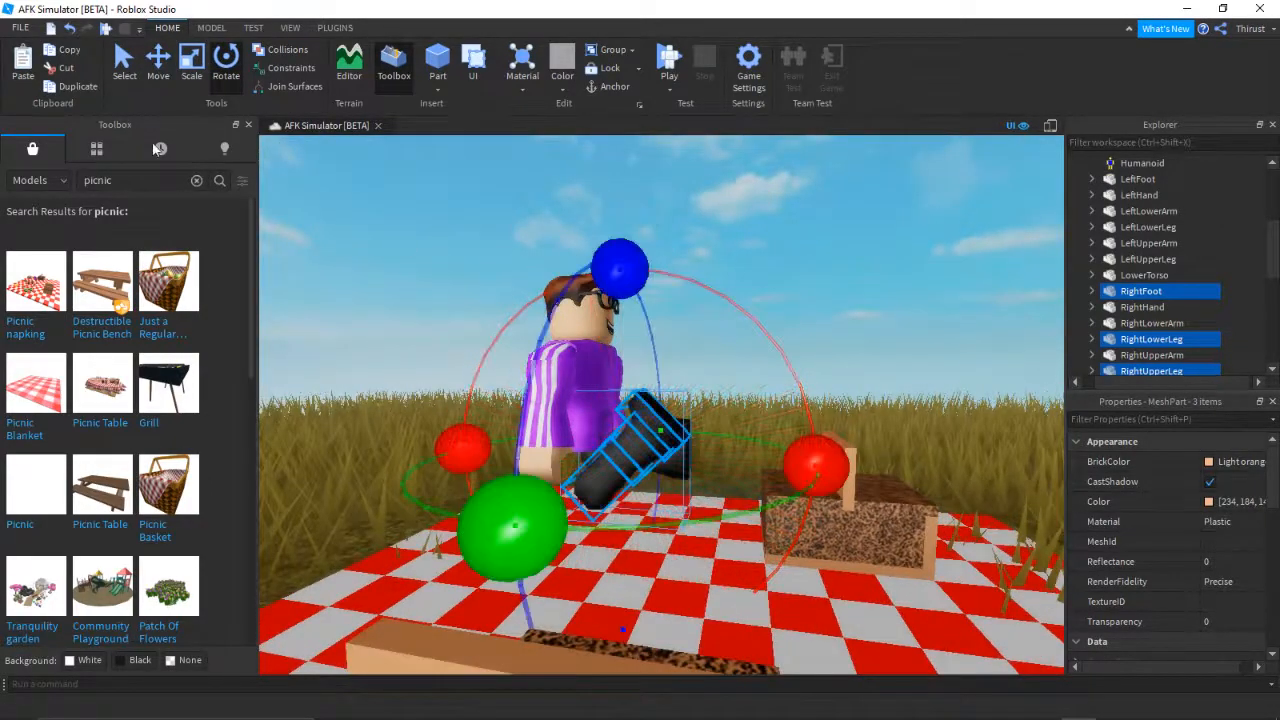
drag(813, 463, 814, 440)
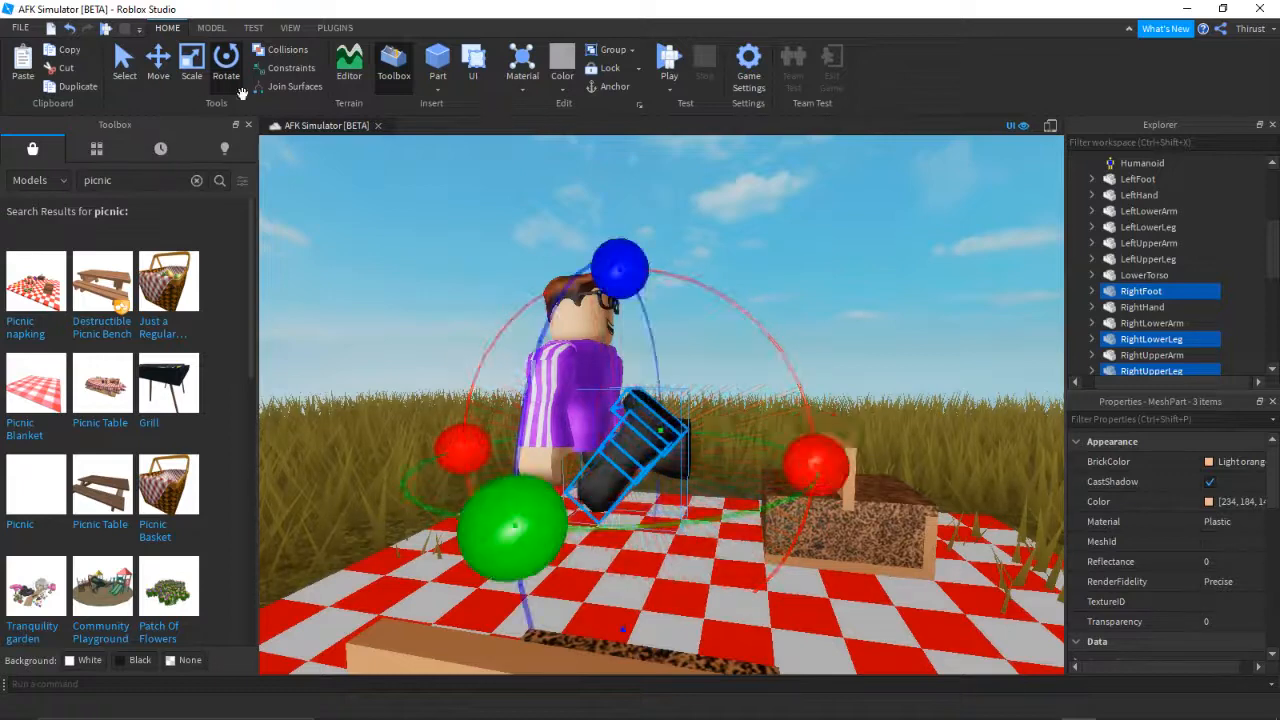
click(158, 62)
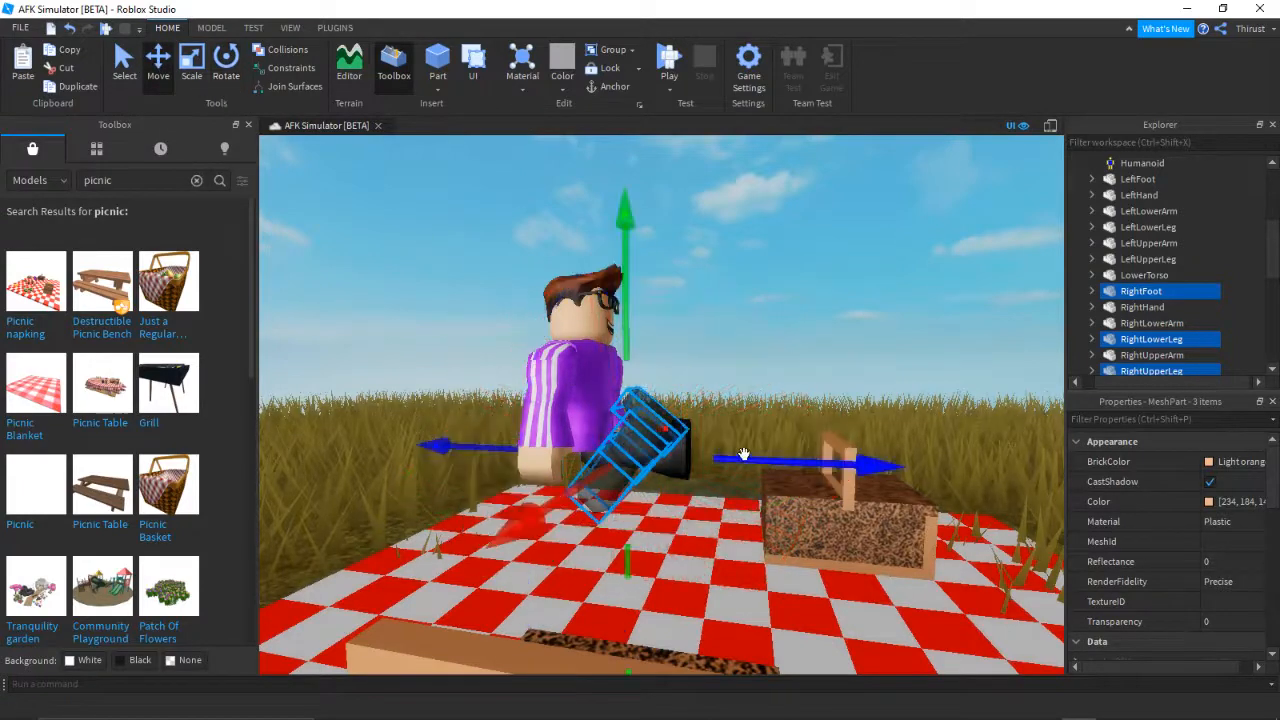
drag(620, 340, 622, 309)
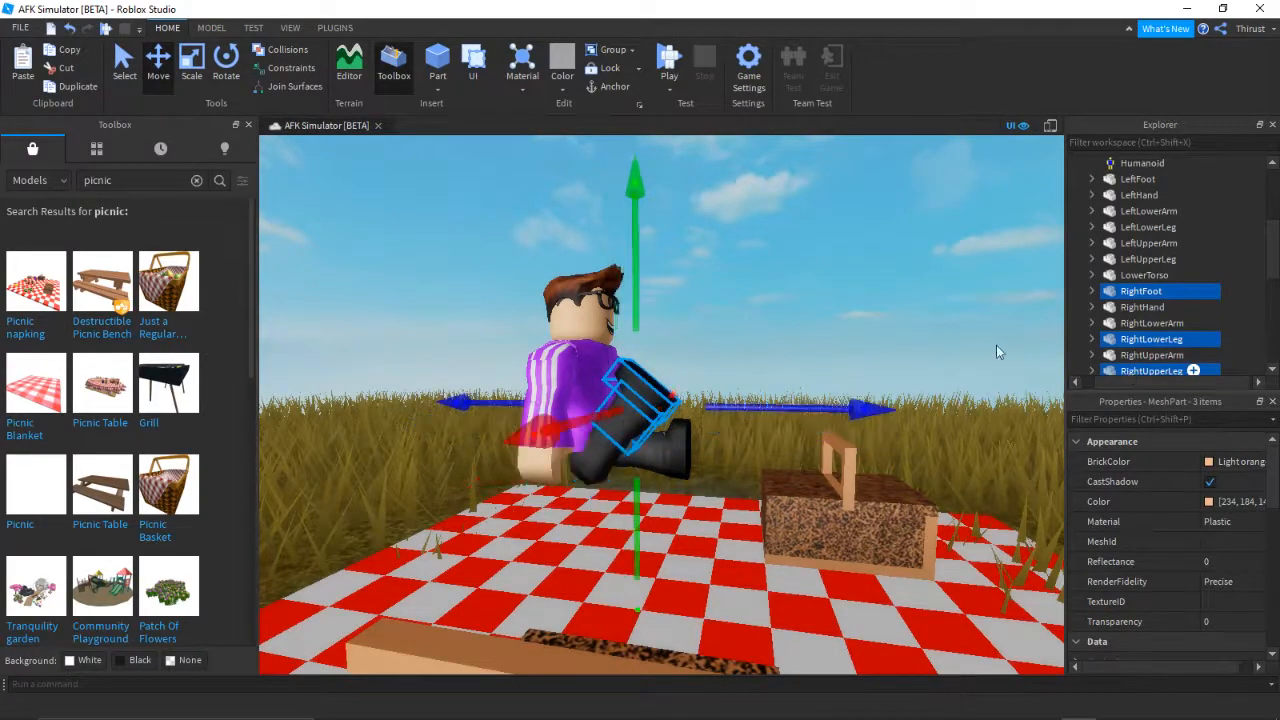
Rotate only the right foot and lower leg downward to bend the knee, and lower them to join the upper leg
key(ctrl+z)
click(237, 71)
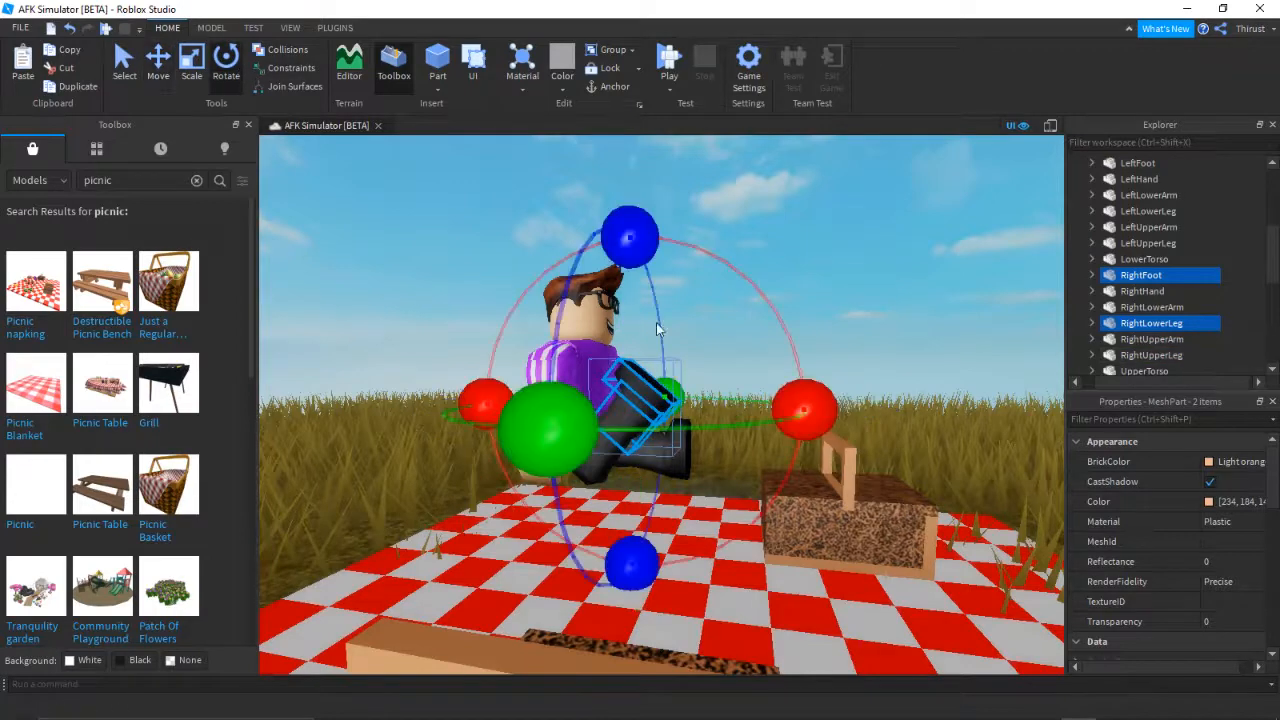
drag(765, 396, 594, 579)
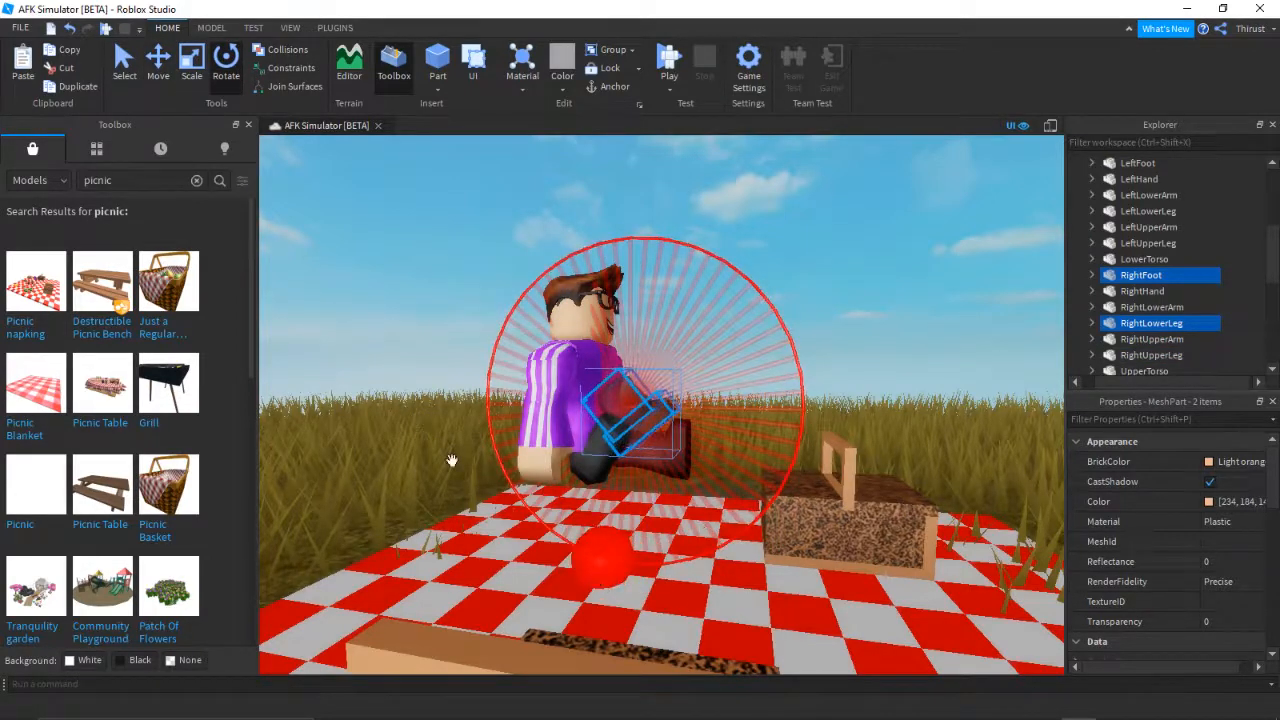
drag(451, 460, 451, 460)
click(164, 78)
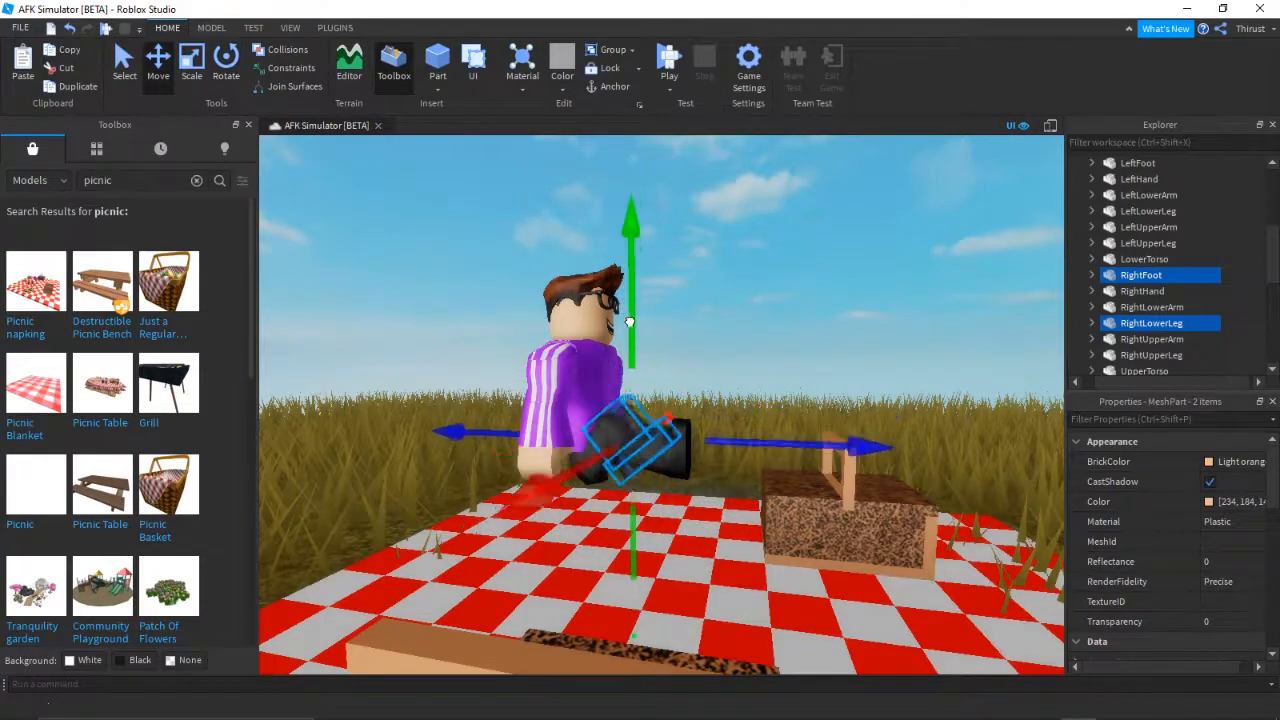
drag(629, 321, 632, 320)
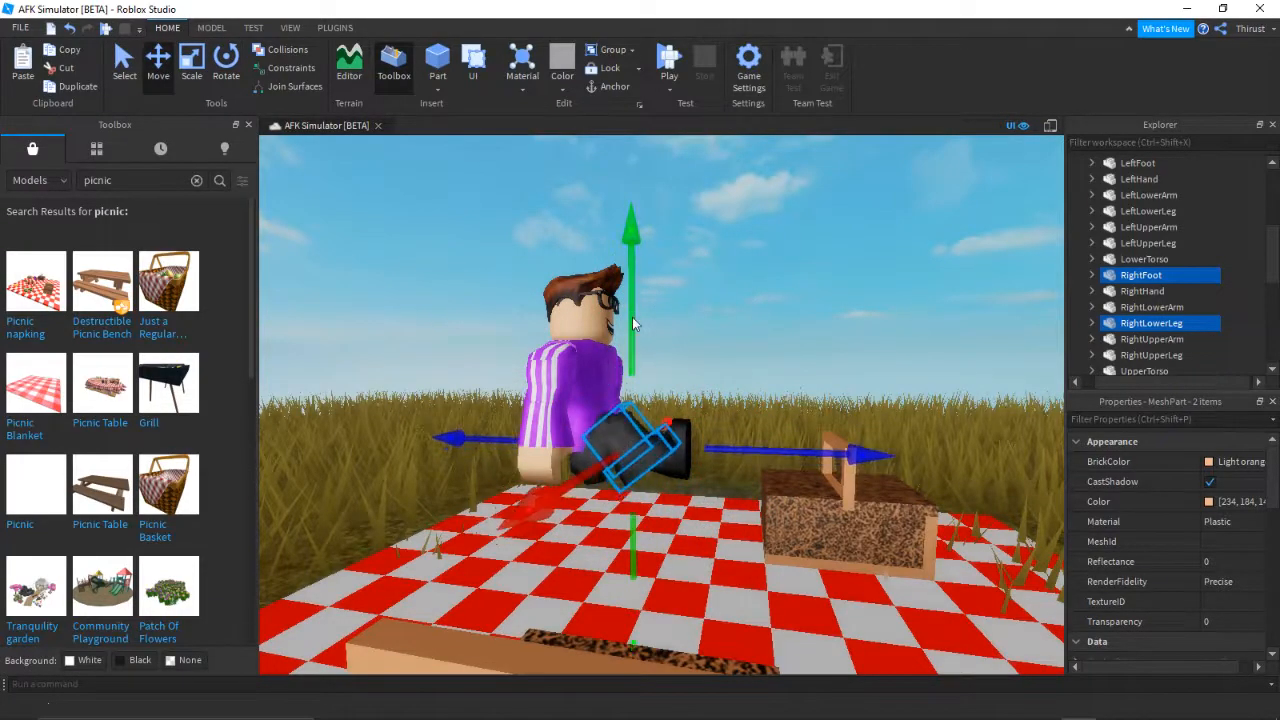
key(w)
key(d)
right_drag(623, 323, 638, 312)
key(s)
key(w)
key(a)
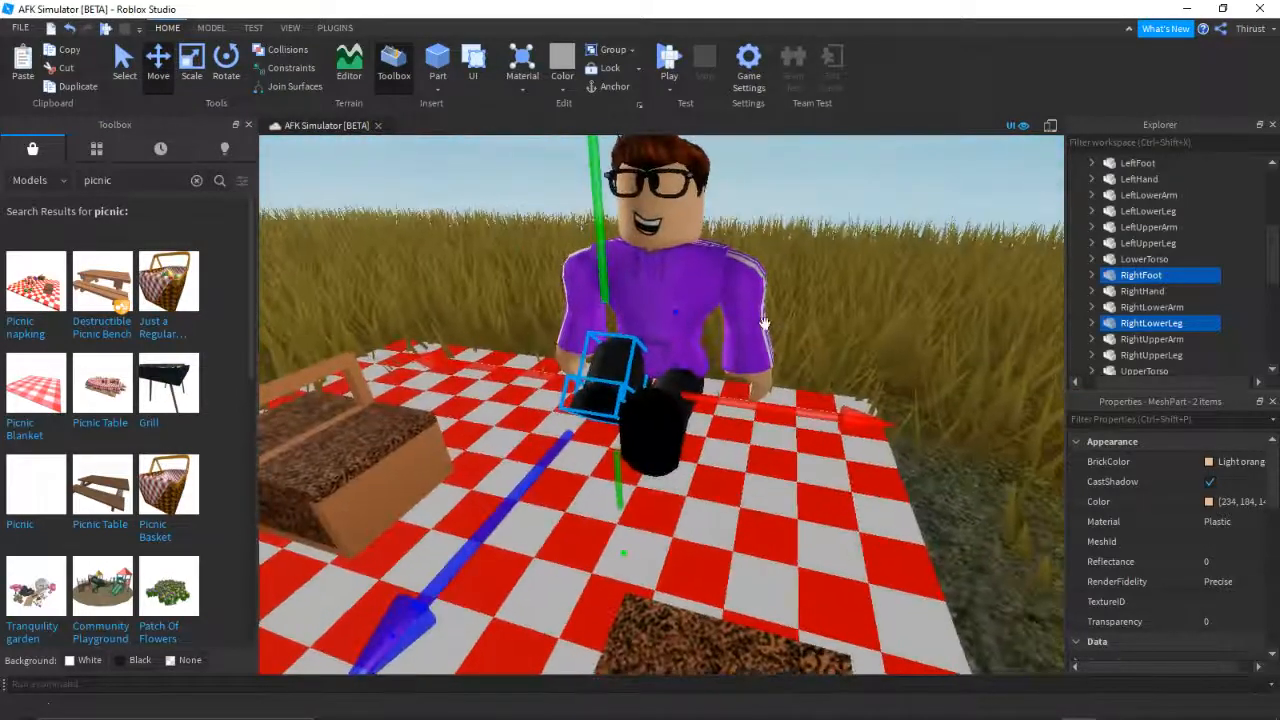
key(d)
key(w)
Look through the character's body parts in the model hierarchy, checking which part is UpperTorso
scroll(1141, 313, down, 3)
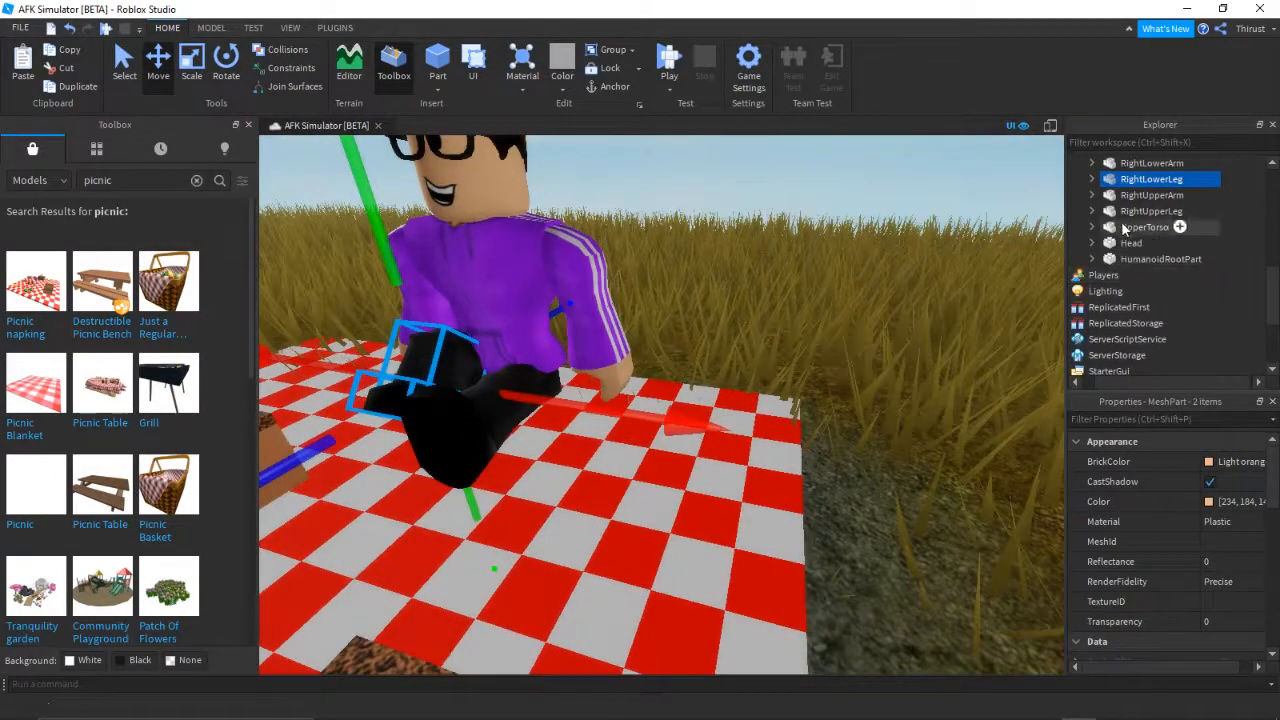
scroll(1125, 235, up, 5)
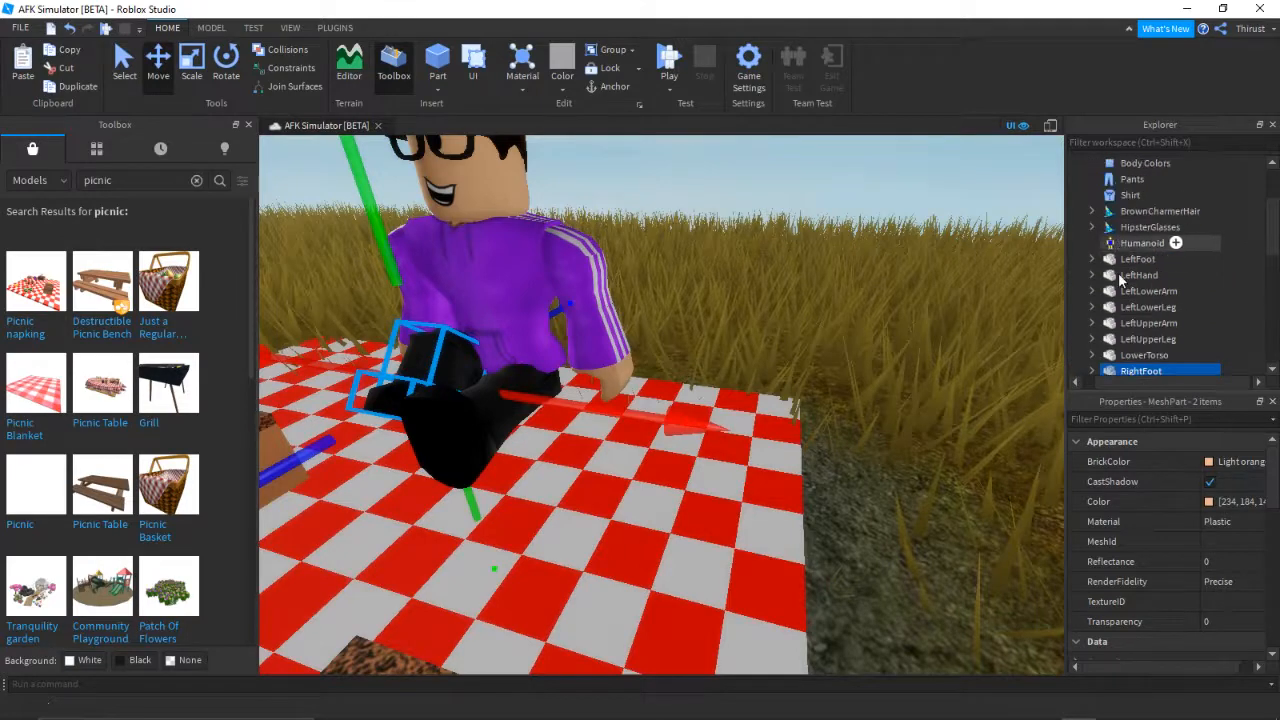
scroll(1125, 313, down, 3)
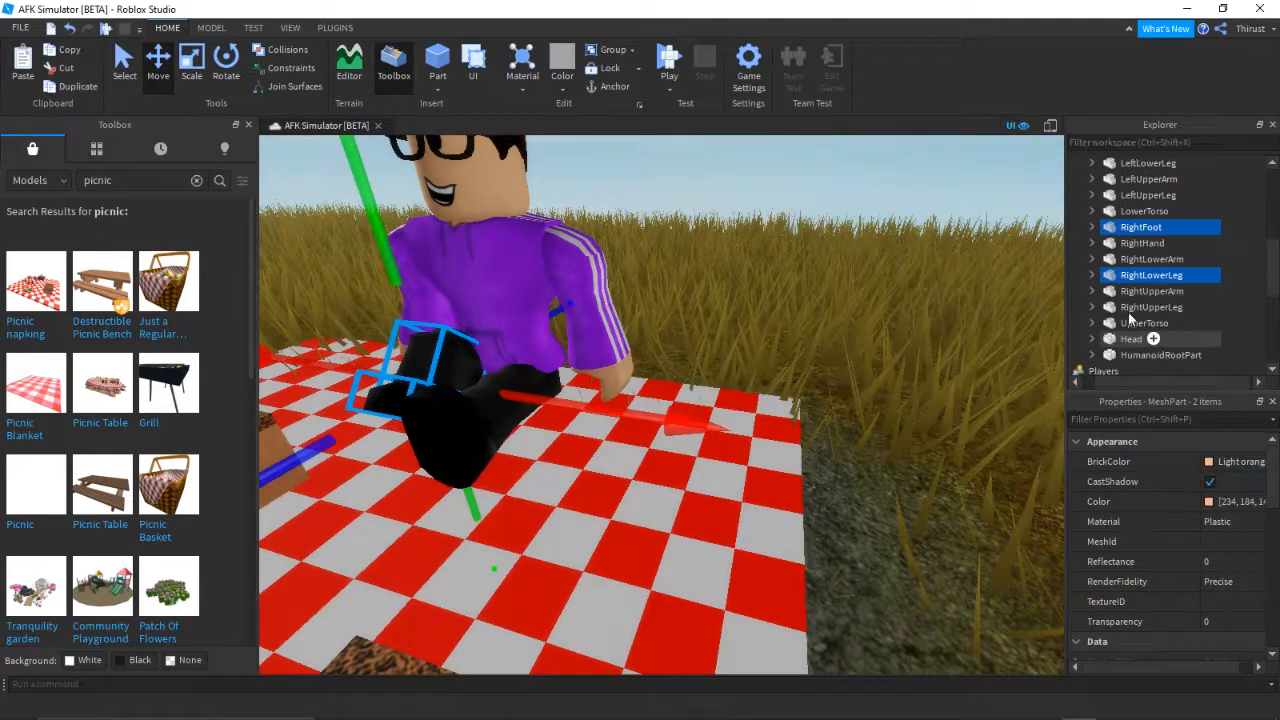
scroll(1127, 345, down, 2)
scroll(1174, 337, up, 3)
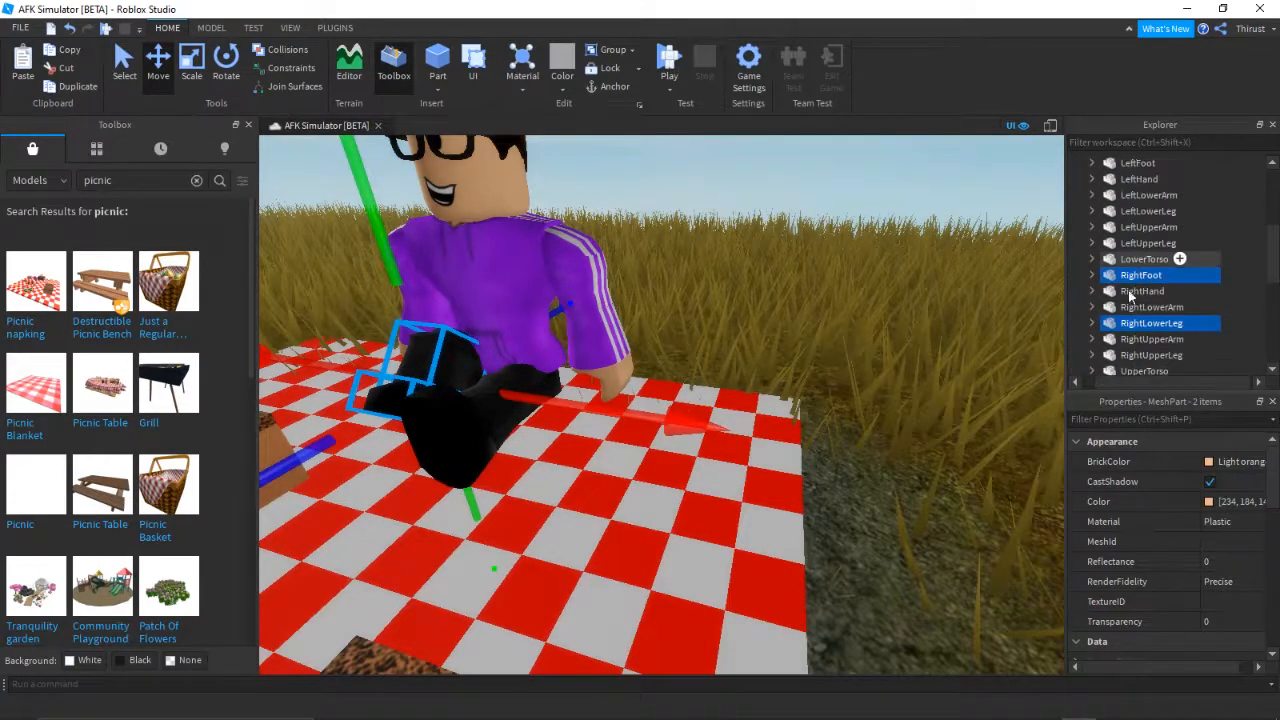
scroll(1117, 266, up, 1)
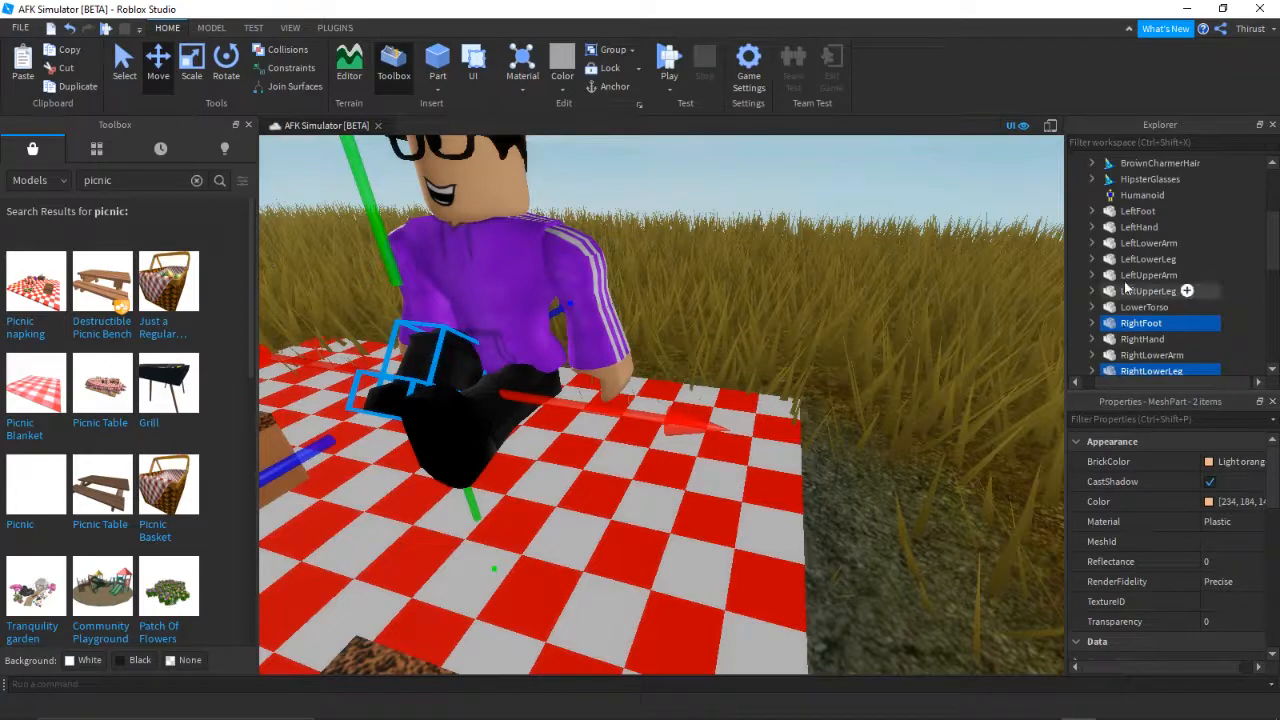
scroll(1129, 312, down, 3)
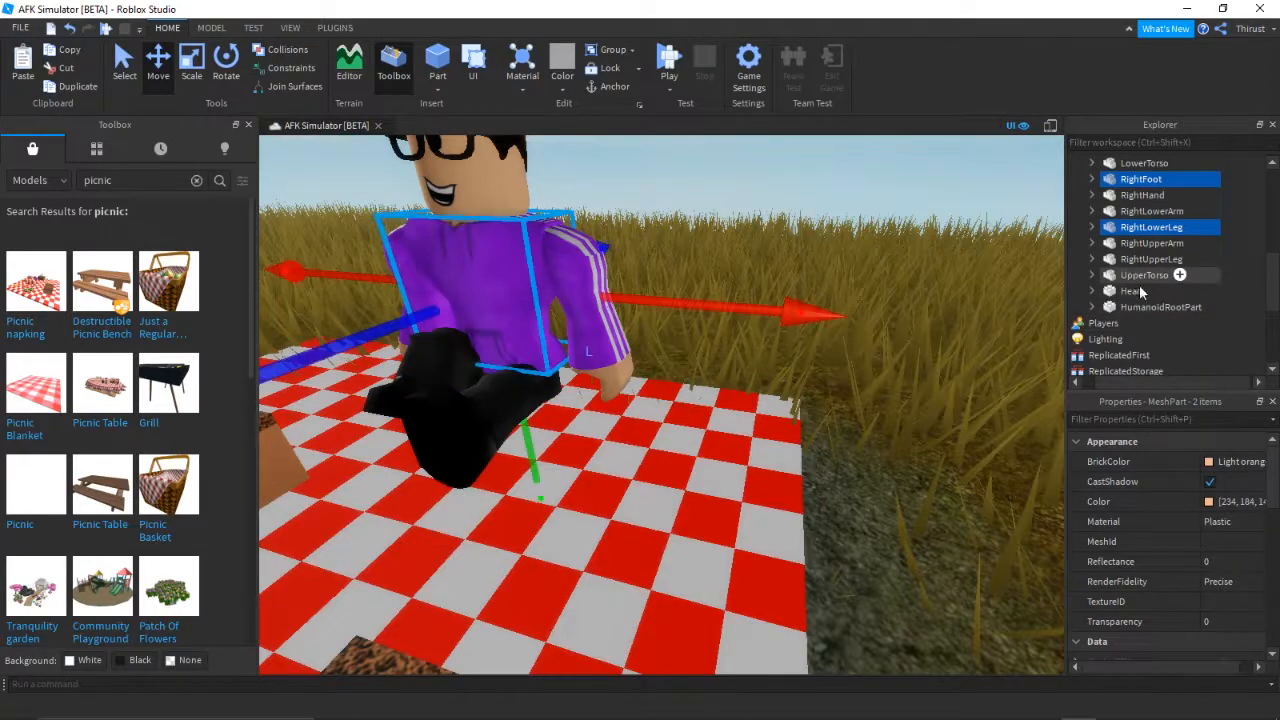
click(1139, 275)
scroll(1139, 282, up, 4)
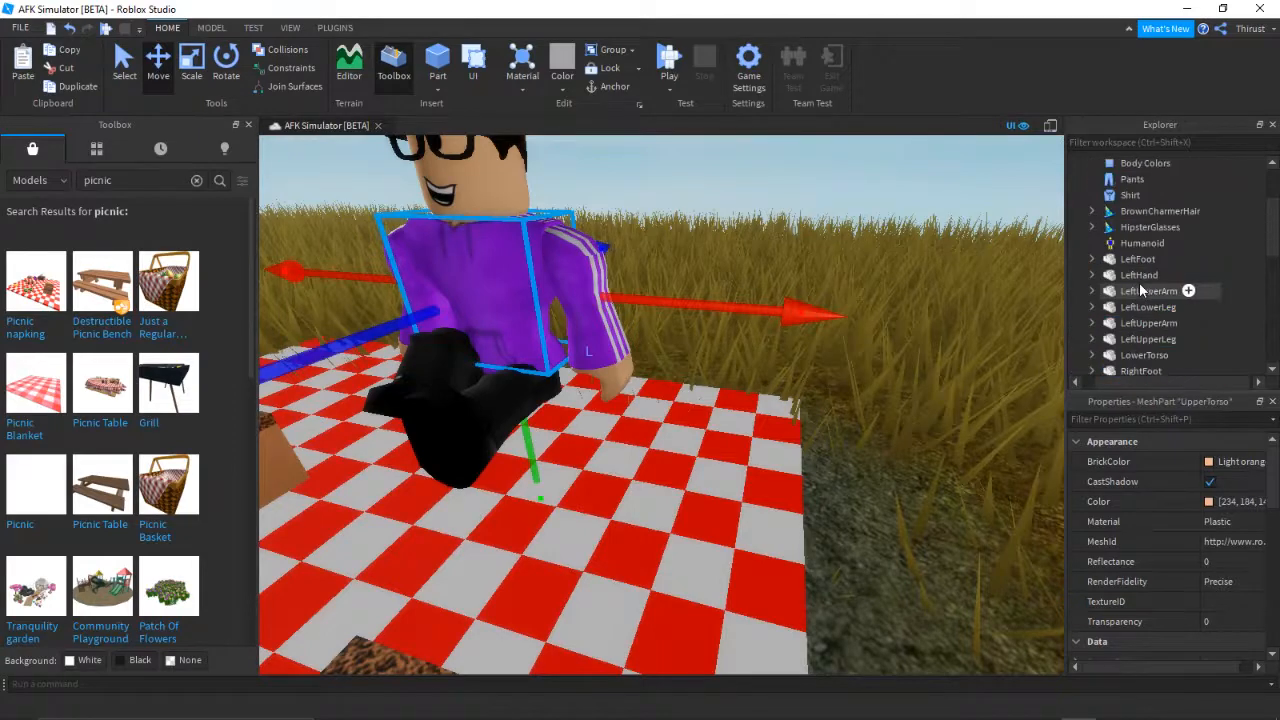
scroll(1139, 280, down, 4)
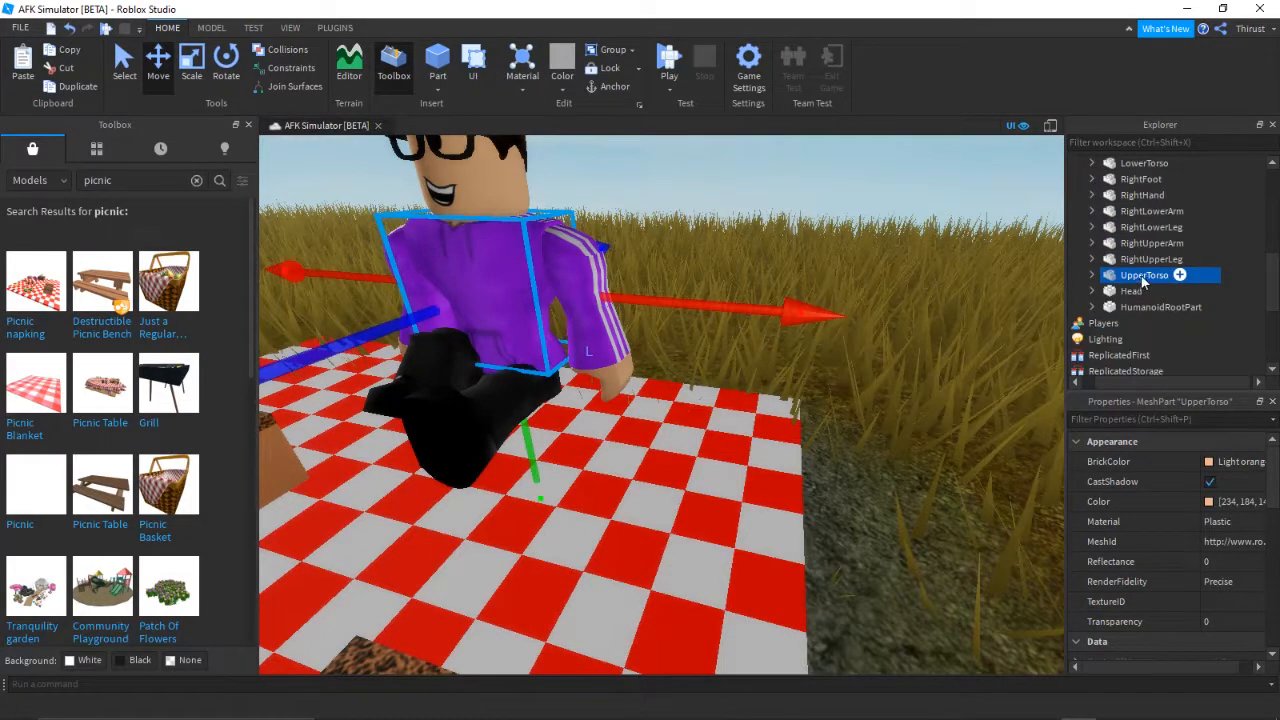
scroll(1143, 280, up, 4)
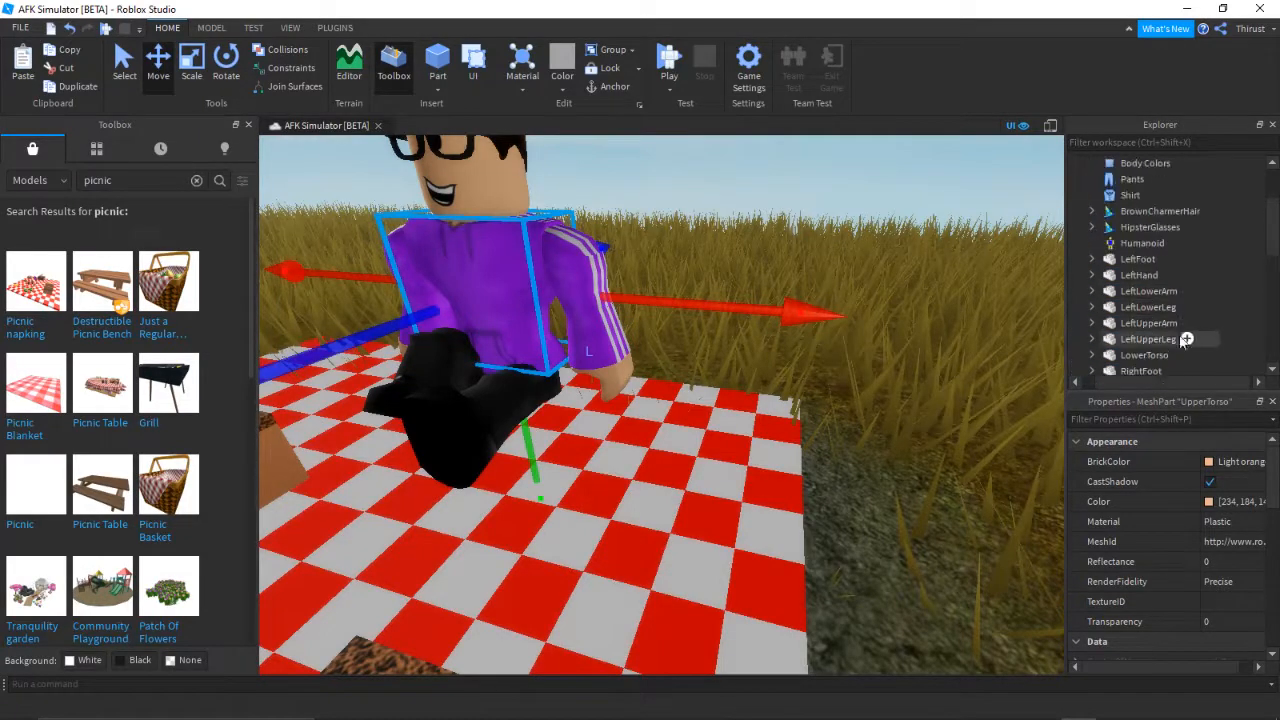
scroll(1160, 284, down, 2)
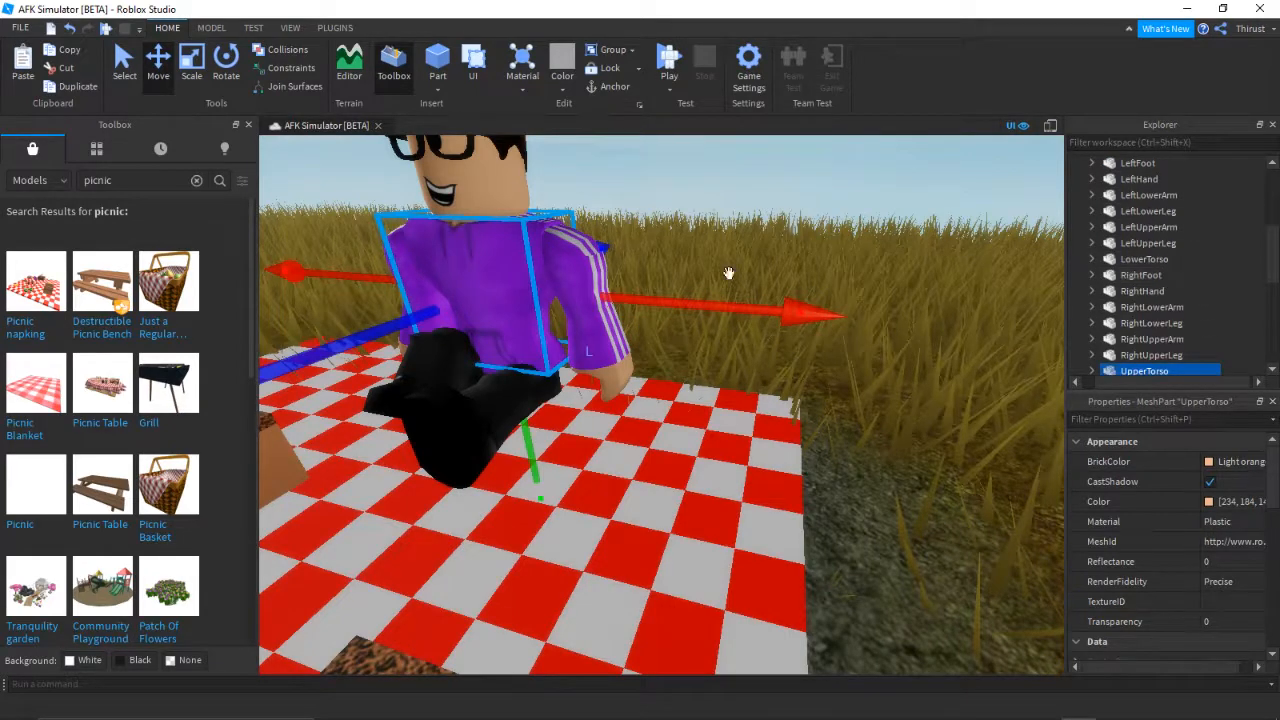
click(898, 235)
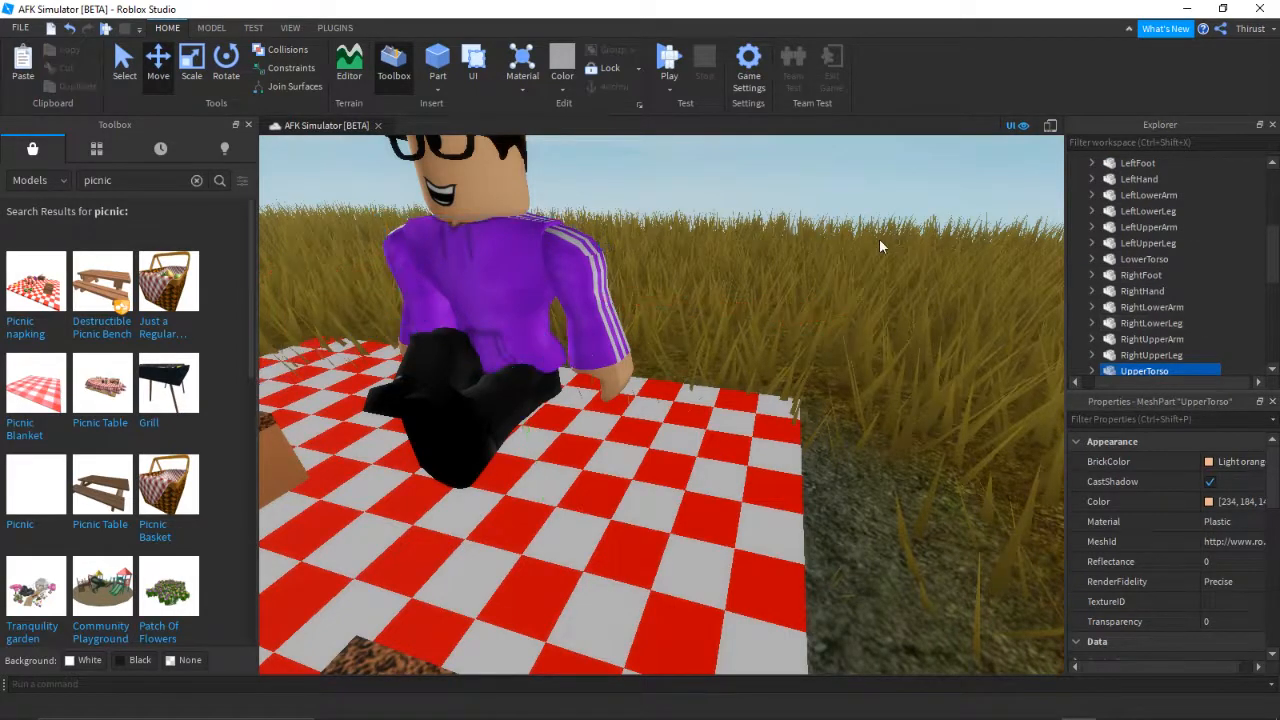
Select the whole character model and adjust its height so it sits on the picnic blanket
scroll(898, 233, down, 3)
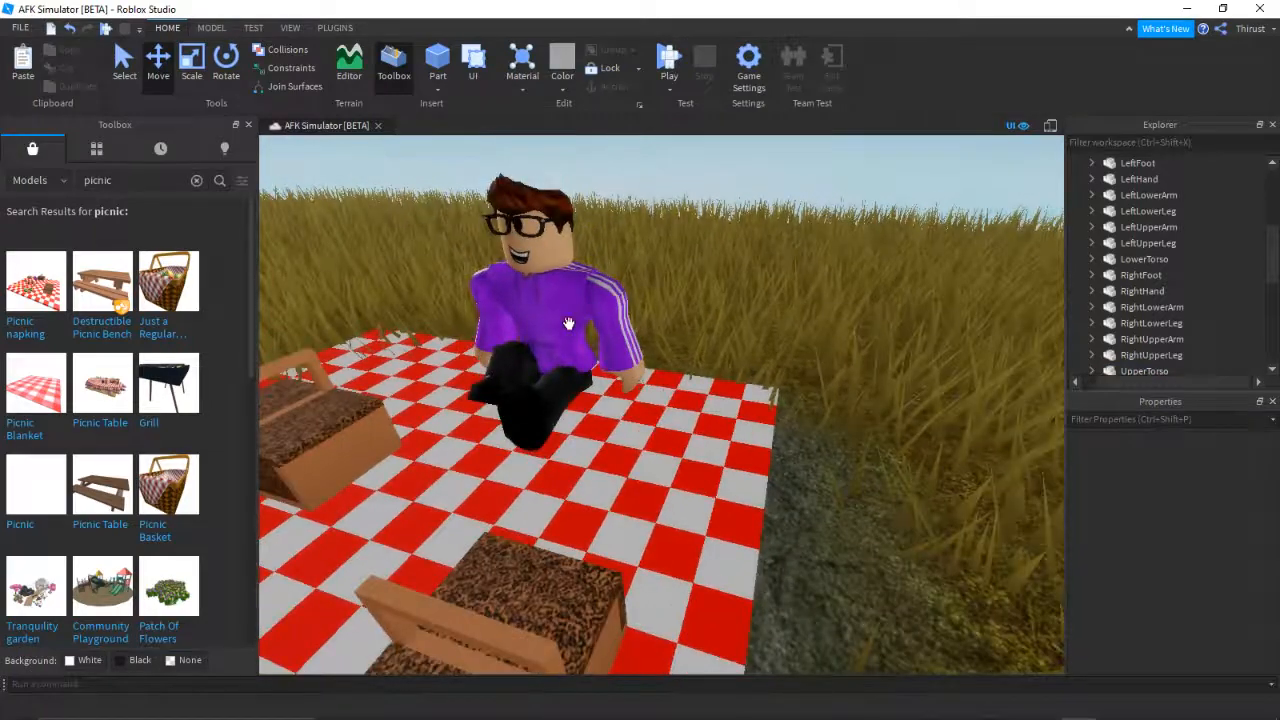
click(577, 408)
scroll(565, 425, up, 5)
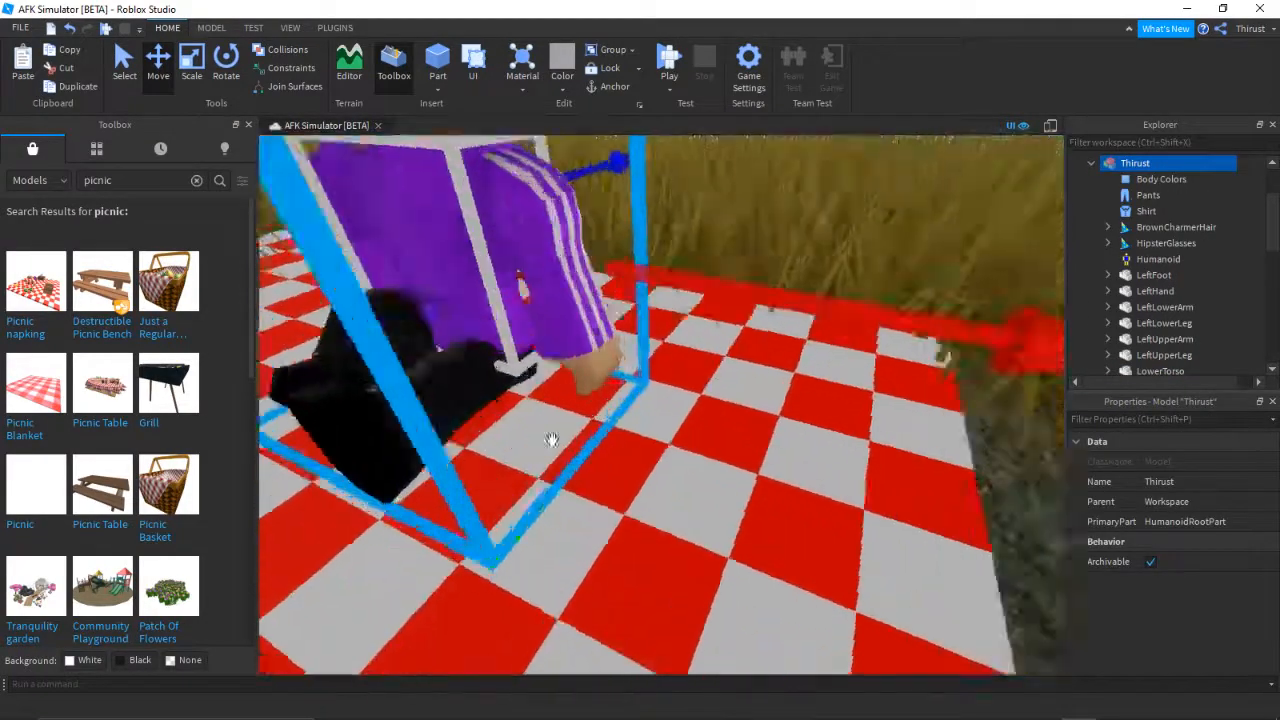
scroll(552, 440, down, 3)
right_drag(552, 440, 680, 270)
click(676, 230)
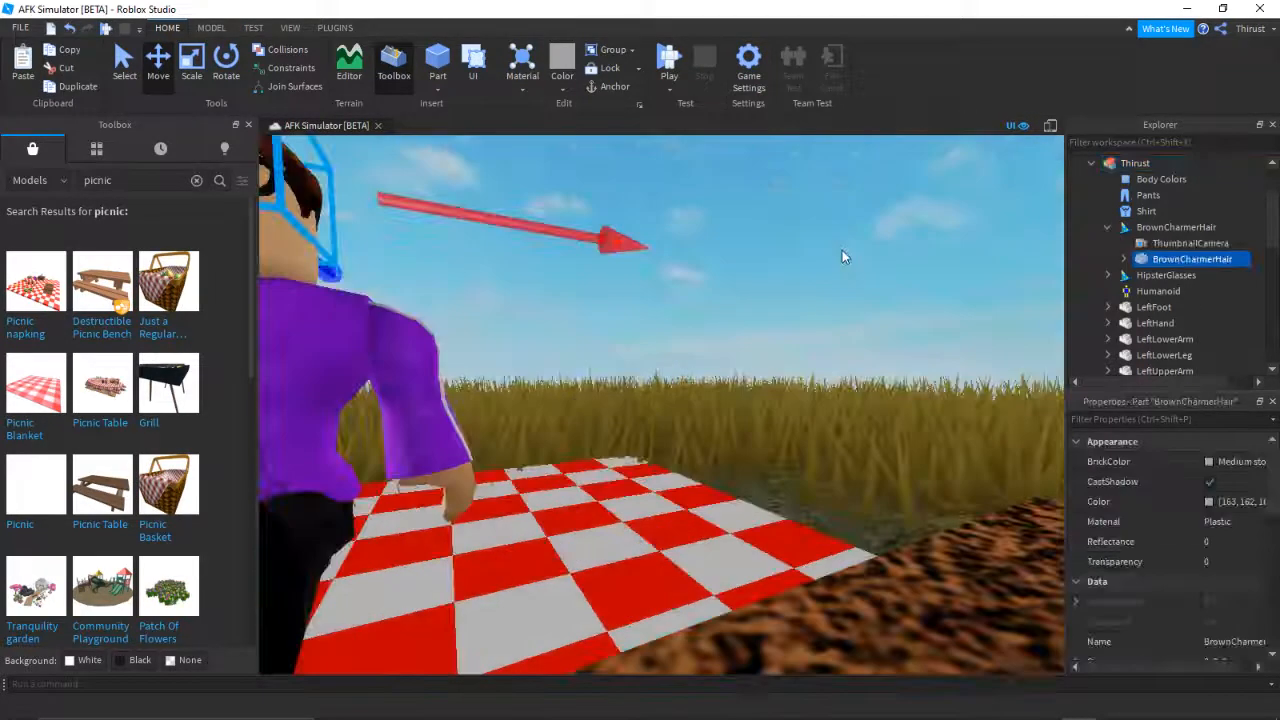
right_drag(842, 252, 840, 250)
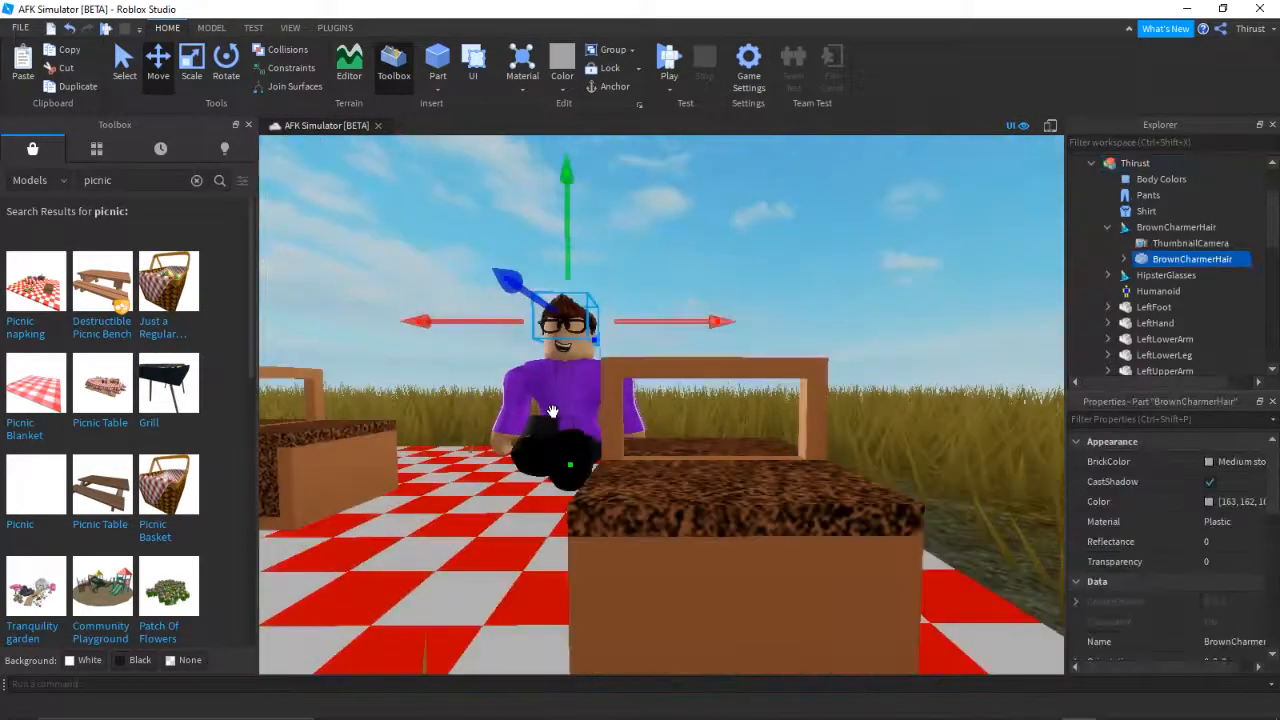
click(552, 411)
key(f)
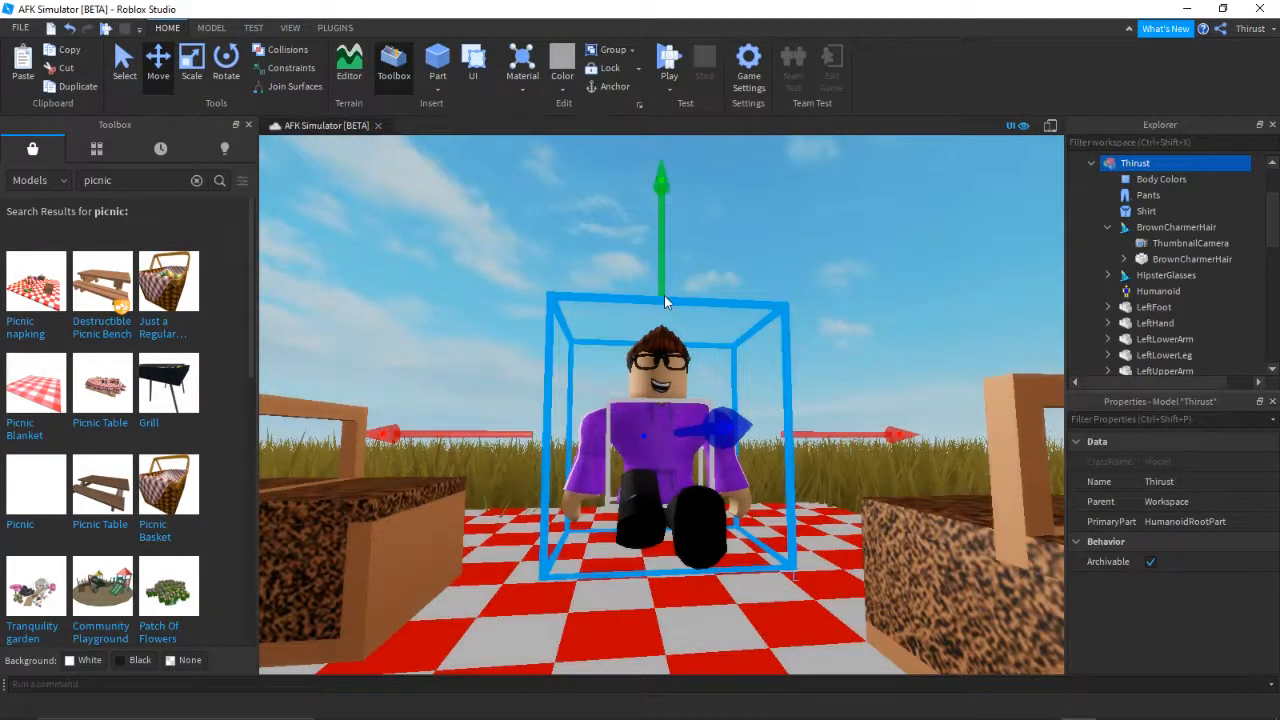
drag(662, 290, 660, 234)
Examine the sitting character, blanket and baskets together from farther away at the side of the picnic area
click(731, 245)
scroll(730, 256, down, 4)
right_drag(730, 256, 727, 265)
key(d)
key(w)
key(s)
key(w)
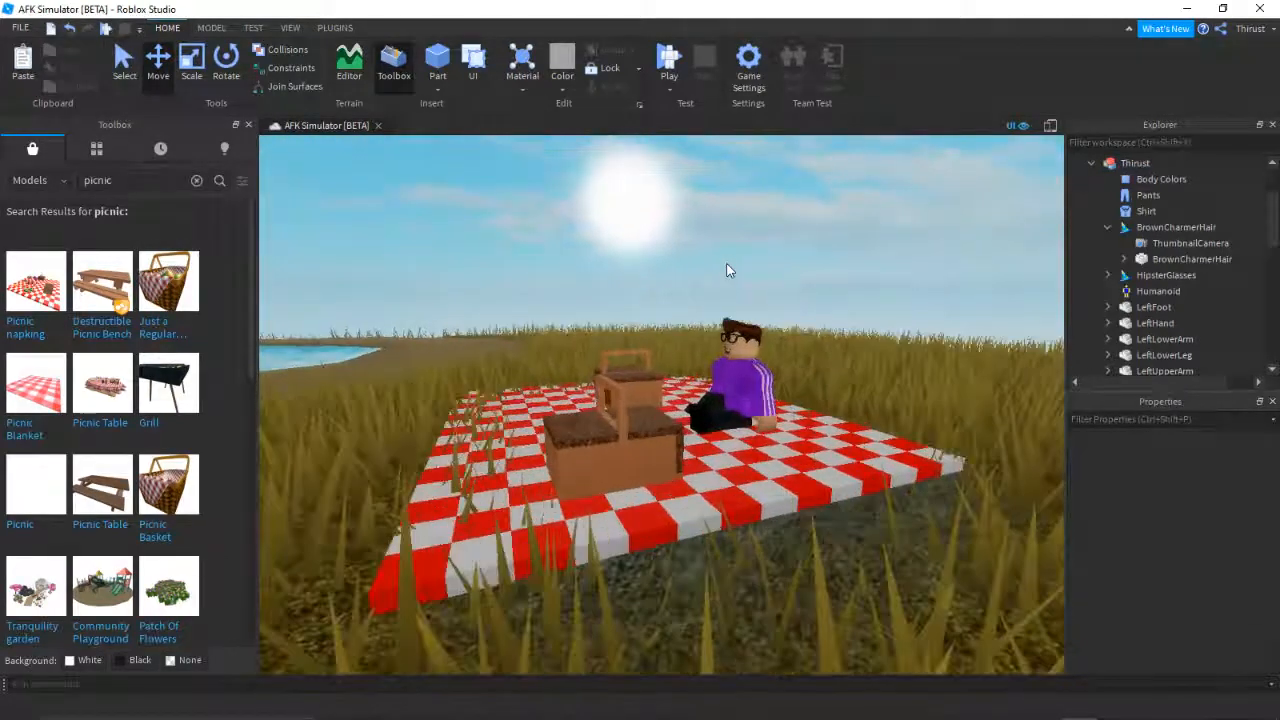
key(w)
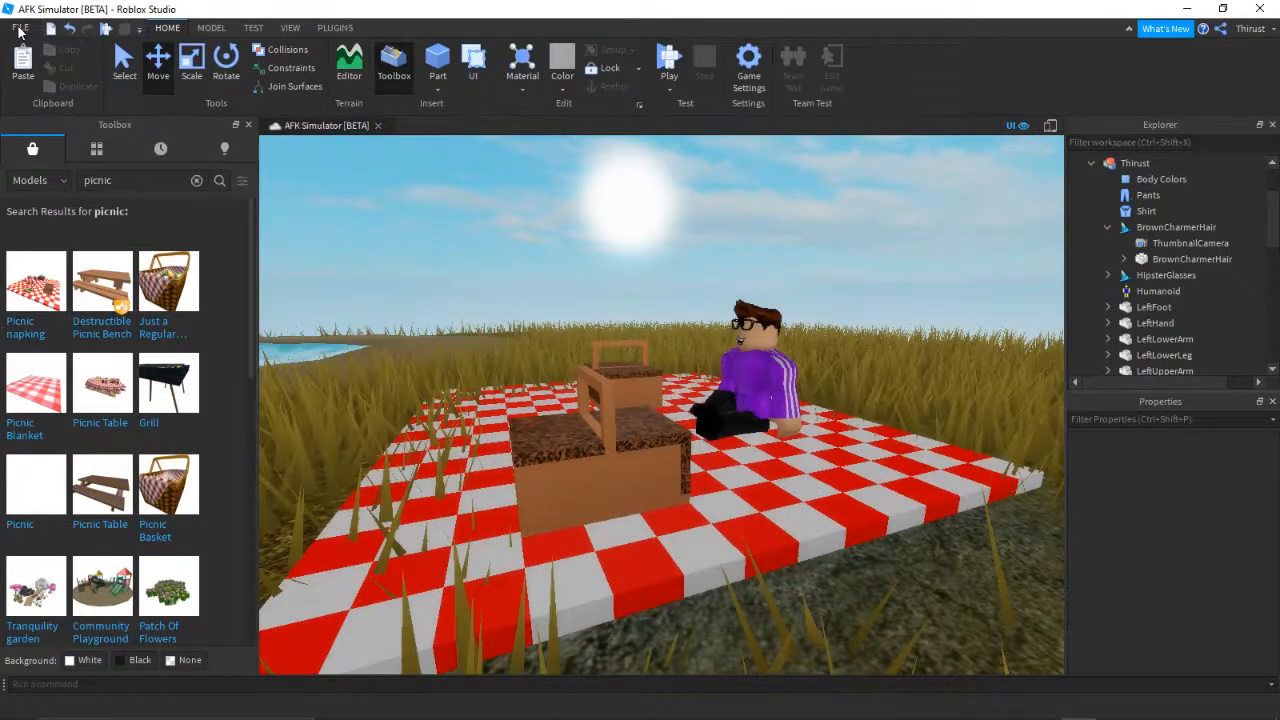
Set the rendering Edit Quality Level to Level 21 in the studio settings and close them
click(19, 29)
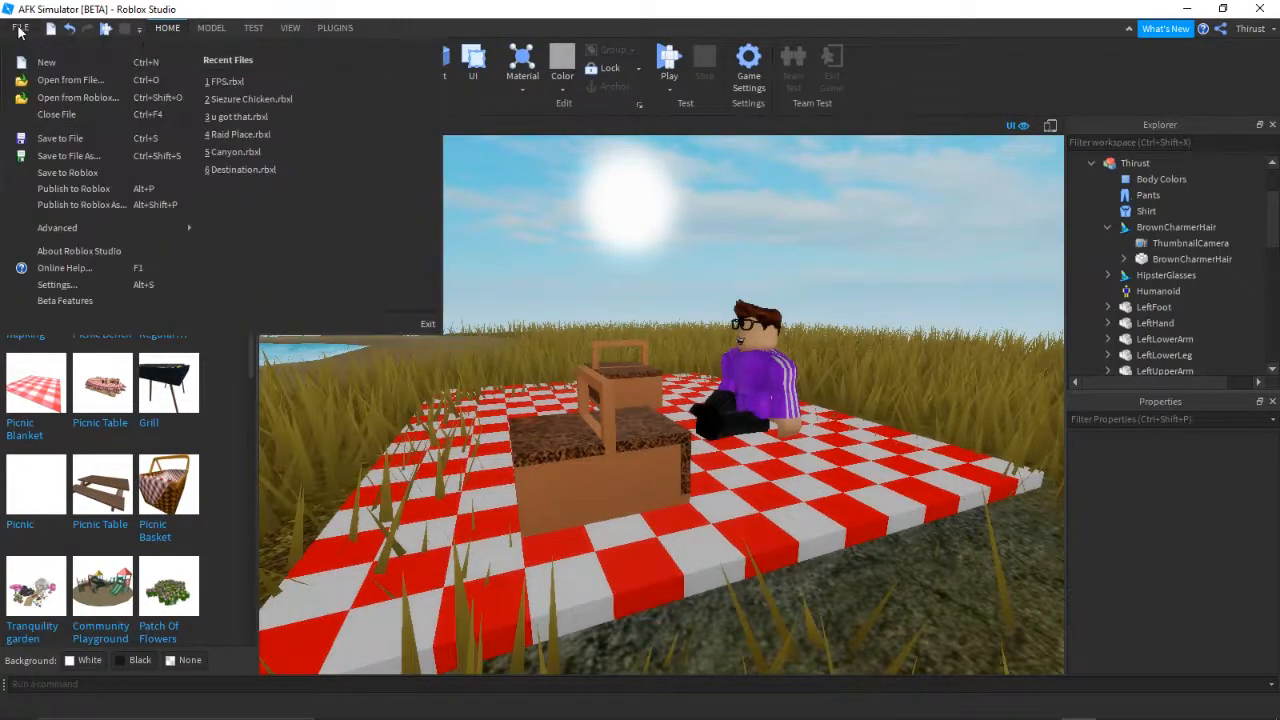
click(75, 285)
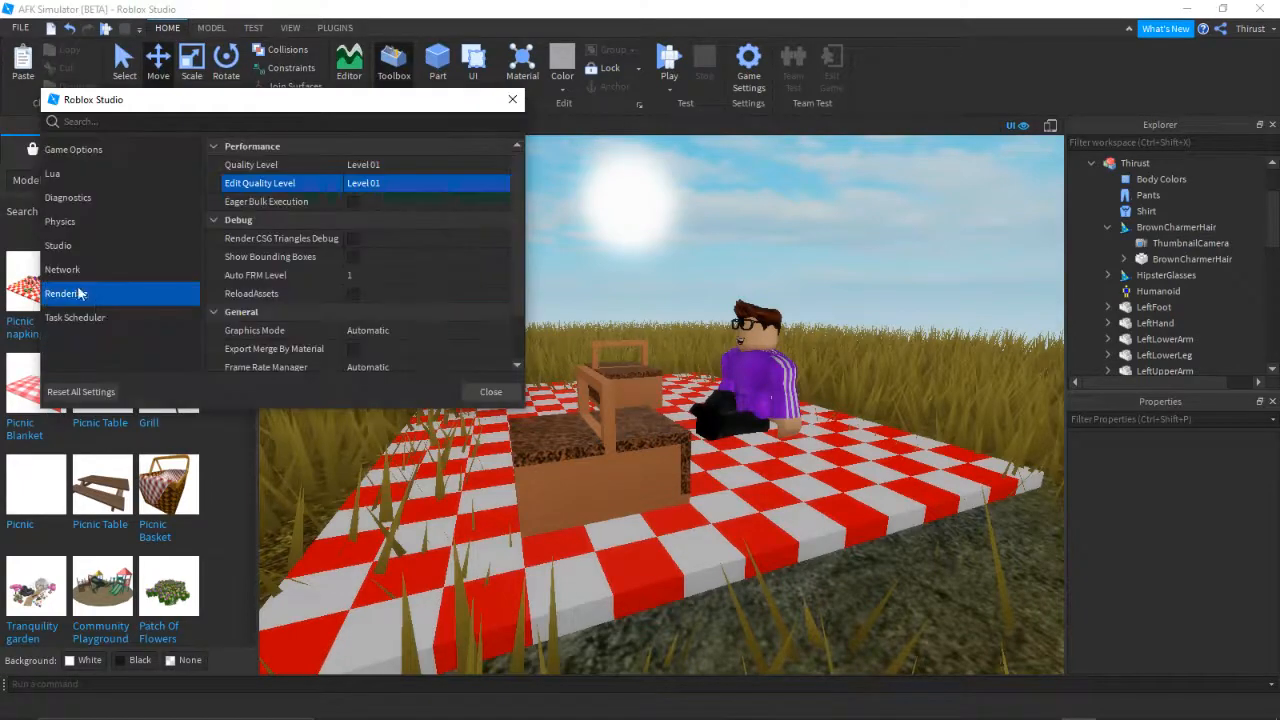
click(421, 185)
click(421, 185)
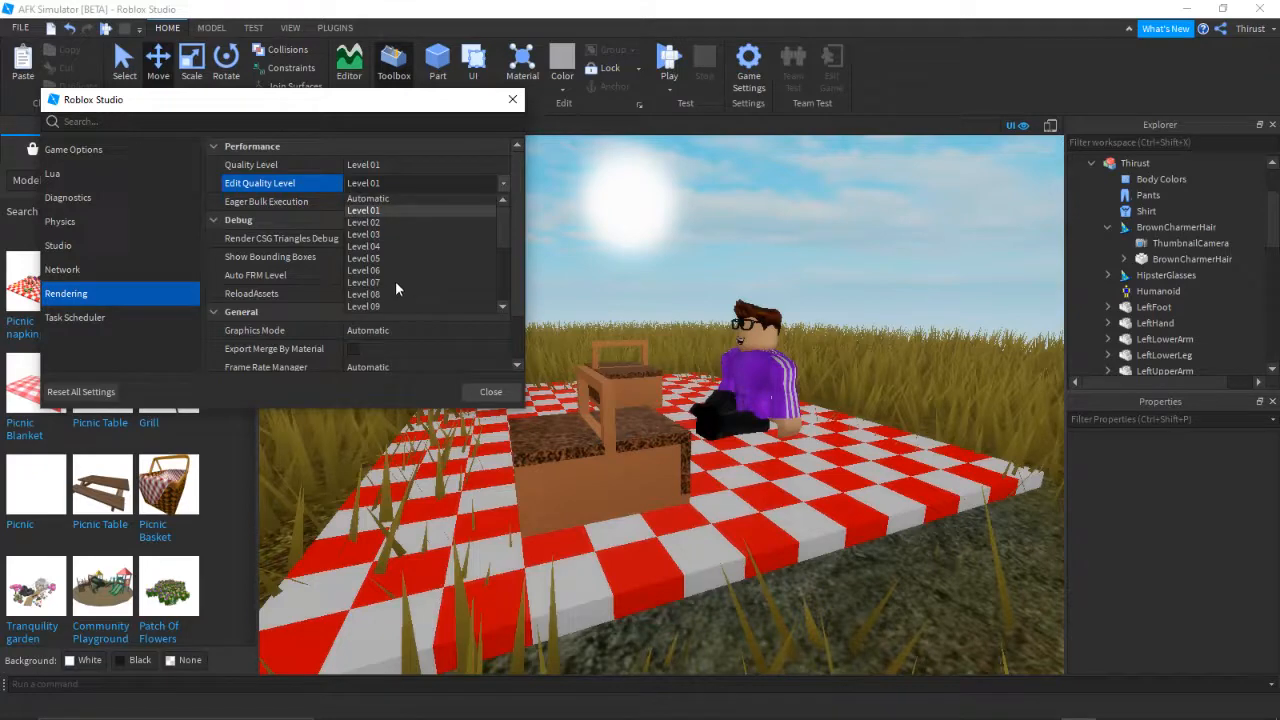
scroll(409, 279, down, 4)
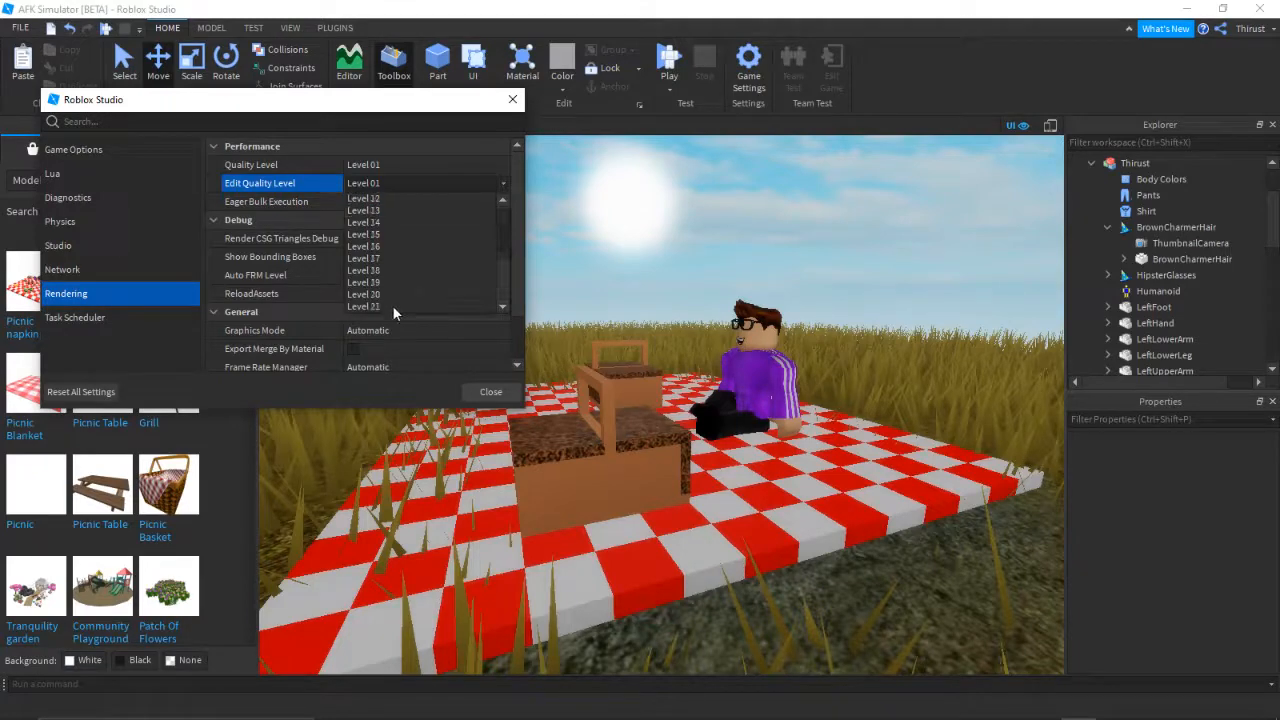
click(387, 307)
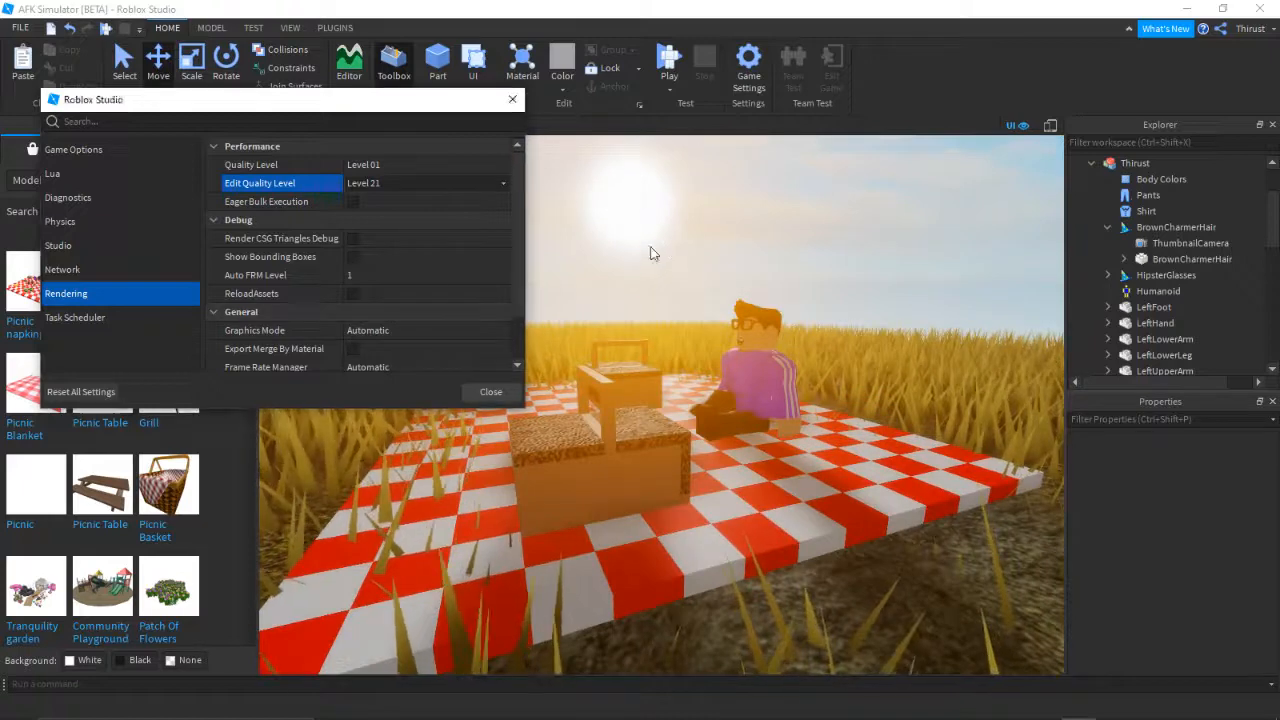
click(489, 393)
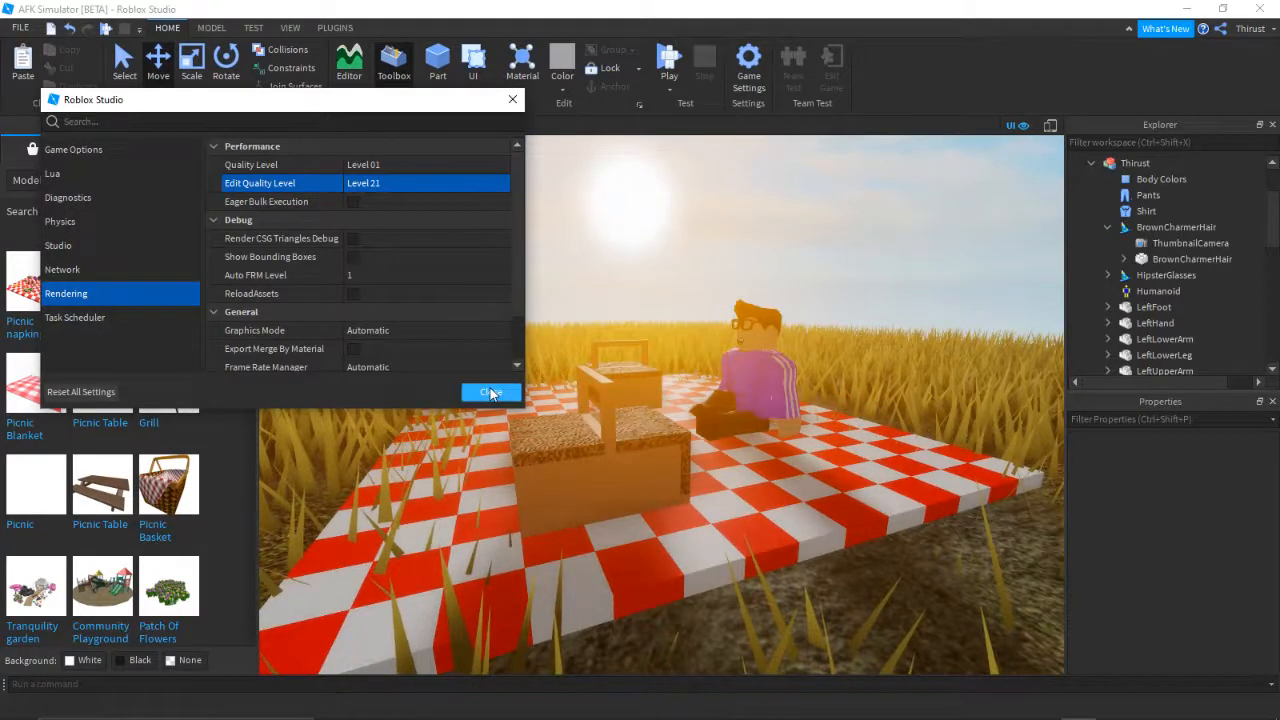
click(494, 390)
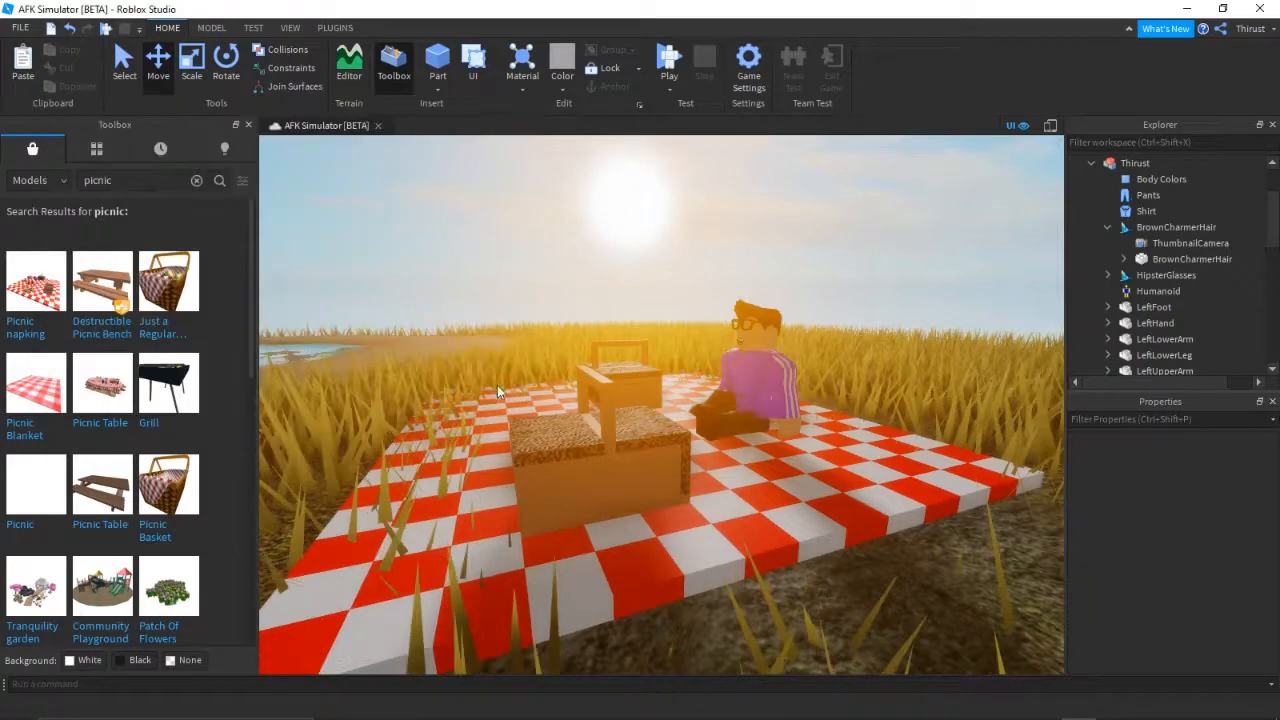
Frame a view of the picnic with the near basket in front and the sitting character and sun behind it
key(d)
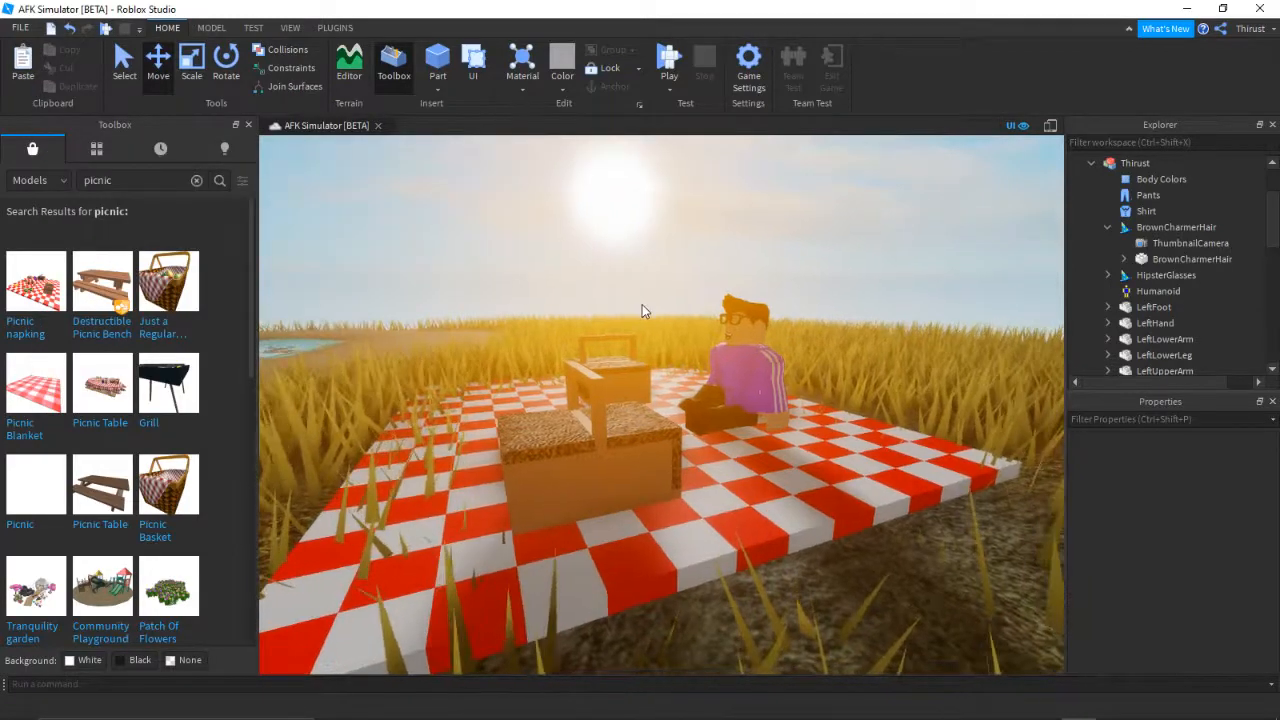
key(w)
right_drag(642, 304, 636, 297)
key(s)
key(w)
key(d)
key(a)
key(s)
key(w)
key(s)
key(a)
key(s)
key(d)
key(w)
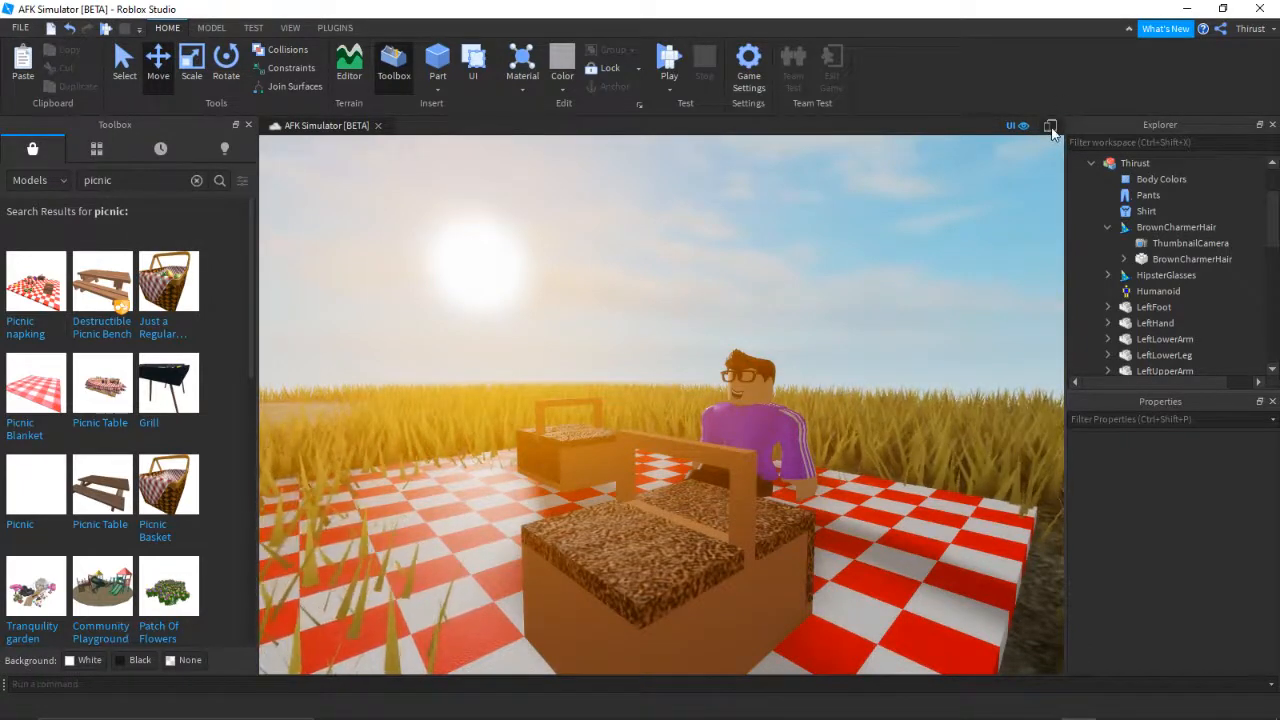
Turn on device emulation at HD 720 (1280 x 720) and reframe the picnic scene for that format
click(1050, 126)
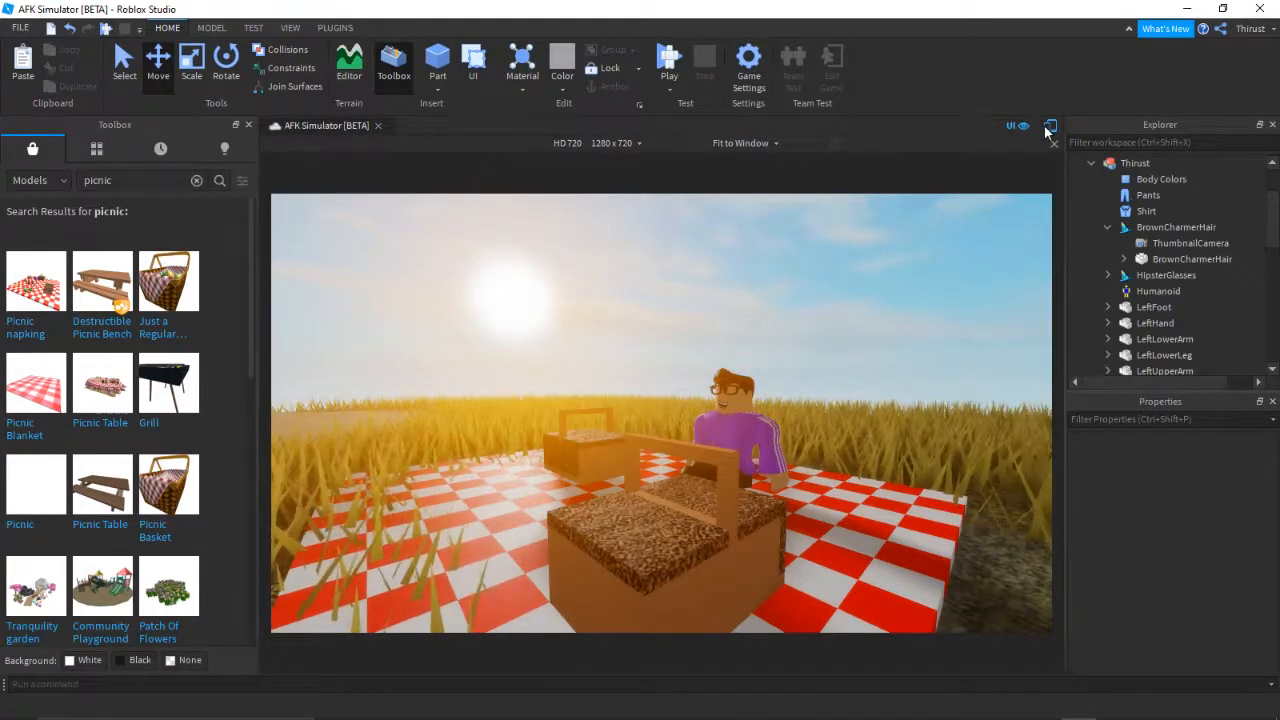
click(598, 144)
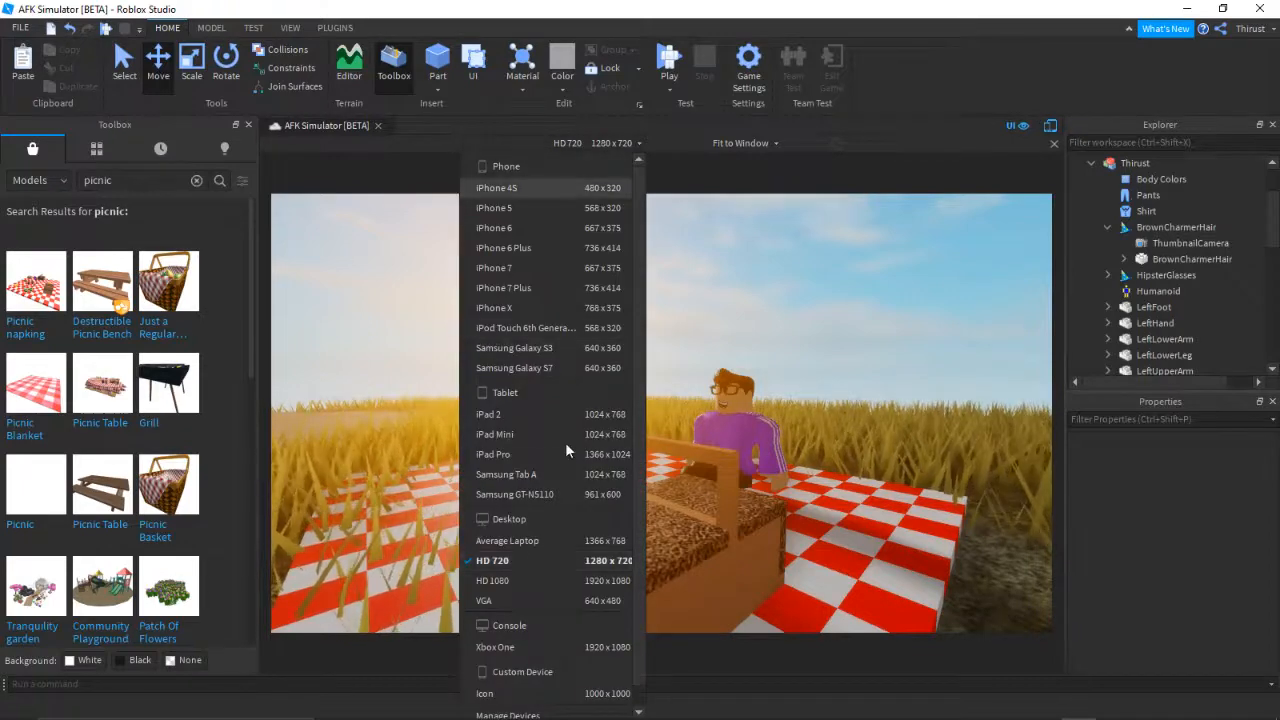
click(512, 562)
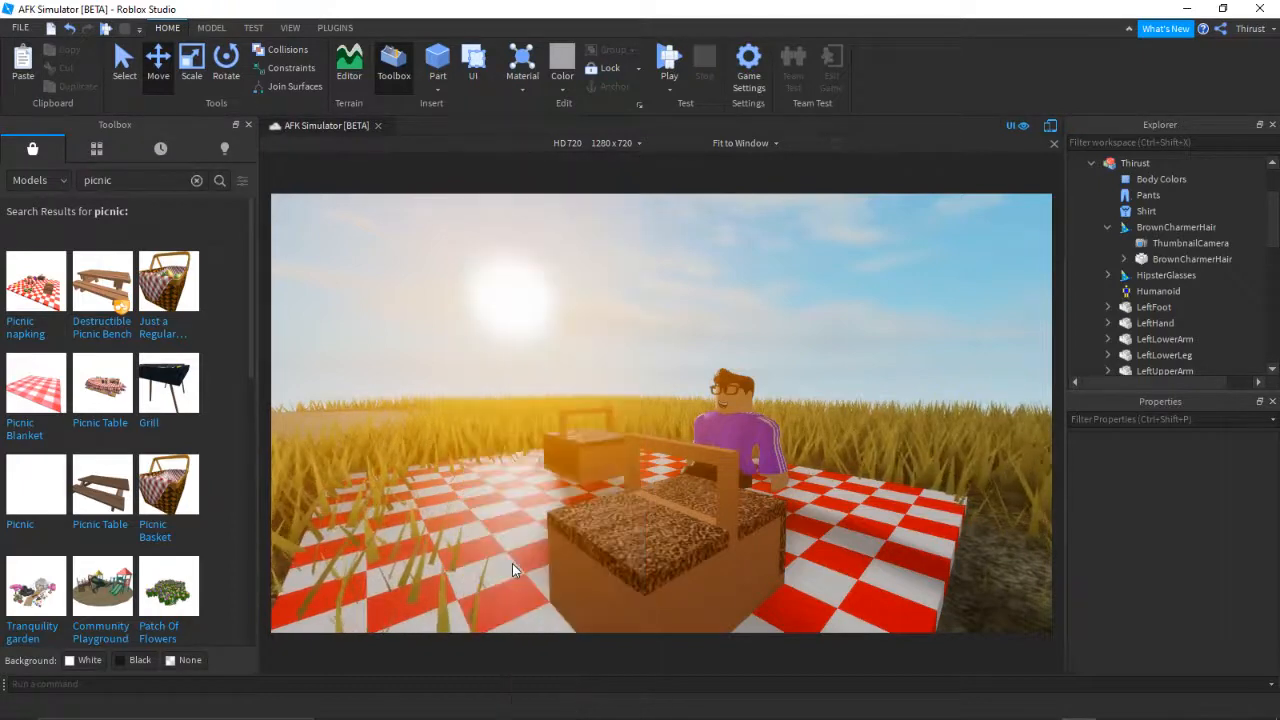
right_drag(532, 439, 529, 406)
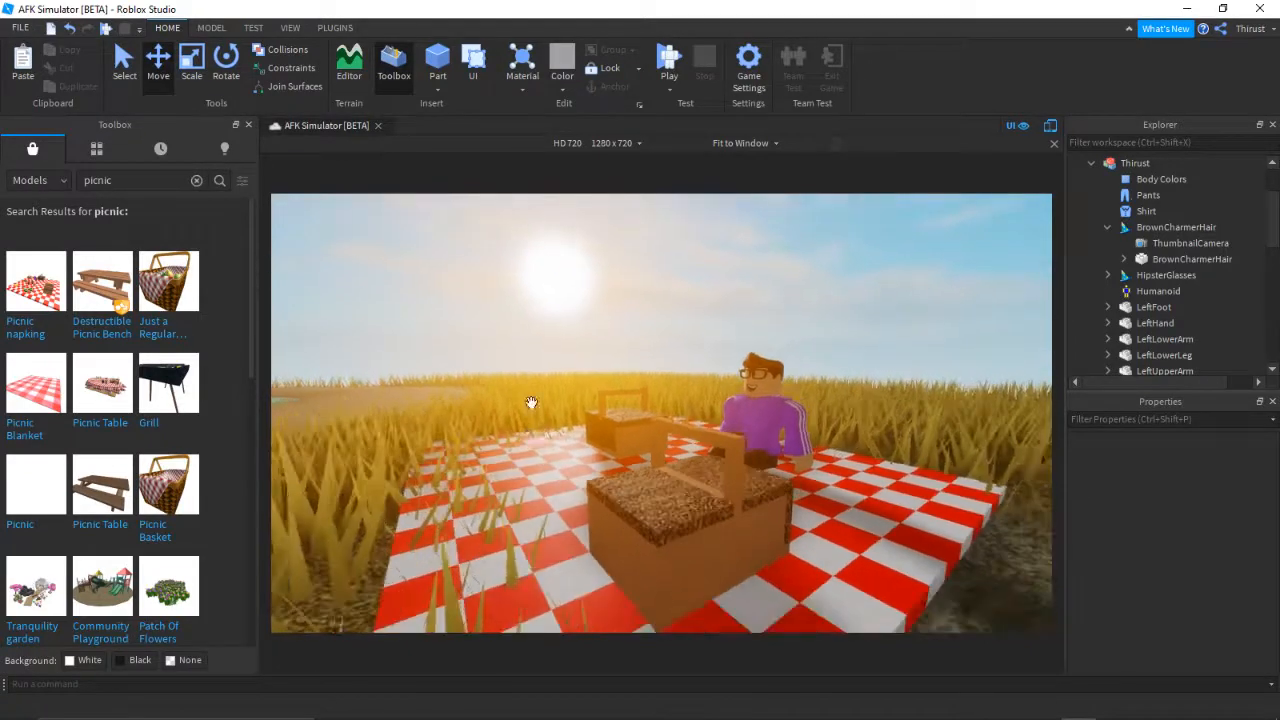
Look at the list of custom devices available for emulation, leaving it as it is
click(598, 142)
scroll(520, 574, down, 1)
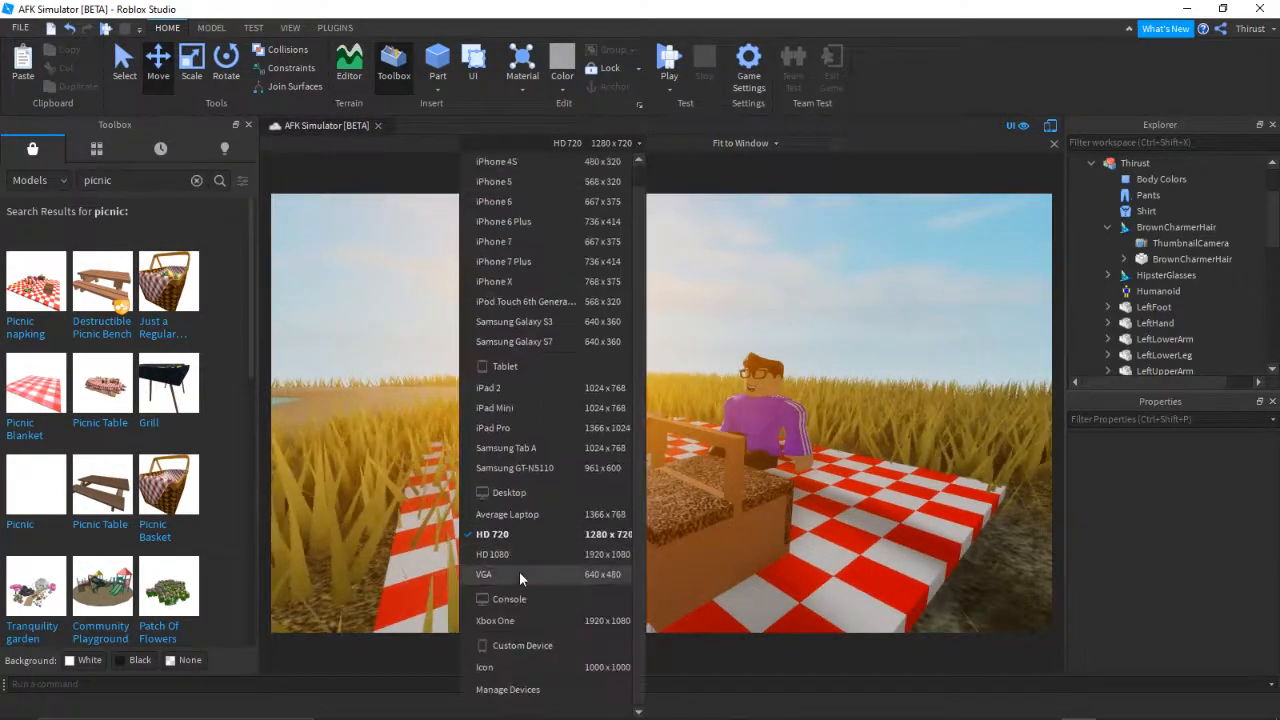
click(517, 690)
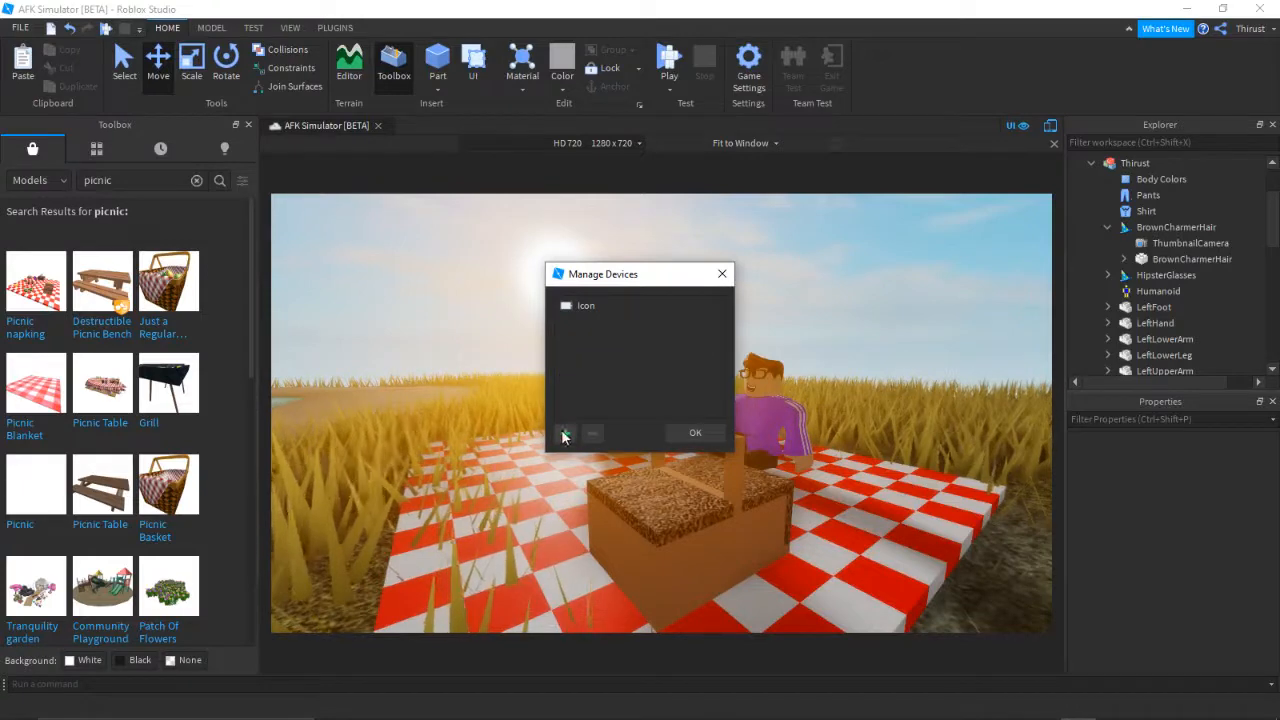
click(691, 437)
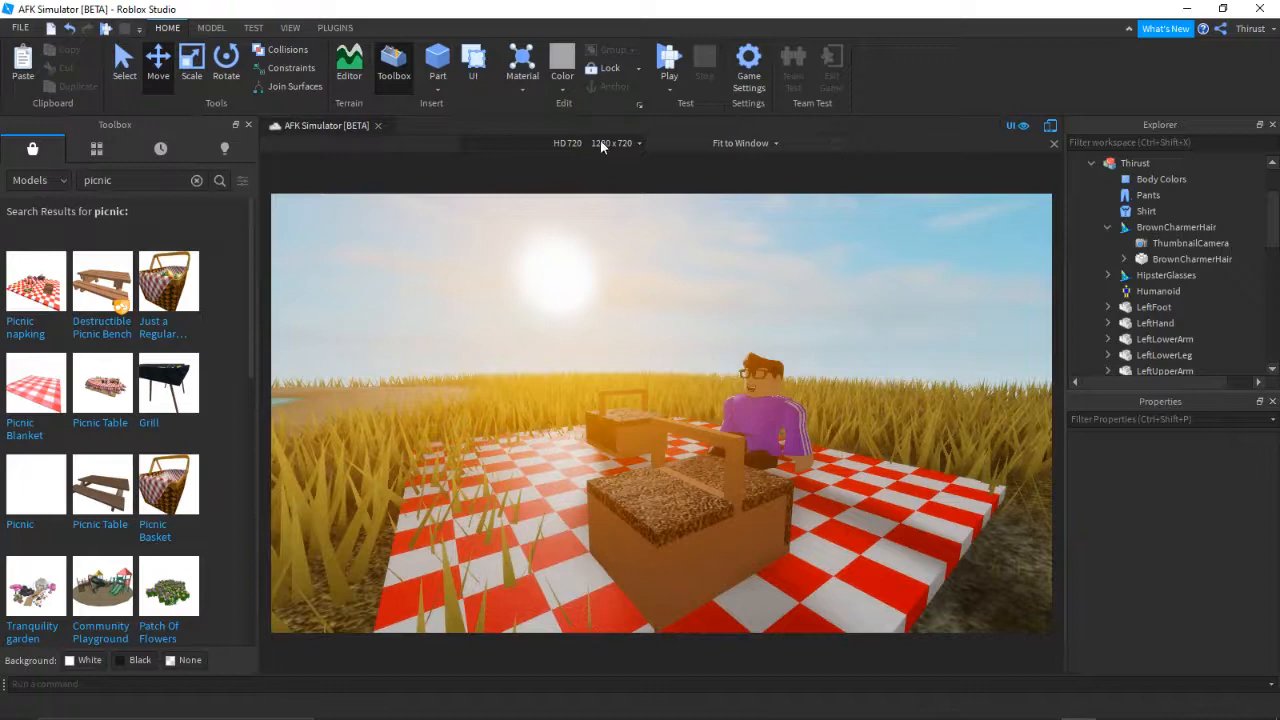
Preview the scene with the custom Icon device at 1000 x 1000, and return to HD 720
click(605, 143)
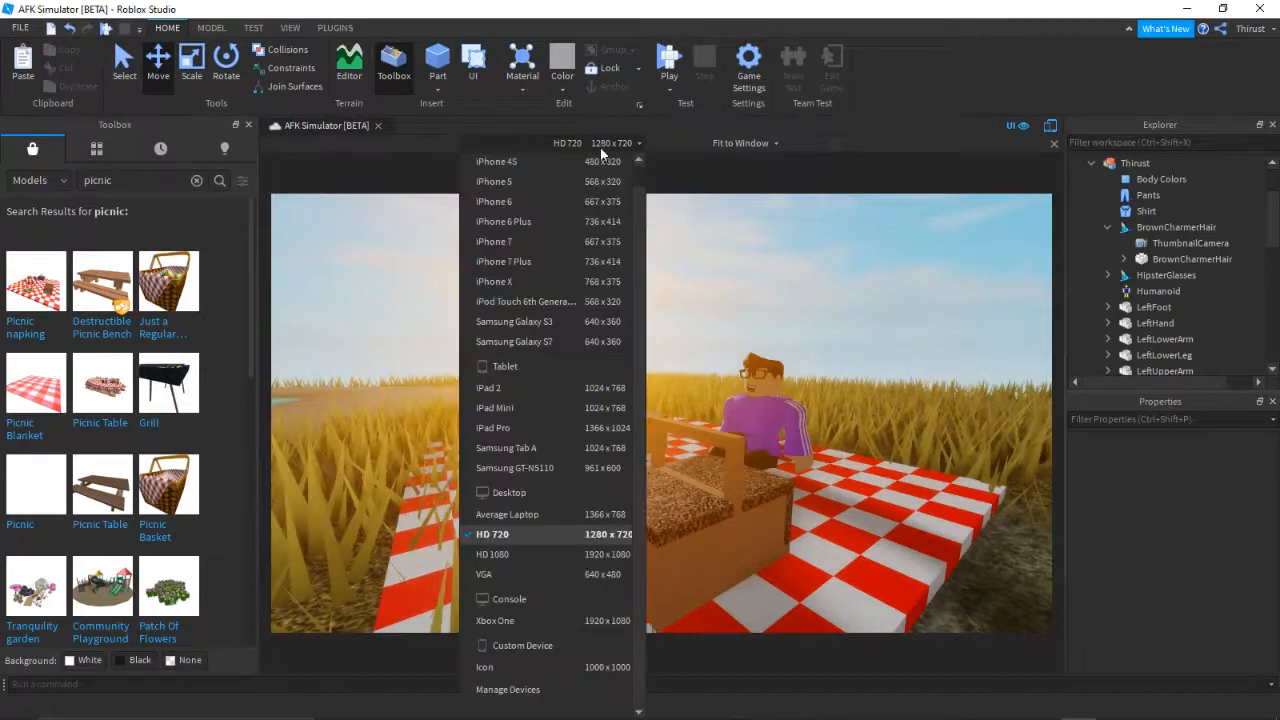
click(484, 667)
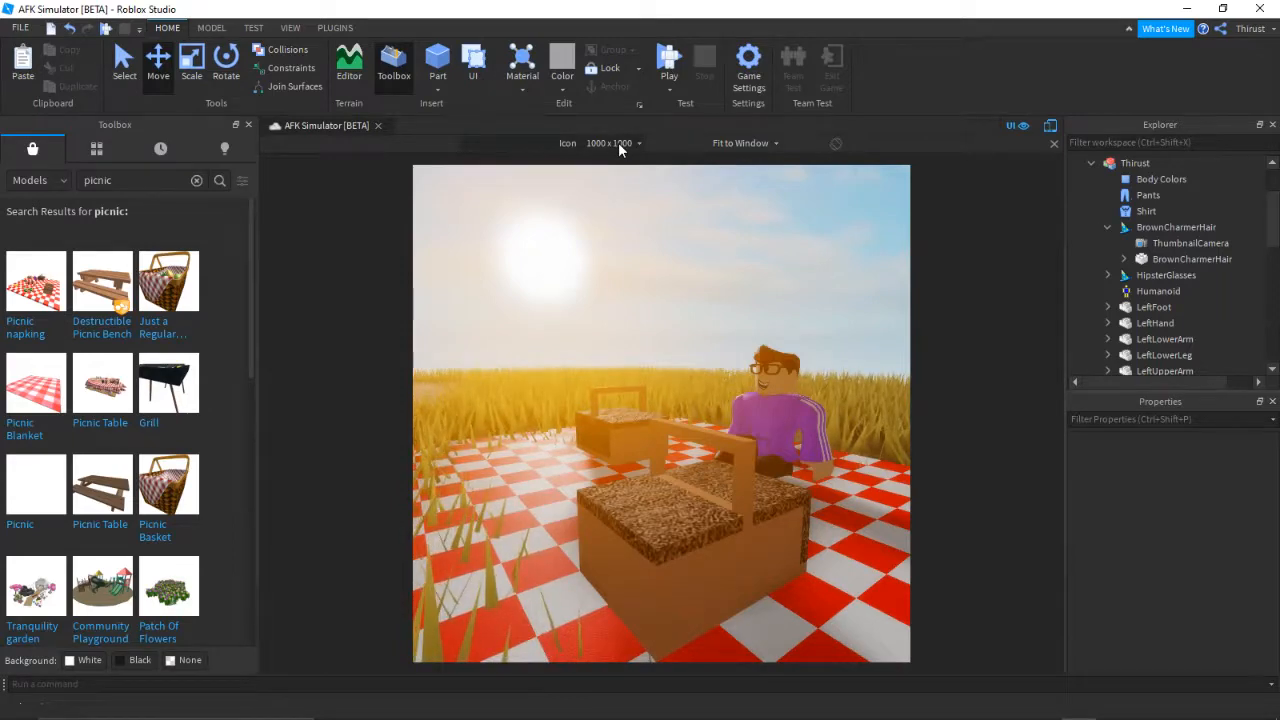
click(618, 142)
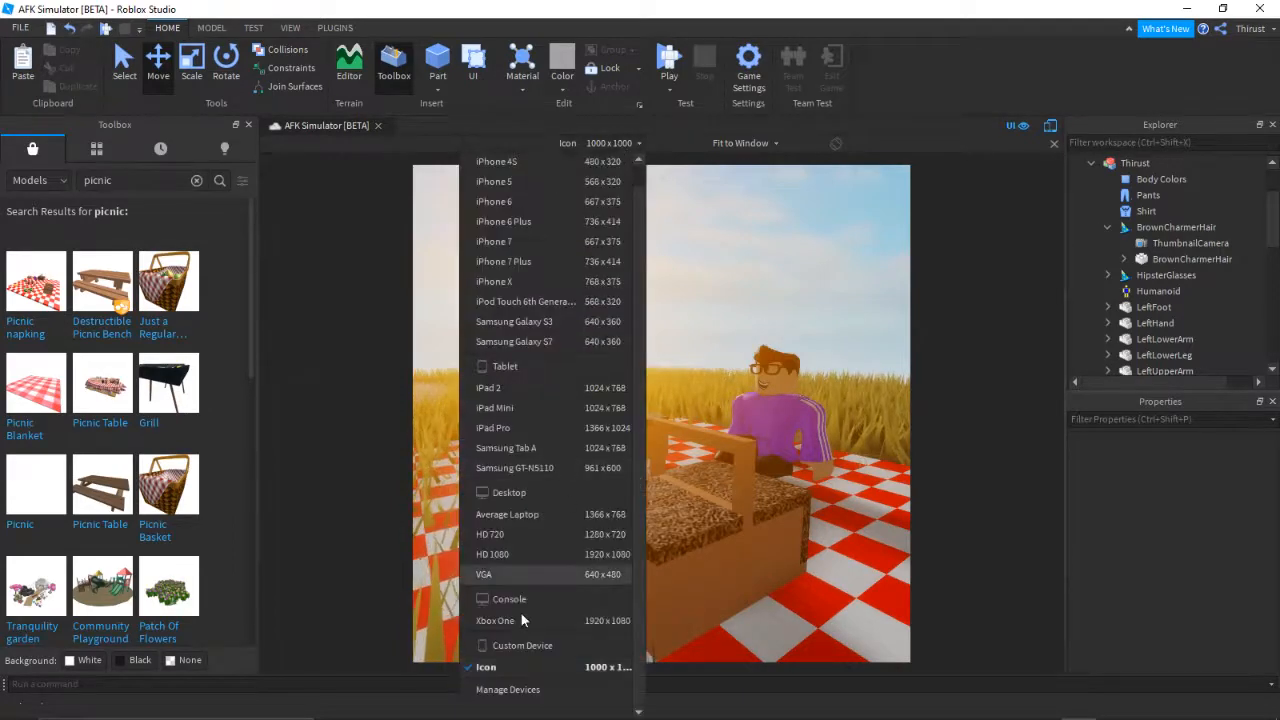
click(508, 534)
Switch to Snipping Tool, capture a rectangular snip of the entire emulated picnic view, and save the image
mouse_move(590, 708)
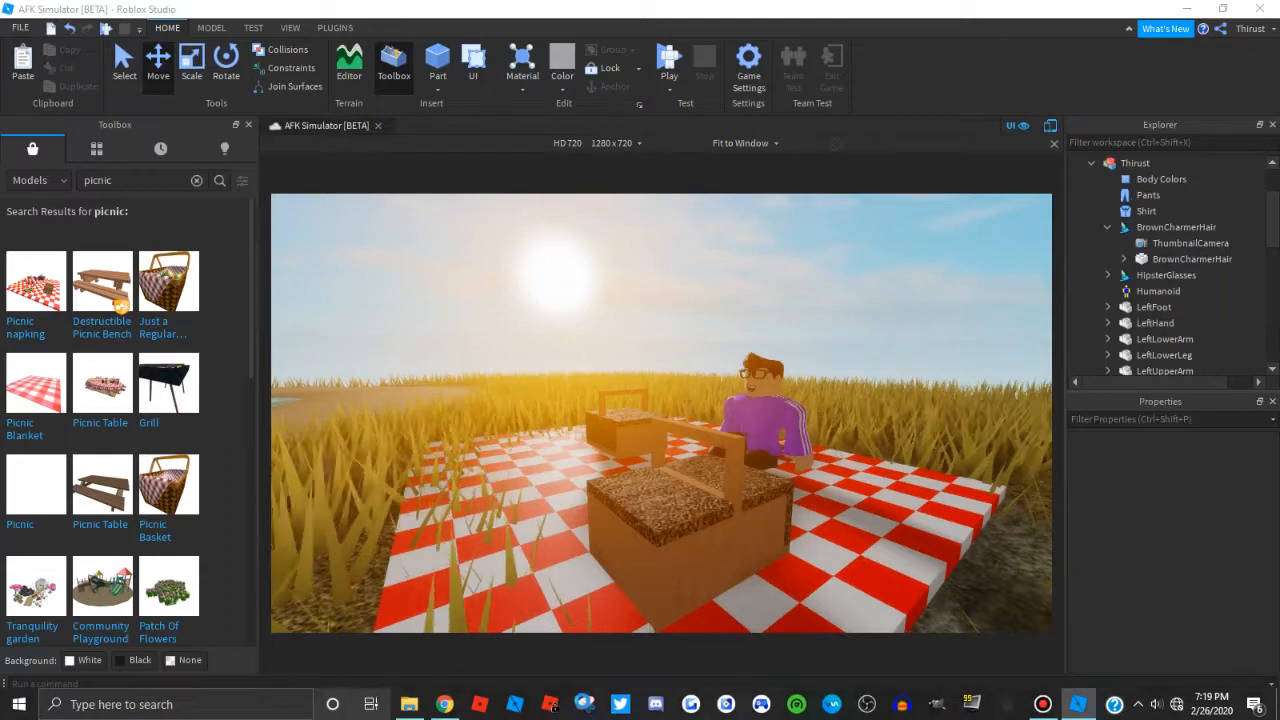
click(586, 706)
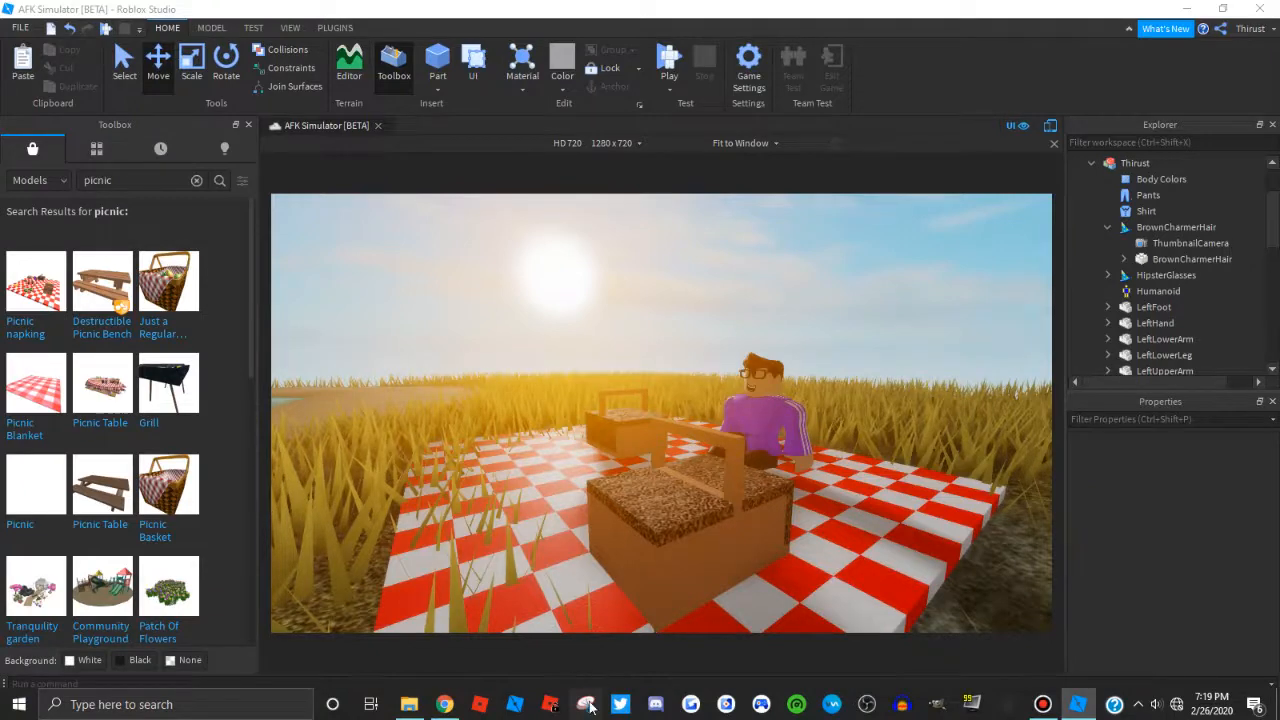
key(super+t)
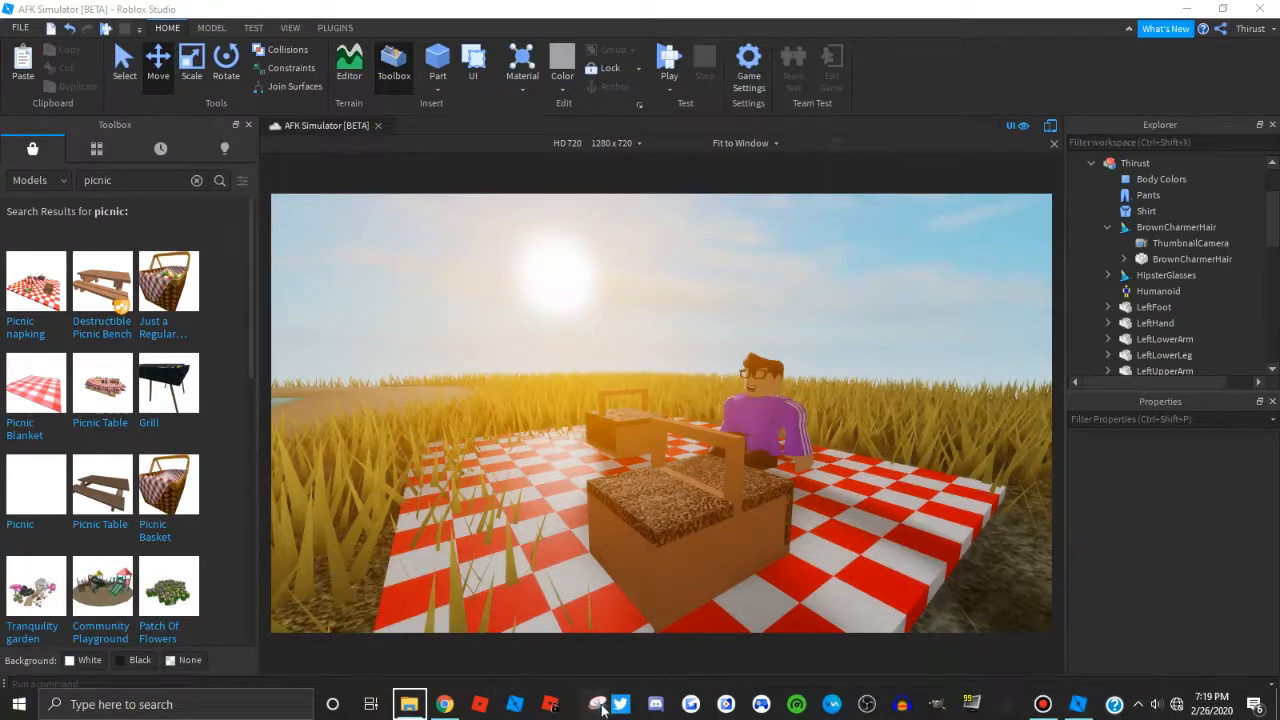
drag(592, 704, 623, 710)
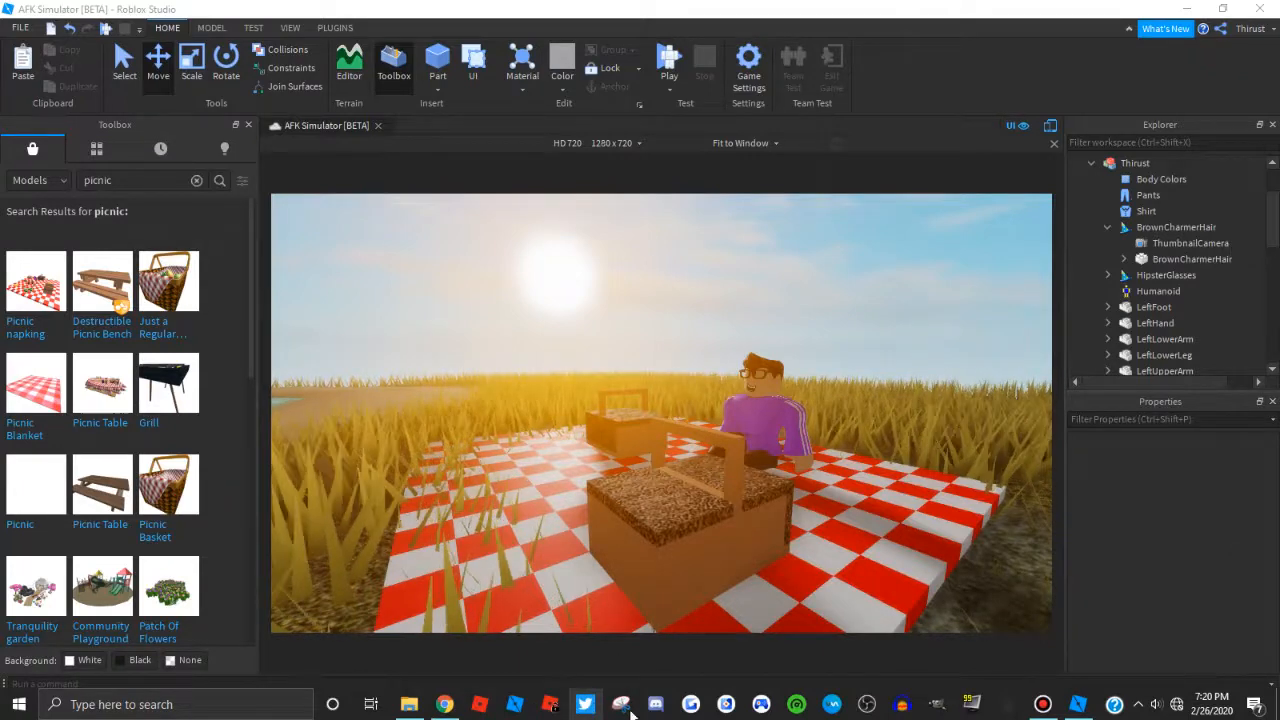
click(628, 710)
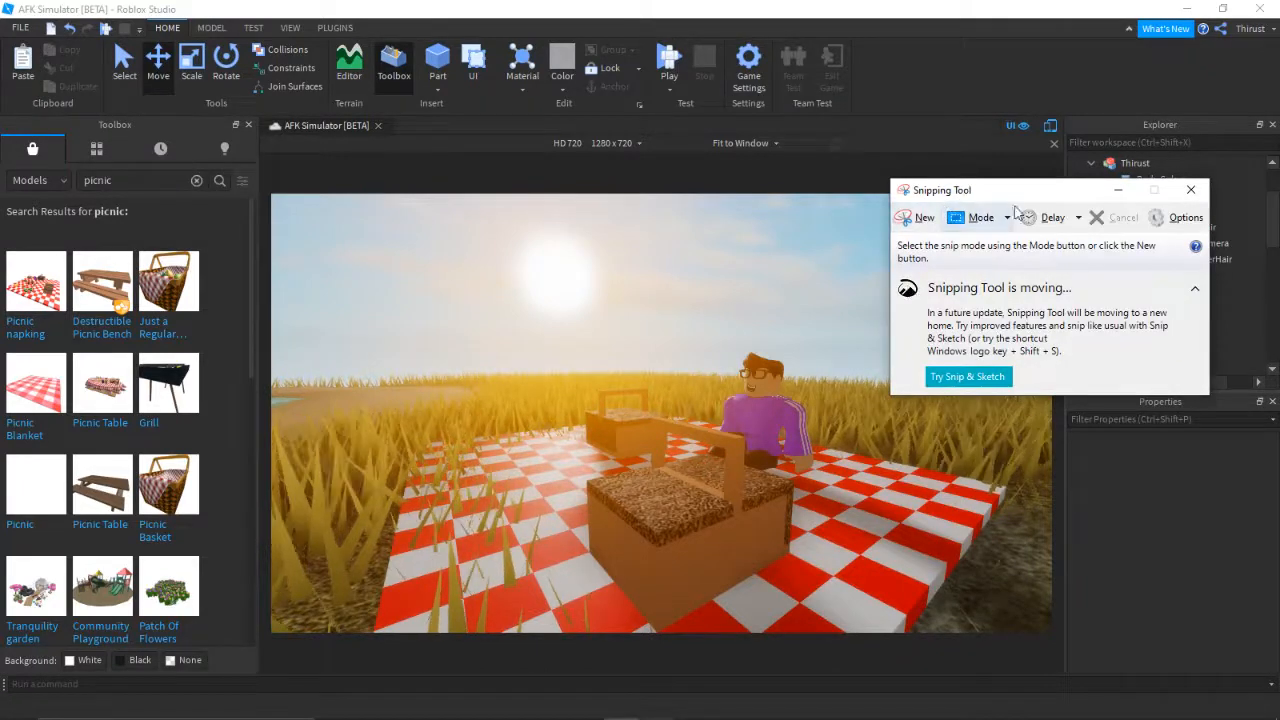
click(1006, 219)
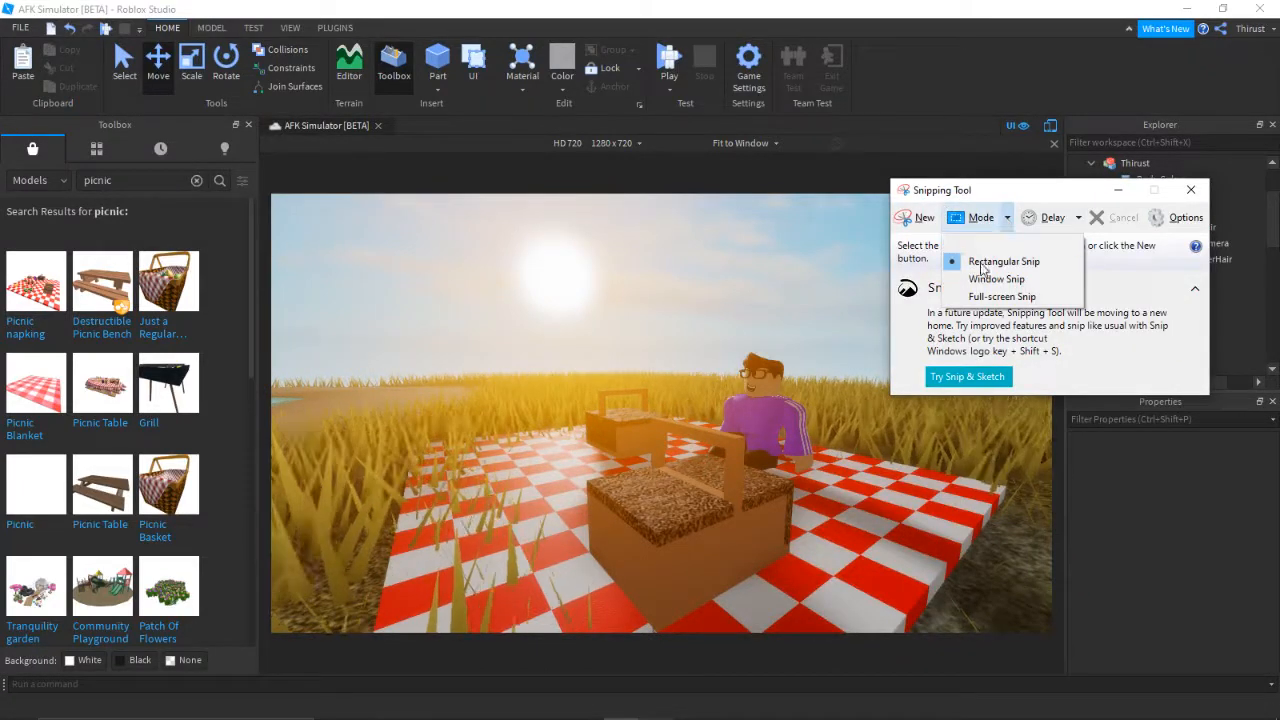
click(980, 262)
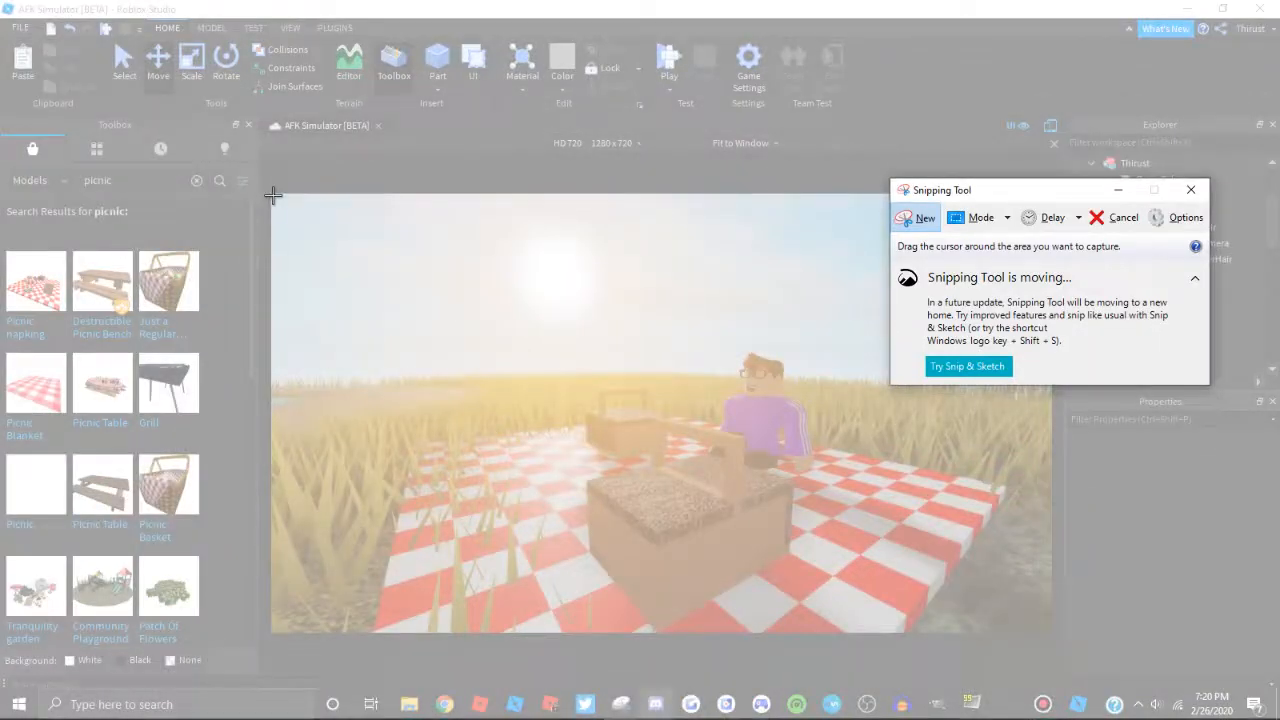
drag(273, 196, 1050, 634)
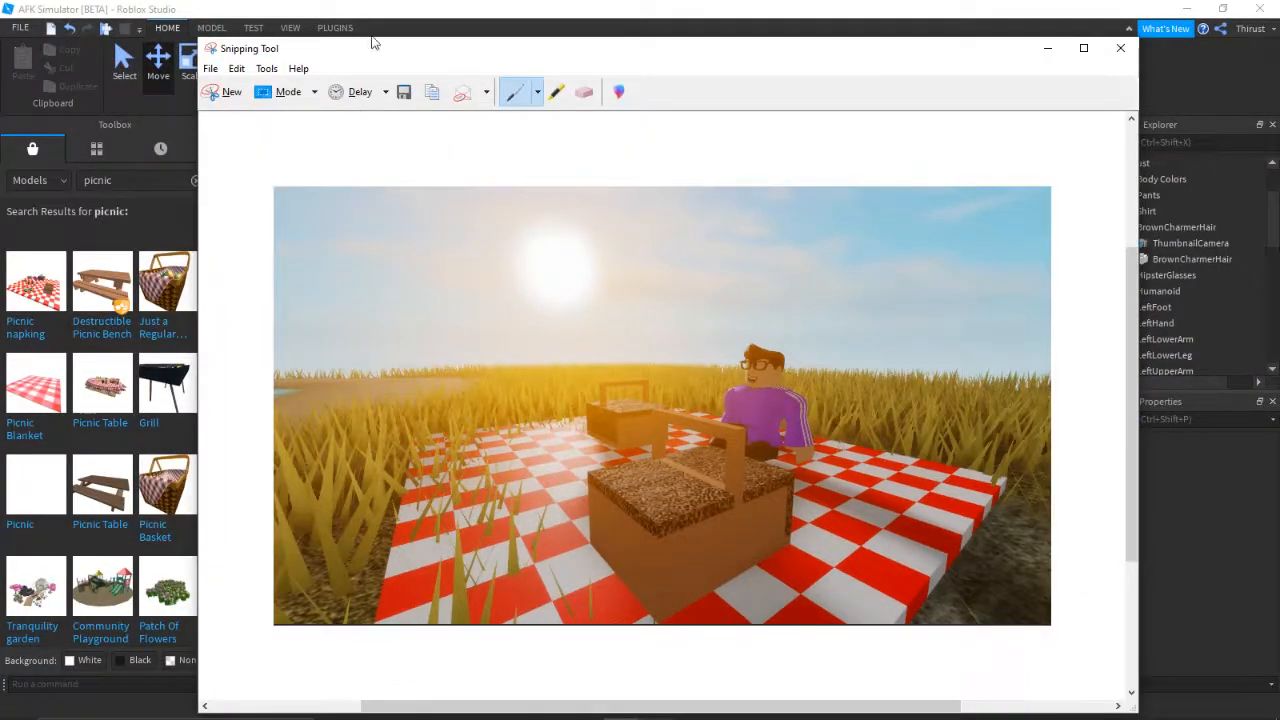
click(407, 94)
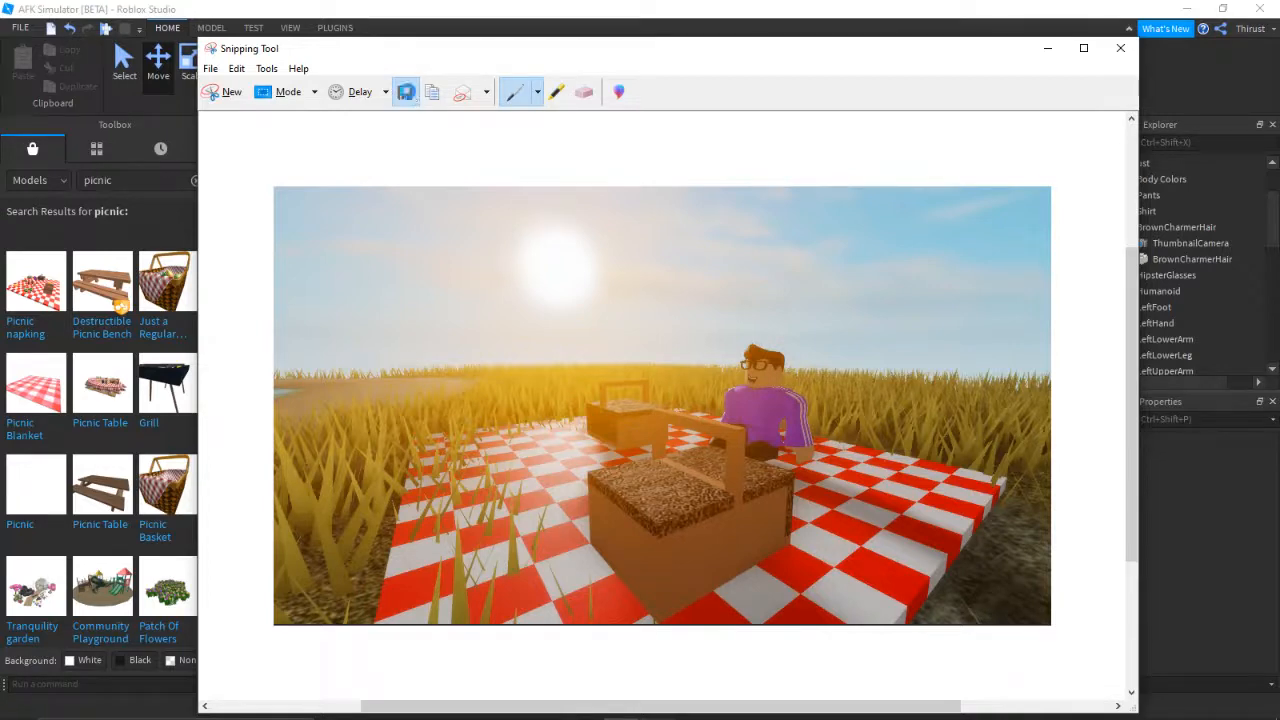